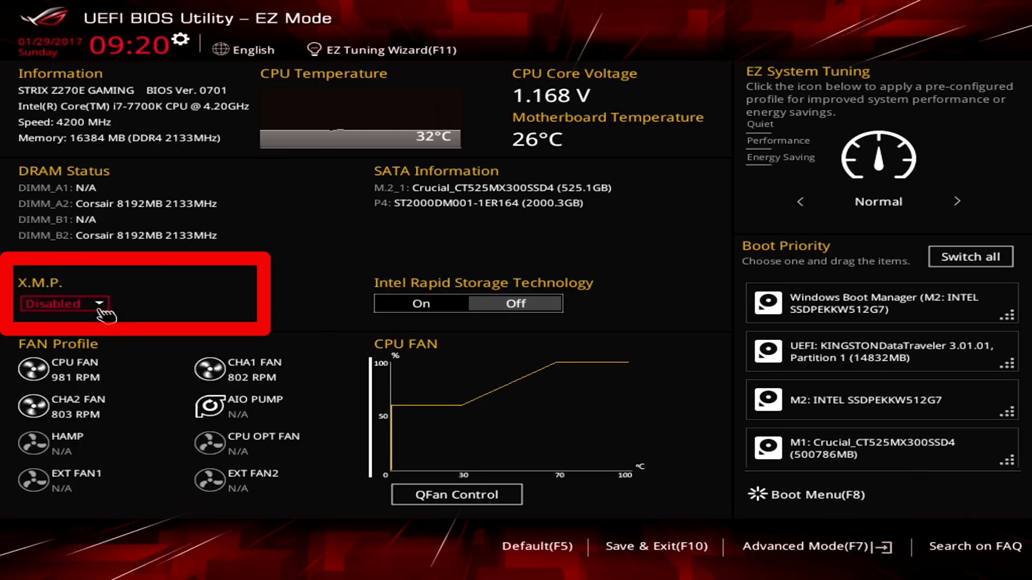
Set X.M.P. to Profile#1 and apply the all core enhancement with it.
click(101, 311)
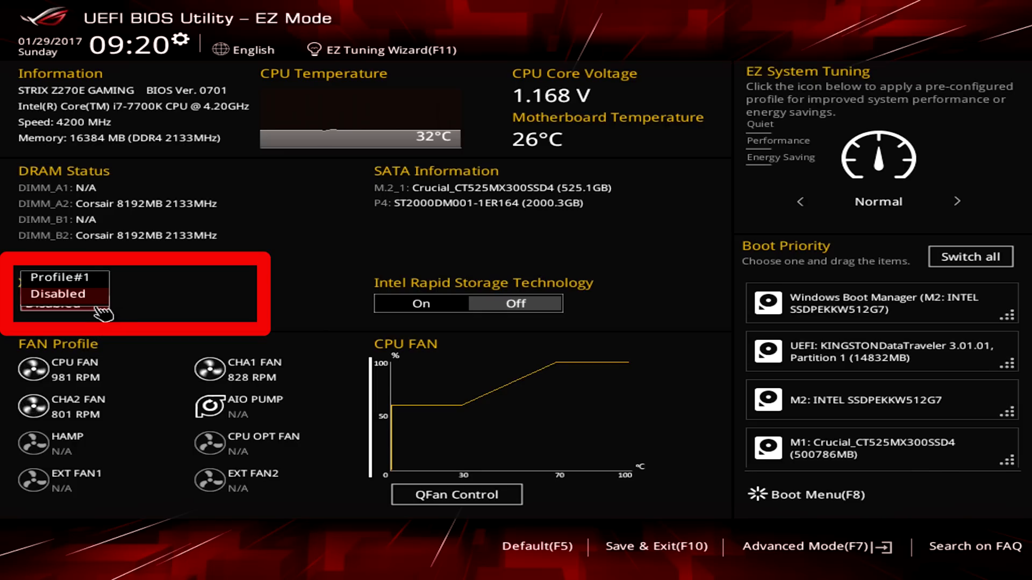
click(100, 277)
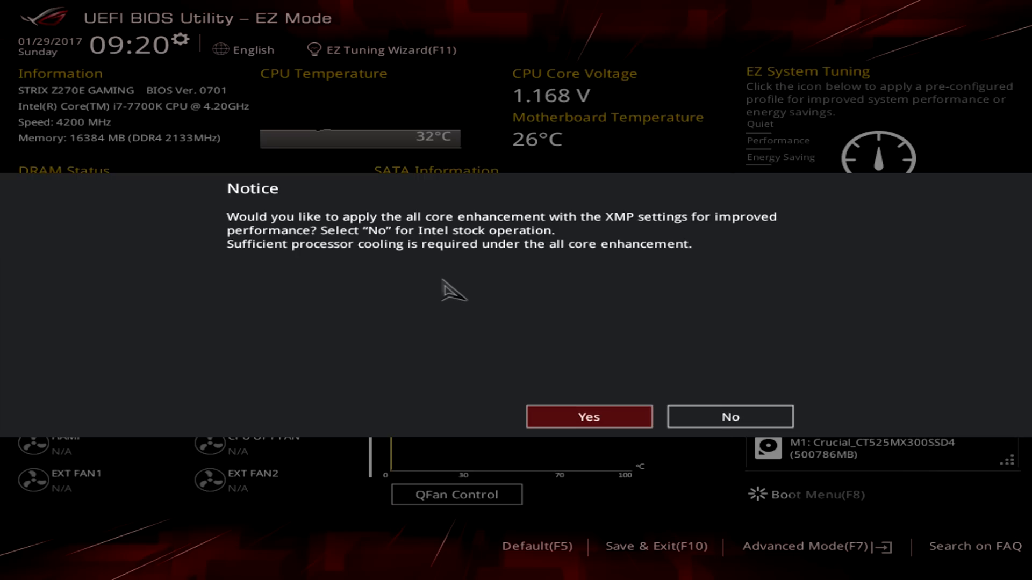
click(627, 420)
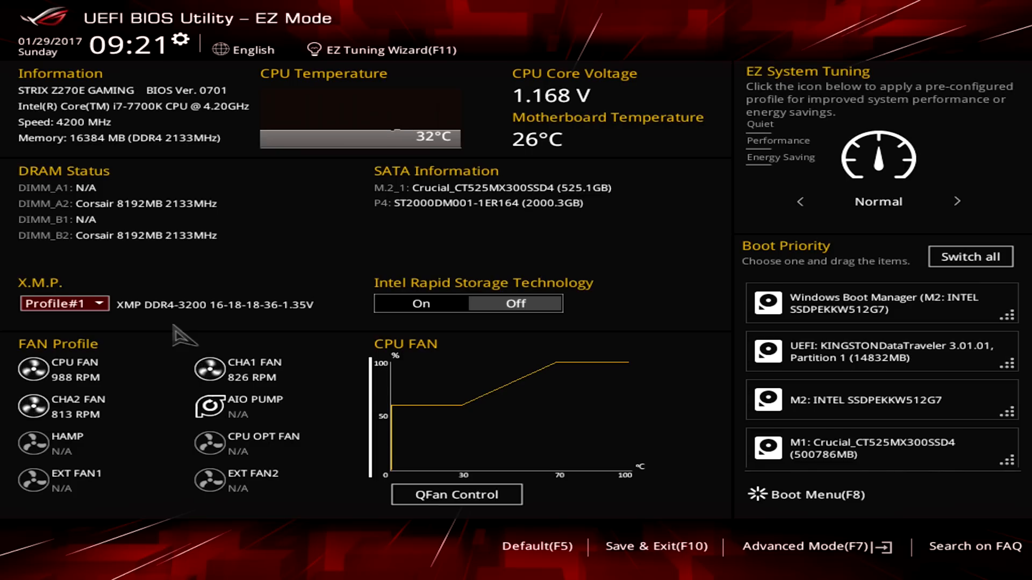
Switch to Advanced Mode and examine the Ai Tweaker settings from Ai Overclock Tuner through CPU Core Ratio.
key(F7)
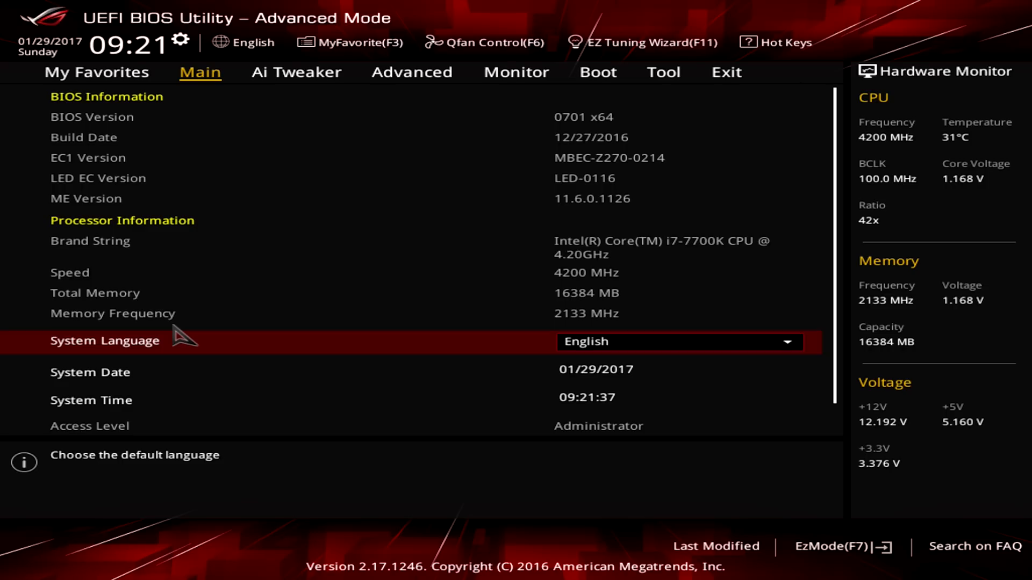
key(Right)
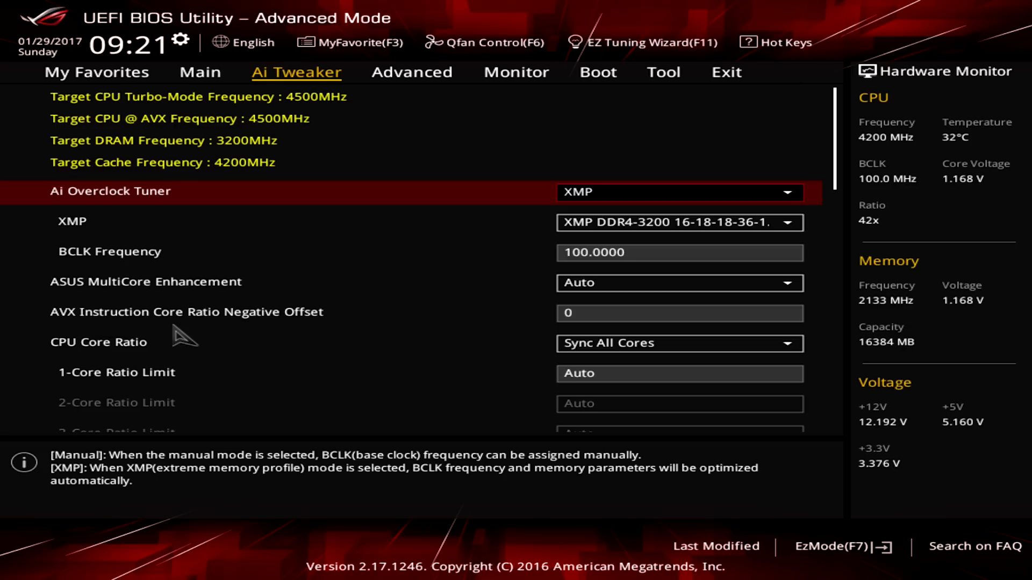
key(Down)
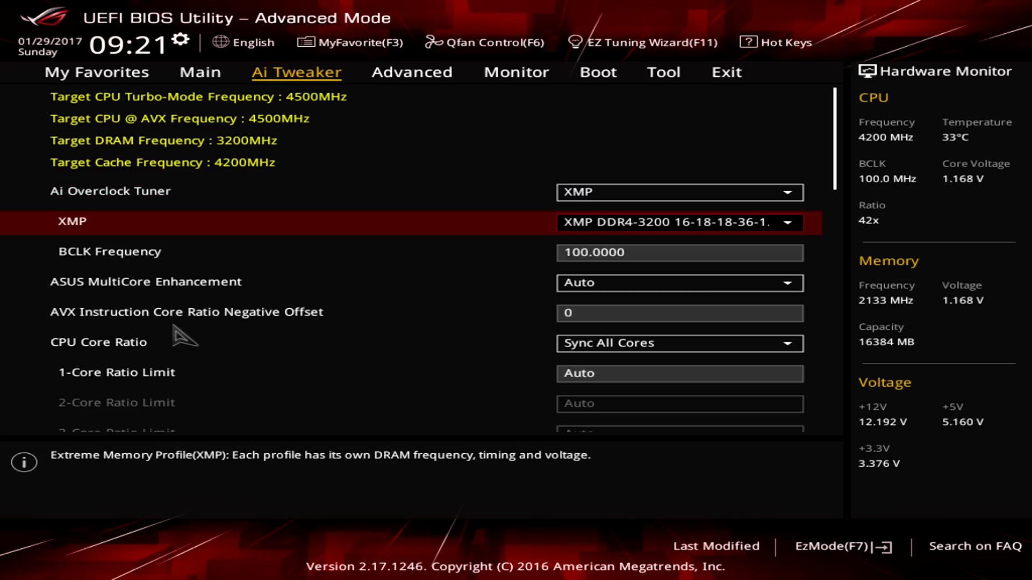
key(Down)
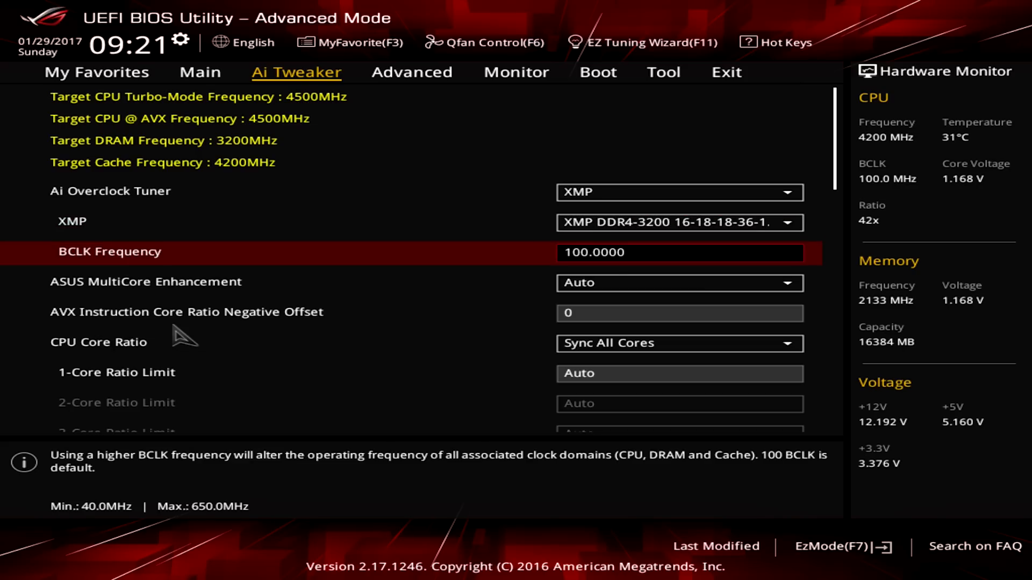
key(Down)
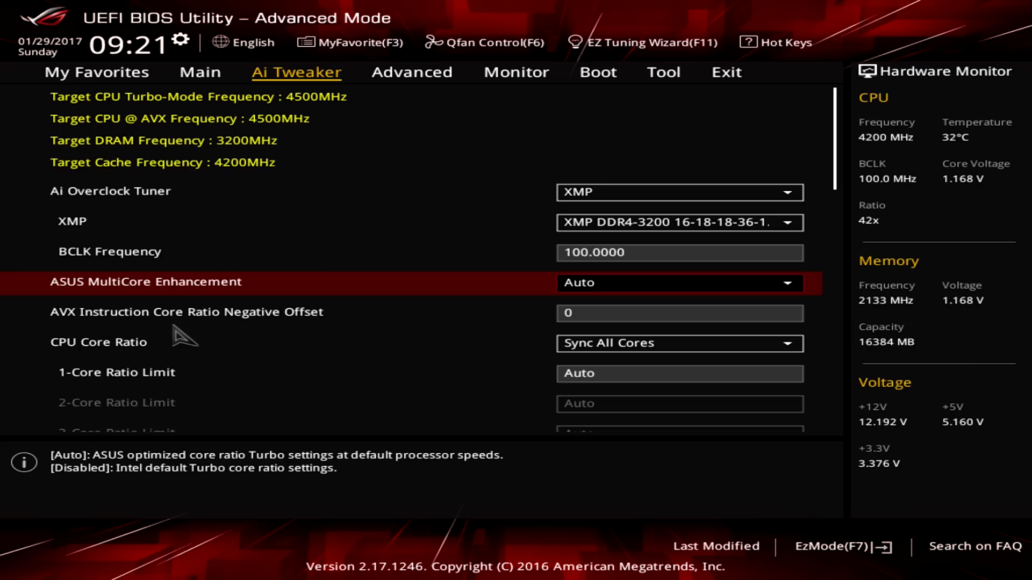
key(Down)
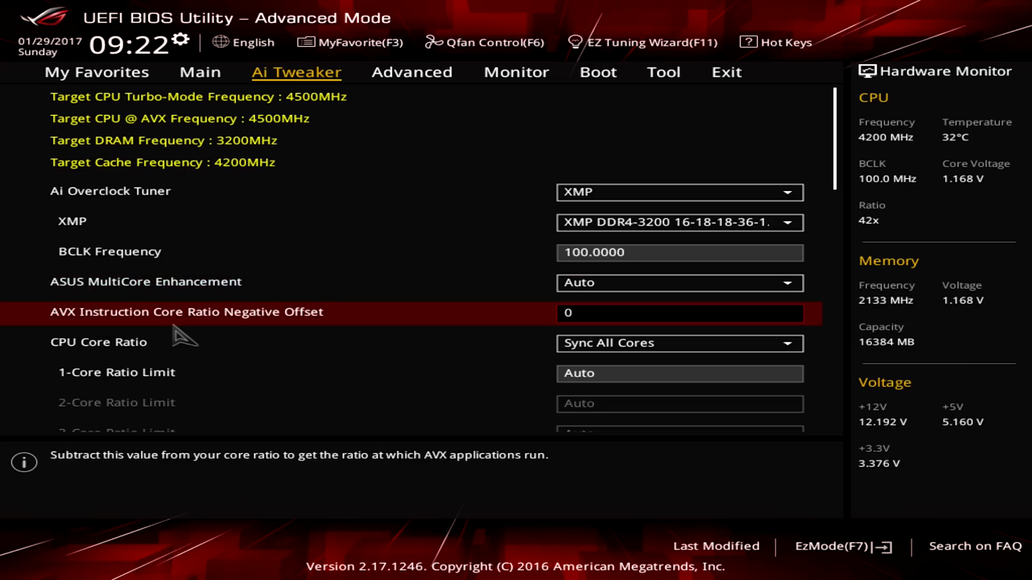
key(Down)
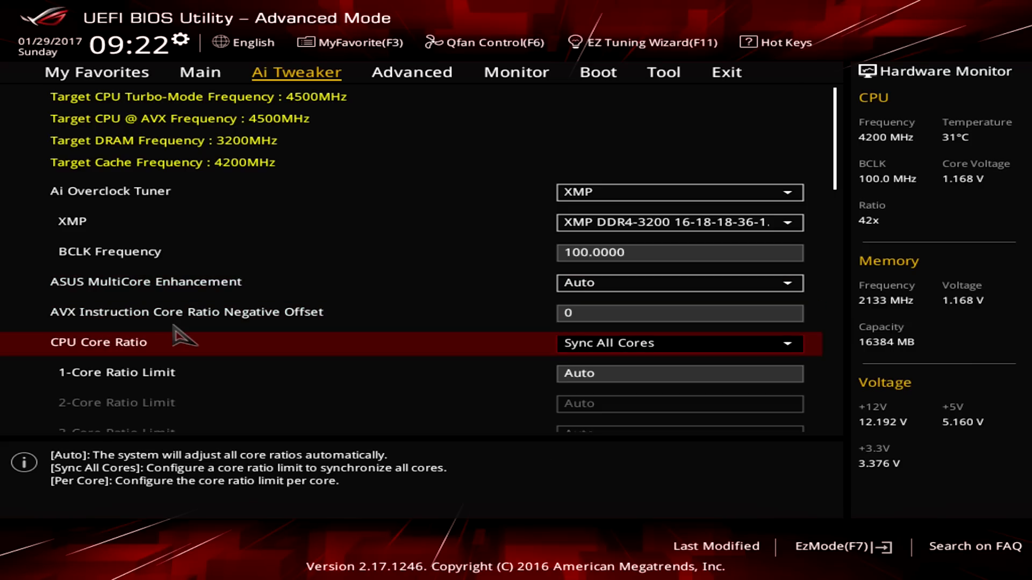
Try 1-Core Ratio Limit values of 46 and 48, and return the limit to Auto.
key(Down)
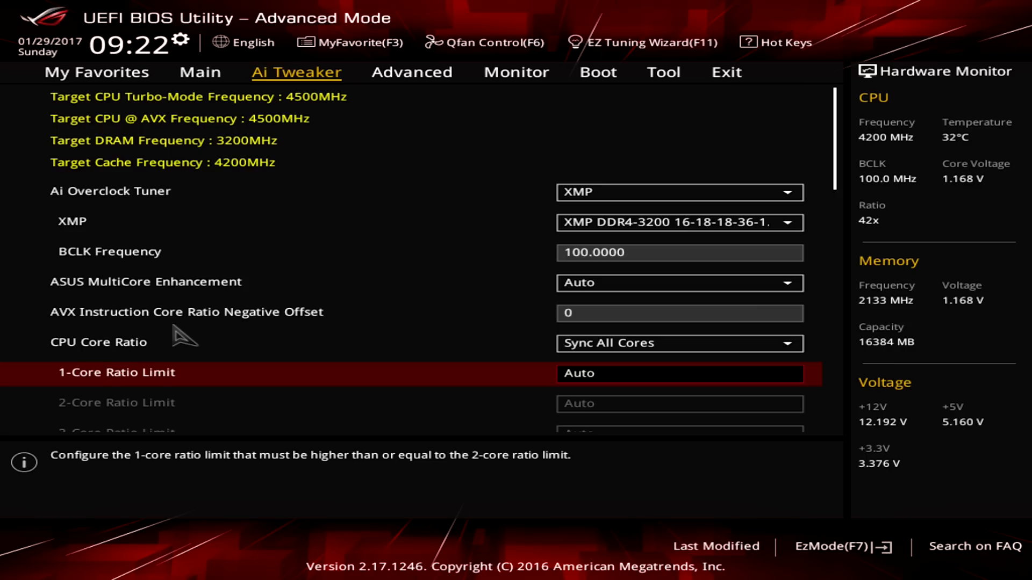
text(46)
key(Return)
key(Down)
key(Up)
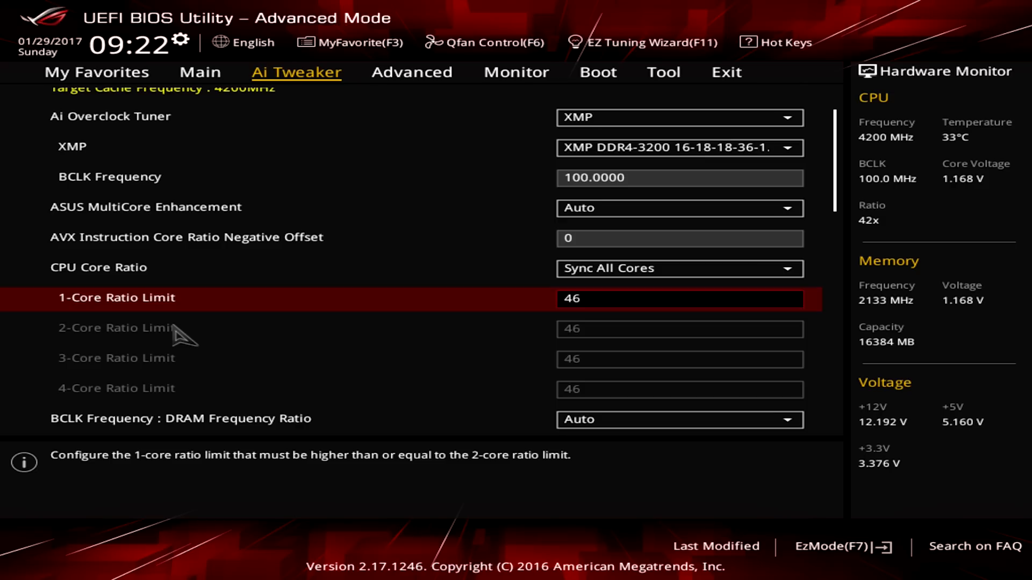
text(48)
key(Return)
text(auto)
key(Return)
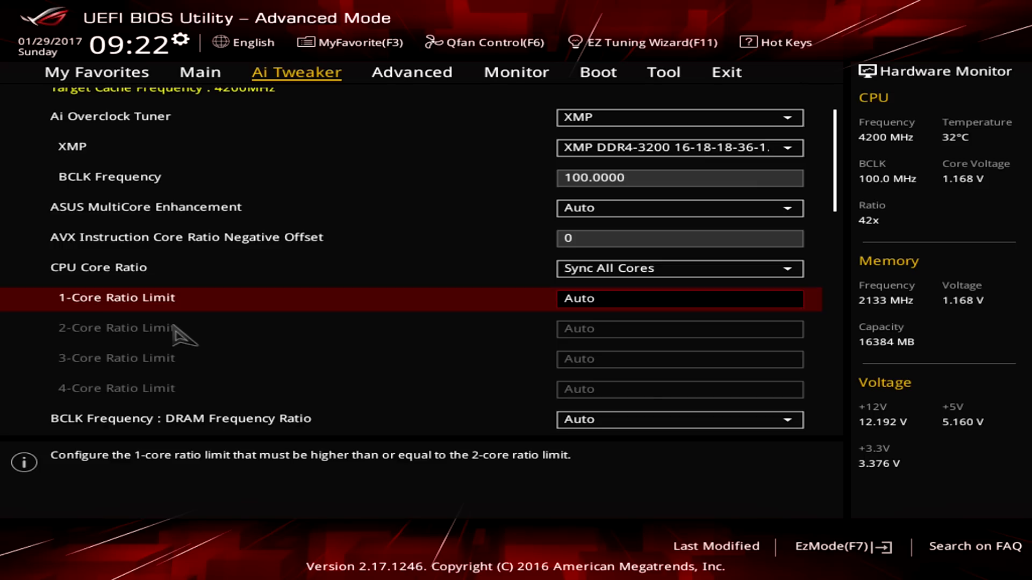
Load the CPU 5G OC Profile in the Ai Tweaker settings and accept it.
key(Down)
key(Down)
key(Down)
key(Down)
key(Down)
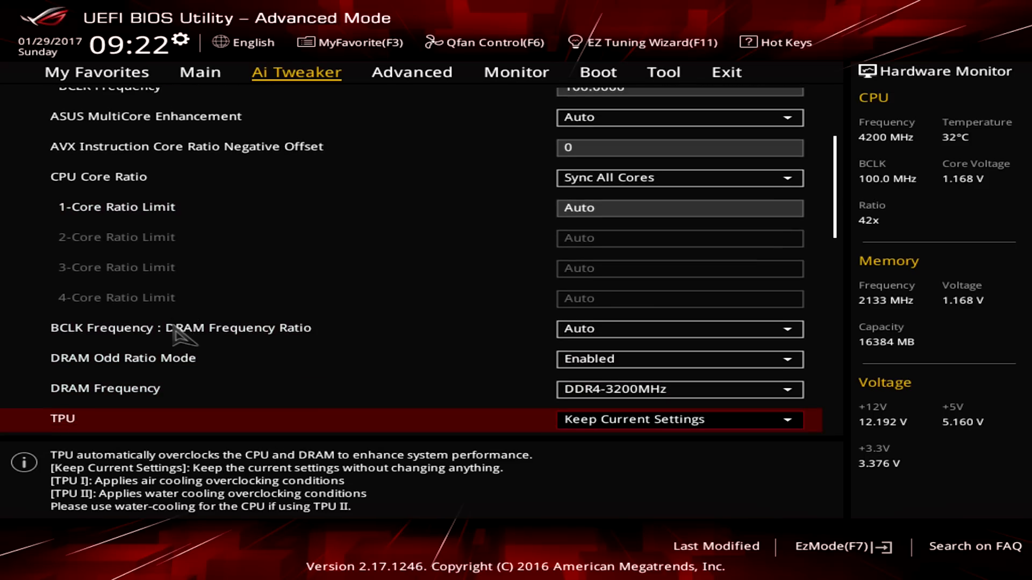
key(Up)
key(Up)
key(Up)
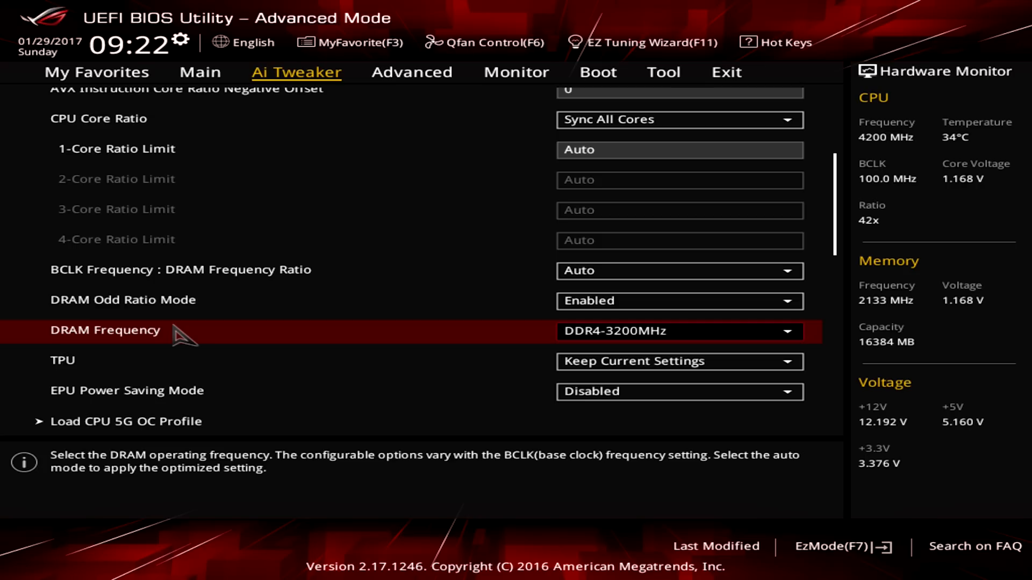
key(Down)
key(Down)
key(Down)
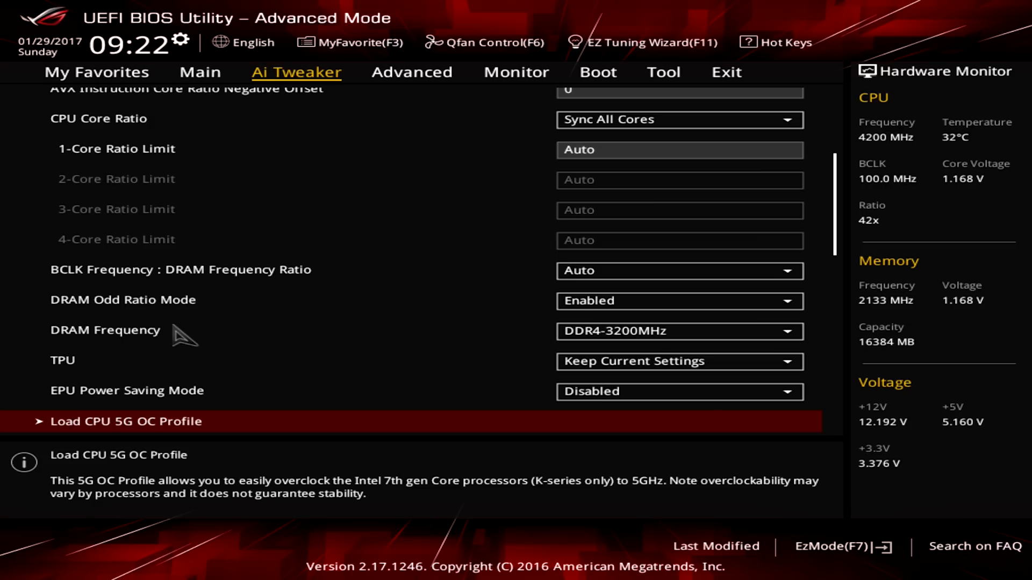
key(Return)
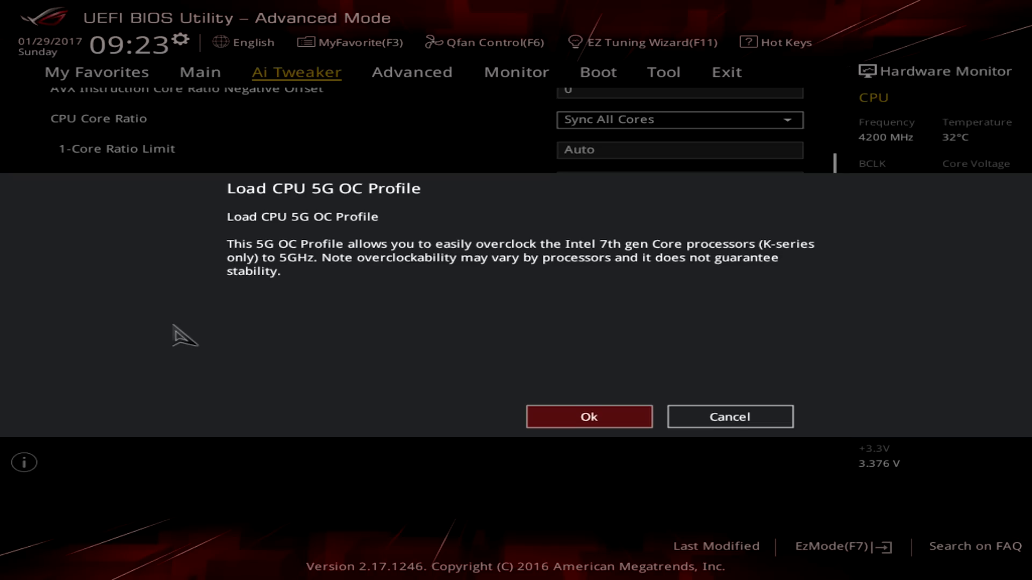
key(Return)
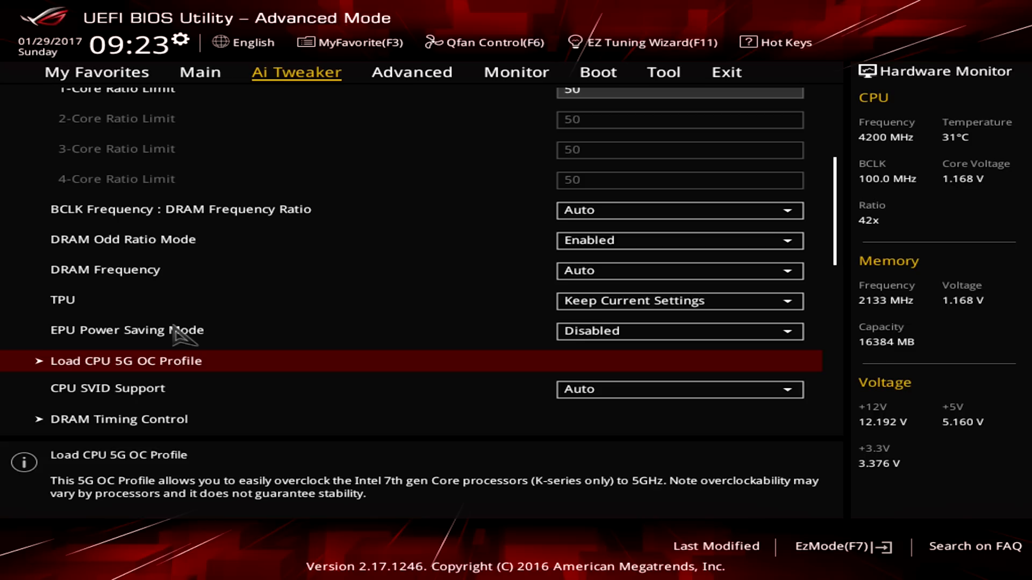
Review the overclock tuner, core ratio and DRAM settings in Ai Tweaker after loading the 5G profile.
key(Up)
key(Up)
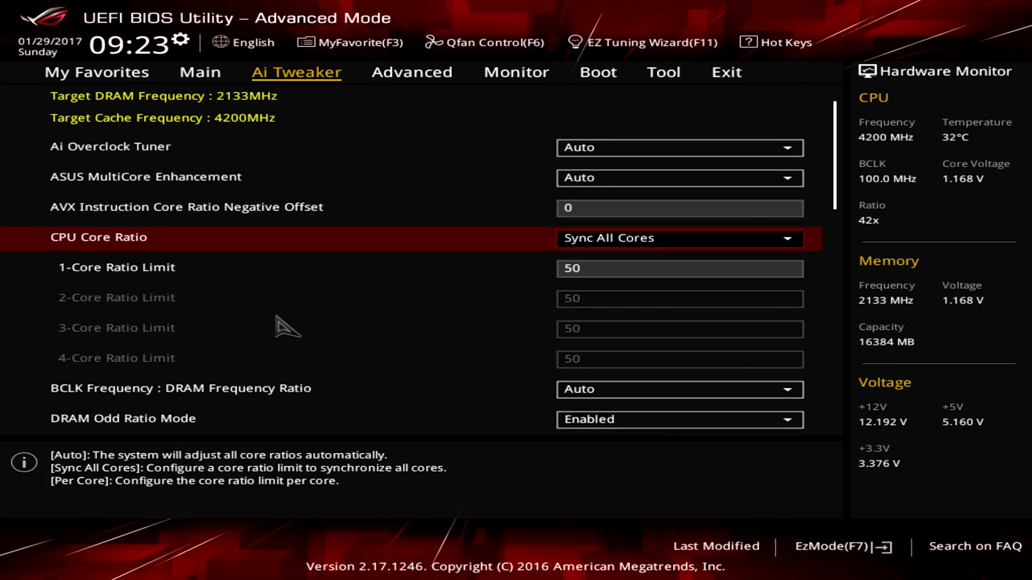
key(Up)
key(Up)
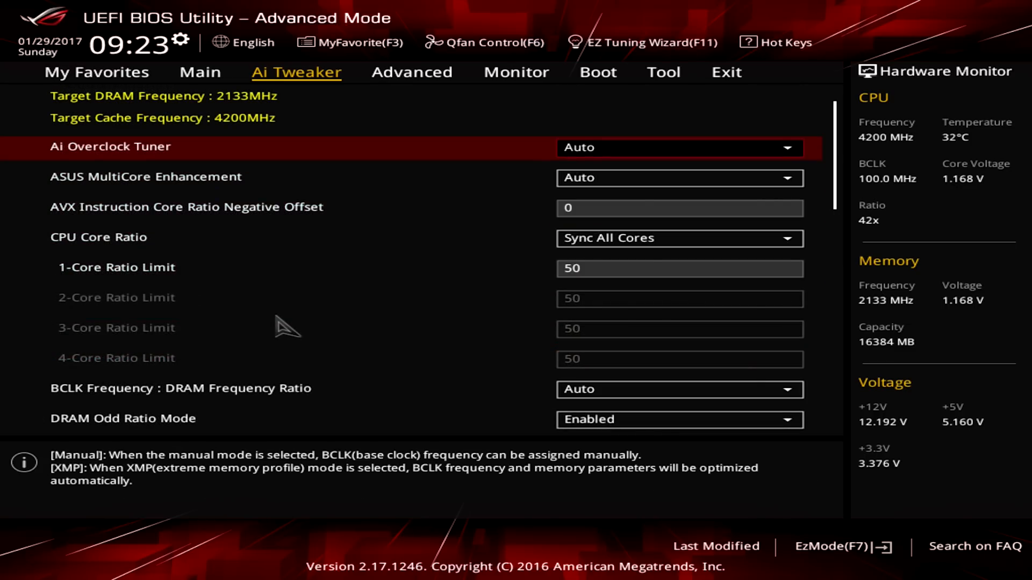
key(Down)
key(Down)
key(Down)
key(Down)
key(Down)
key(Up)
key(Up)
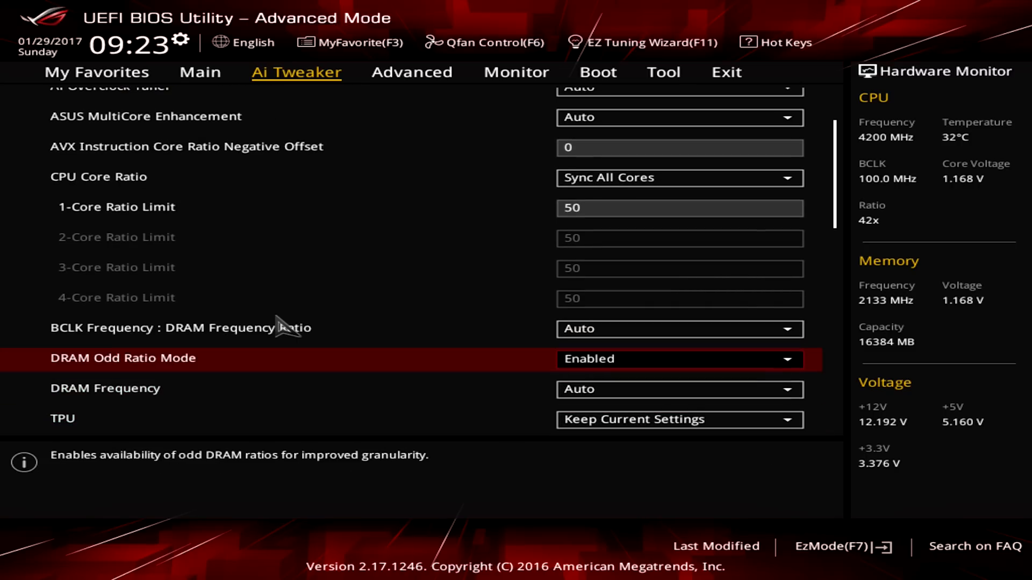
Set the DRAM Frequency to DDR4-3200MHz.
key(Down)
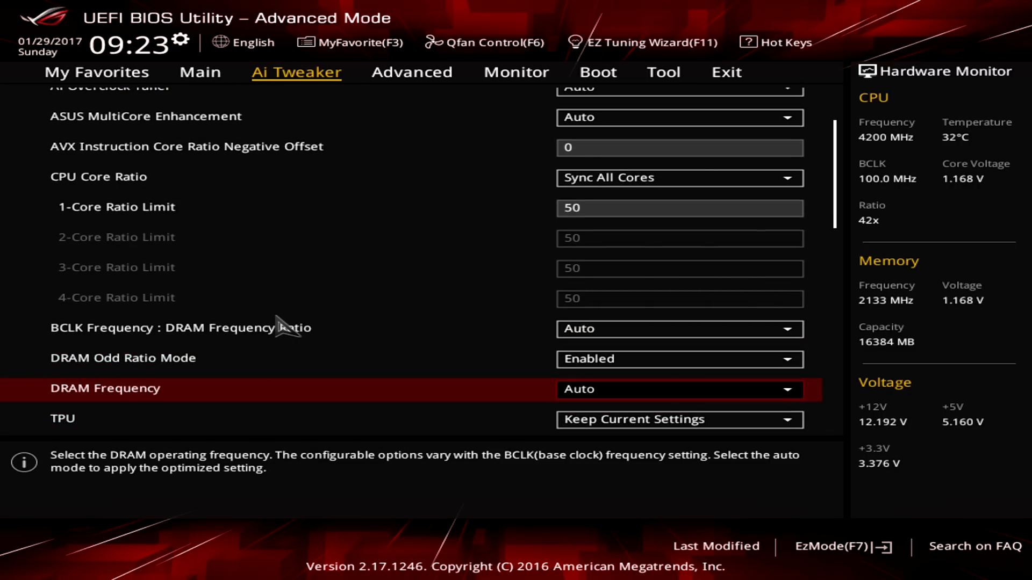
key(Return)
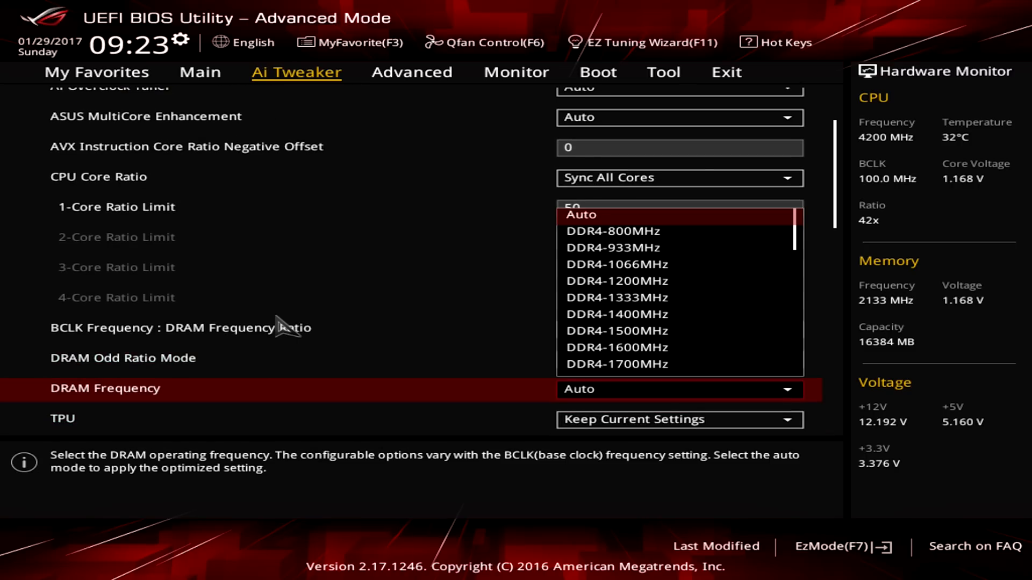
key(Down)
key(Down)
key(Down)
key(Down)
key(Down)
key(Down)
key(Down)
key(Down)
key(Down)
key(Down)
key(Down)
key(Down)
key(Down)
key(Down)
key(Down)
key(Down)
key(Down)
key(Down)
key(Down)
key(Down)
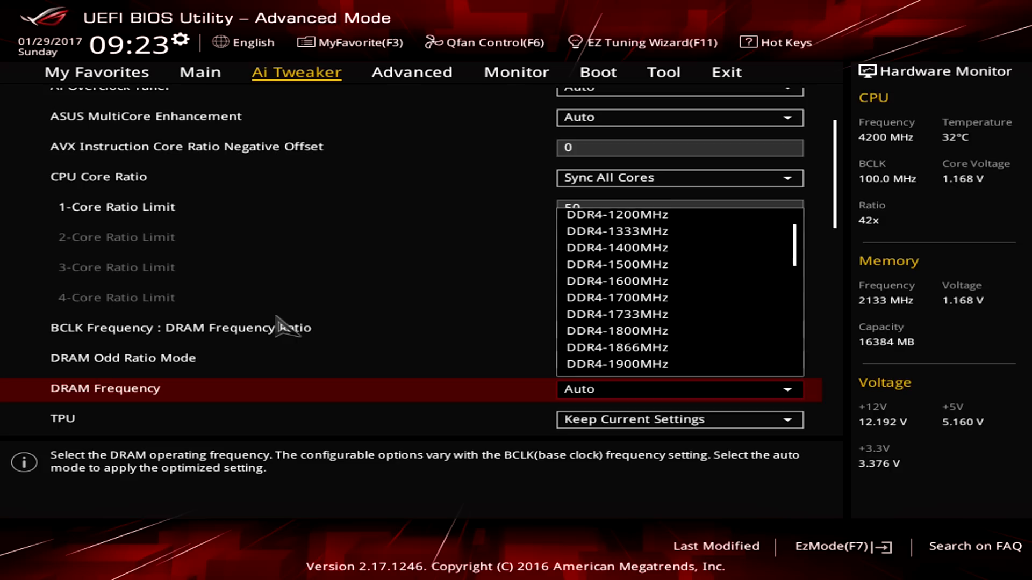
key(Down)
key(Down)
key(Down)
key(Down)
key(Down)
key(Down)
key(Down)
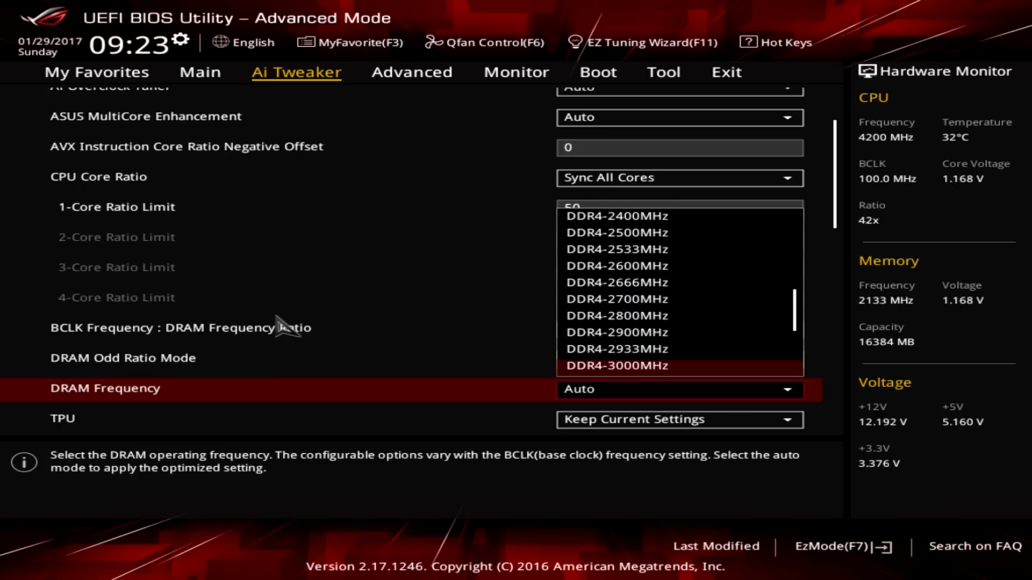
key(Down)
key(Down)
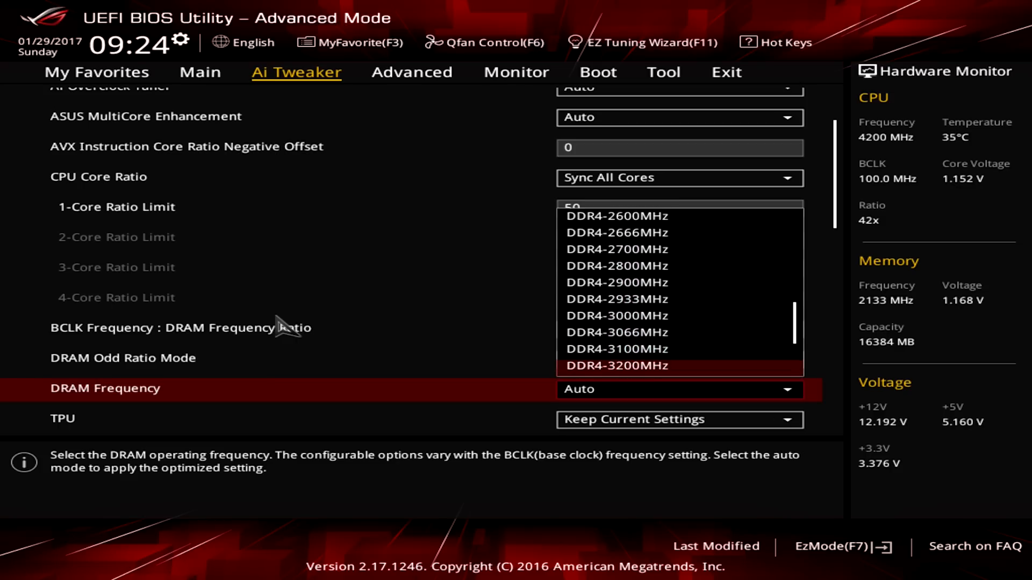
key(Return)
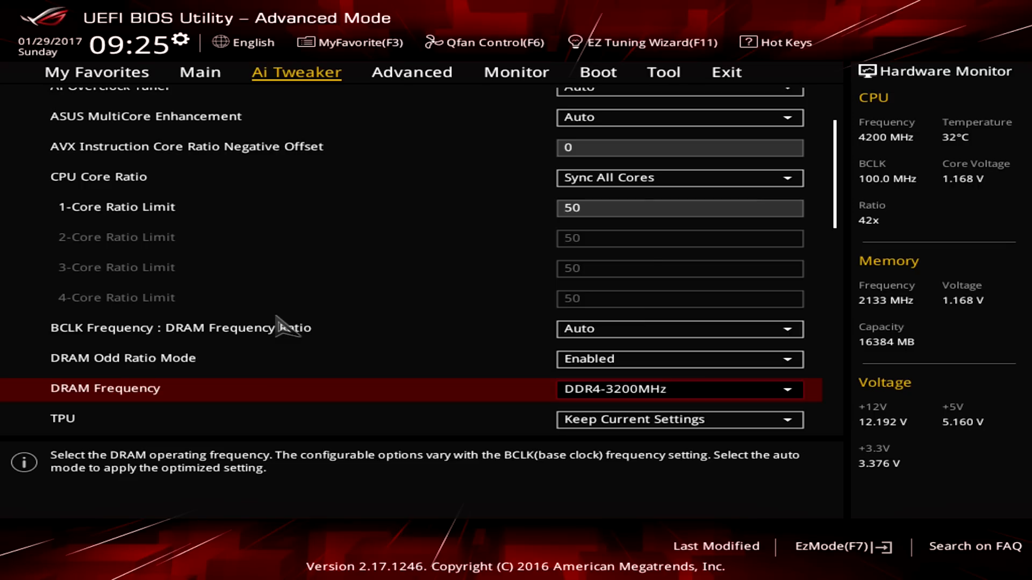
Look through the Boot and Tool settings pages and return to EZ Mode.
key(Right)
key(Right)
key(Right)
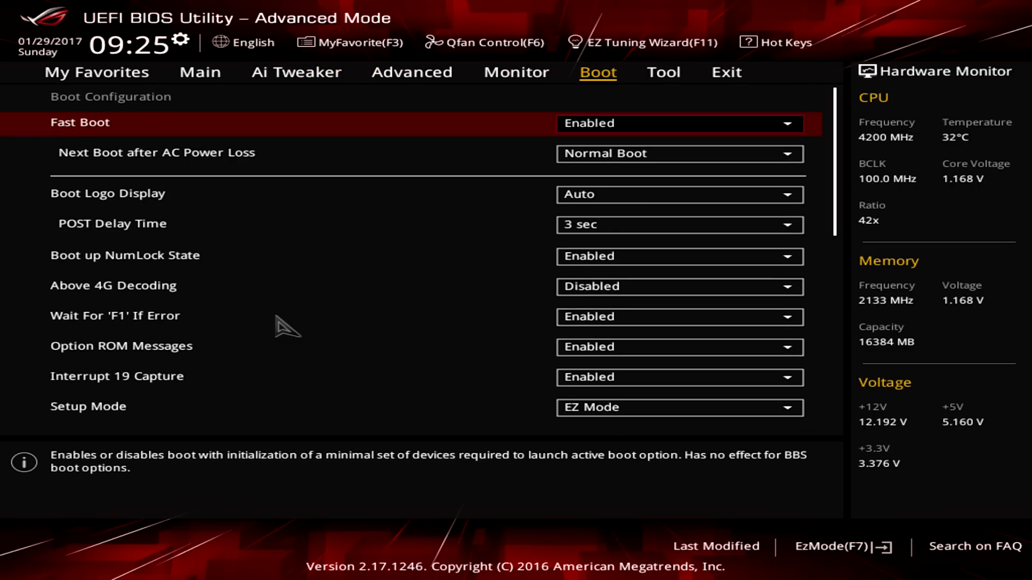
key(Right)
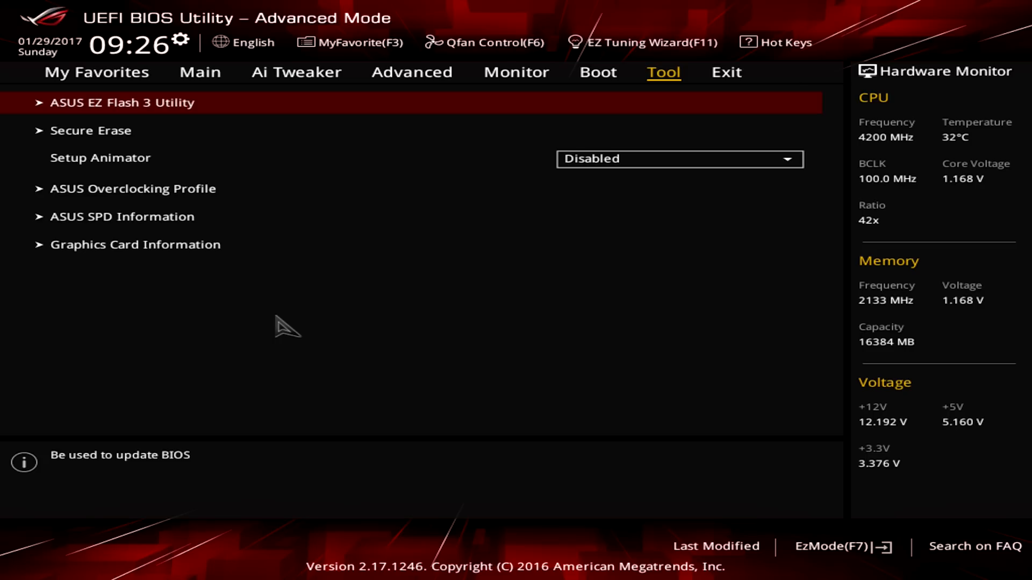
key(F7)
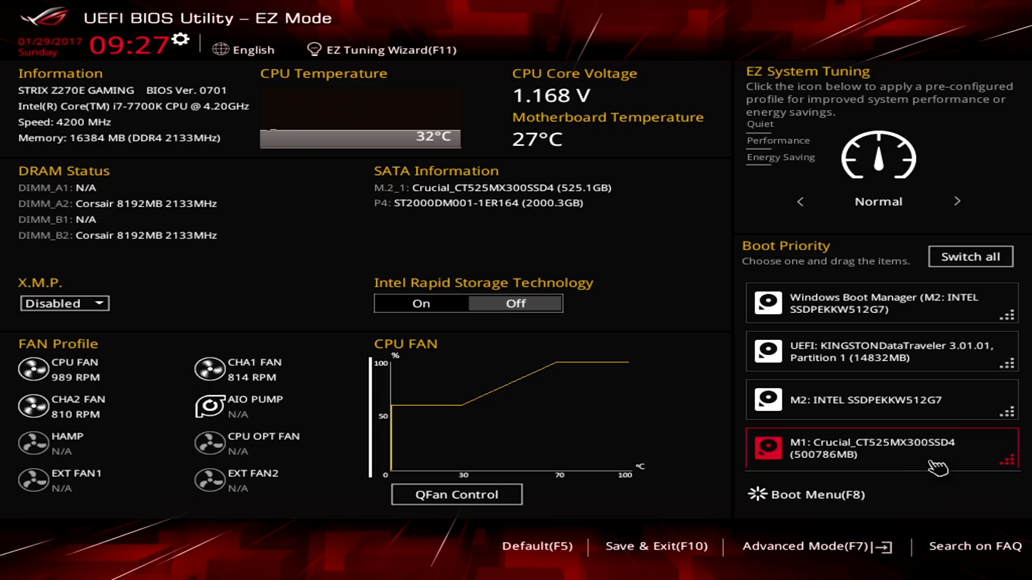
Try to move the UEFI KINGSTONDataTraveler and M2: INTEL SSDPEKKW512G7 drives higher in the boot priority list.
scroll(937, 468, down, 1)
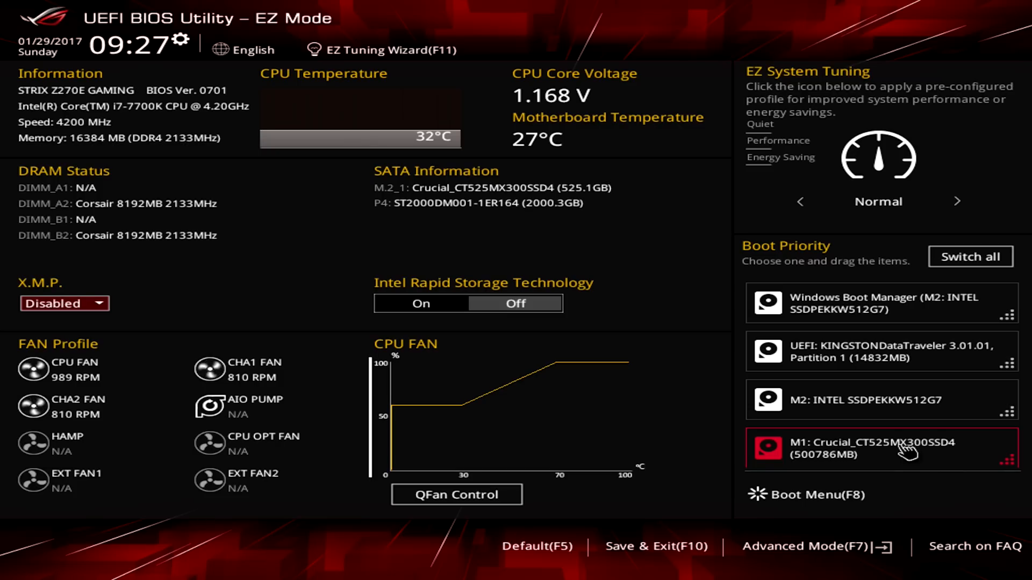
drag(842, 357, 859, 306)
drag(846, 413, 849, 322)
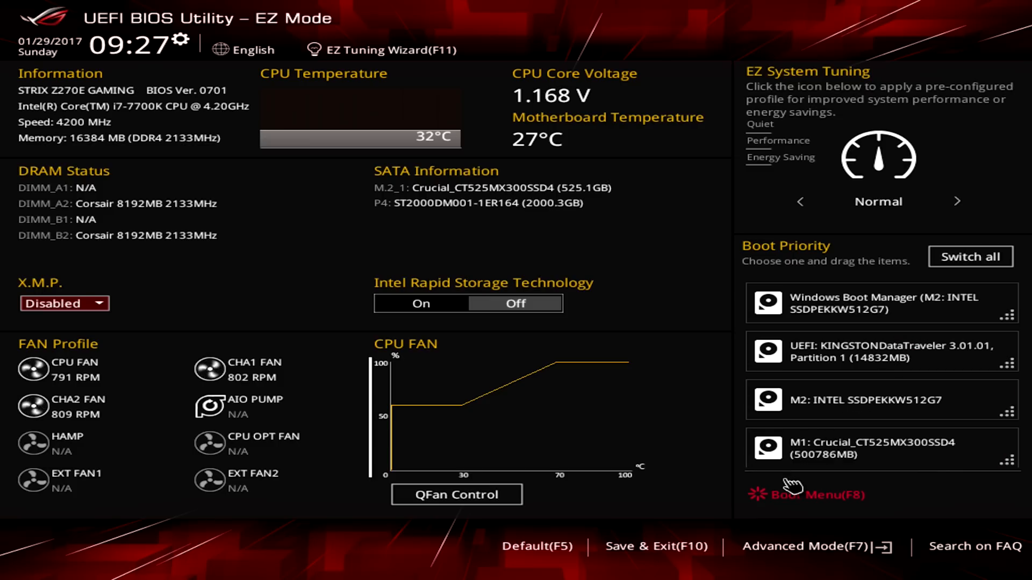
Boot from UEFI: KINGSTONDataTraveler 3.01.01, Partition 1, and accept English (United States) with the US keyboard in Windows Setup.
click(784, 504)
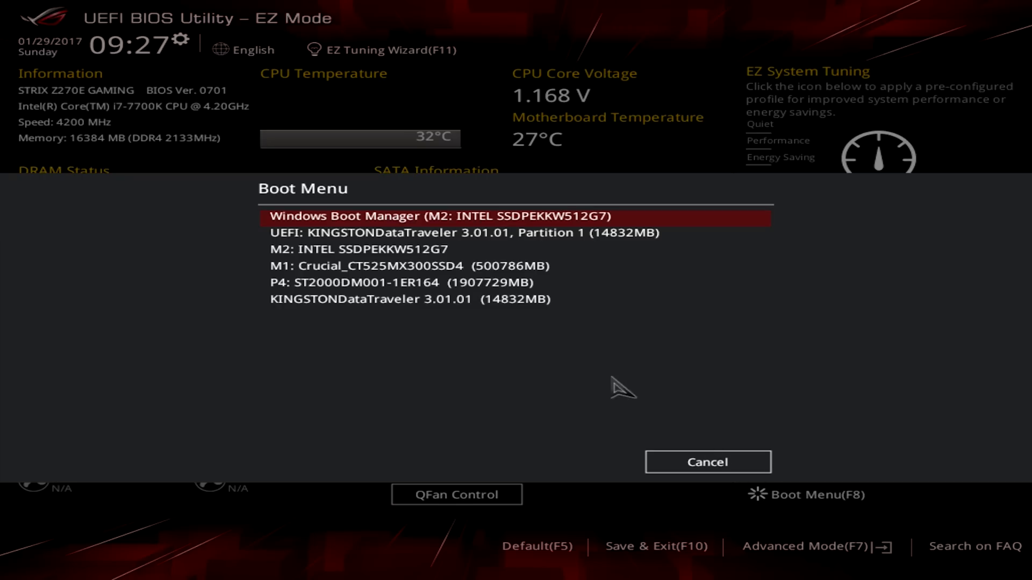
click(379, 240)
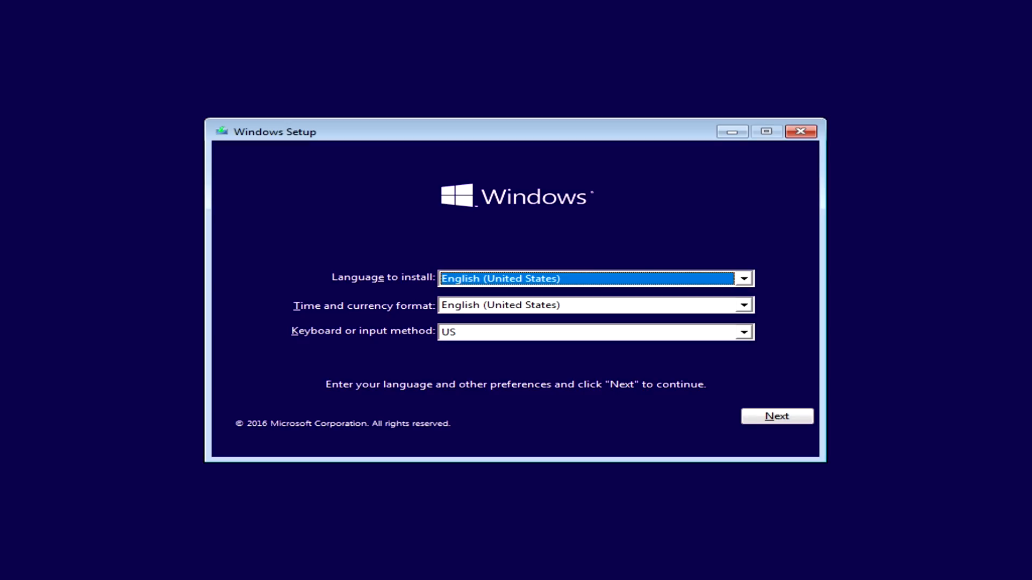
click(769, 420)
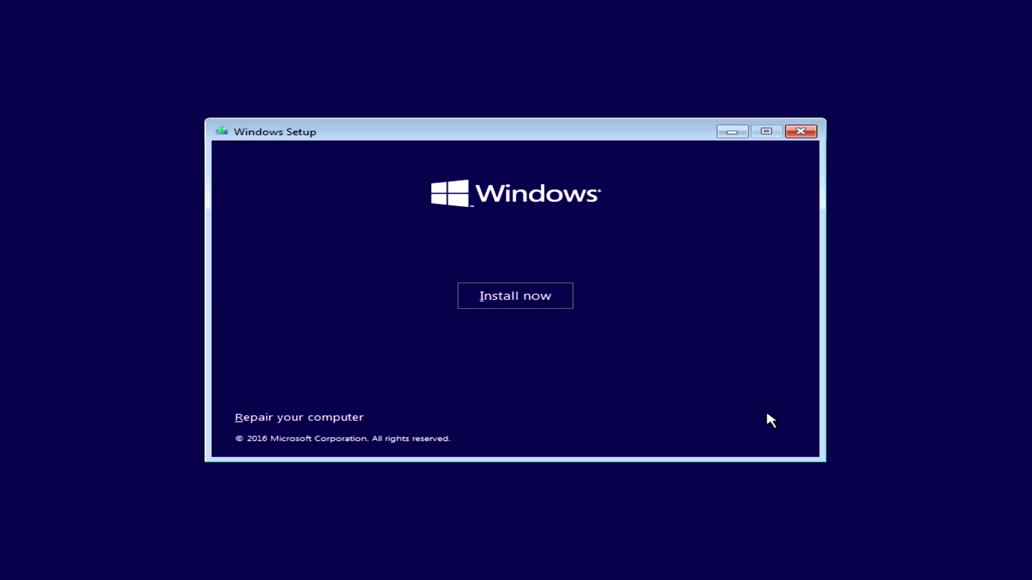
Start the Windows installation without a product key and select Windows 10 Pro x64 as the operating system.
click(528, 304)
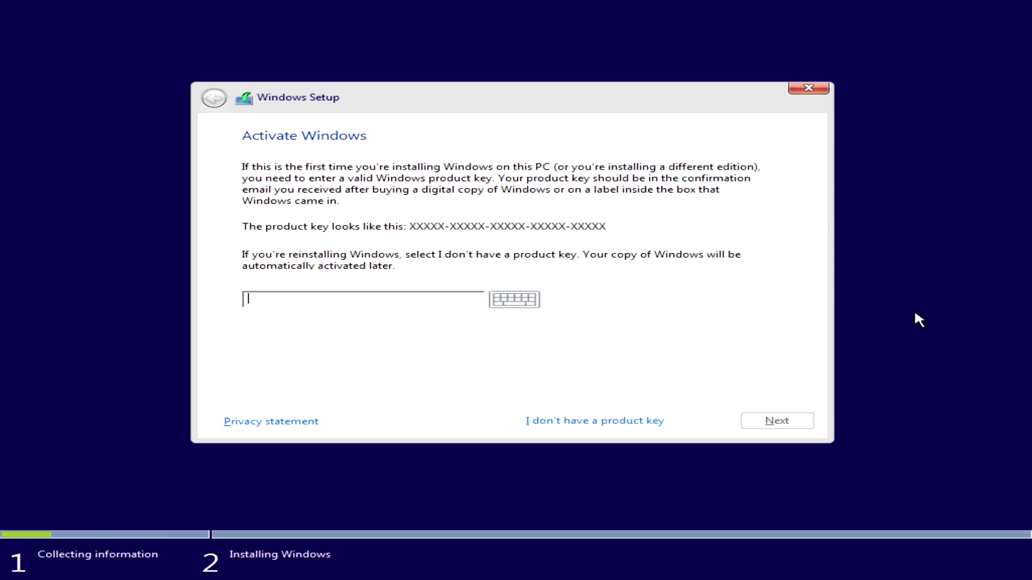
click(591, 423)
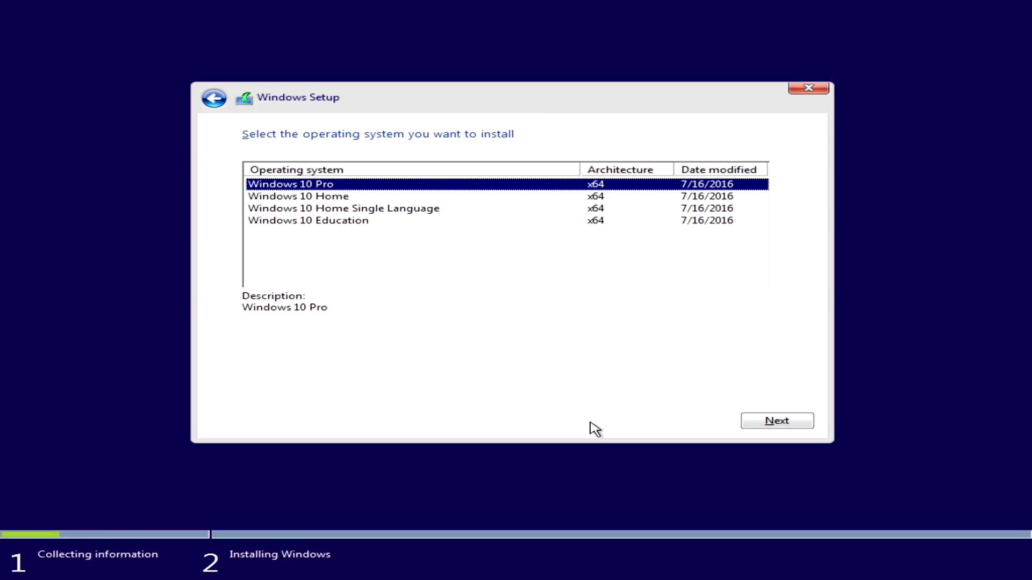
click(786, 423)
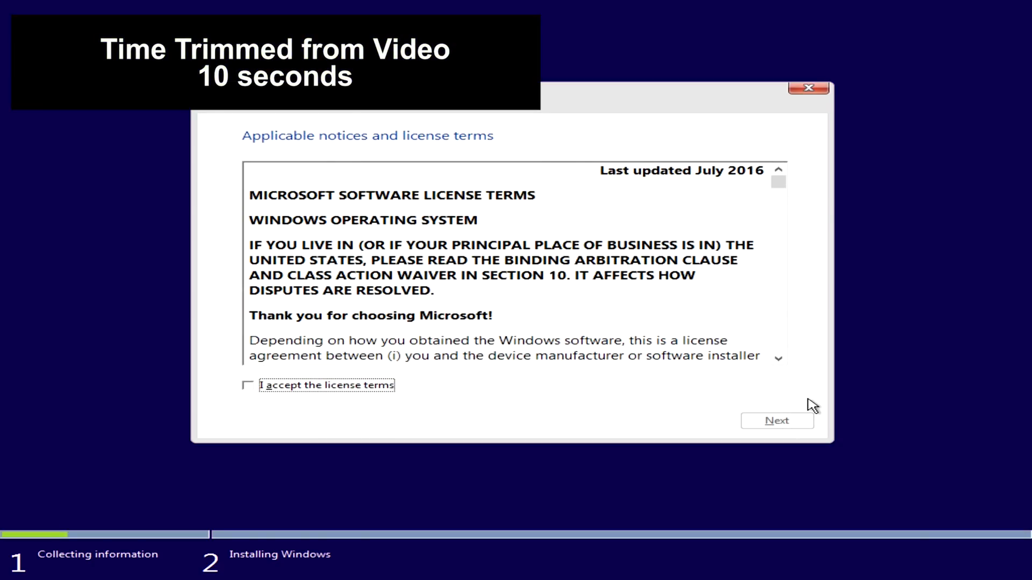
Accept the license terms and choose the Custom: Install Windows only (advanced) installation type.
click(335, 387)
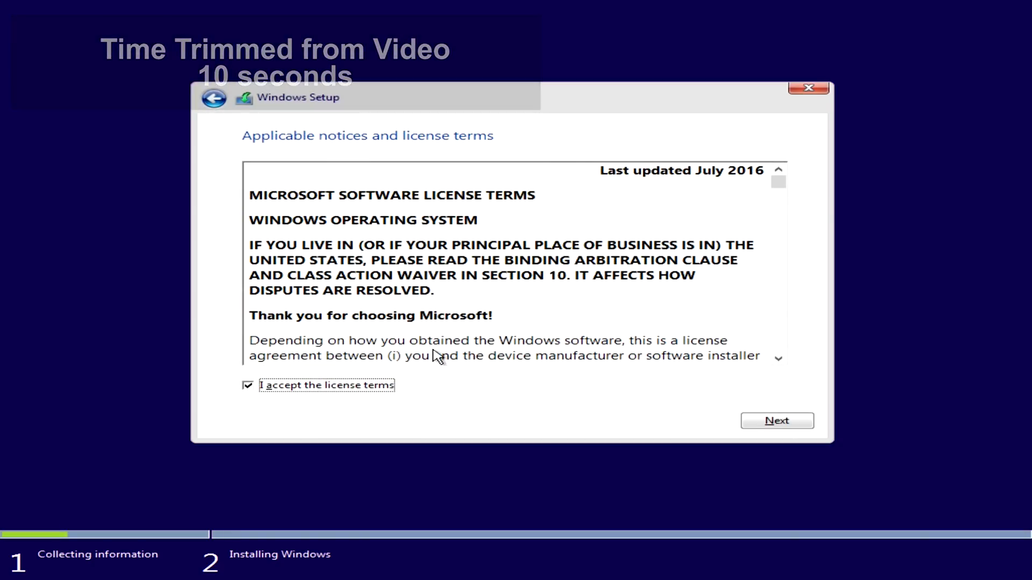
scroll(543, 322, down, 15)
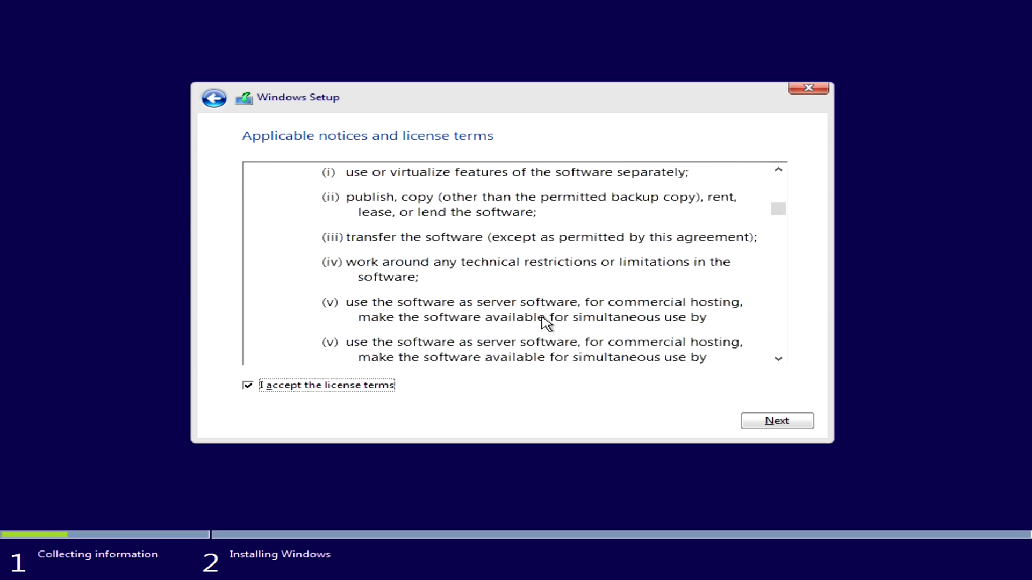
scroll(546, 323, down, 20)
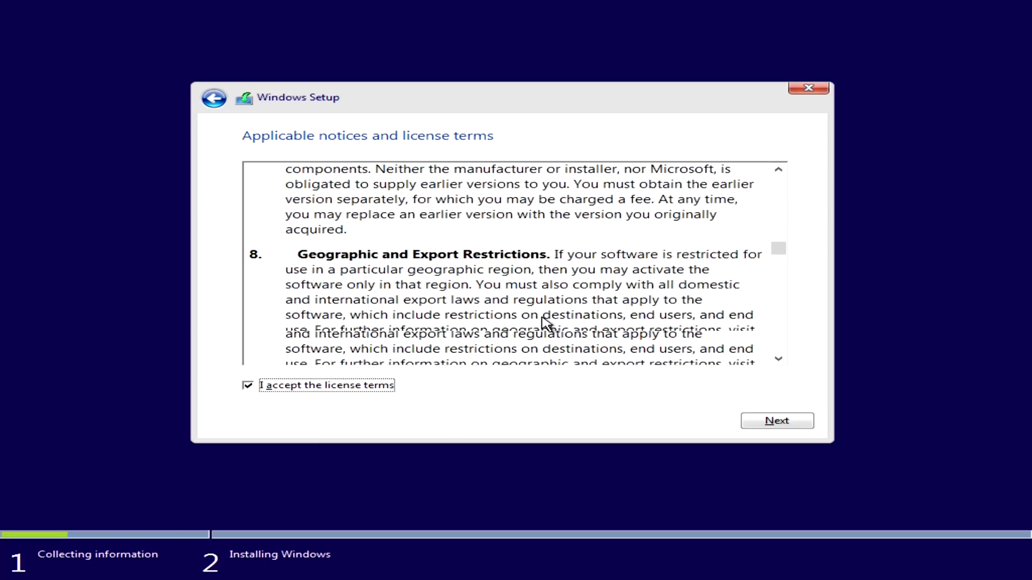
scroll(546, 324, down, 20)
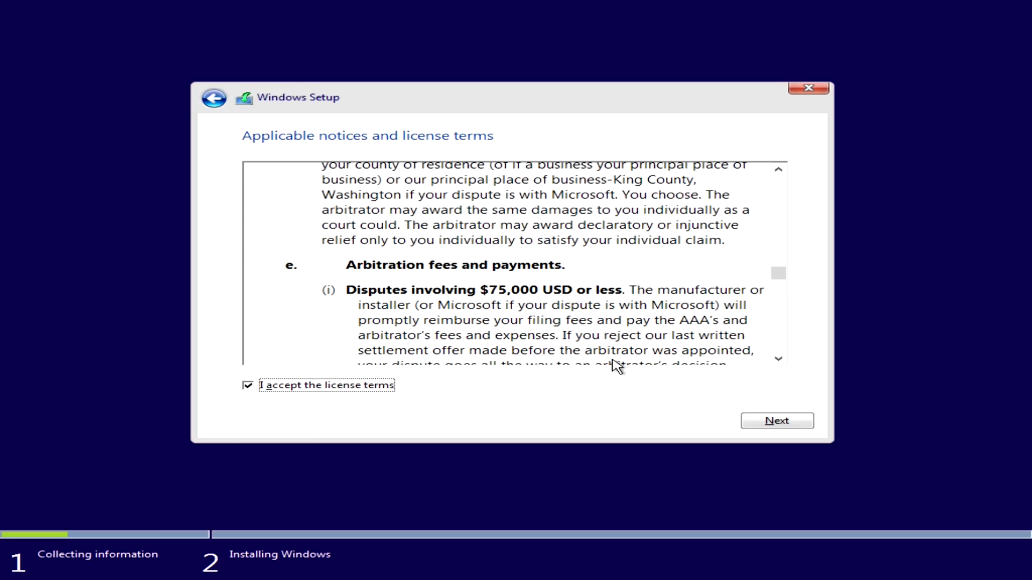
click(767, 418)
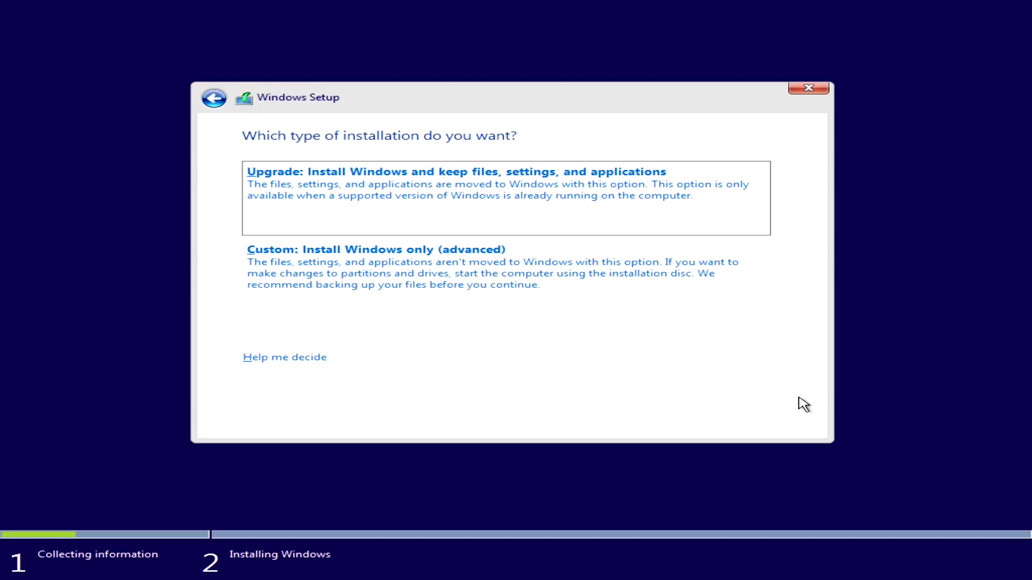
click(515, 296)
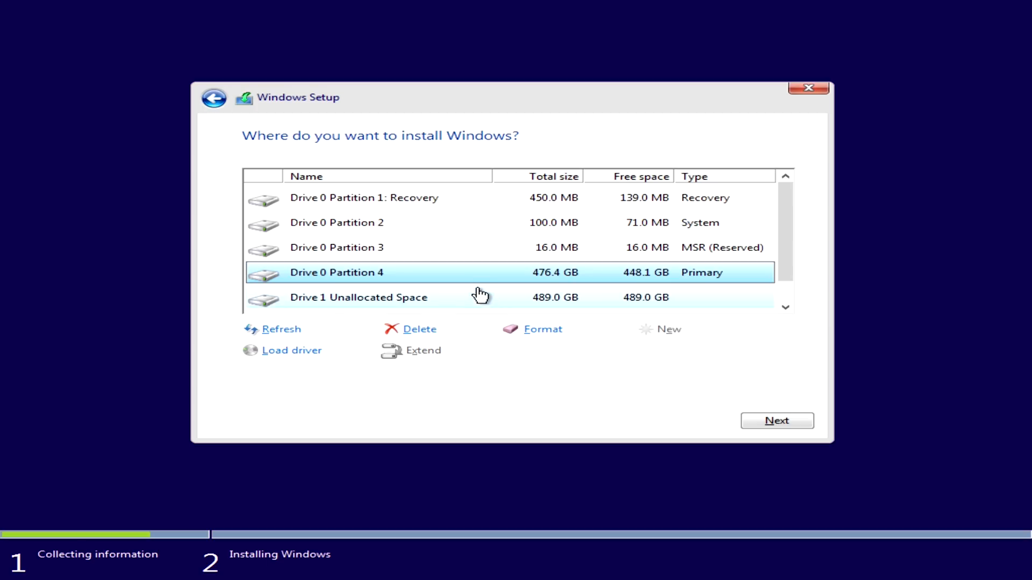
Delete the Drive 0 recovery partition from the list of install locations.
scroll(475, 290, down, 1)
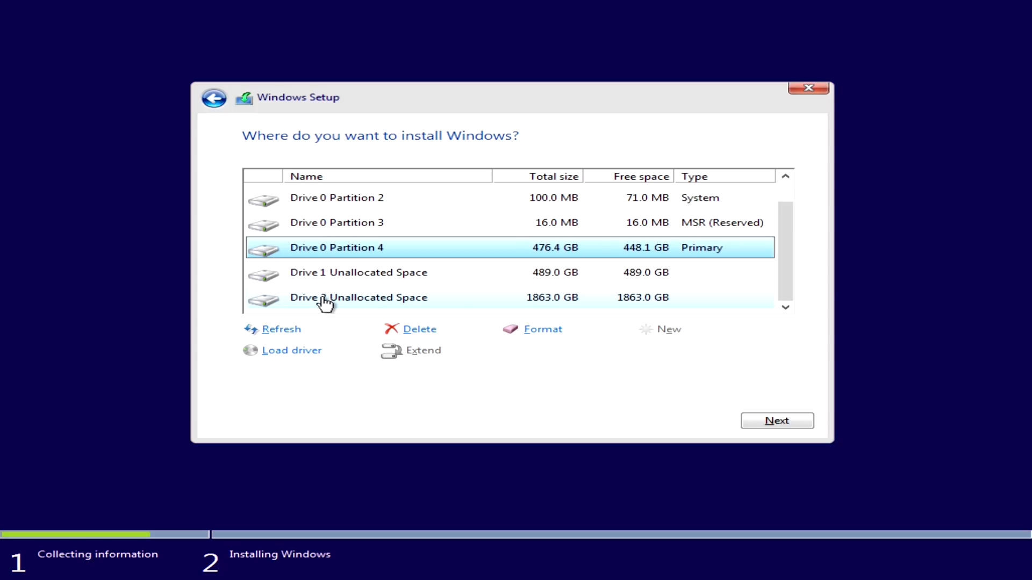
scroll(430, 277, up, 1)
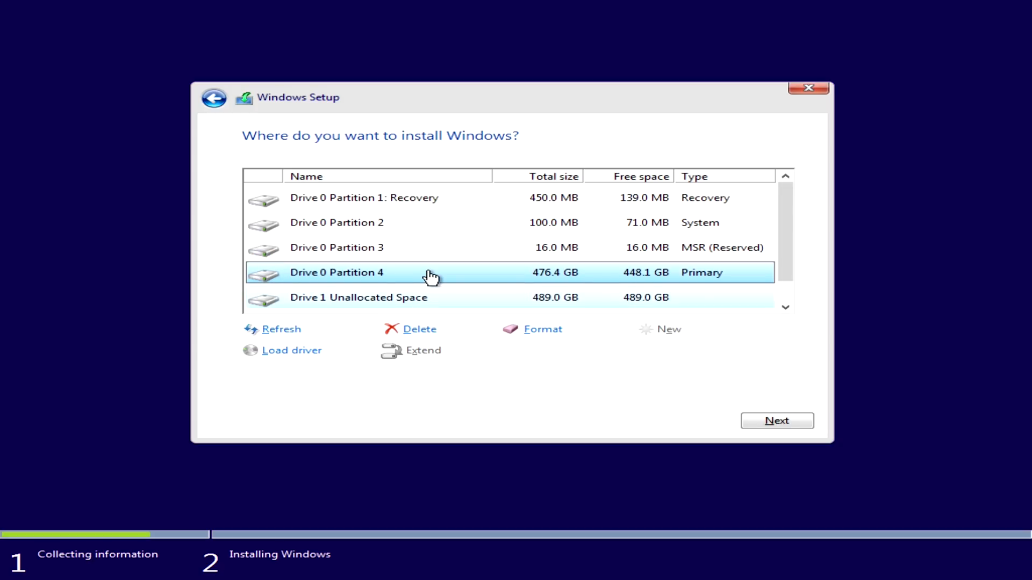
click(461, 209)
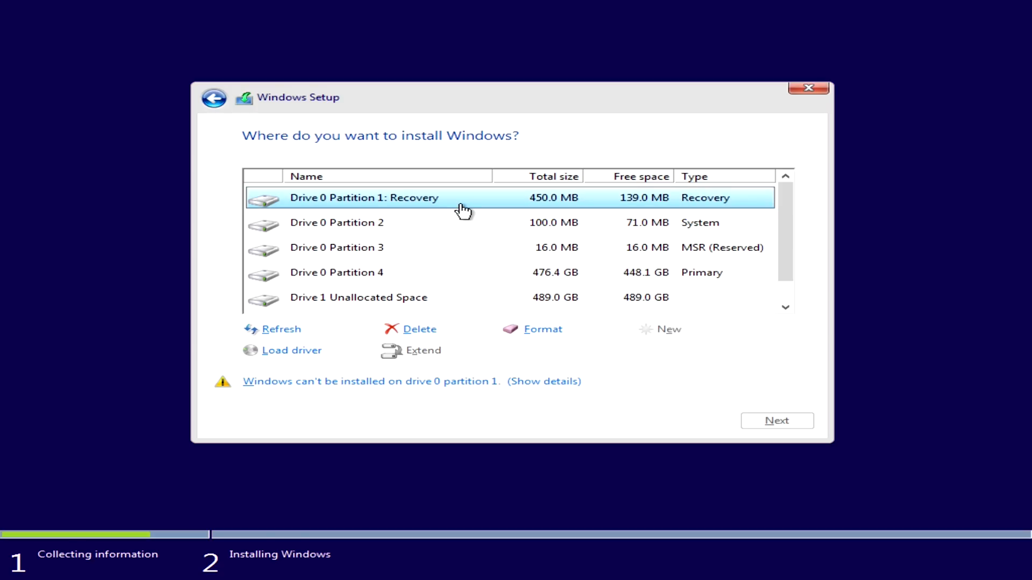
click(421, 333)
click(645, 351)
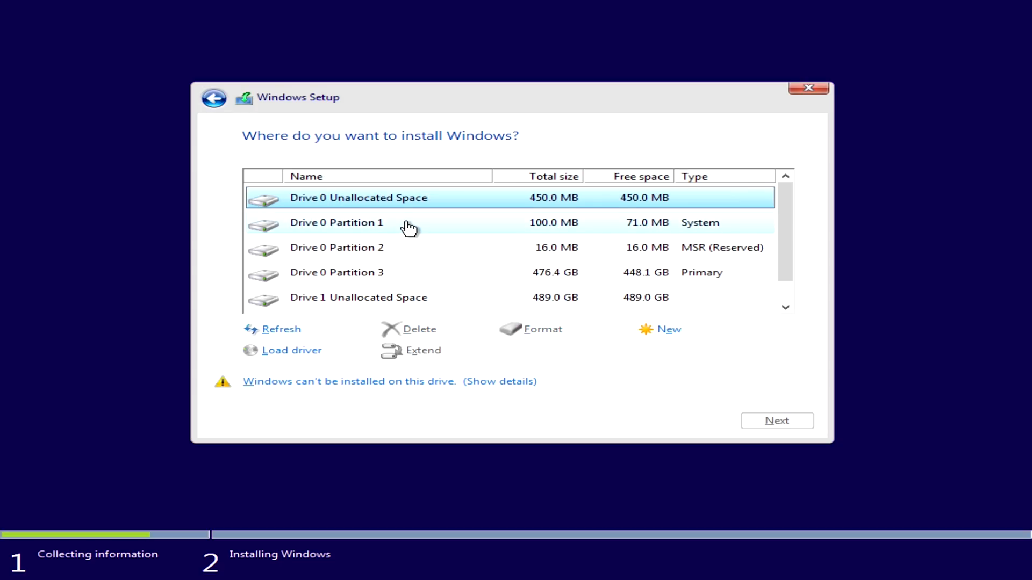
Delete the System and MSR (Reserved) partitions on Drive 0.
click(407, 228)
click(419, 330)
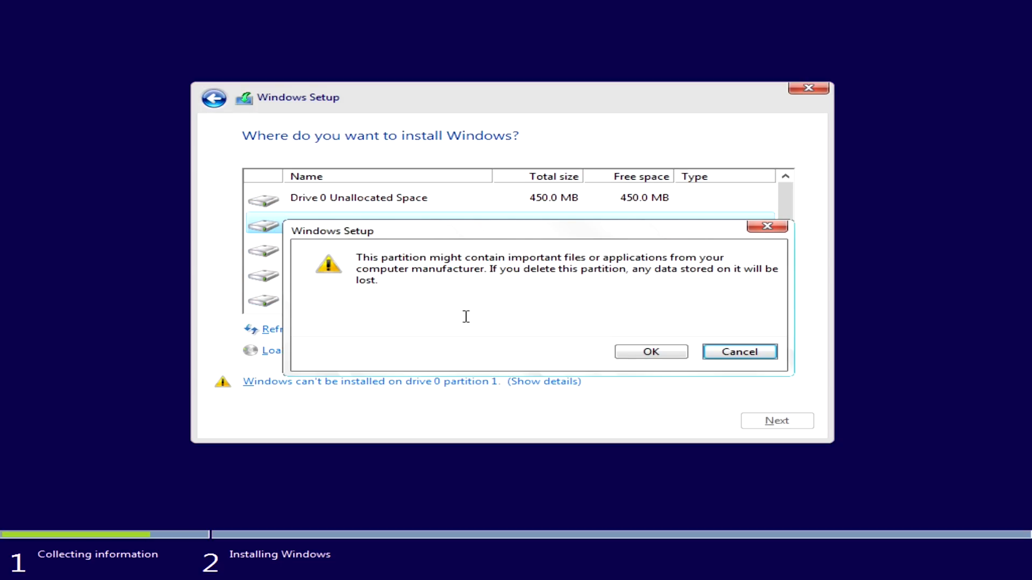
click(649, 352)
click(406, 229)
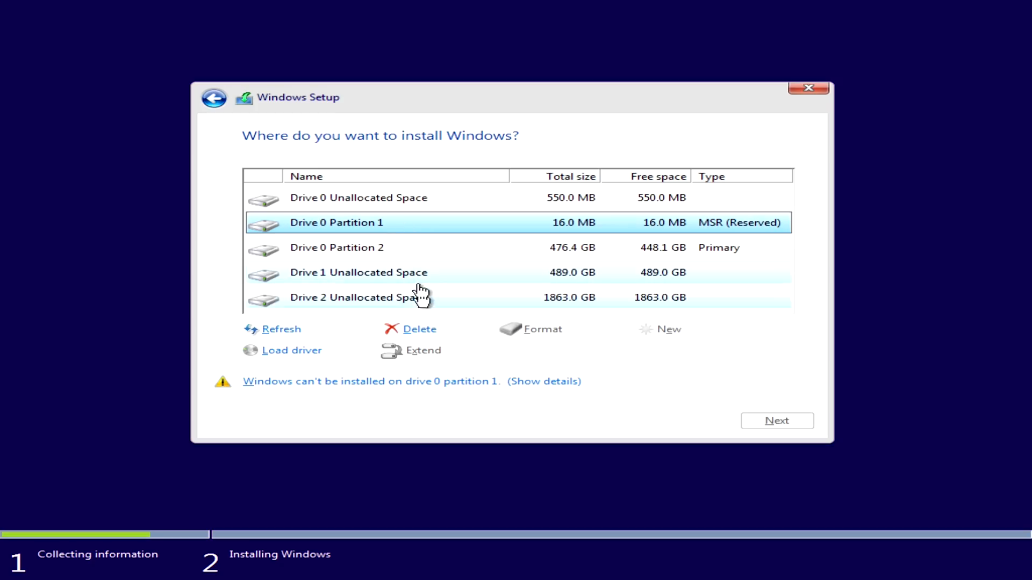
click(419, 331)
click(669, 353)
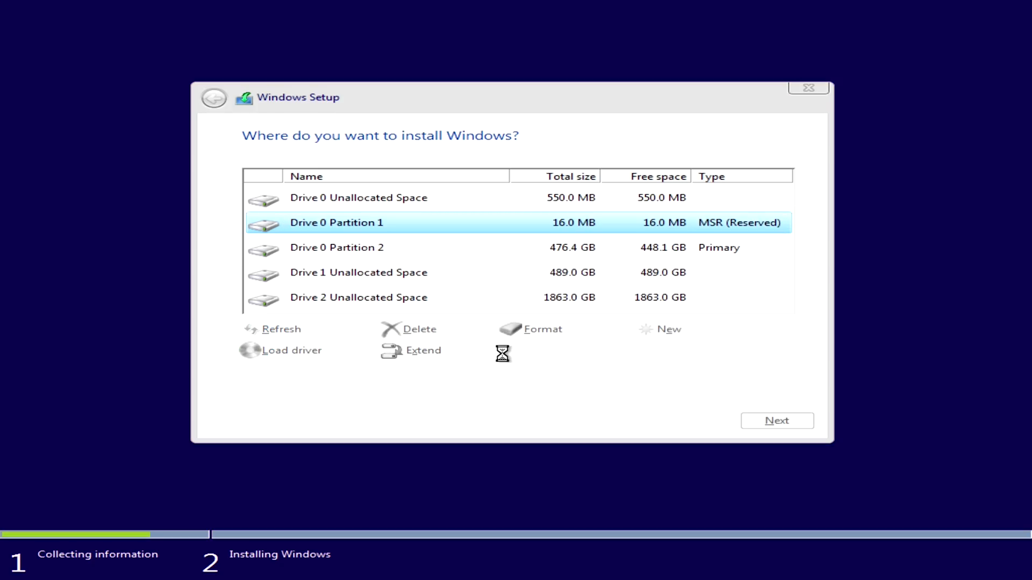
Delete the remaining primary partition on Drive 0 and install Windows on that drive's unallocated space.
click(428, 230)
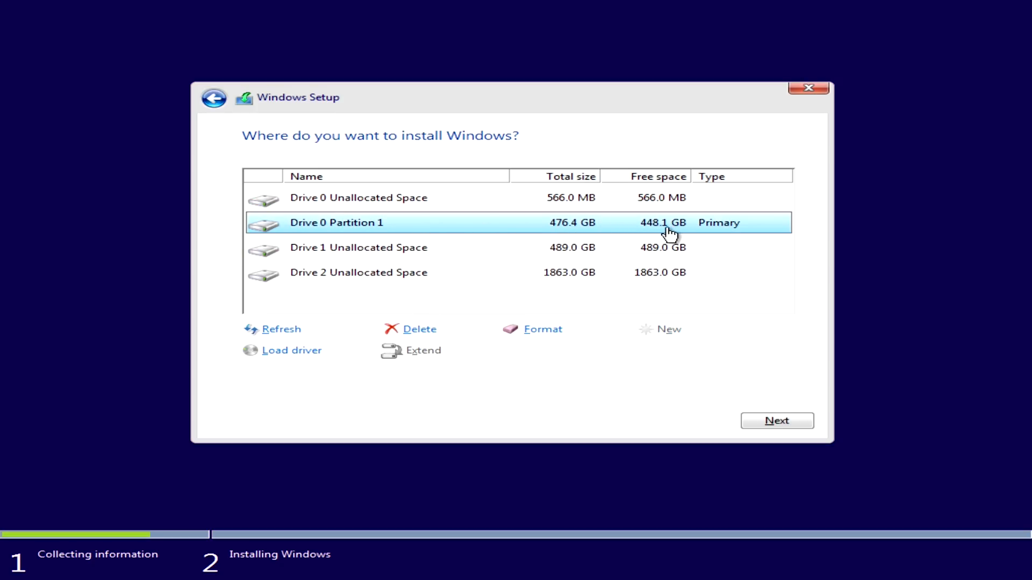
click(419, 329)
click(664, 355)
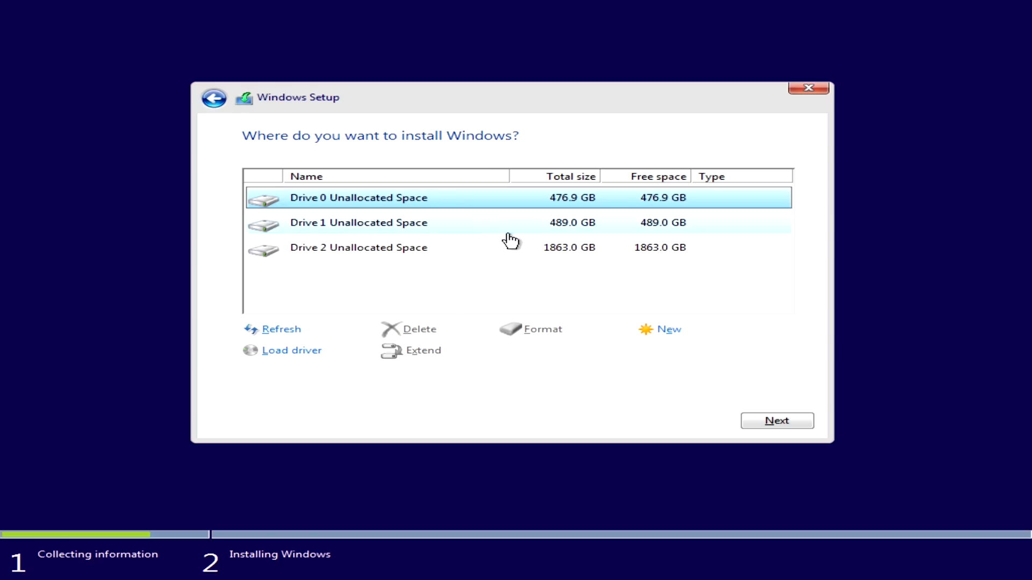
click(765, 425)
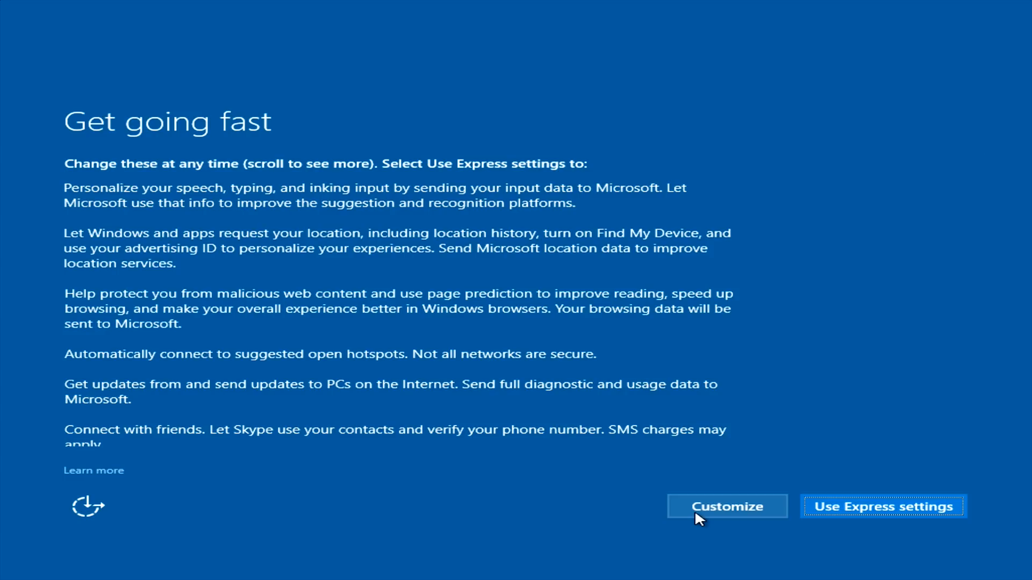
Use the Express settings and set the PC's ownership to I own it.
click(884, 507)
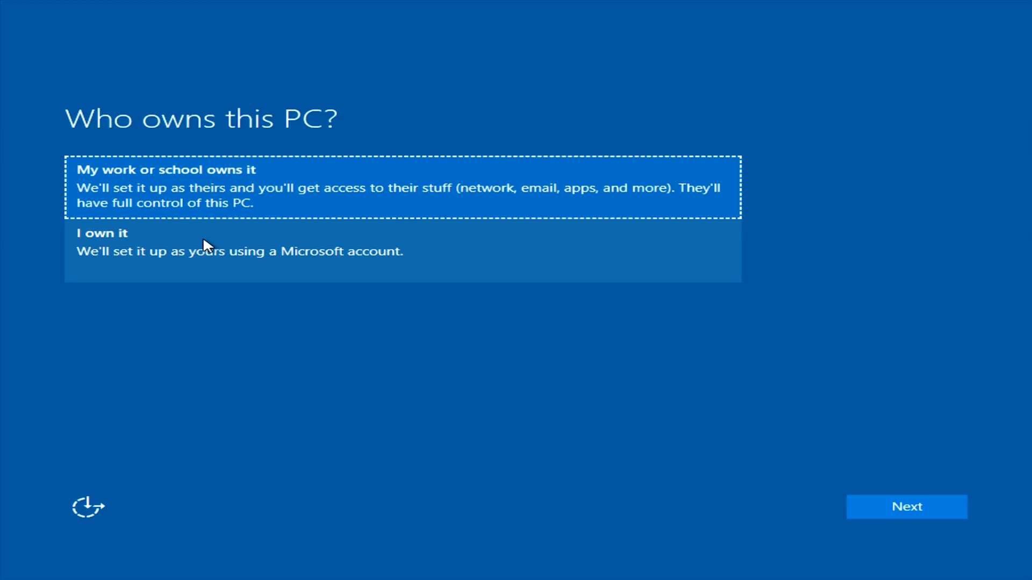
click(202, 237)
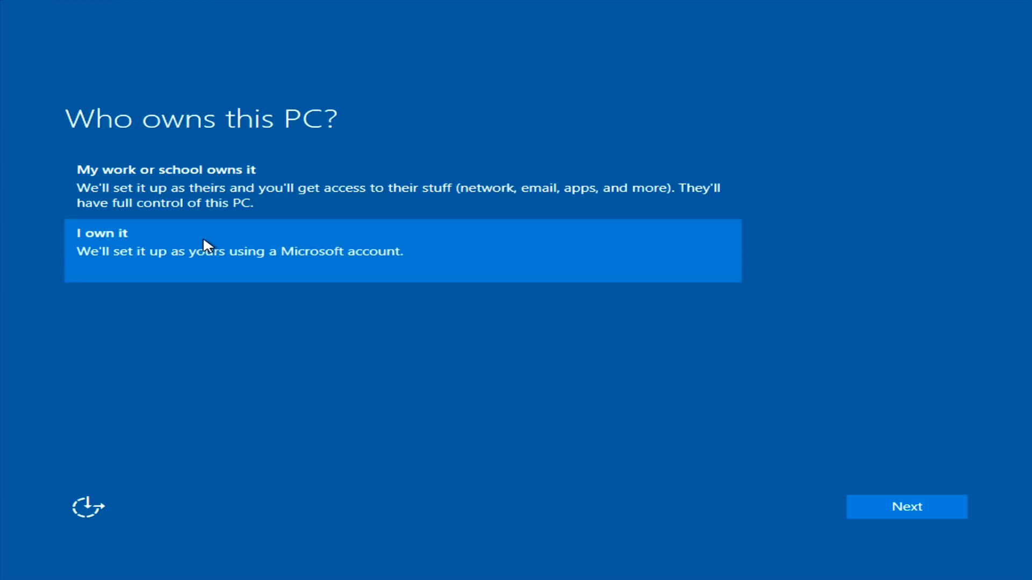
click(955, 511)
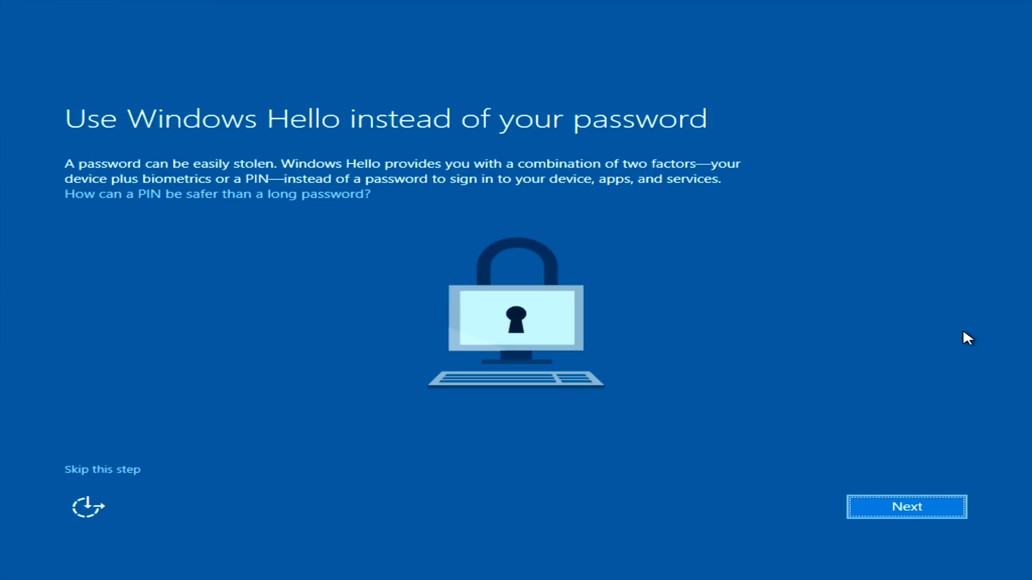
Set up a Windows Hello PIN and accept saving new files to OneDrive by default.
click(919, 504)
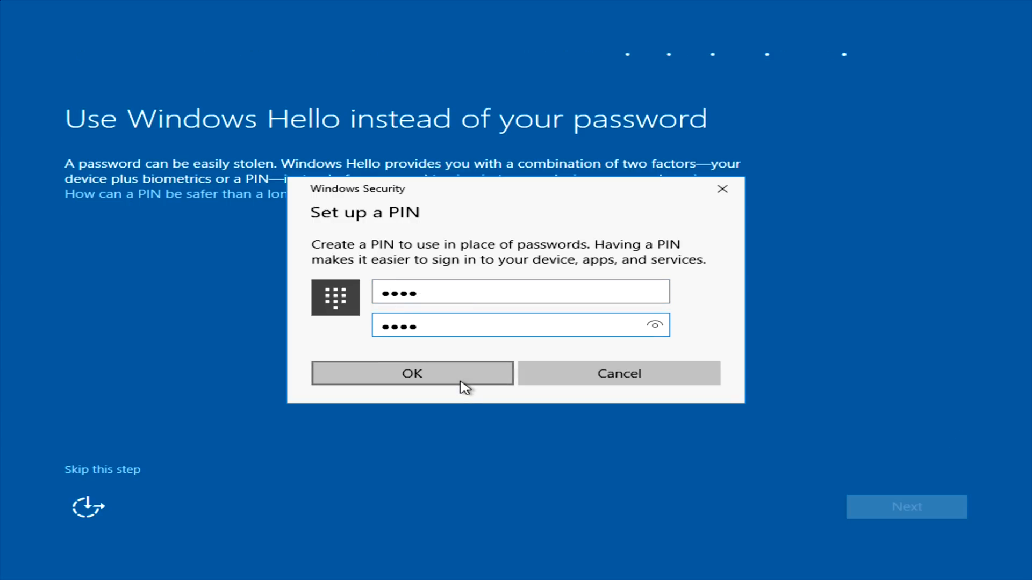
click(460, 381)
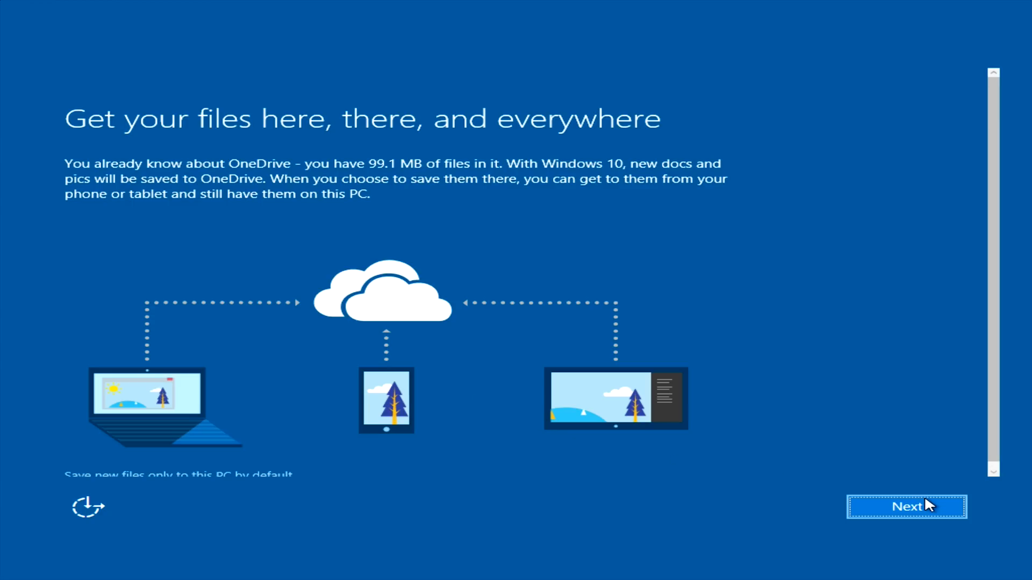
scroll(370, 433, down, 1)
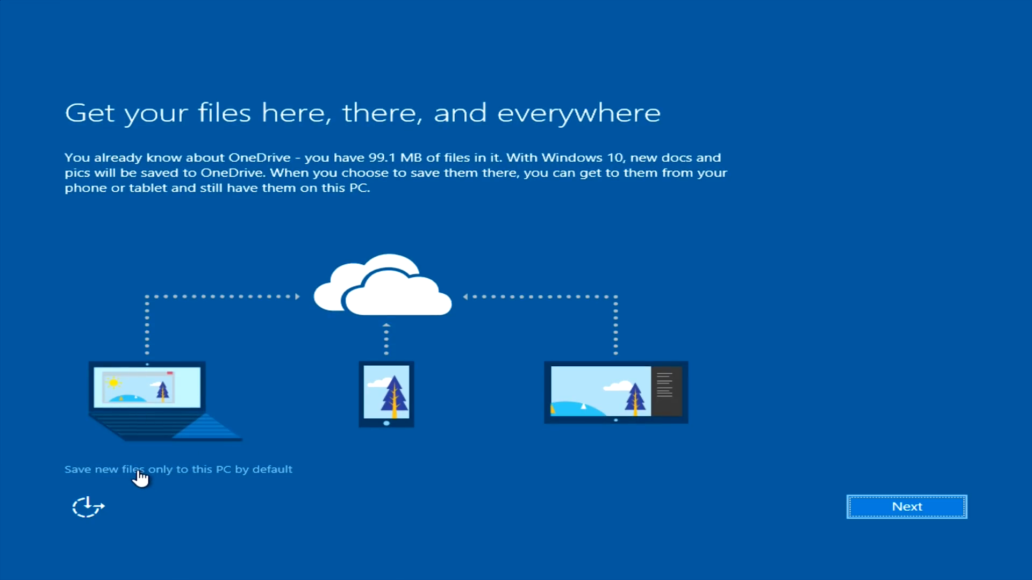
click(915, 506)
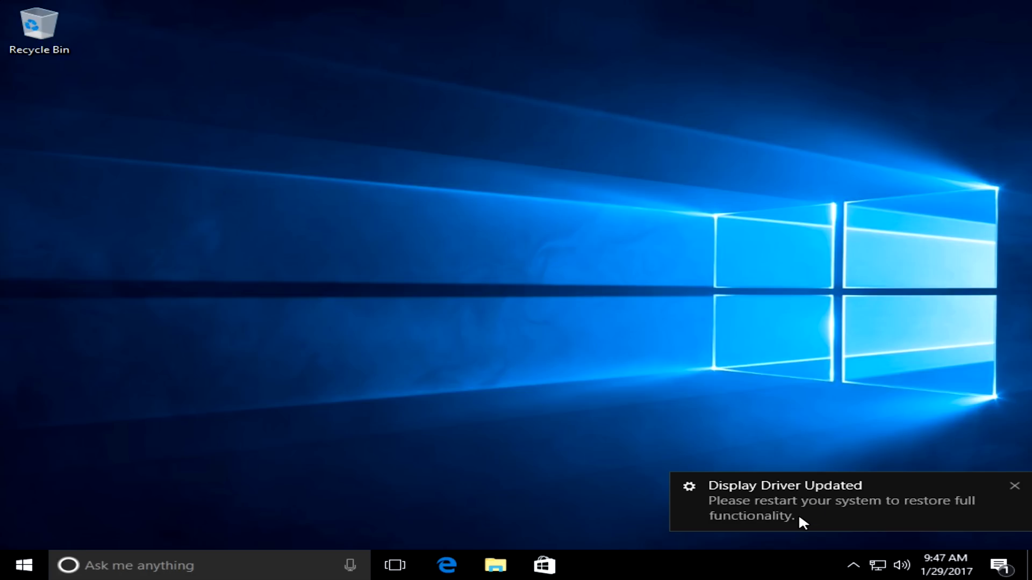
Restart the computer from the Windows desktop to finish the display driver update.
click(10, 570)
click(23, 531)
click(41, 495)
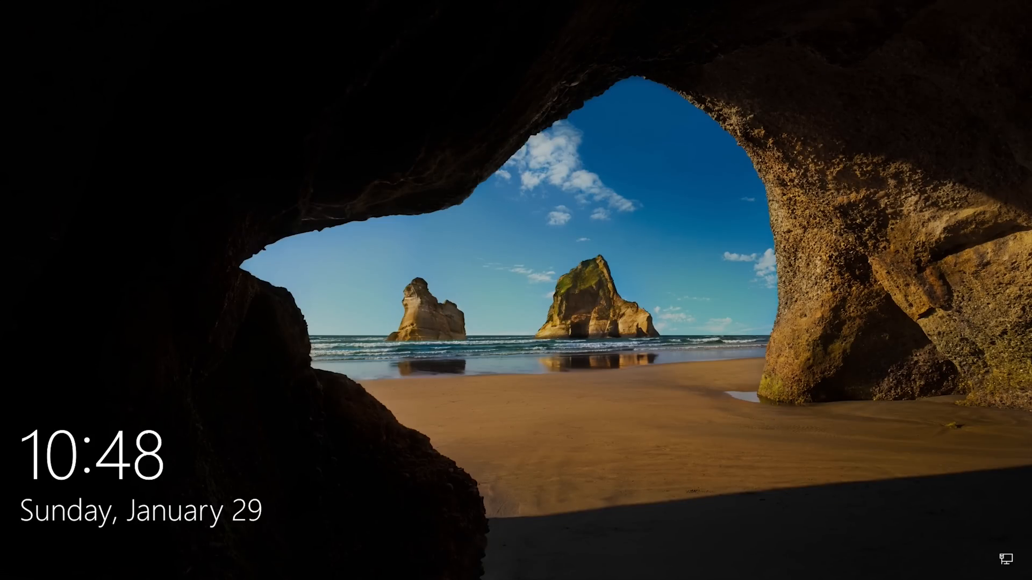
Dismiss the lock screen and sign in to Windows with the account PIN.
key(space)
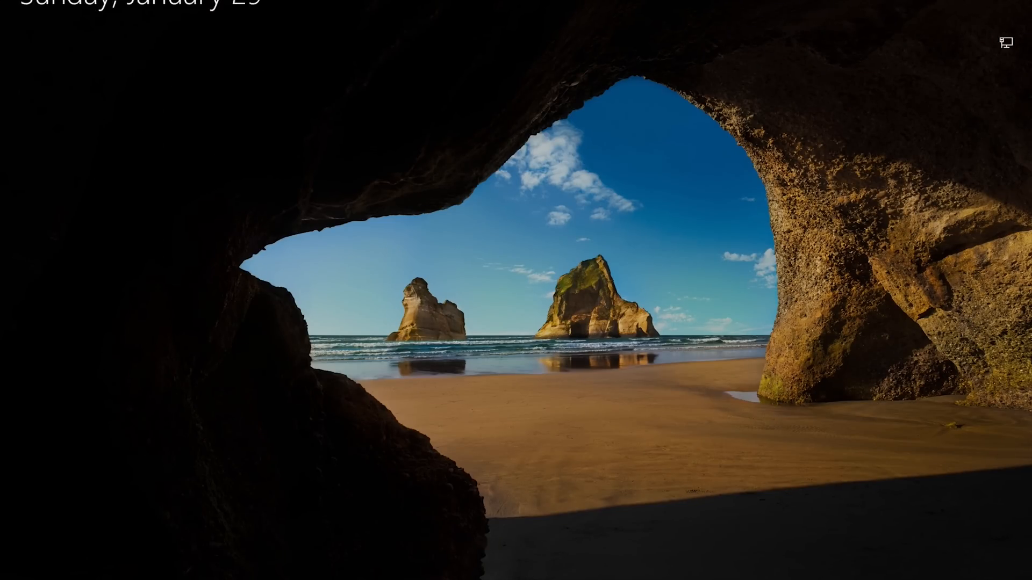
text(•••)
key(Return)
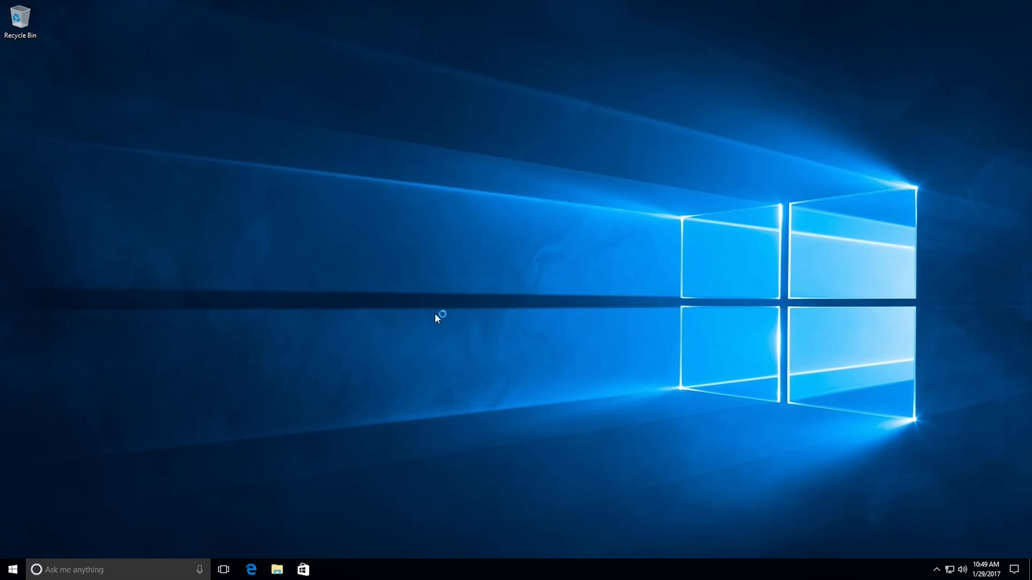
Check for updates in the Update & security settings and maximize the Settings window.
click(12, 570)
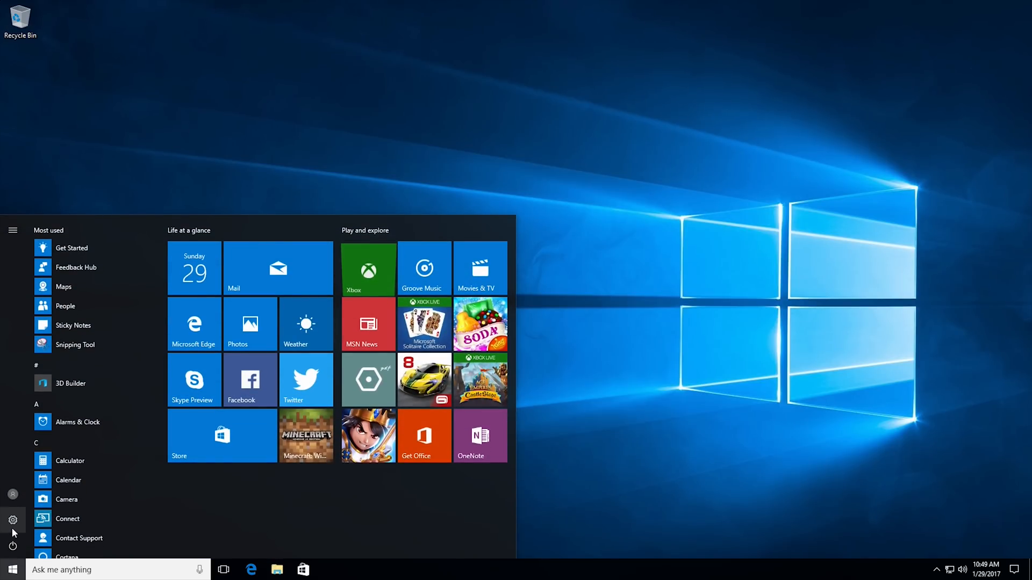
click(13, 520)
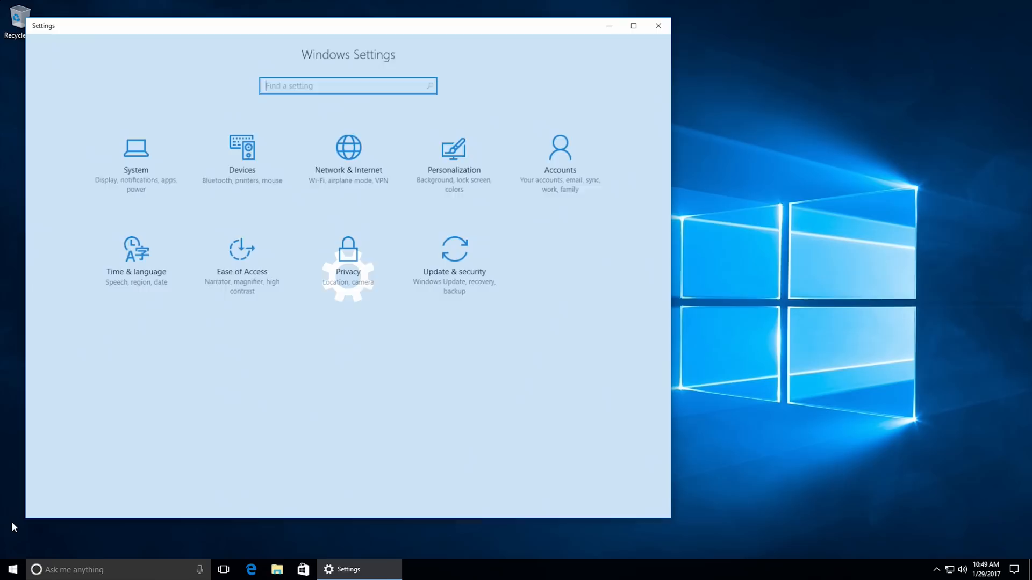
click(473, 268)
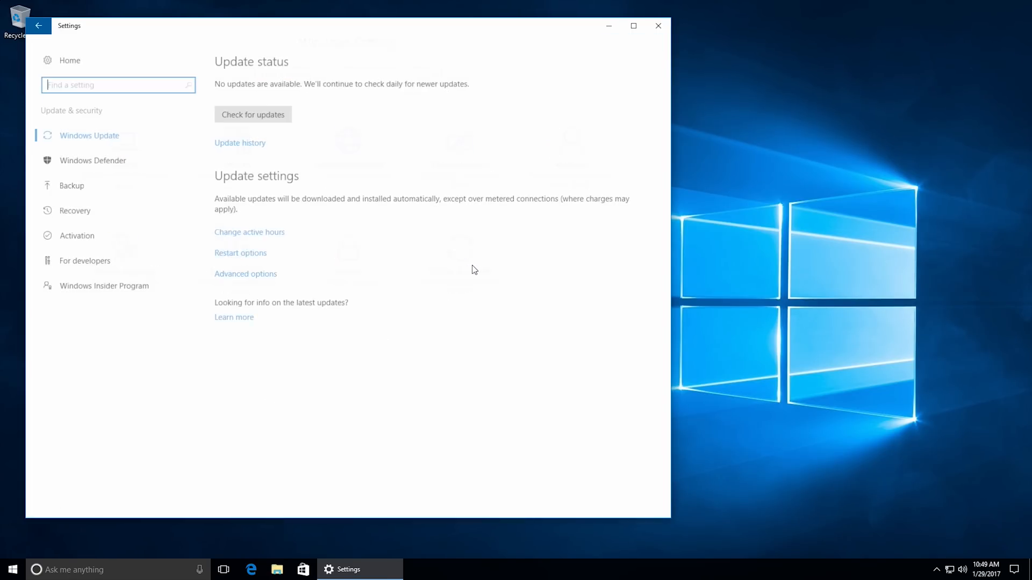
click(275, 115)
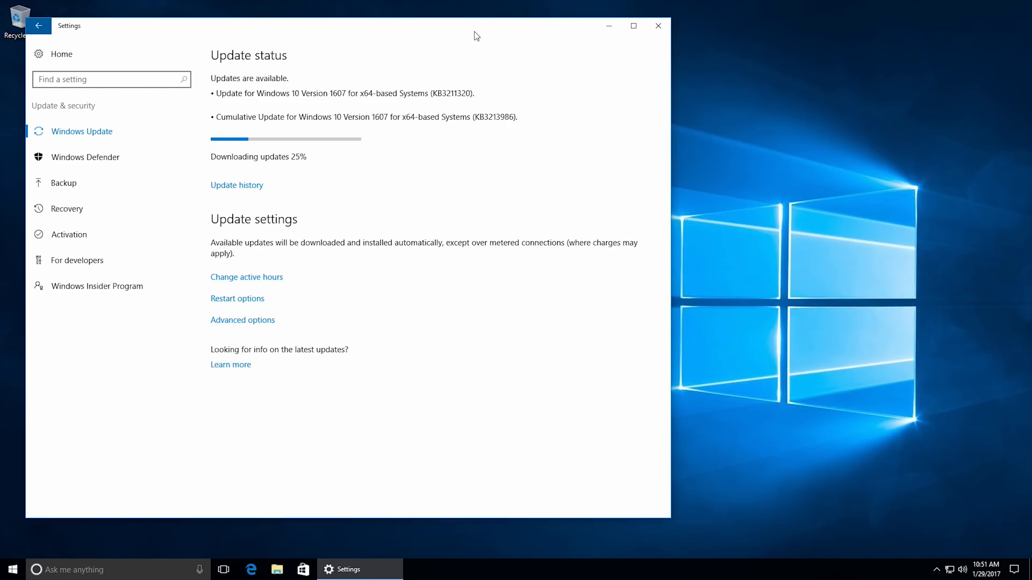
click(633, 25)
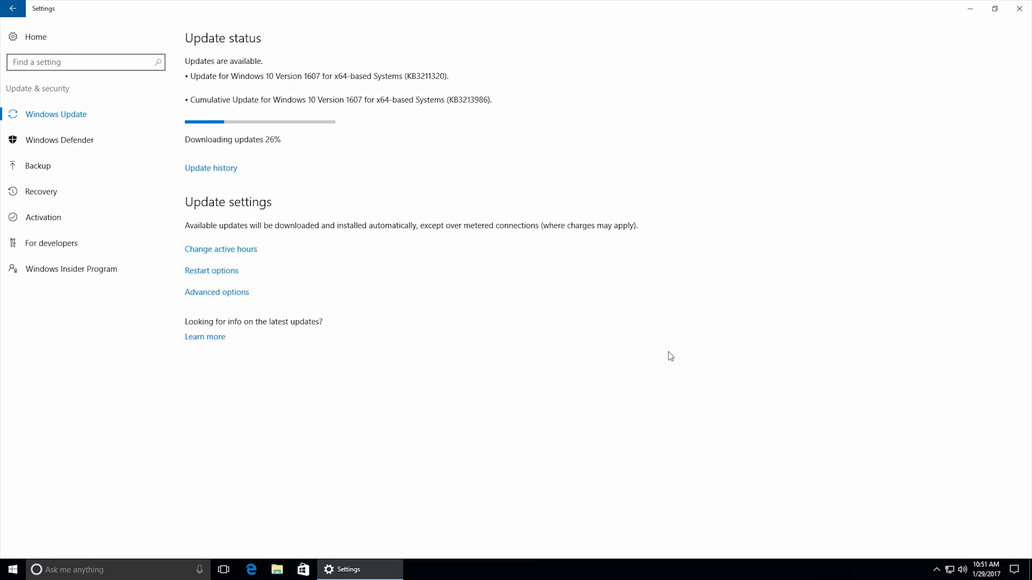
Open Task Manager in its detailed view and examine the CPU and memory performance while the updates download.
right_click(545, 574)
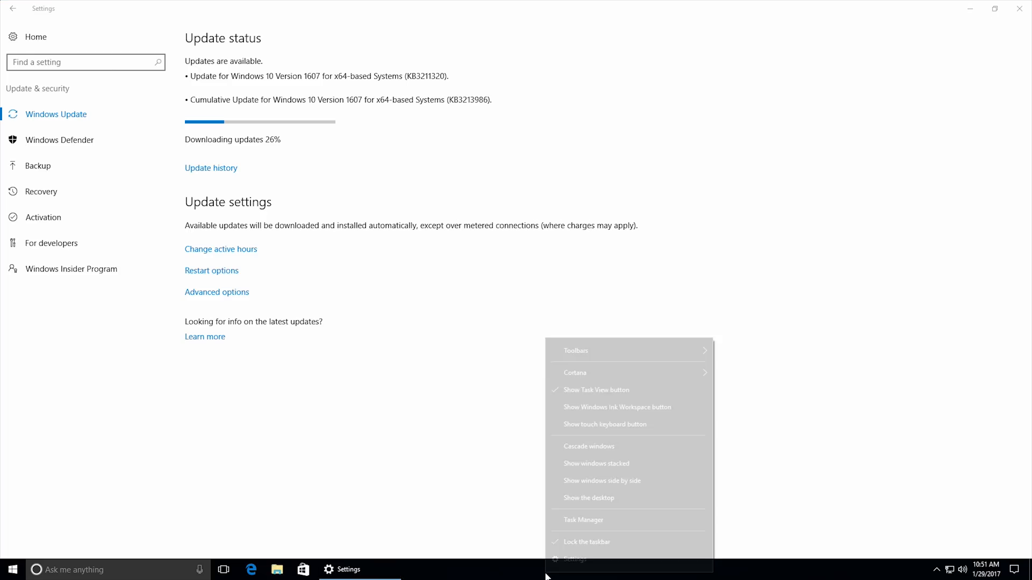
click(581, 521)
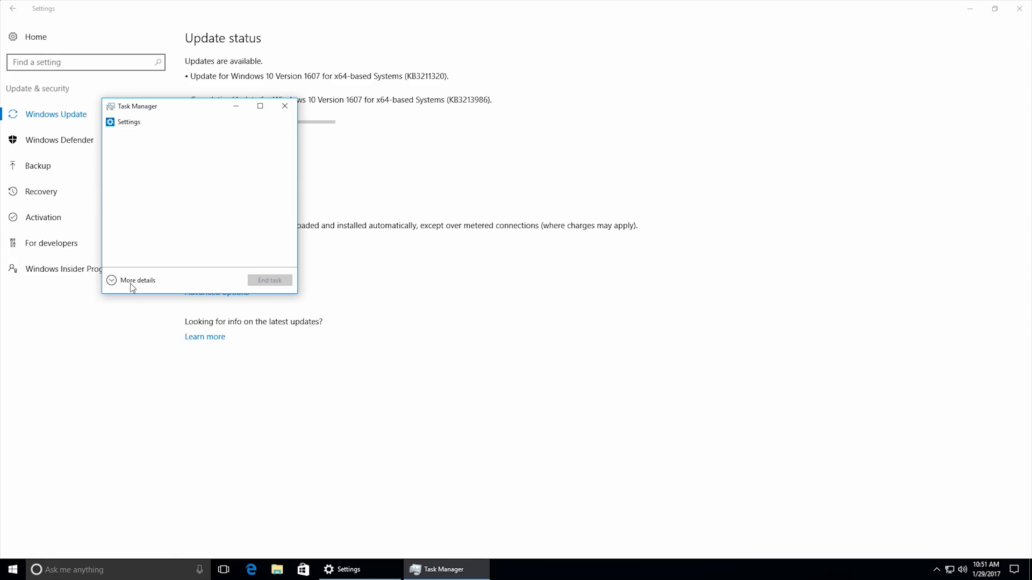
click(115, 285)
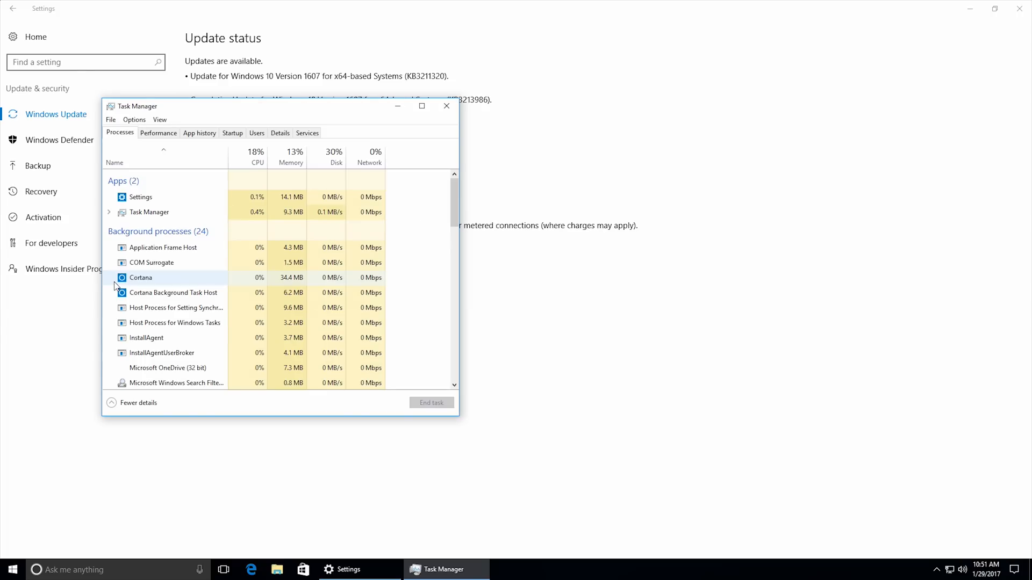
drag(233, 114, 640, 191)
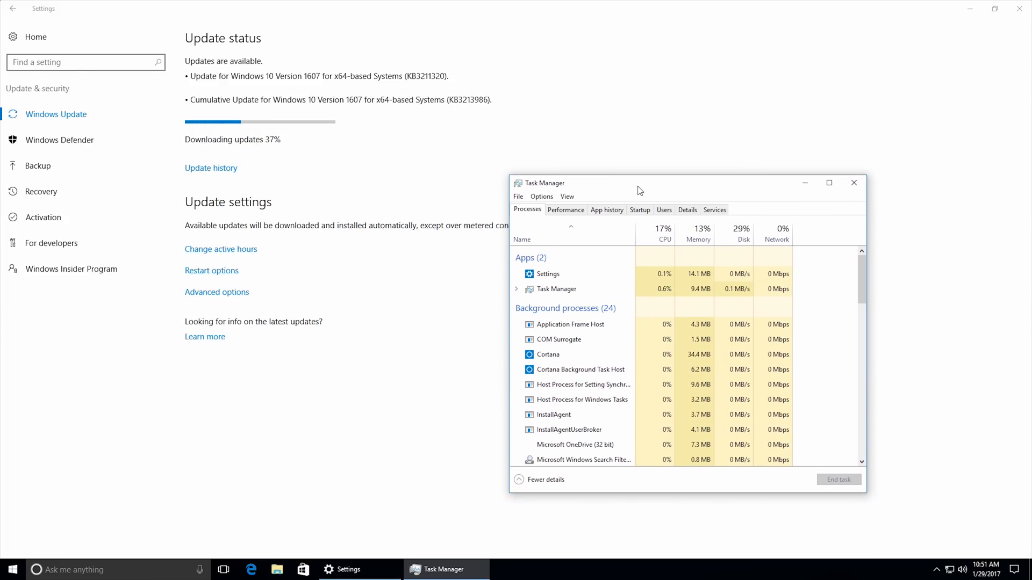
click(583, 210)
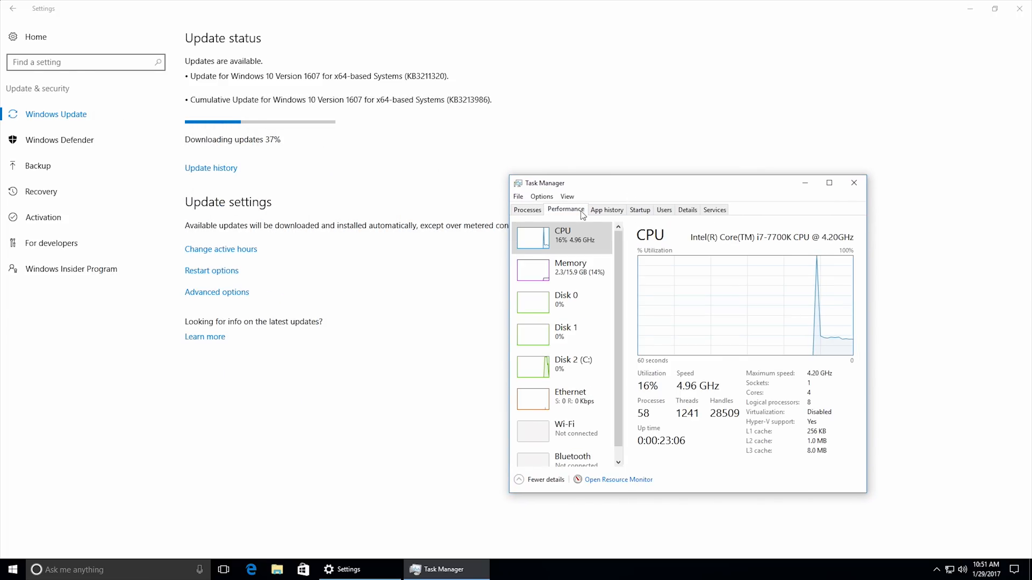
drag(608, 177, 618, 141)
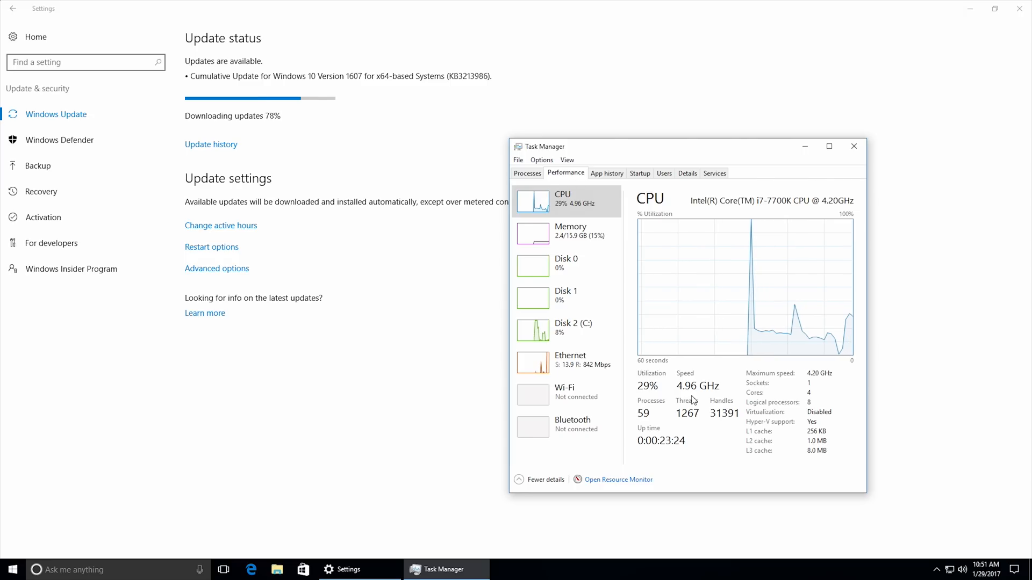
click(600, 238)
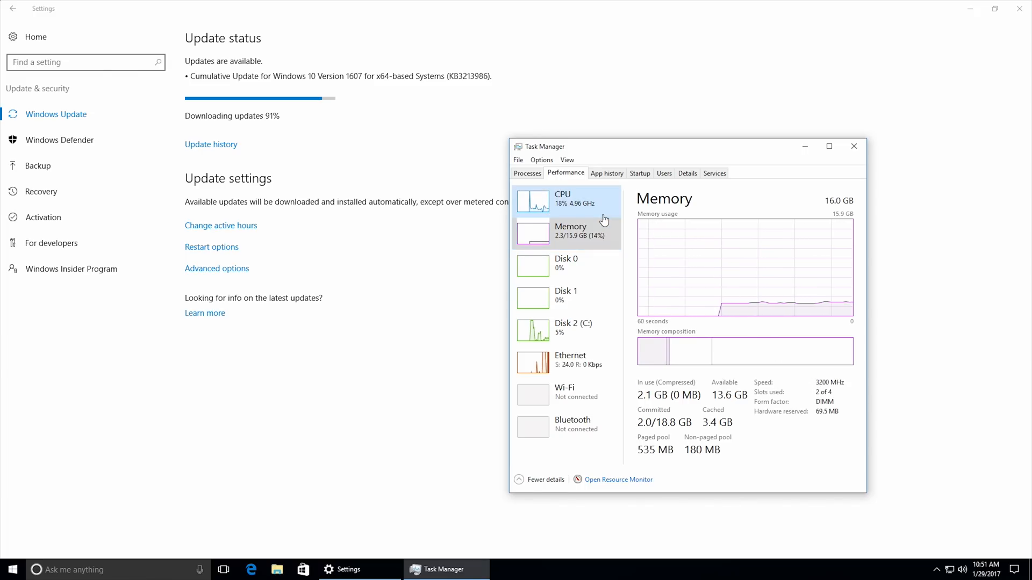
click(591, 205)
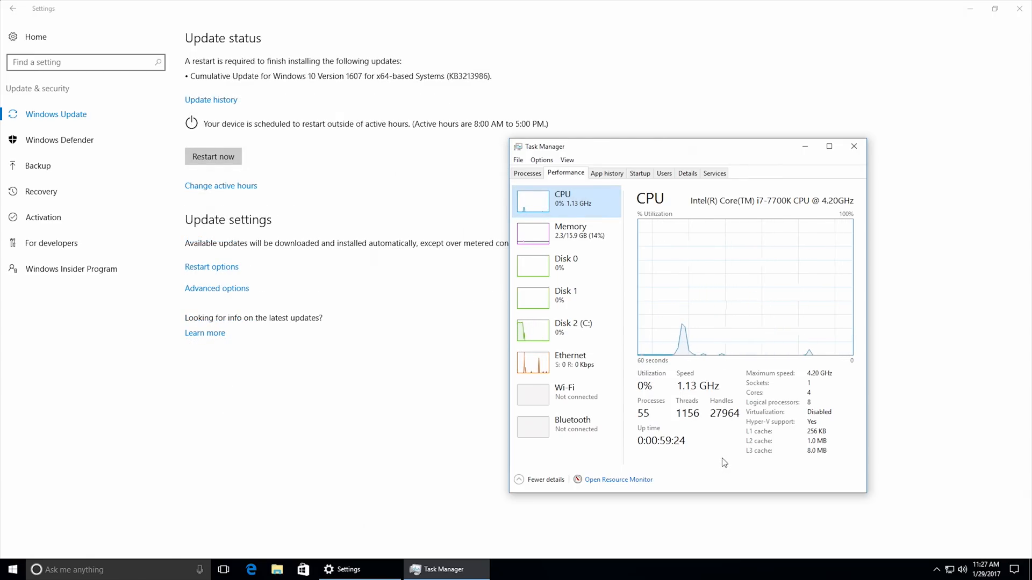
Restart the computer to finish installing the cumulative update and sign back in with the account PIN.
click(208, 157)
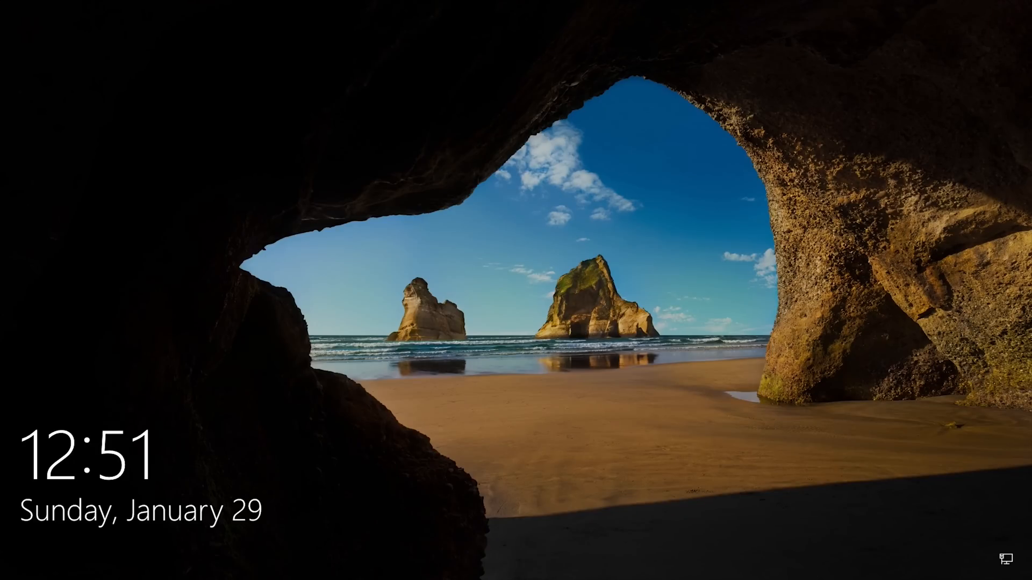
key(space)
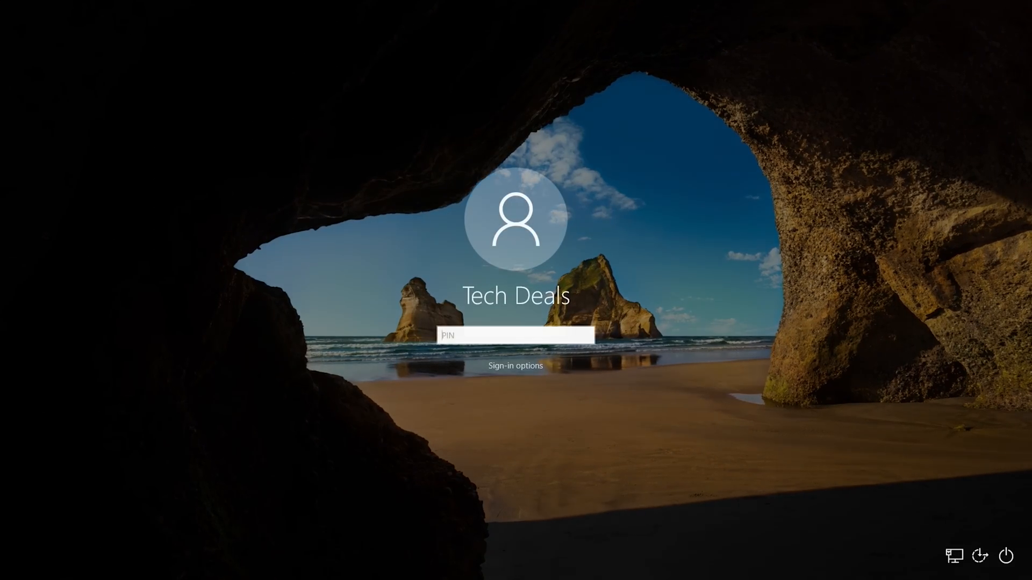
text(•••)
key(Return)
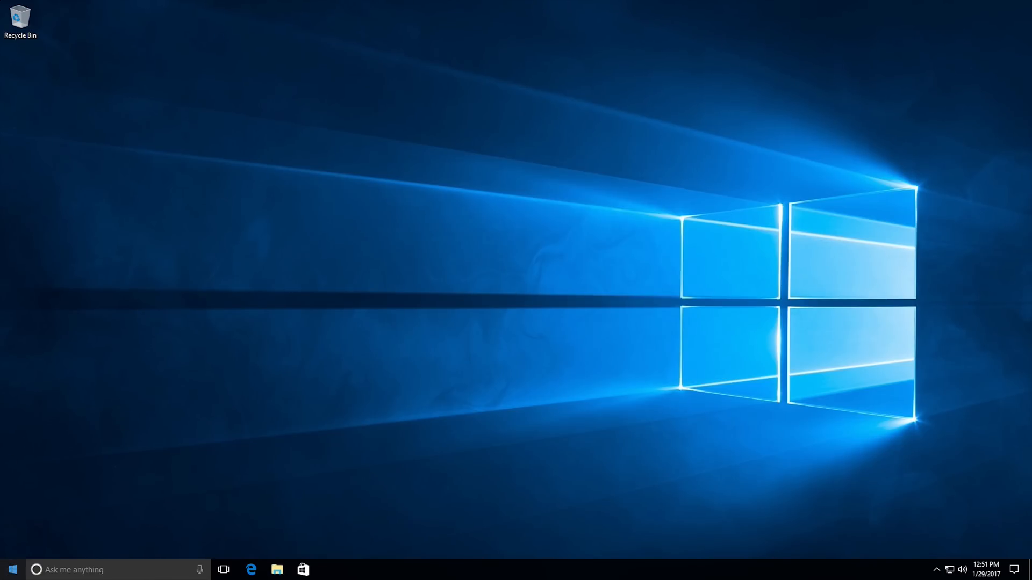
In the Windows Update advanced options, enable updates for other Microsoft products and using sign-in info to finish device setup after an update.
click(13, 569)
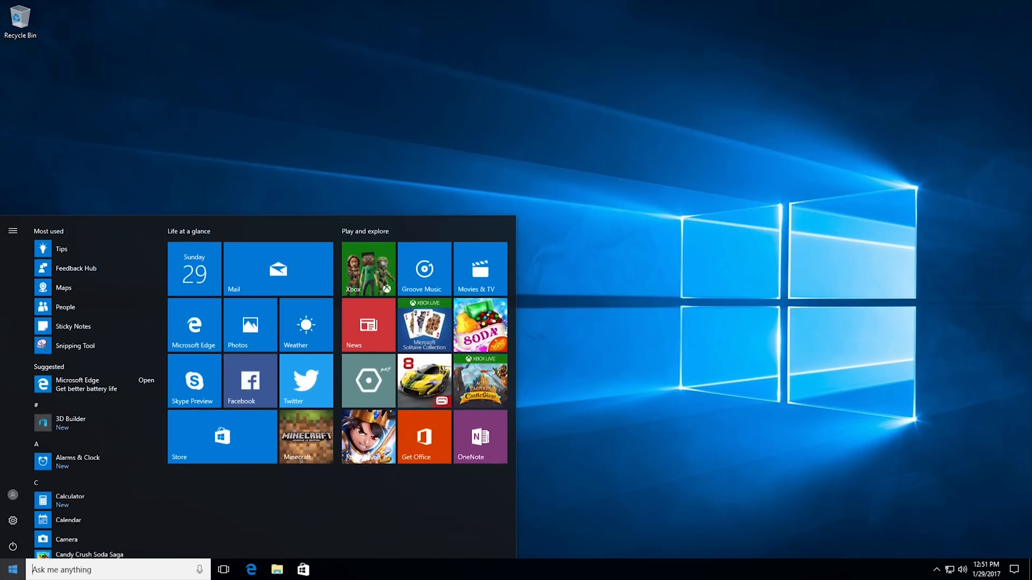
click(14, 528)
click(445, 291)
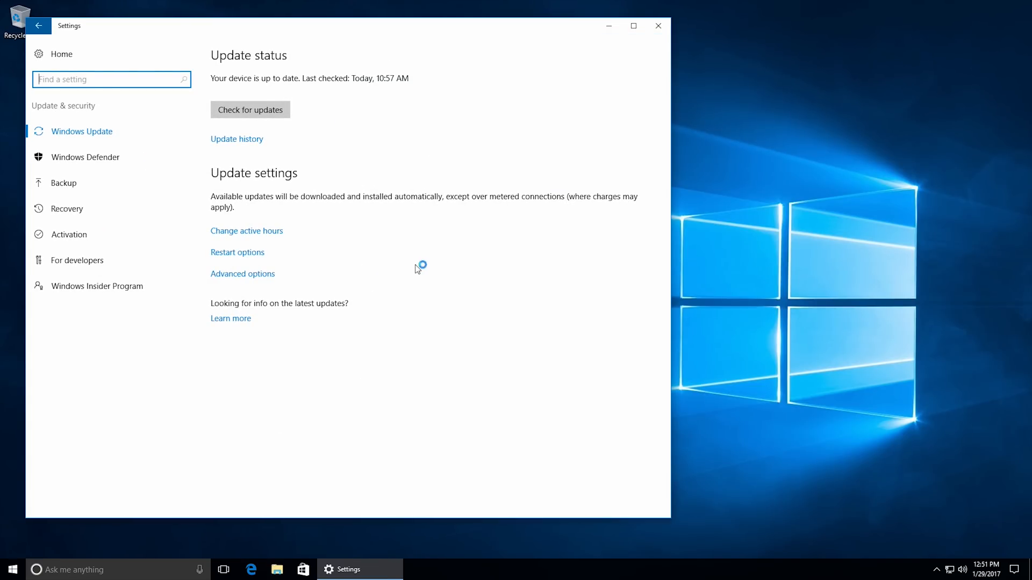
click(253, 275)
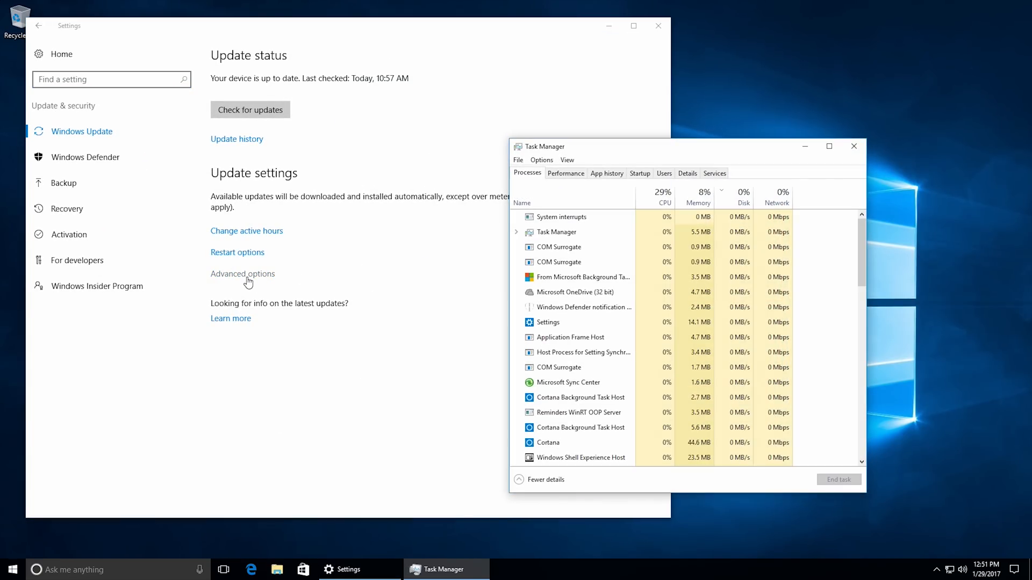
click(44, 183)
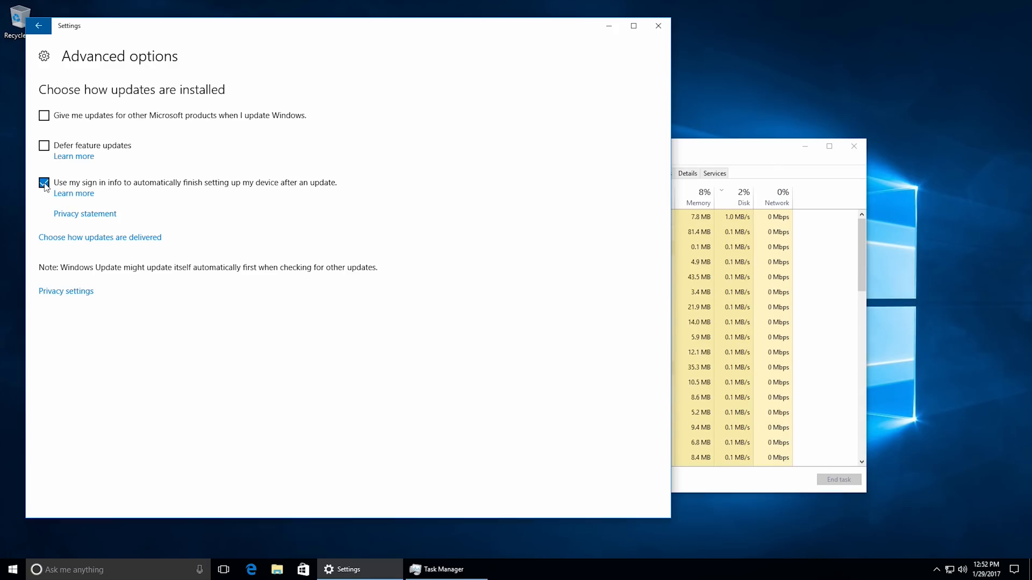
click(44, 116)
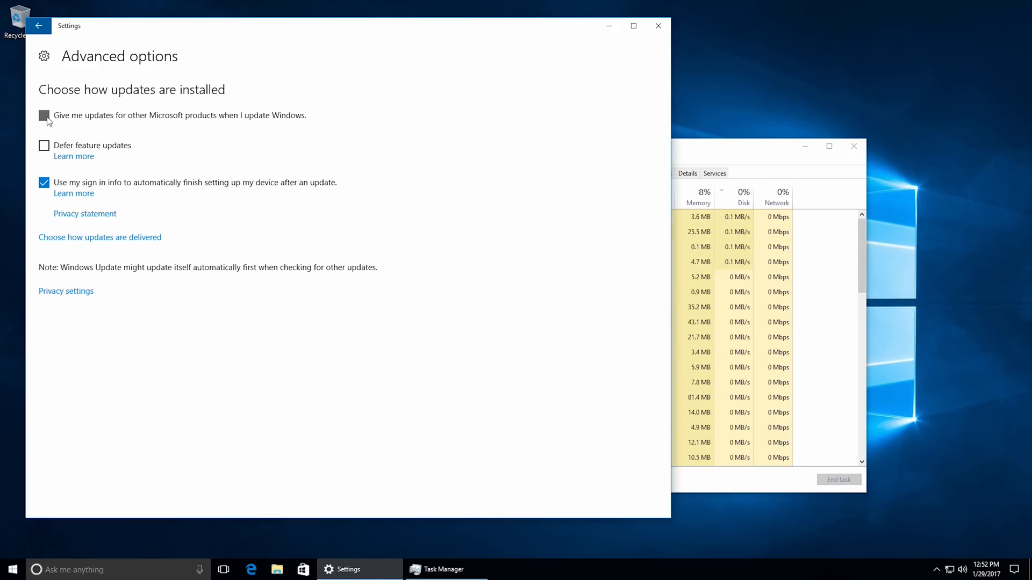
click(47, 120)
click(38, 26)
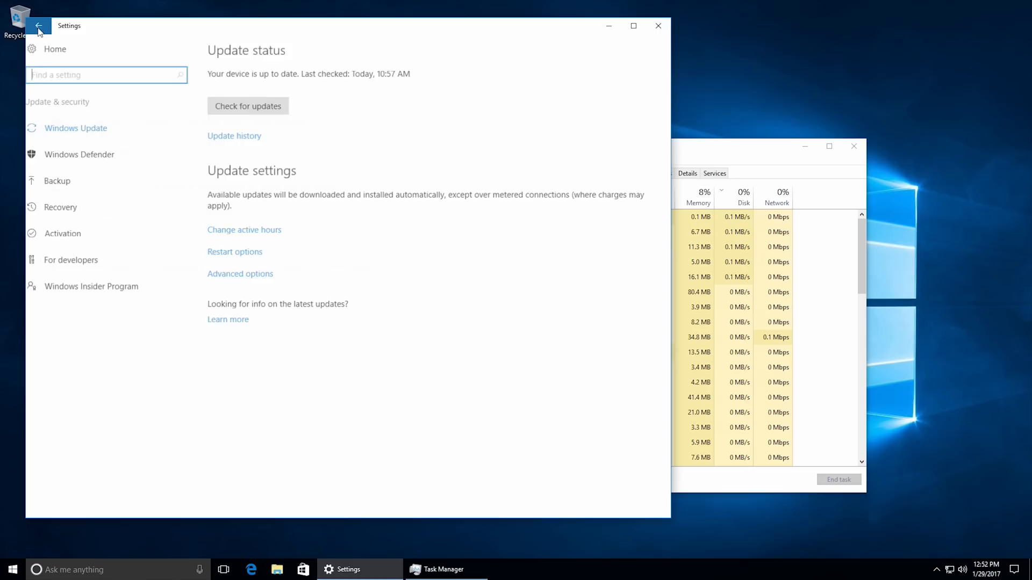
Check for updates again while monitoring CPU performance in Task Manager, and close Task Manager and the update notification.
click(253, 110)
click(722, 161)
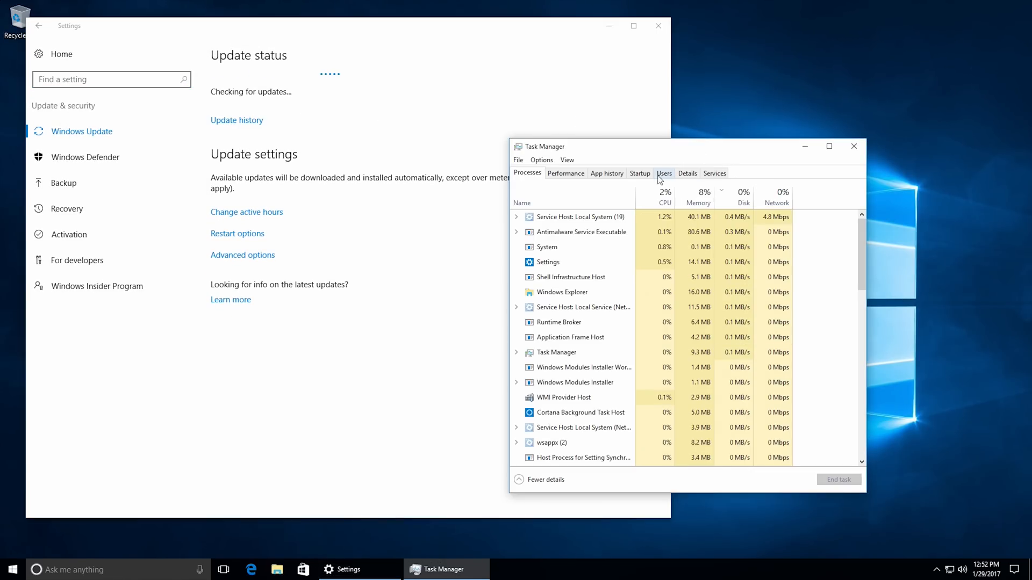
click(565, 173)
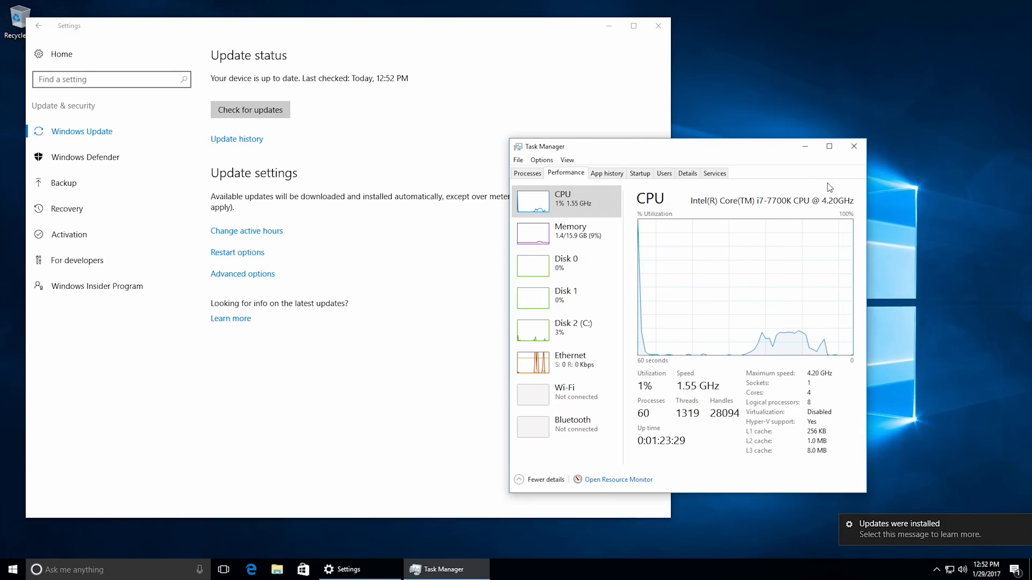
click(853, 146)
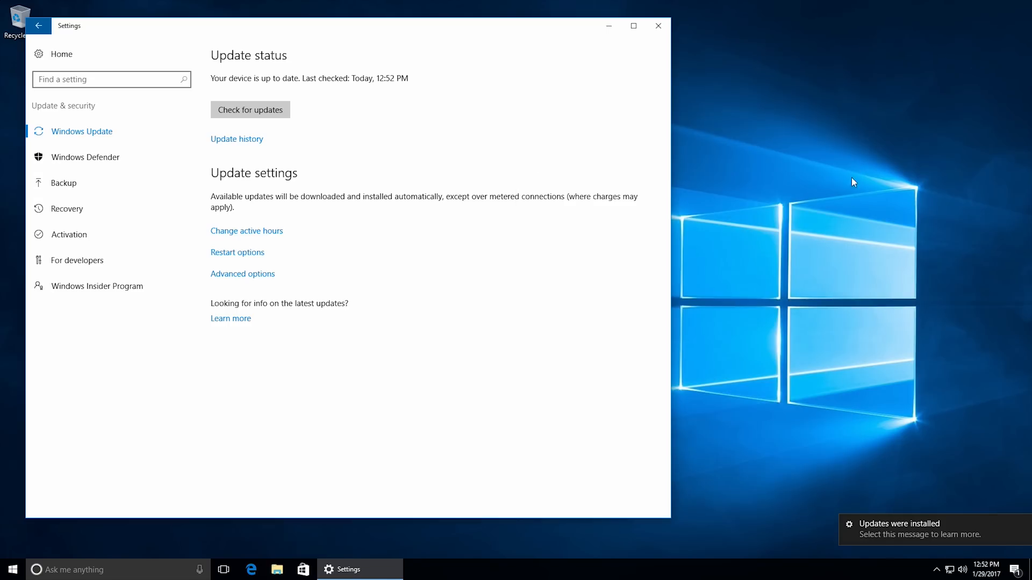
click(1024, 524)
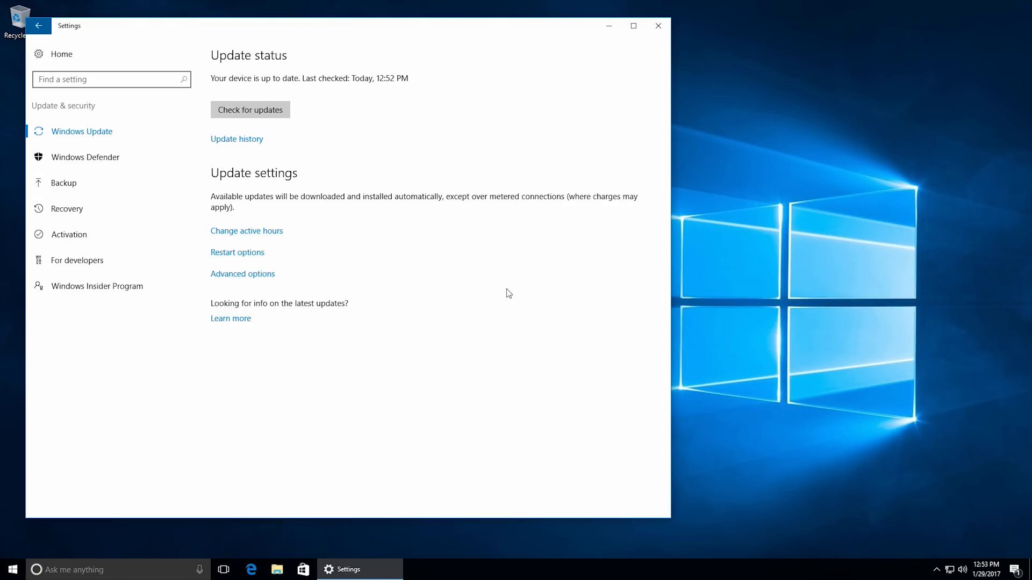
Maximize Settings and review the Windows activation status, then the Windows Defender protection and virus definition status.
click(635, 25)
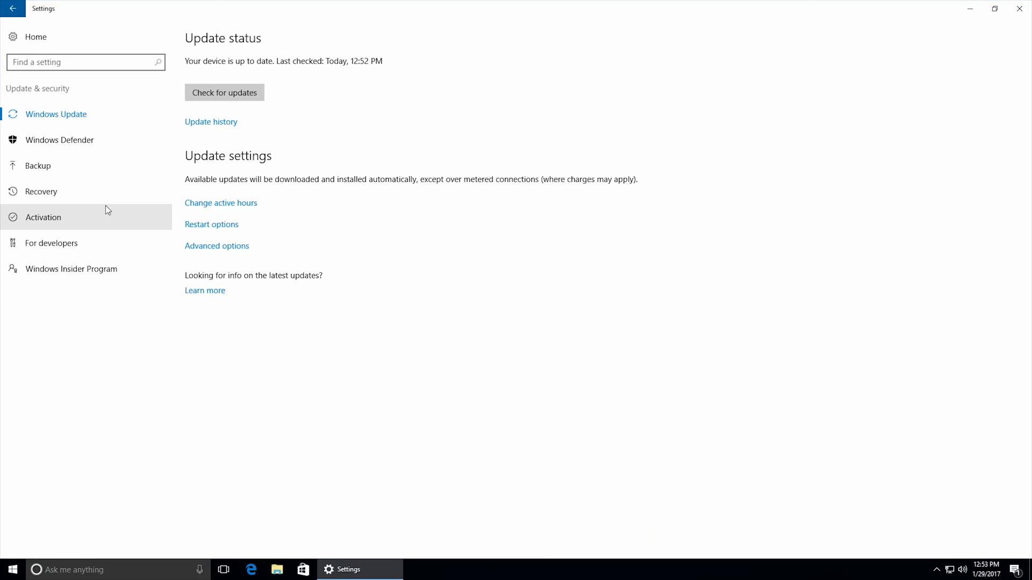
click(88, 216)
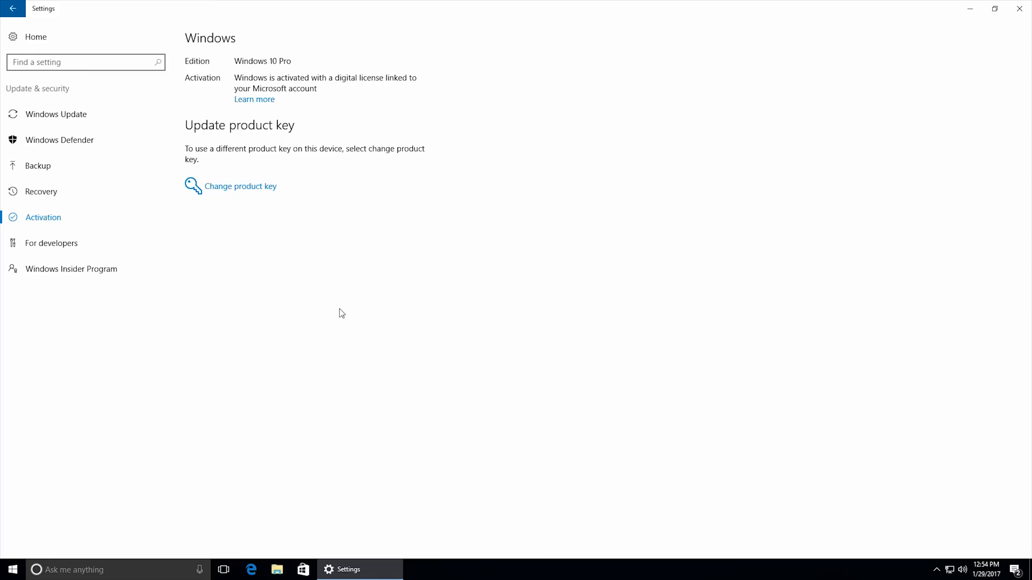
click(63, 139)
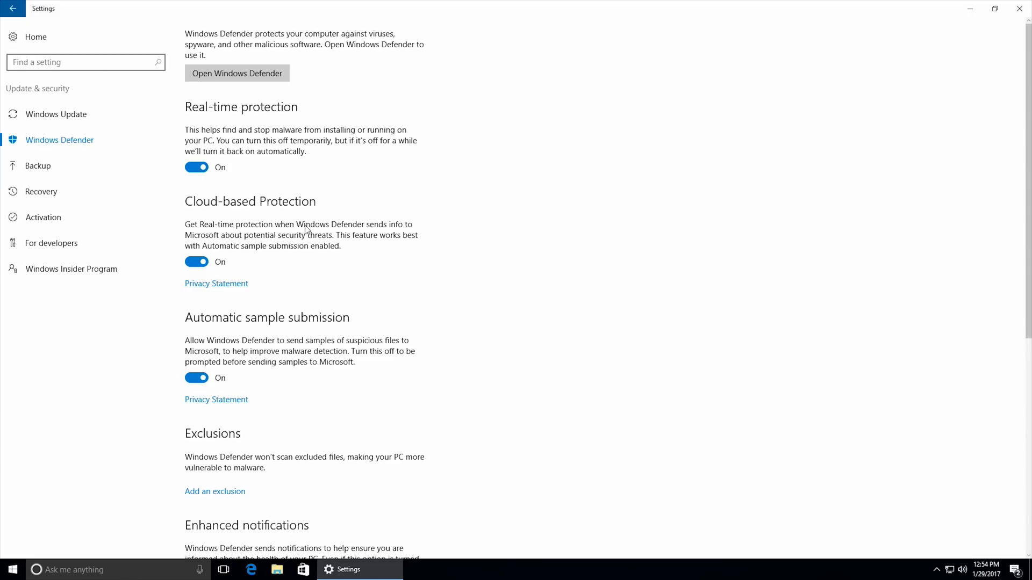
click(258, 72)
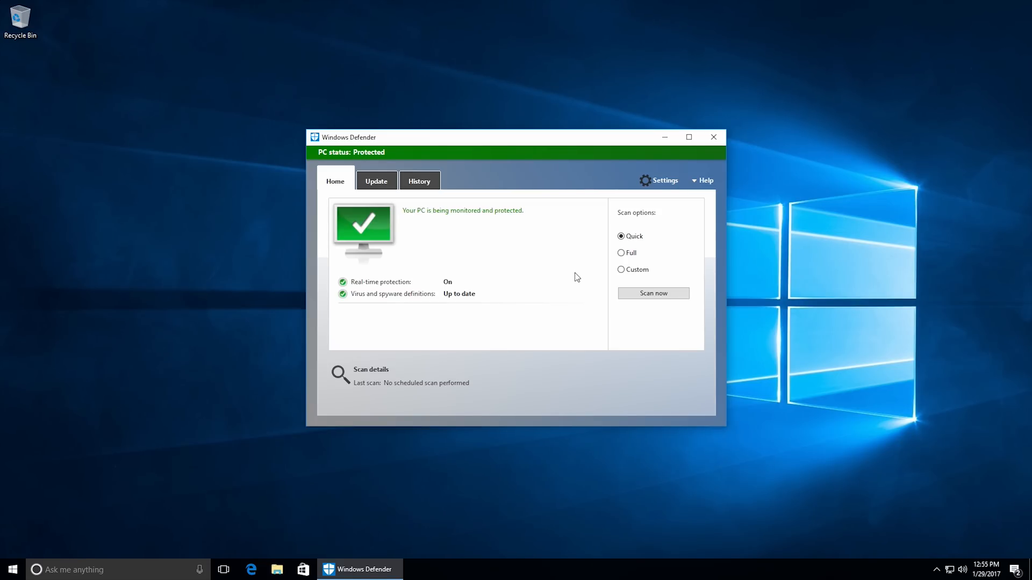
click(390, 184)
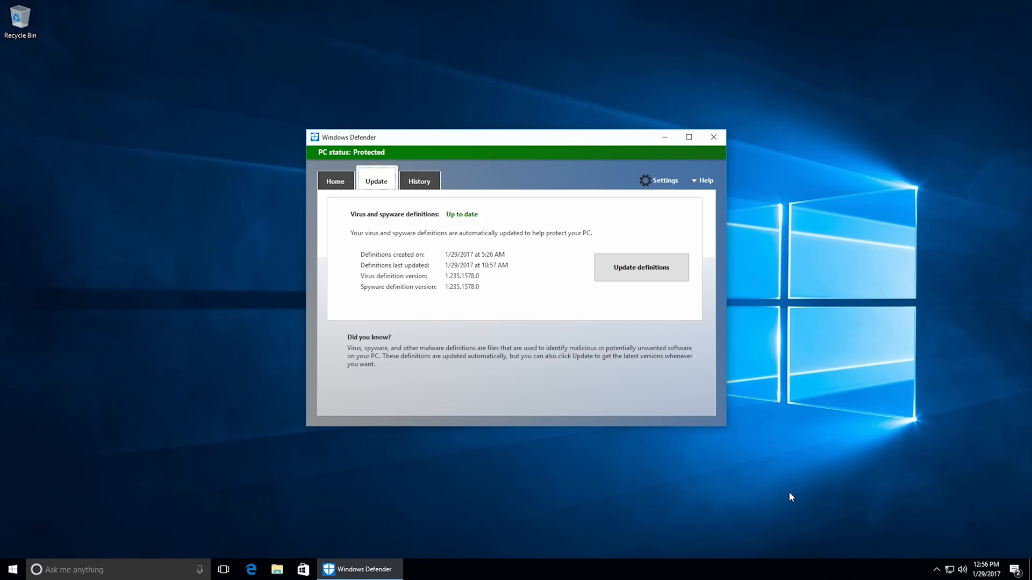
click(713, 137)
Switch to Microsoft Edge, maximize it and search for "nvidia drivers" to reach the NVIDIA driver downloads page.
click(263, 561)
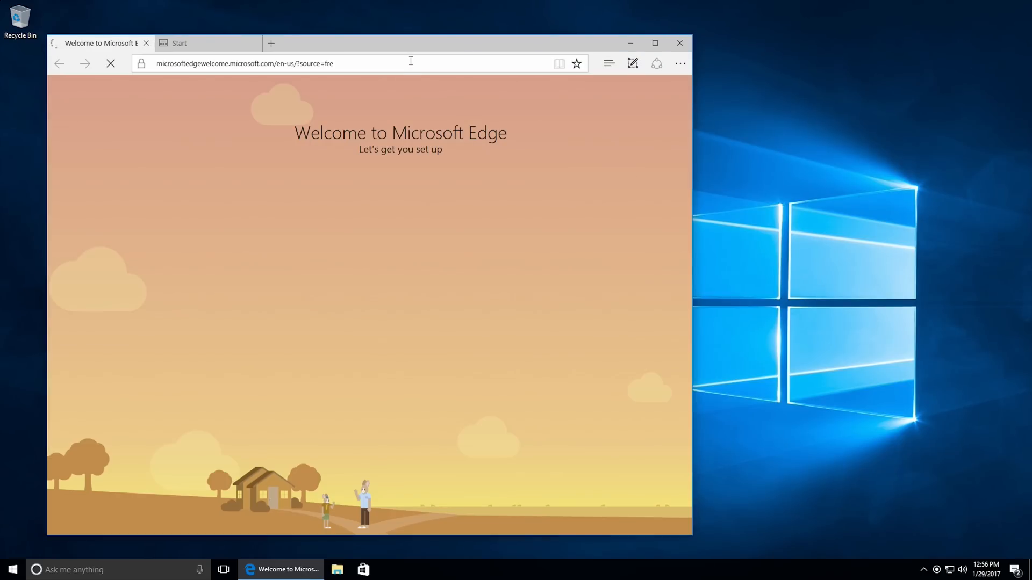
double_click(410, 51)
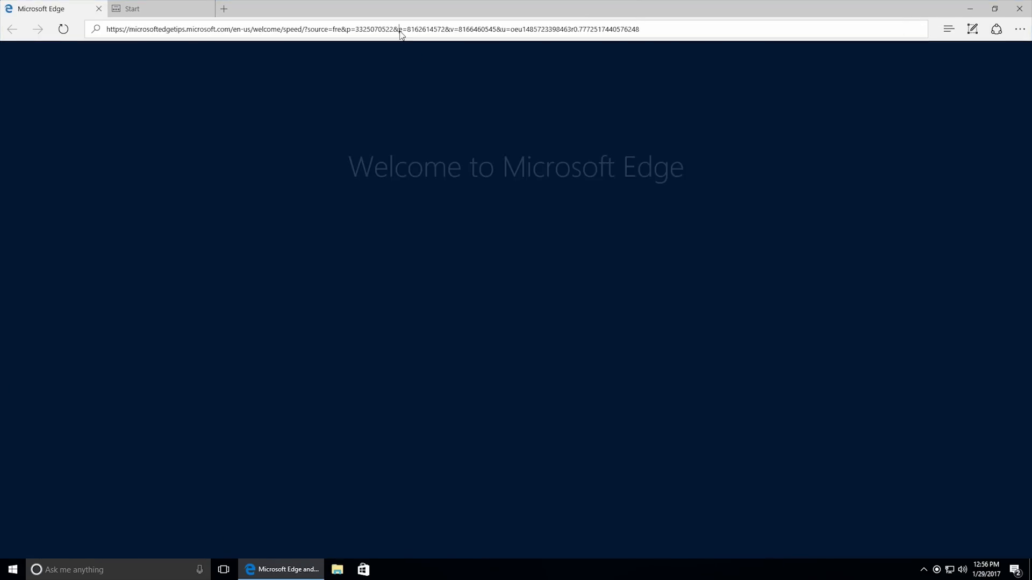
click(401, 32)
text(nvidia drivers)
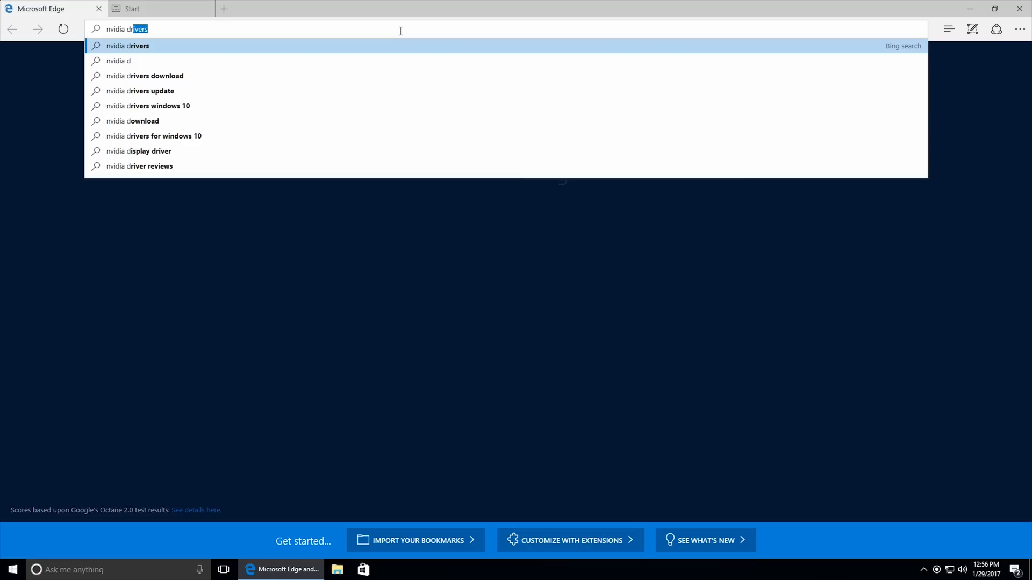
key(Return)
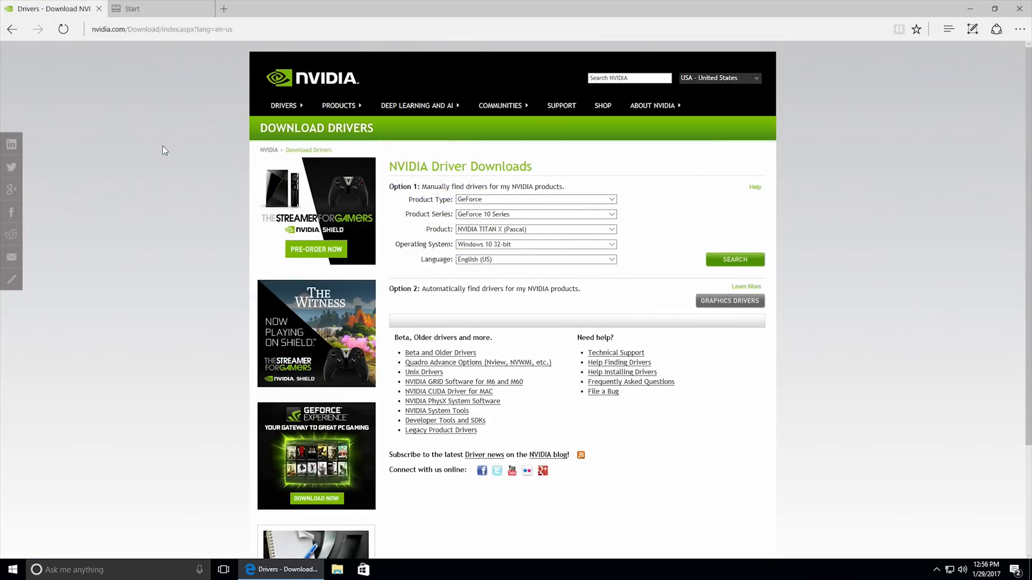
Search NVIDIA's driver downloads for the GeForce GTX 1070 on Windows 10 64-bit.
click(532, 230)
click(528, 246)
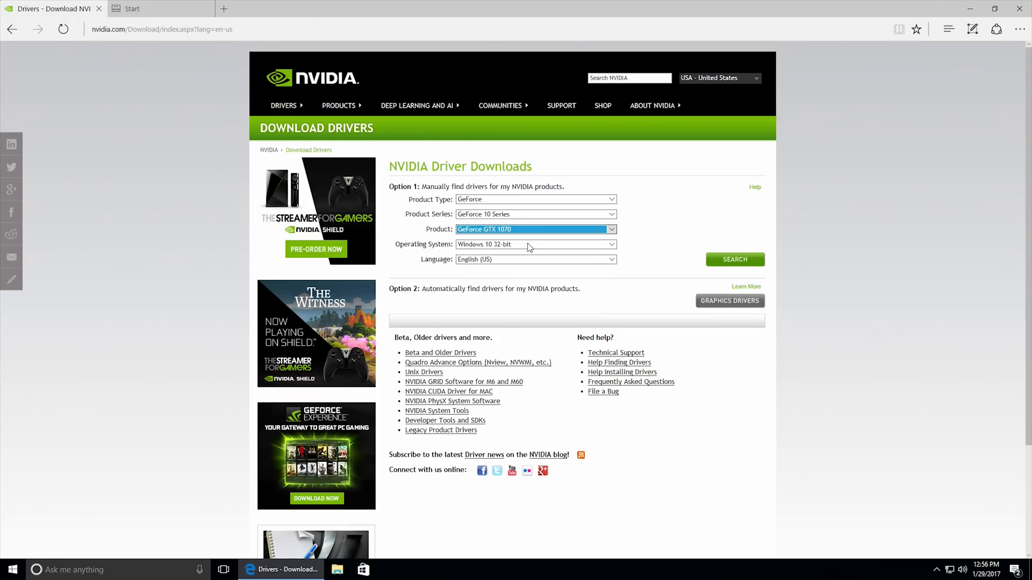
click(528, 244)
click(525, 253)
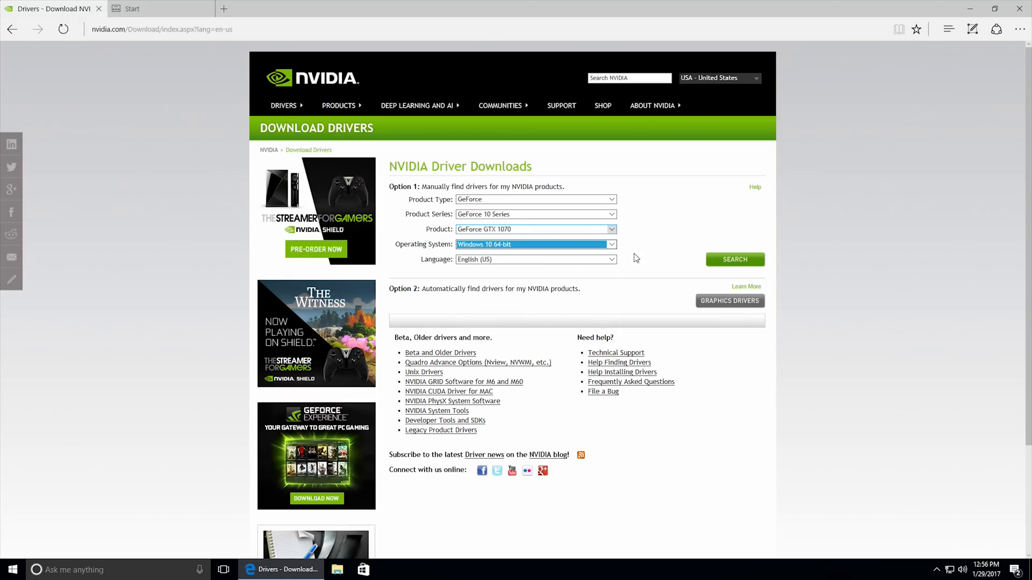
click(734, 260)
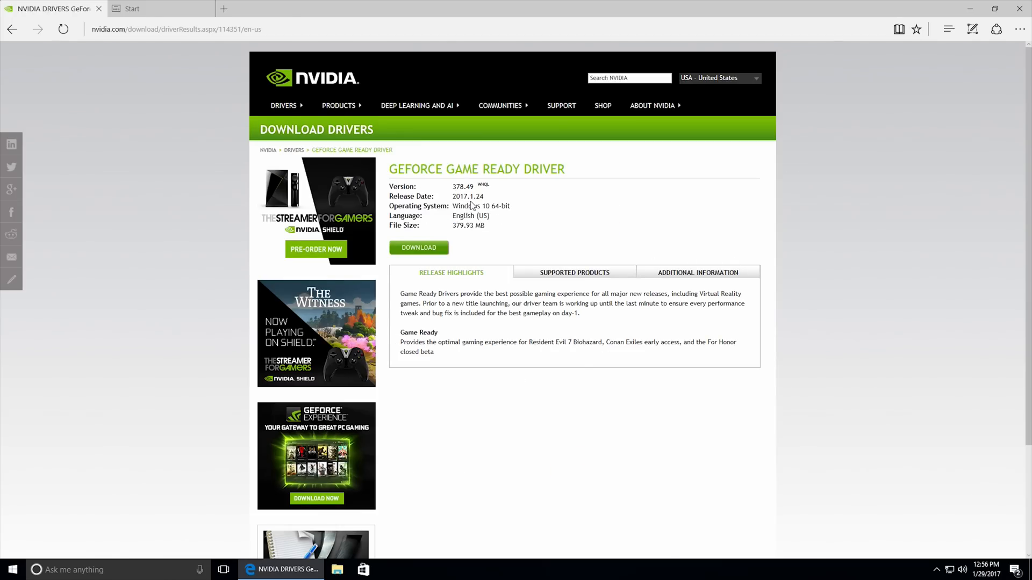
Accept the NVIDIA license and download the GeForce Game Ready Driver version 378.49 installer.
click(428, 248)
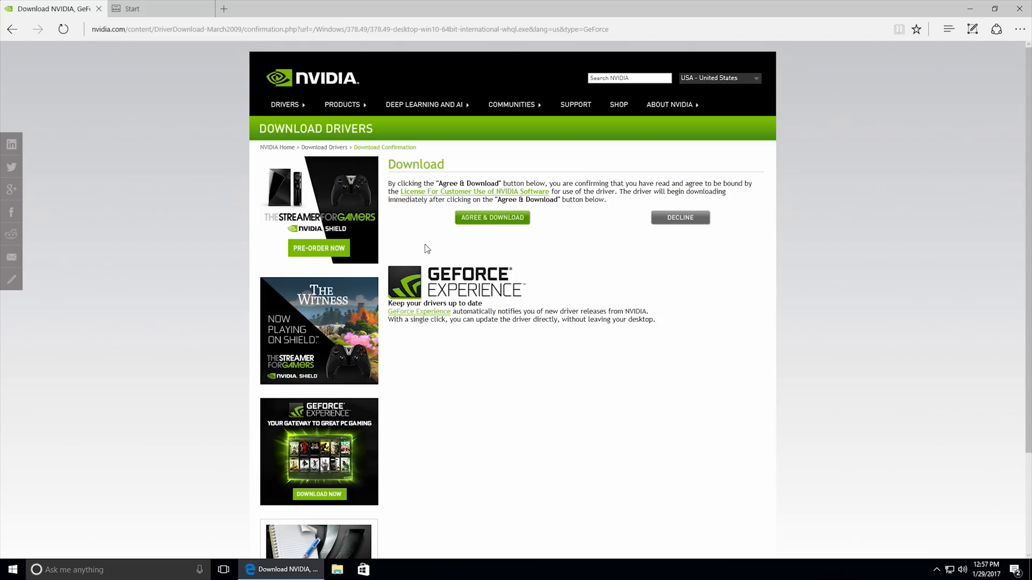
click(488, 222)
click(580, 538)
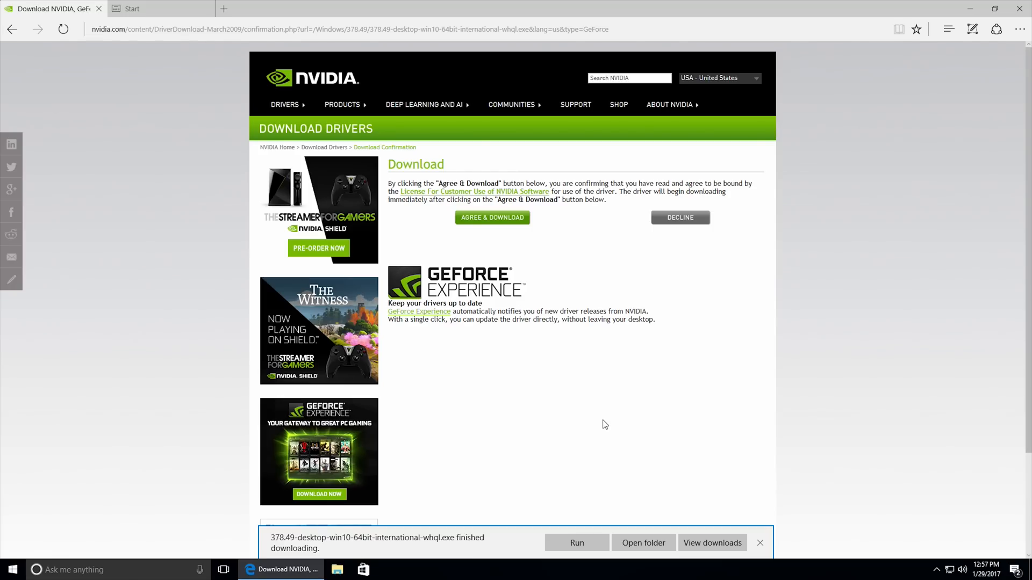
Run the downloaded driver package, extract it to C:\NVIDIA\DisplayDriver\378.49\Win10_64\International, and close all Microsoft Edge tabs.
click(566, 542)
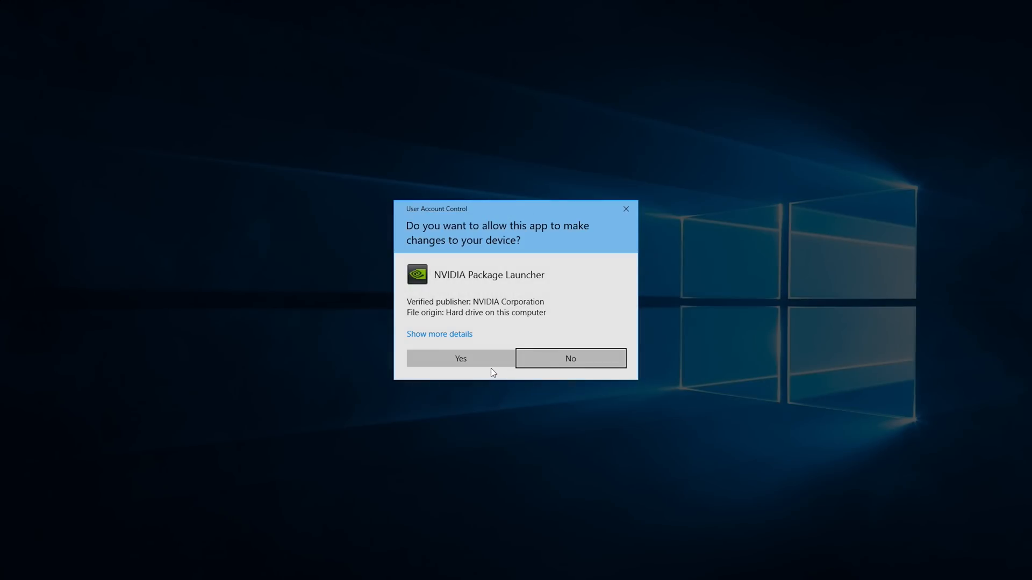
click(491, 365)
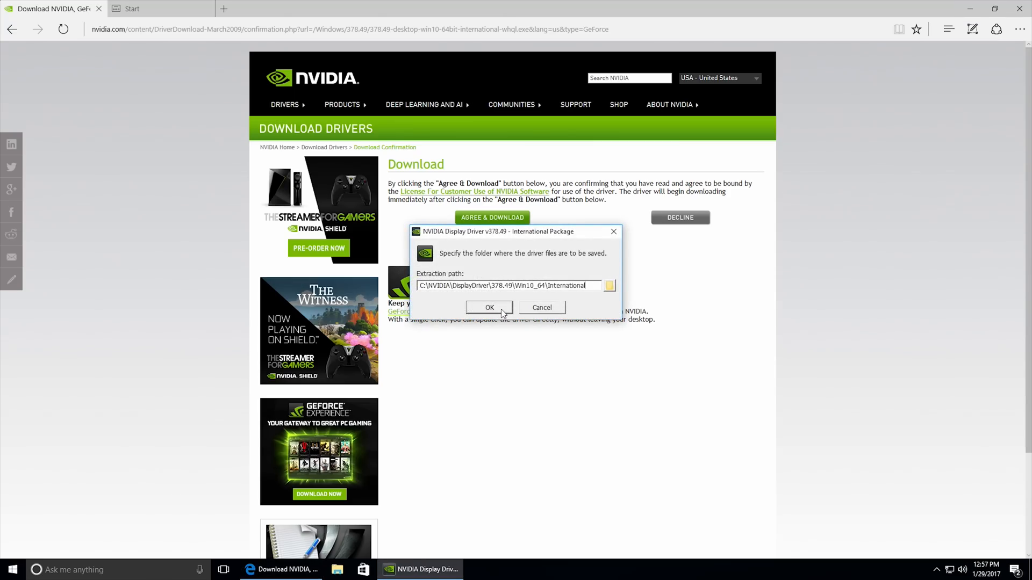
click(502, 307)
click(1019, 9)
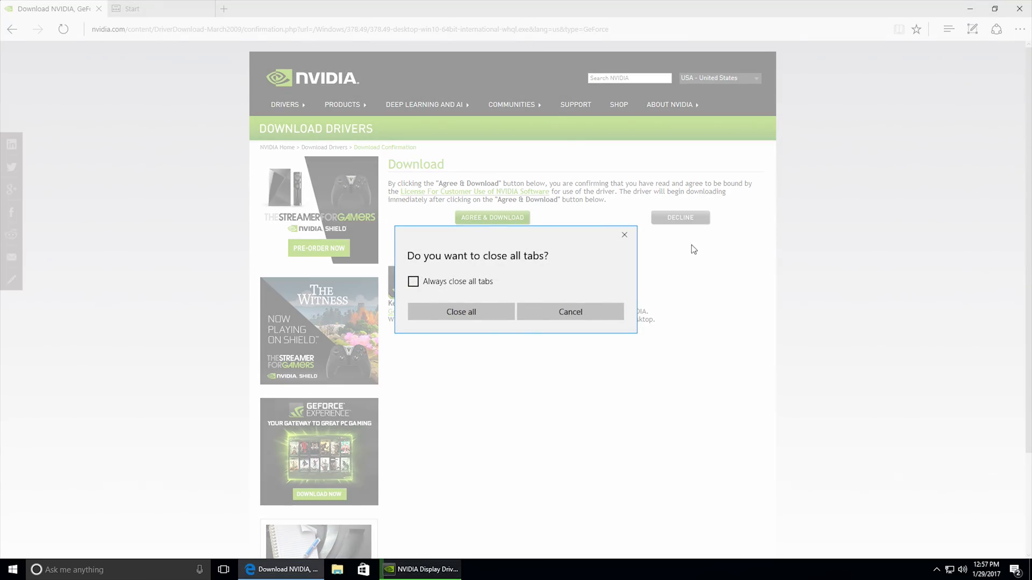
click(454, 282)
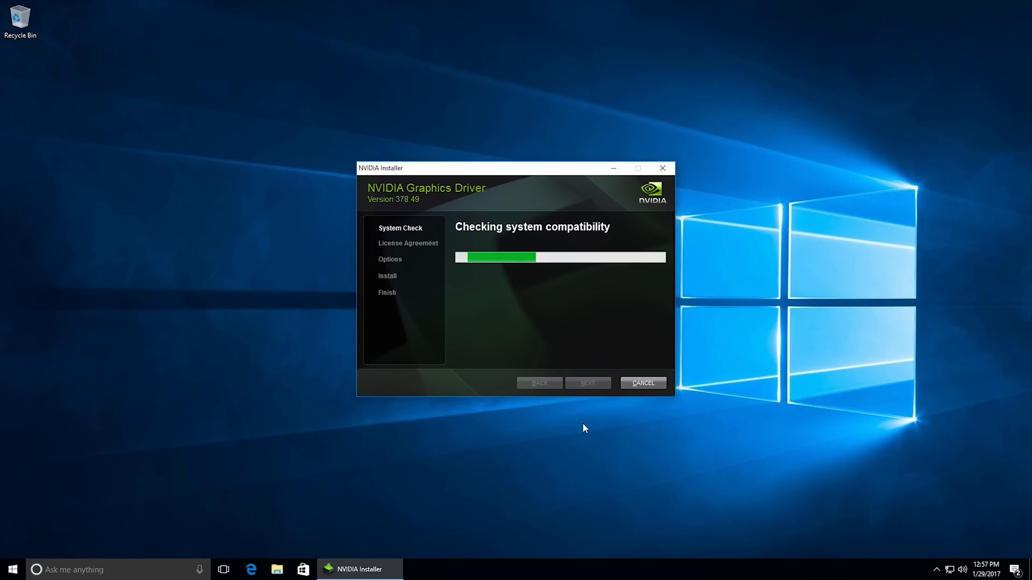
Accept the NVIDIA license agreement and install the graphics driver with the Express (Recommended) option.
click(559, 385)
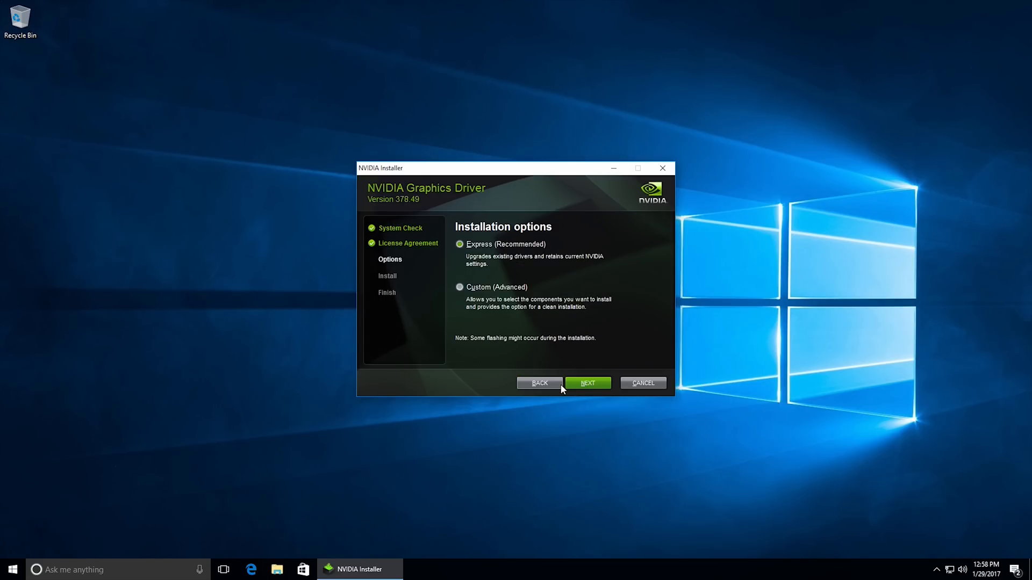
click(576, 384)
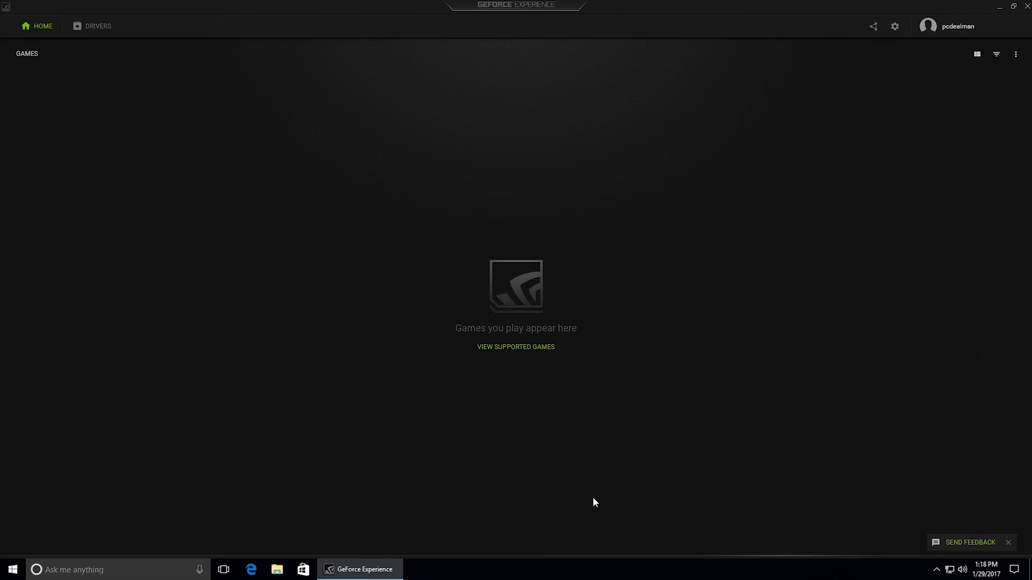
Review the installed driver and its update status in GeForce Experience, including the background notification icon, and open the general settings.
click(105, 30)
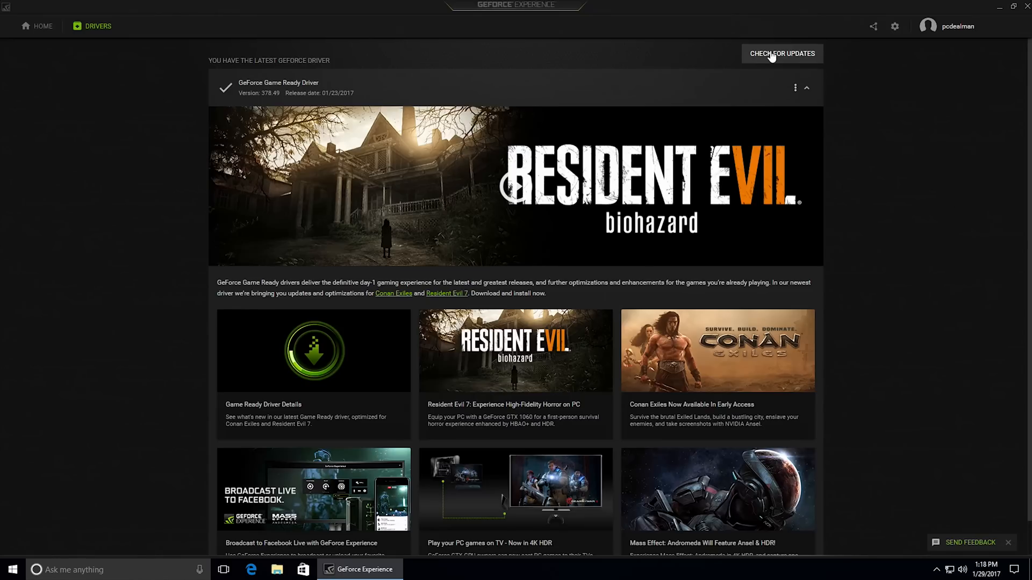
click(937, 569)
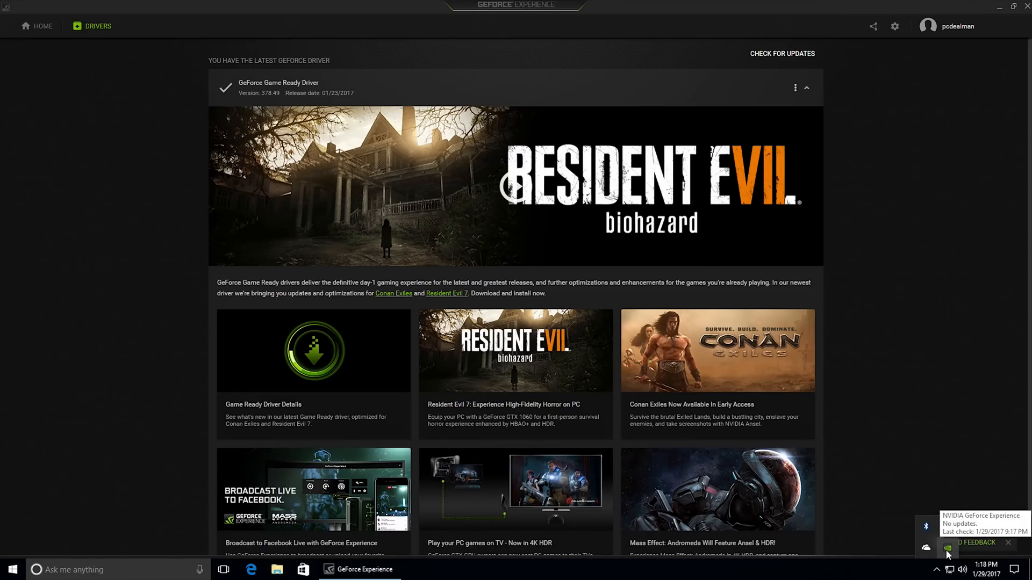
click(895, 26)
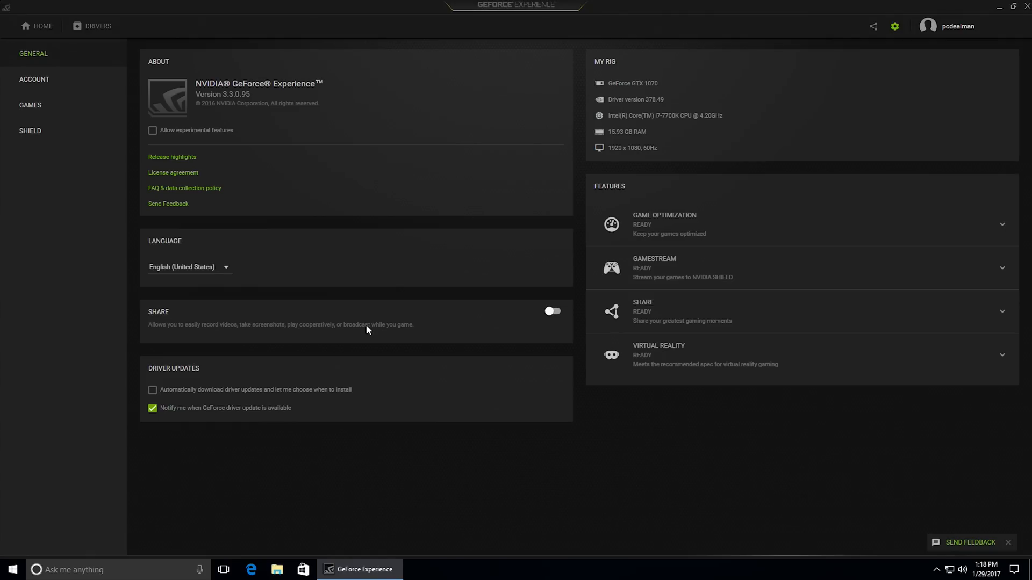
Restart the computer and dismiss the Windows lock screen to return to the desktop.
click(12, 570)
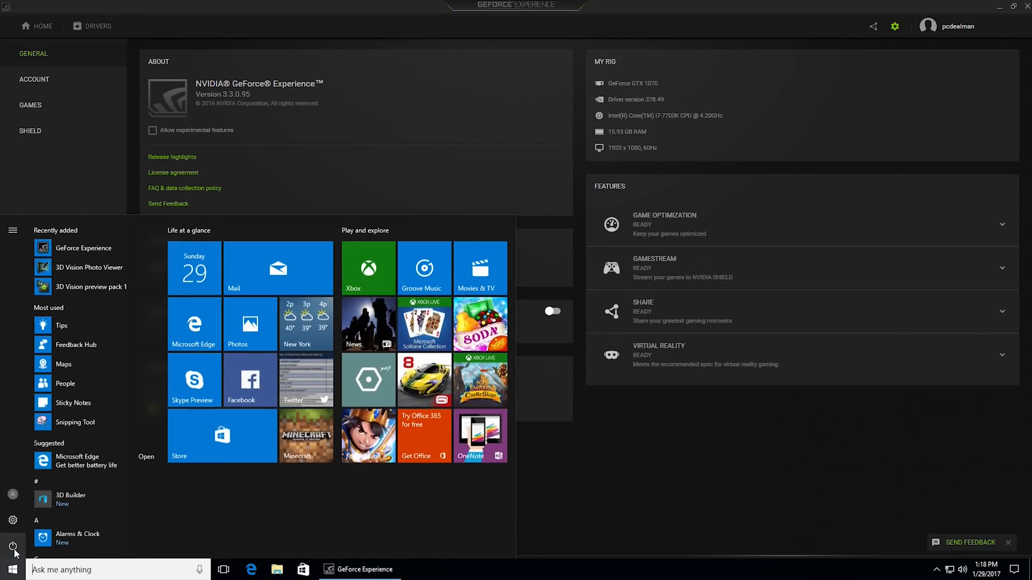
click(14, 548)
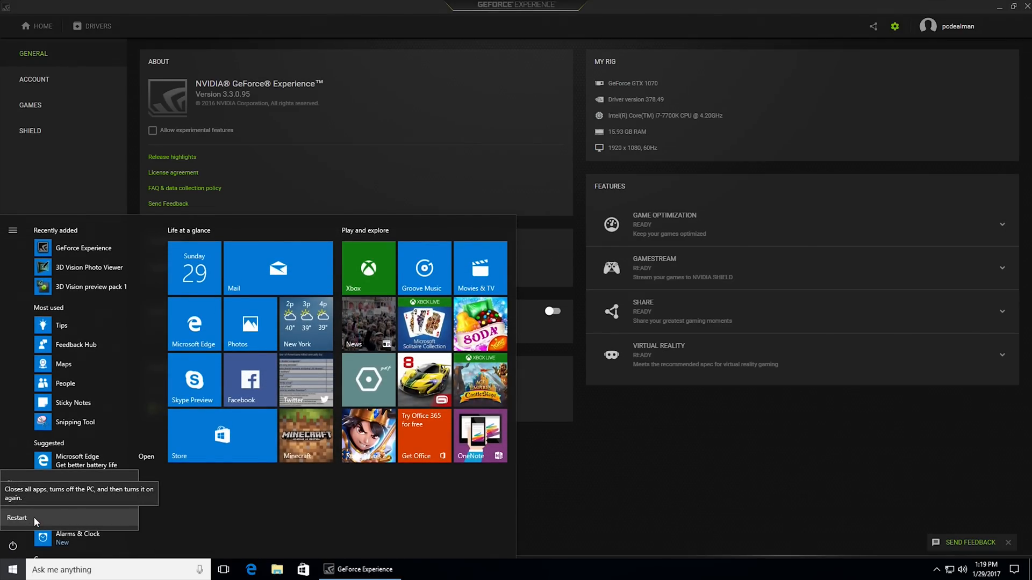
click(34, 517)
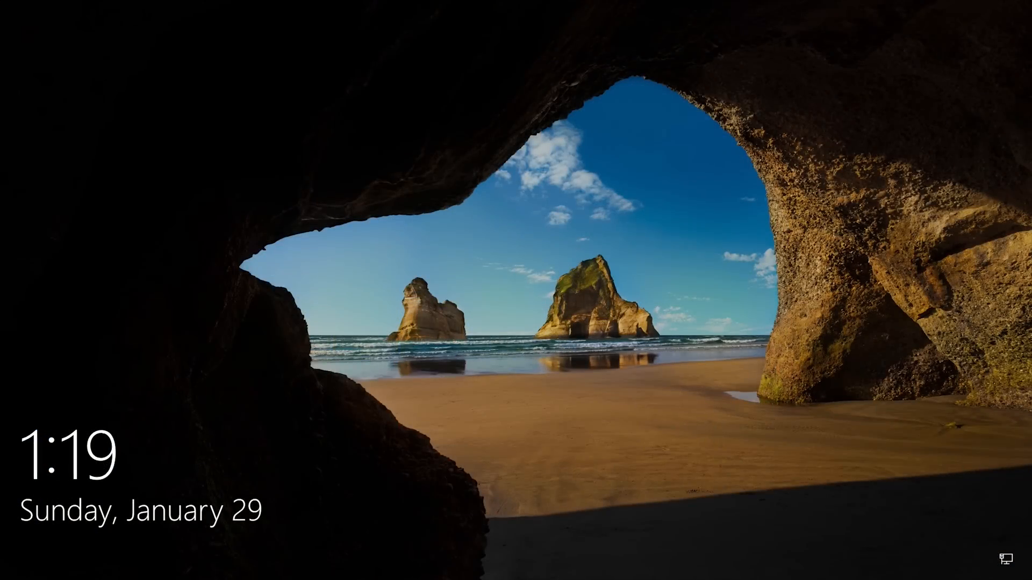
key(space)
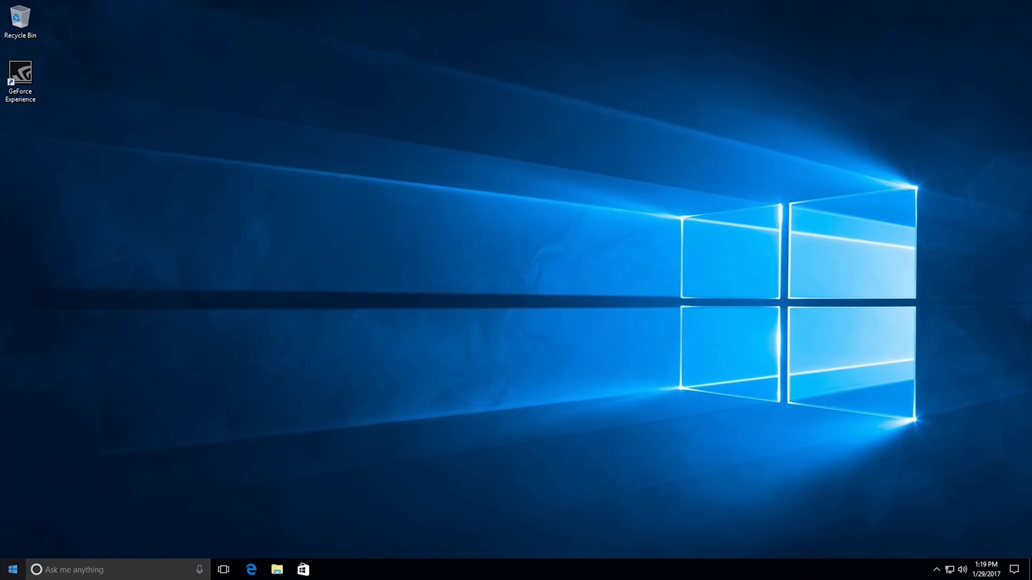
Open This PC in File Explorer and maximize the window to check which drives are available.
click(277, 569)
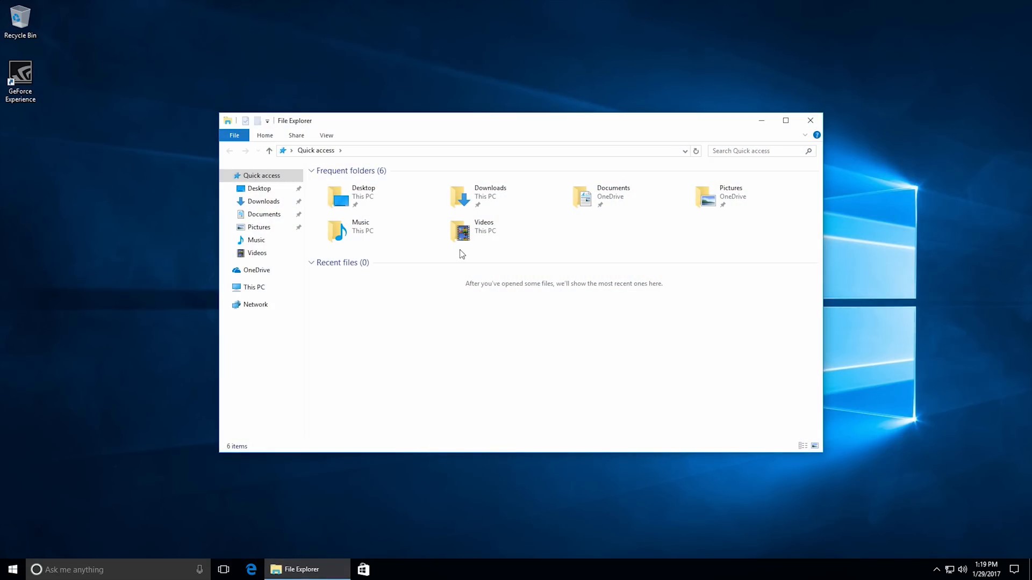
click(264, 293)
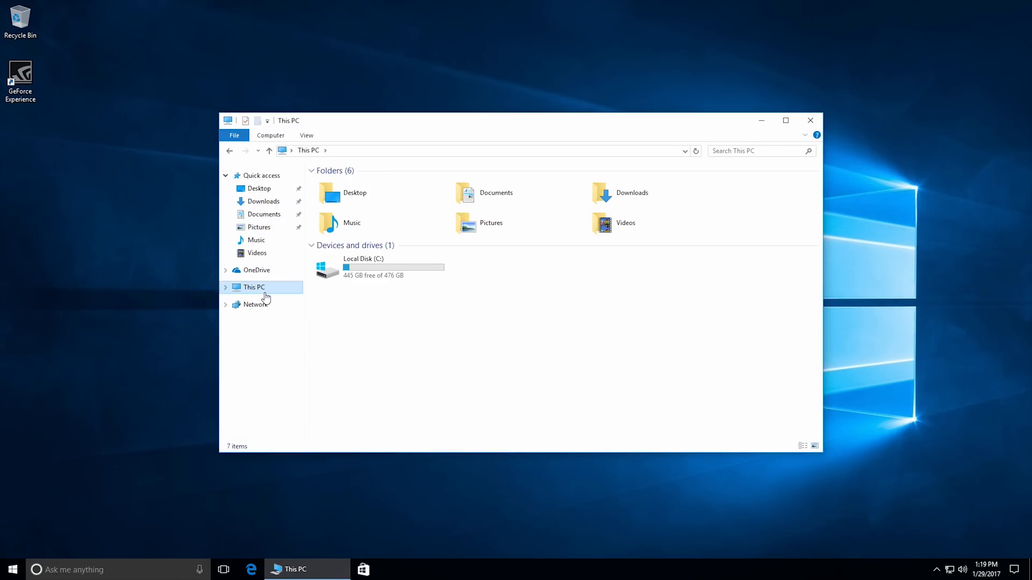
double_click(484, 120)
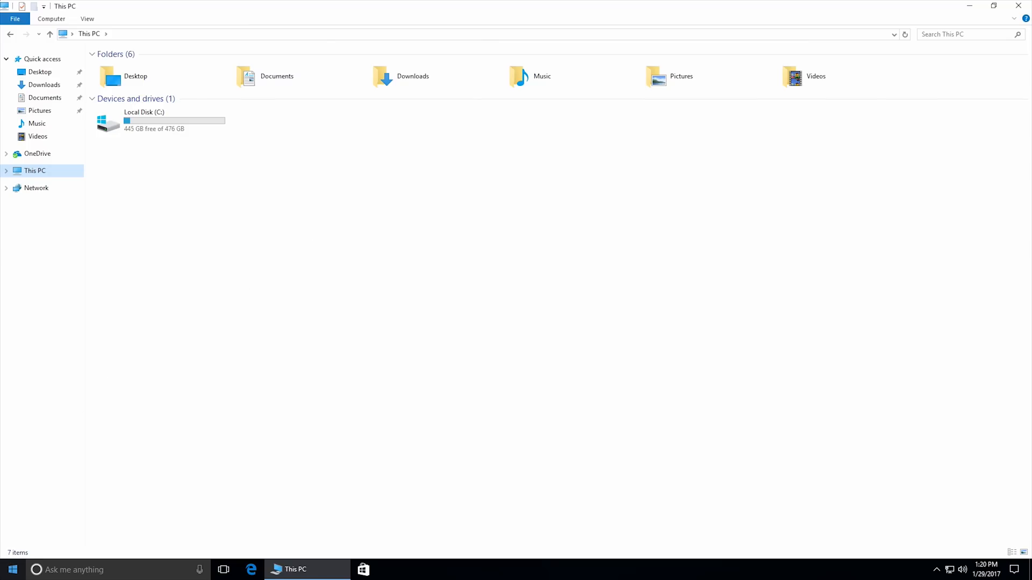
Open Disk Management, maximize it and examine the partitions and unallocated space on Disks 0, 1 and 2.
click(13, 570)
click(13, 570)
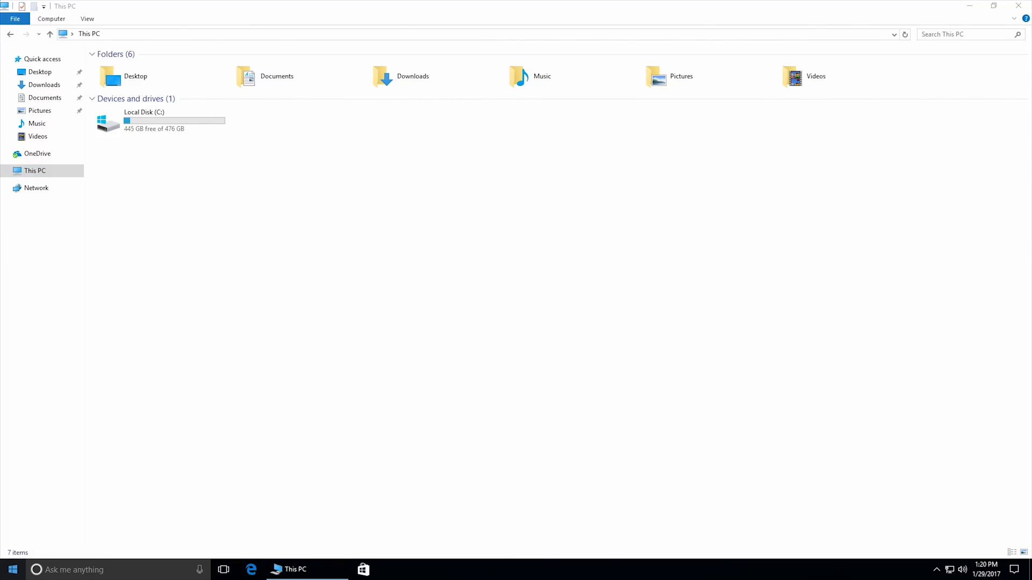
right_click(2, 577)
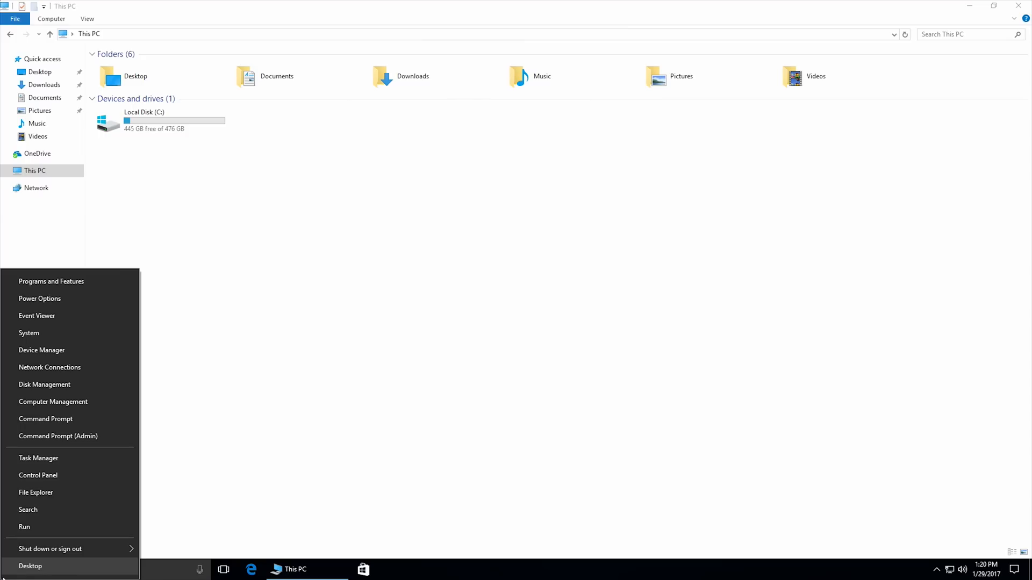
click(79, 383)
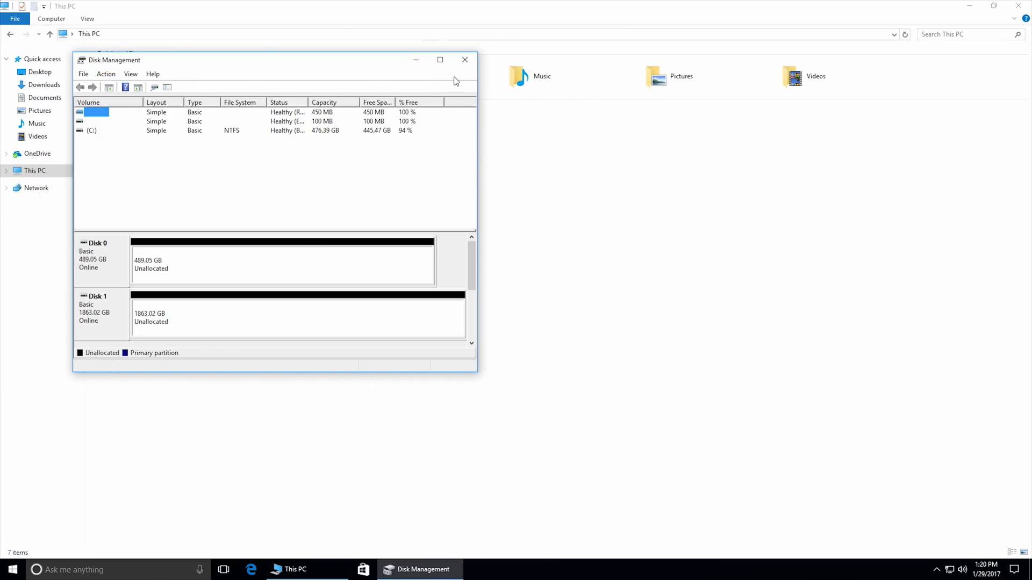
click(444, 60)
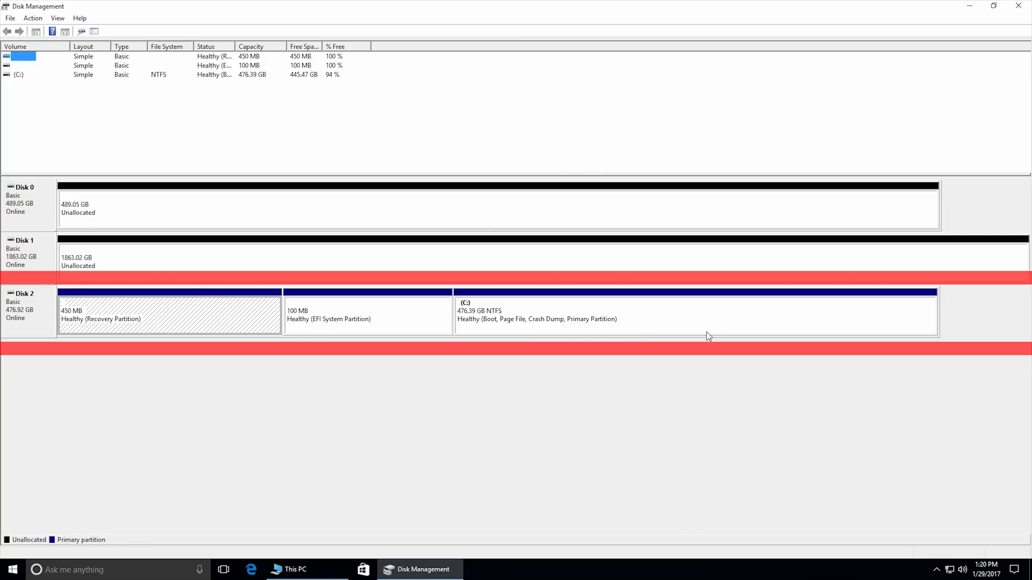
click(653, 366)
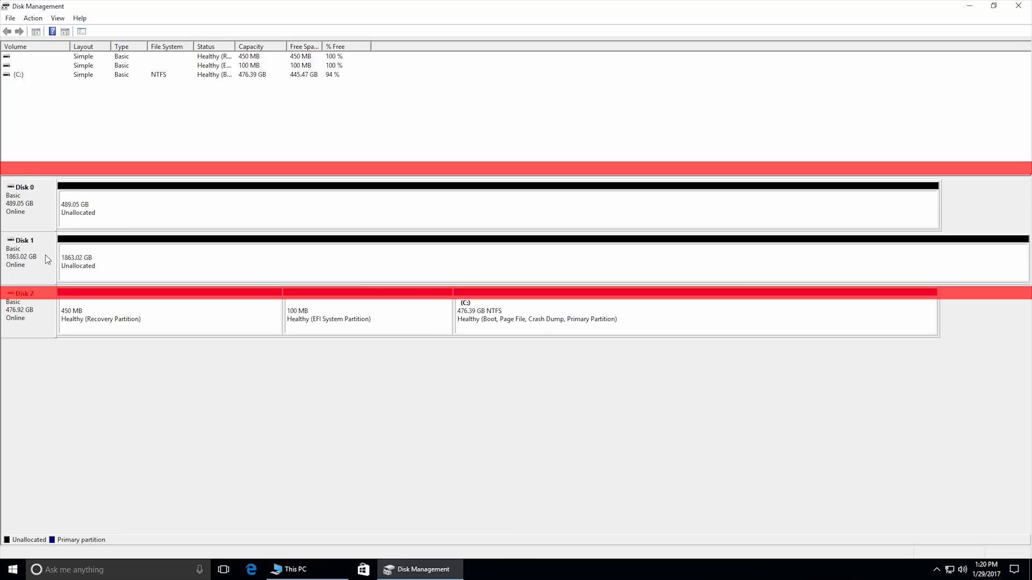
Create a 500785 MB simple volume on Disk 0 with drive letter D, quick-formatted as NTFS with an empty label, and dismiss the drive notification.
right_click(154, 213)
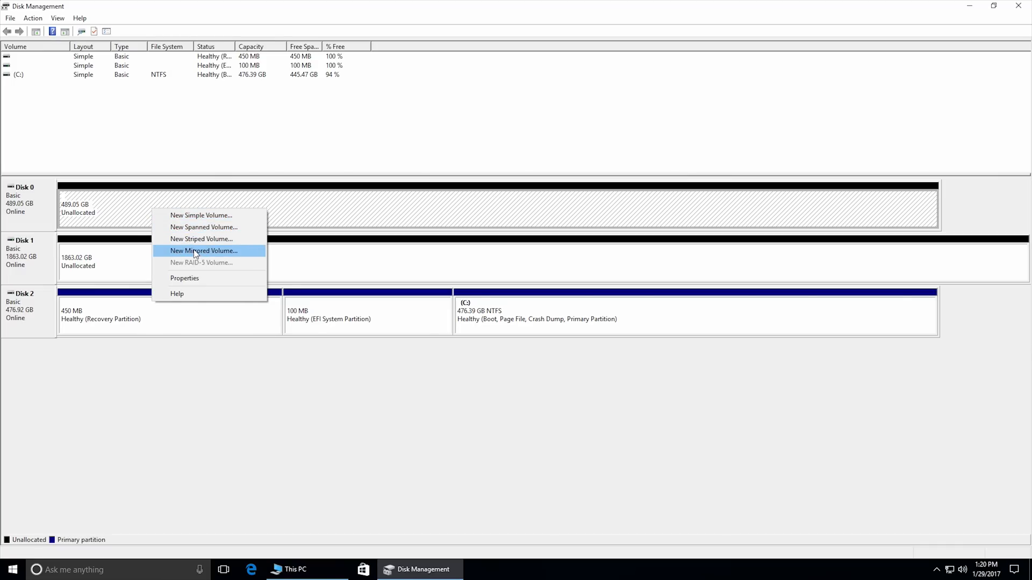
click(198, 216)
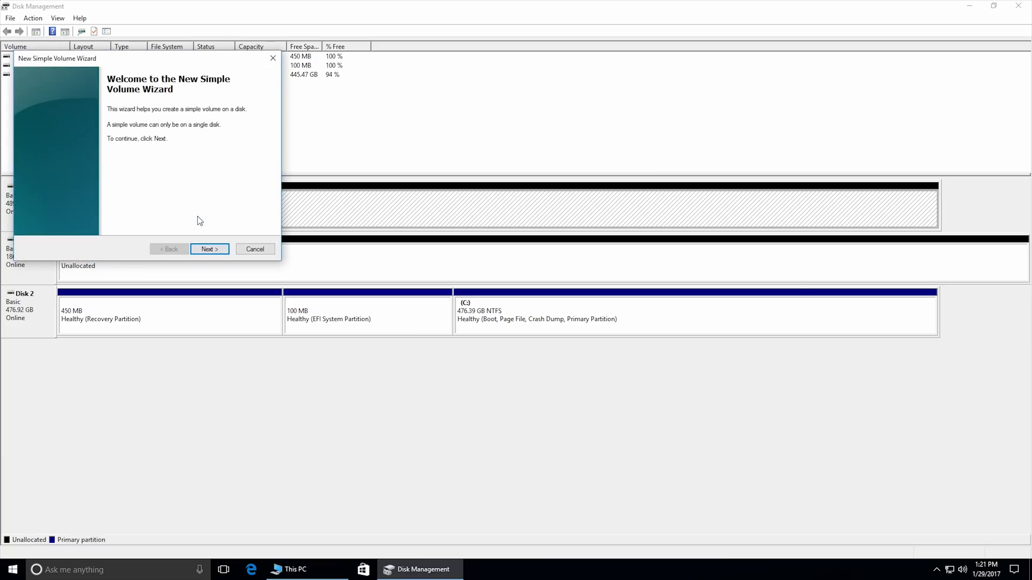
click(210, 250)
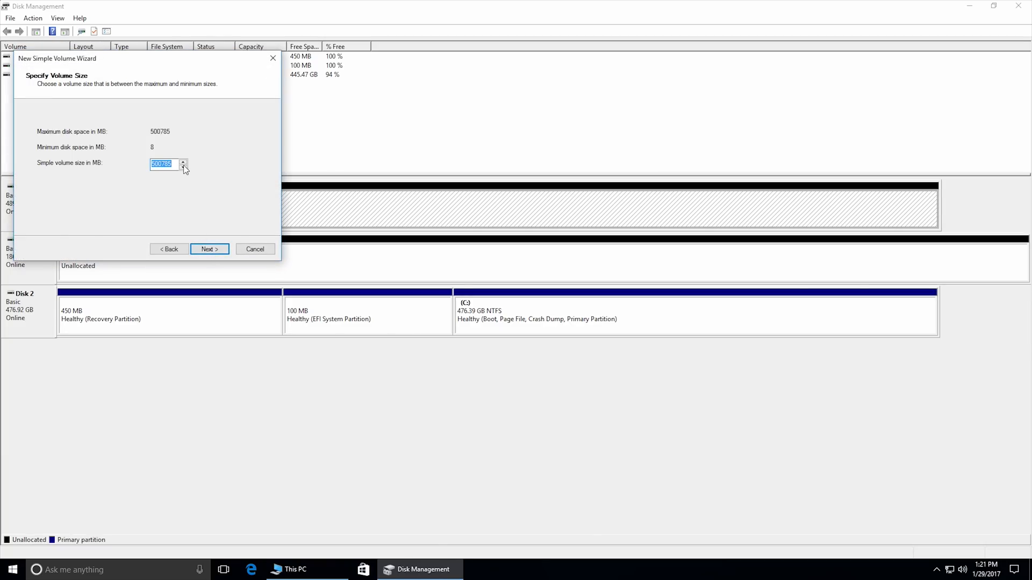
click(215, 253)
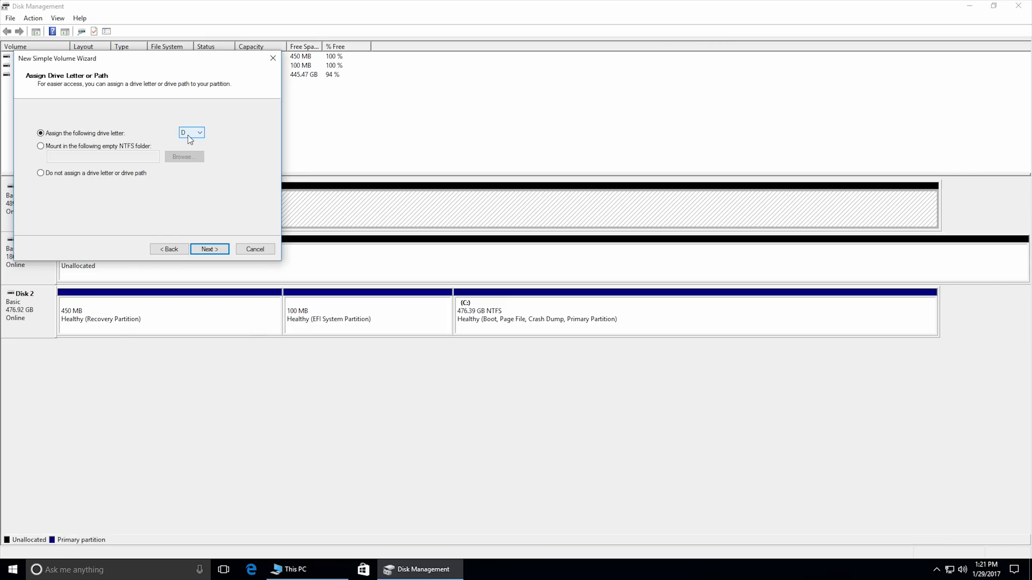
click(204, 251)
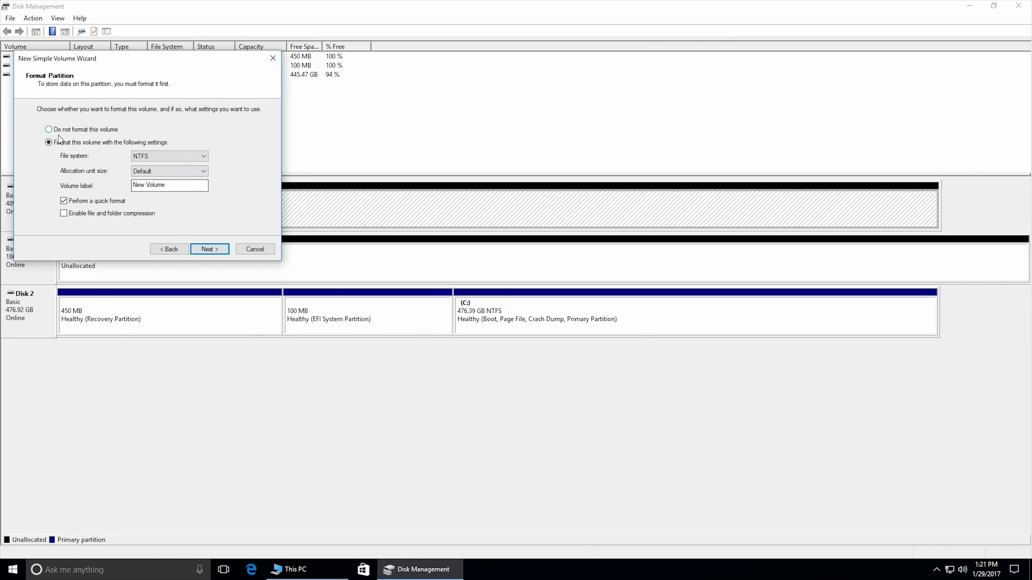
drag(180, 185, 75, 185)
key(BackSpace)
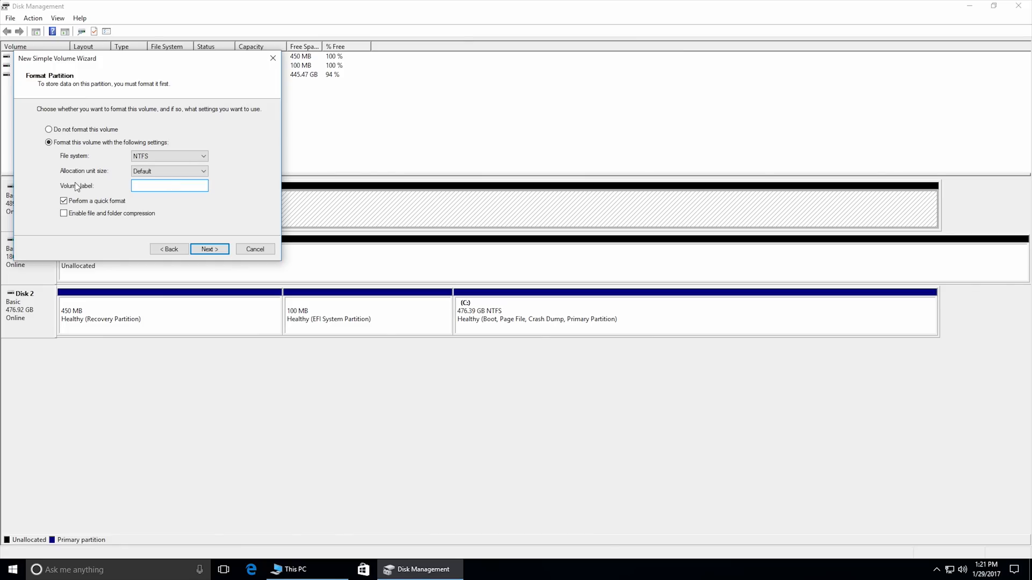
click(217, 250)
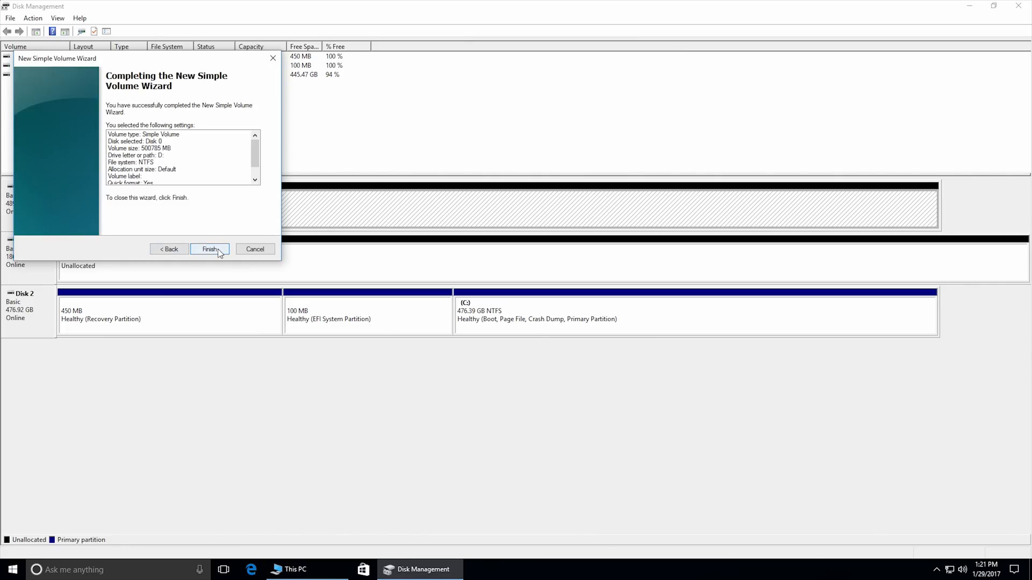
click(217, 249)
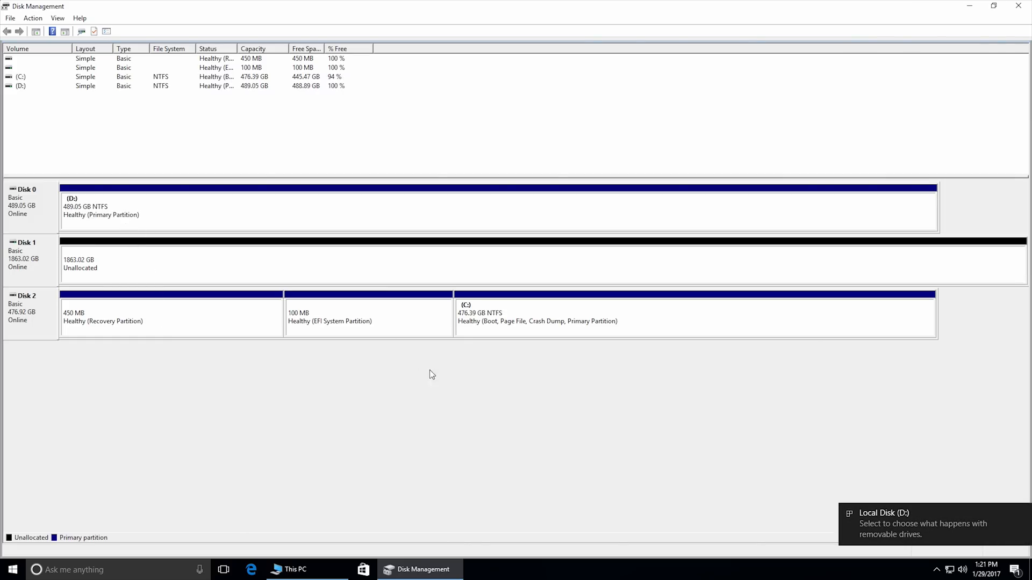
click(1023, 513)
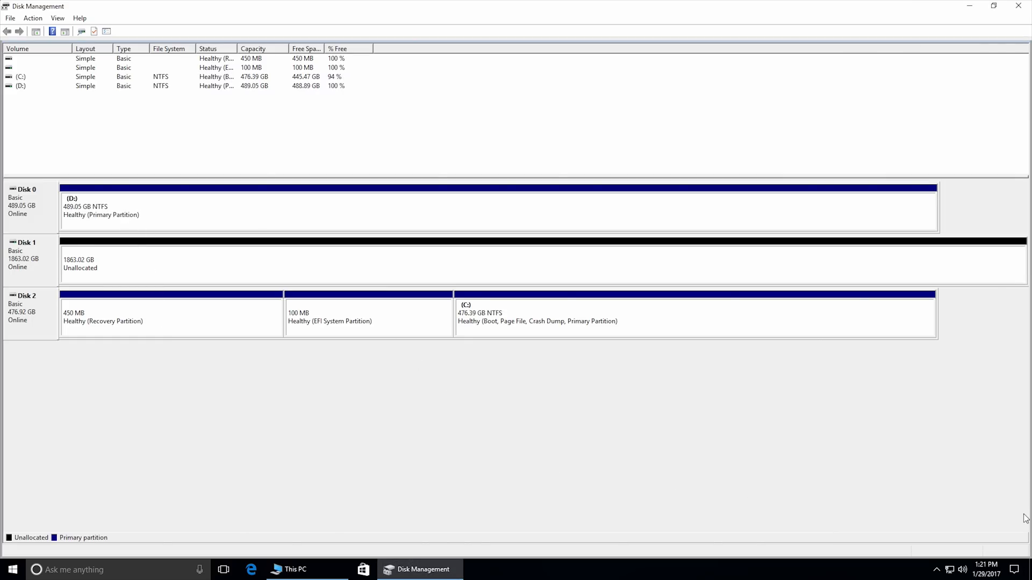
Create a 1907728 MB simple volume on Disk 1 with letter E, quick-formatted as NTFS with an empty label, and close Disk Management.
right_click(127, 267)
click(138, 273)
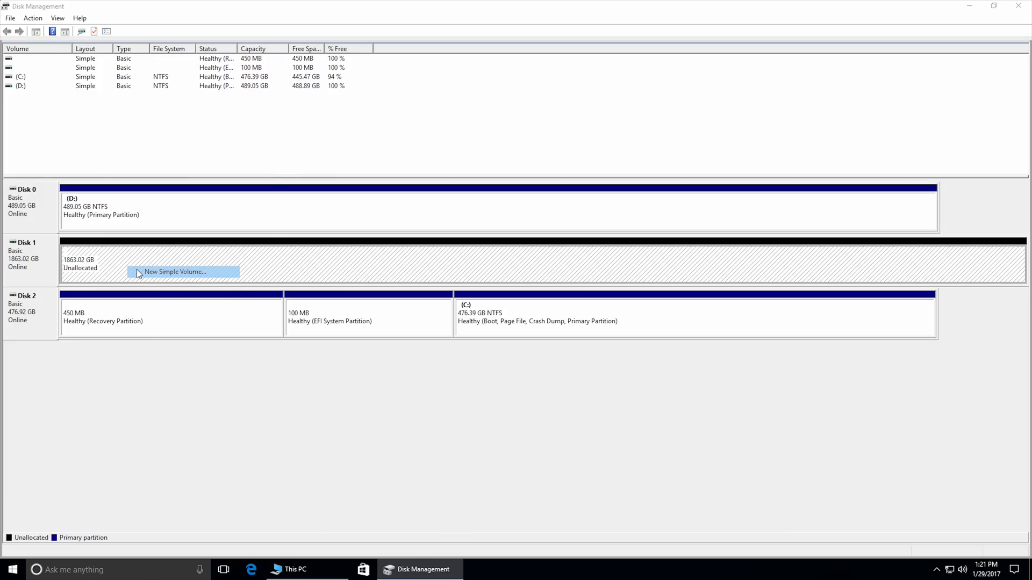
click(209, 253)
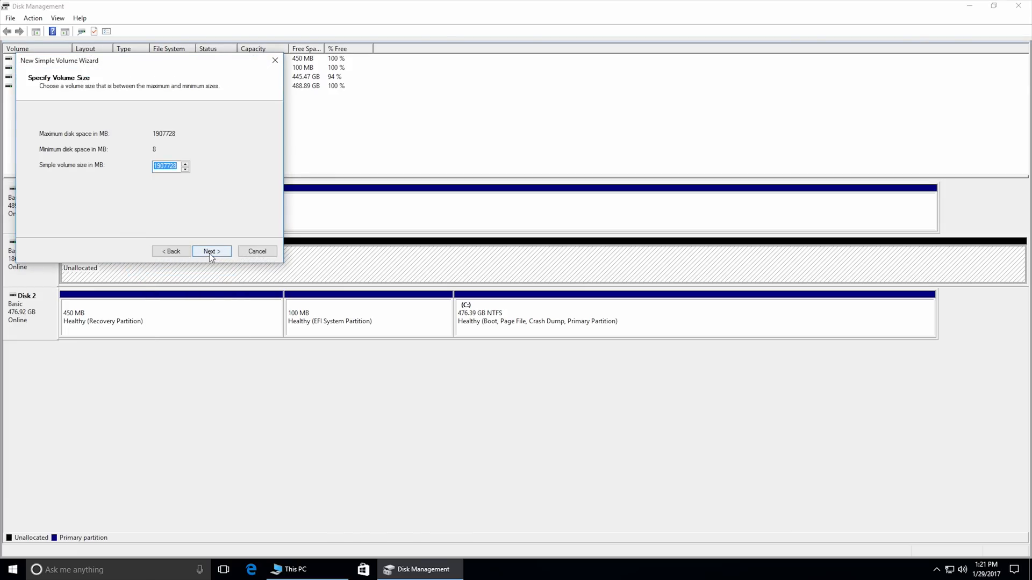
click(210, 253)
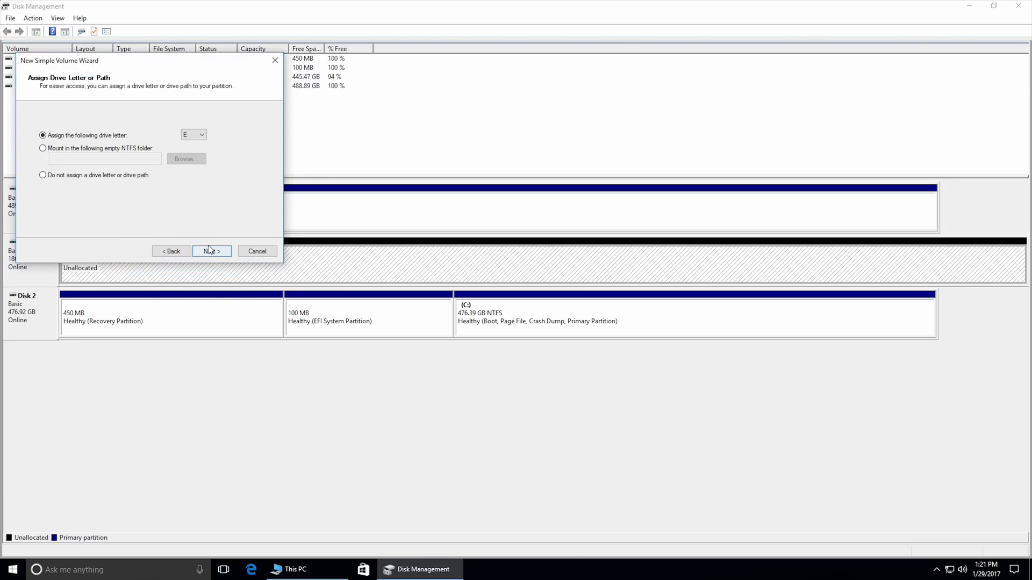
click(210, 250)
drag(177, 189, 86, 188)
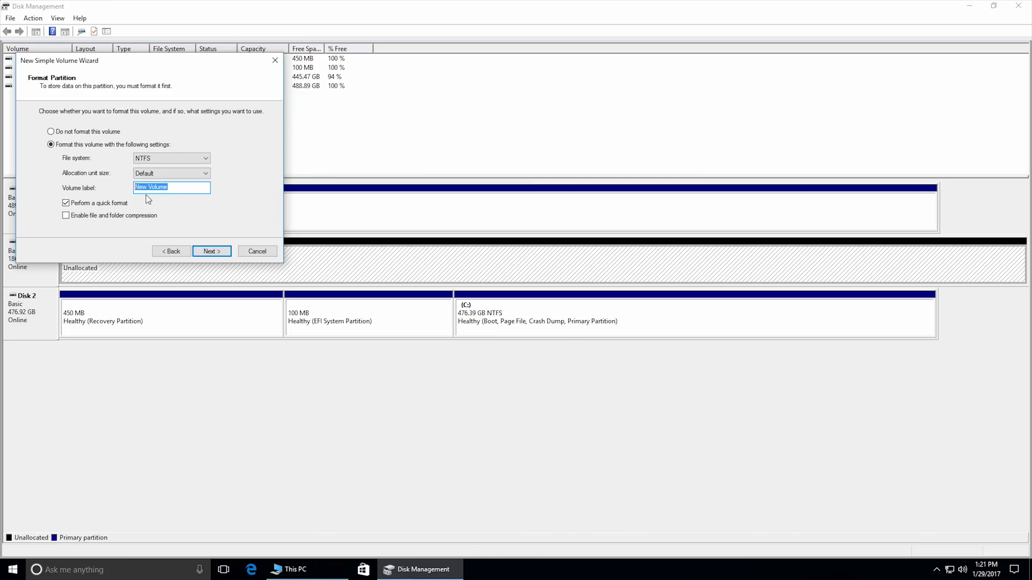
key(BackSpace)
click(212, 251)
click(213, 251)
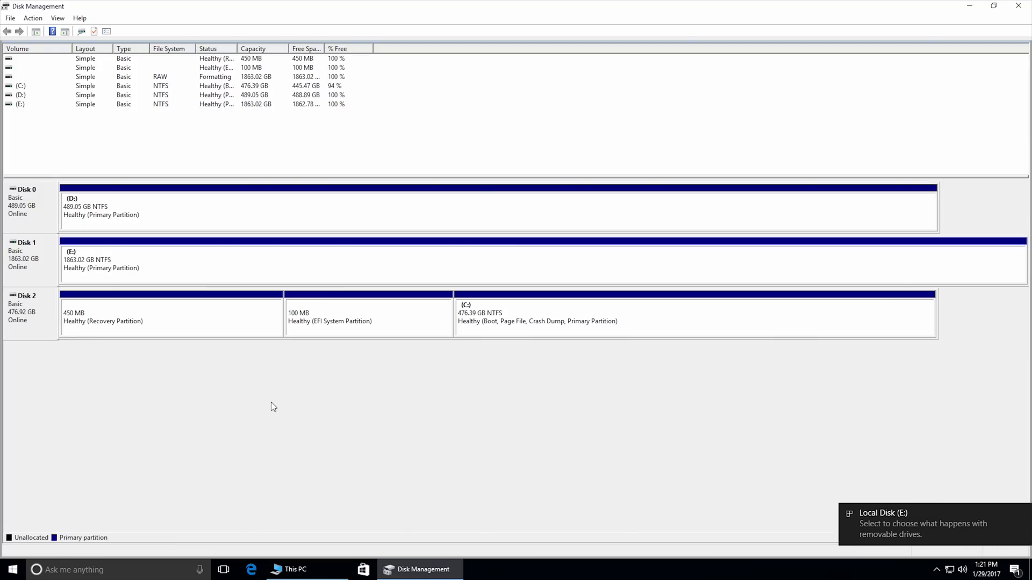
click(1022, 514)
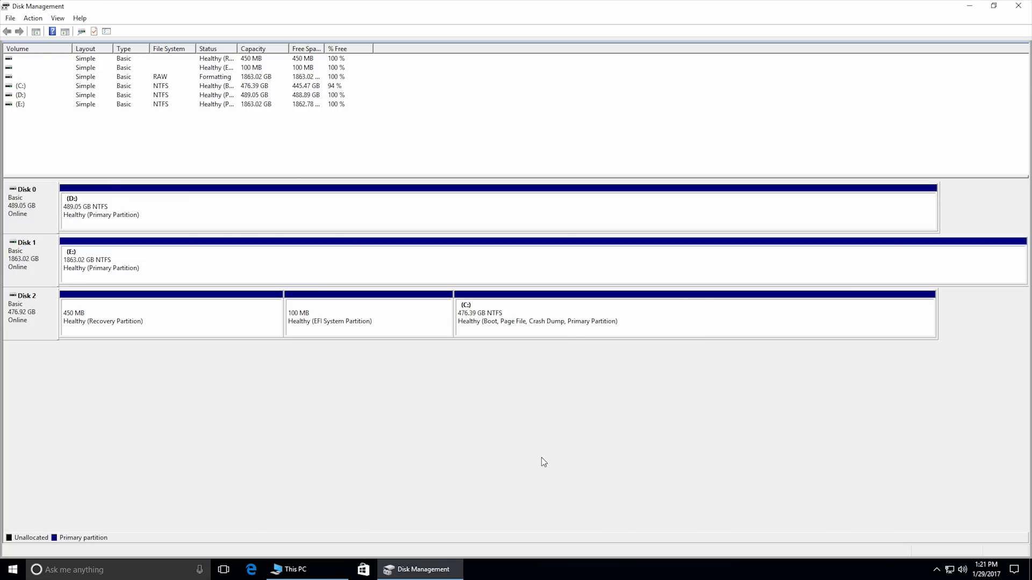
click(1018, 6)
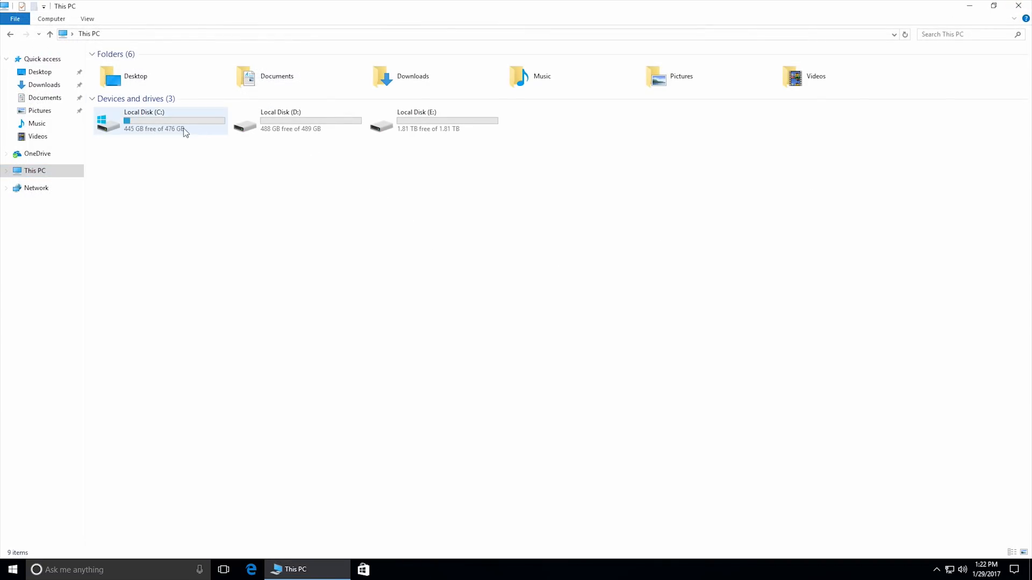
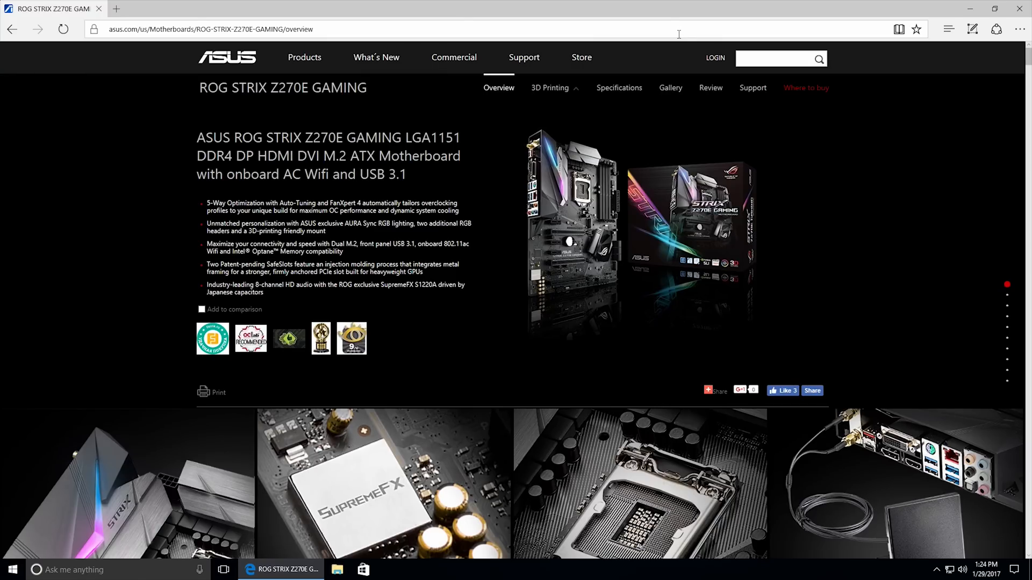
Open the driver and tools section of the ROG STRIX Z270E GAMING support page and choose Windows 10 64bit as the OS.
click(752, 88)
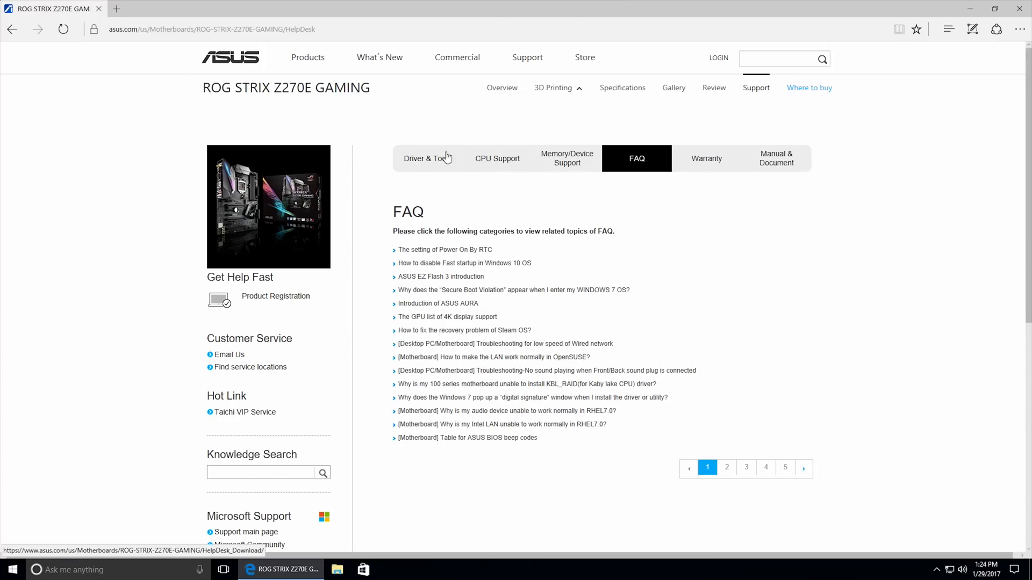
click(421, 162)
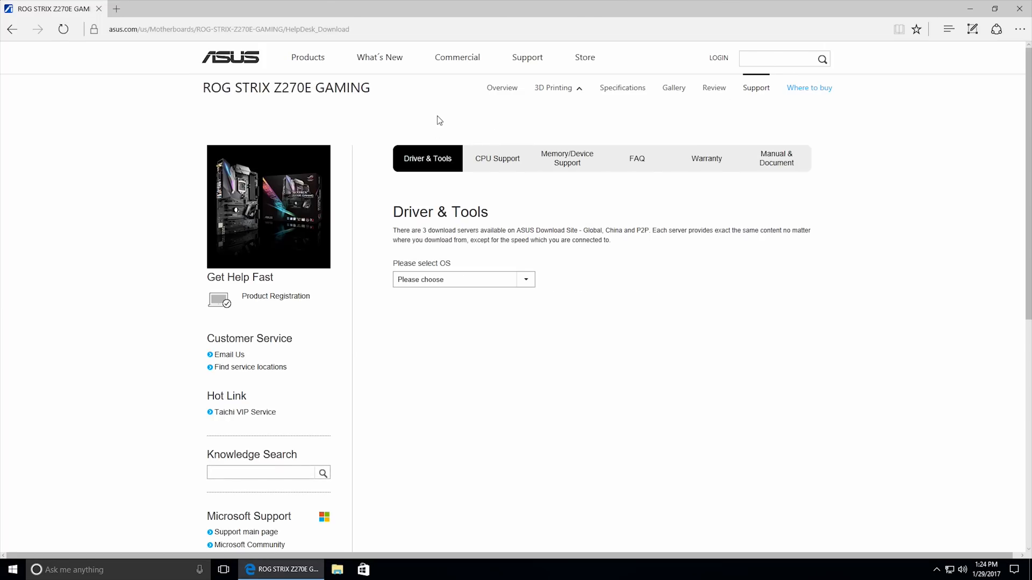
click(477, 286)
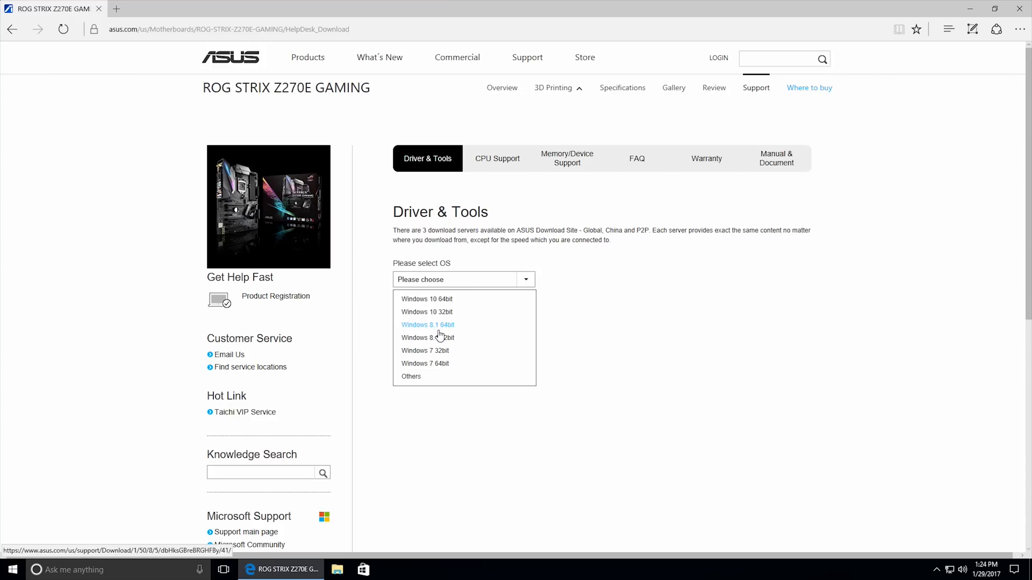
click(440, 301)
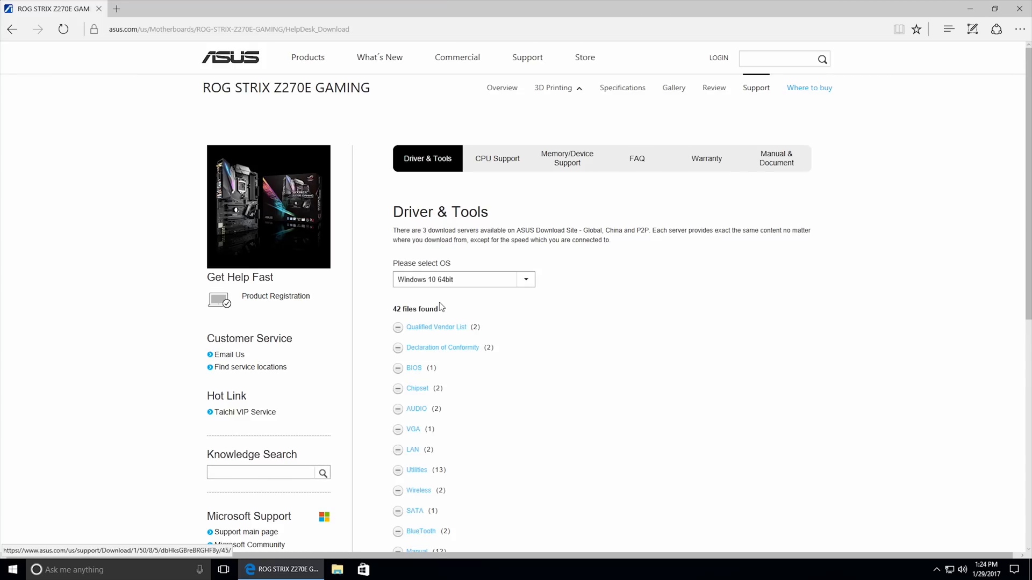
scroll(382, 301, down, 3)
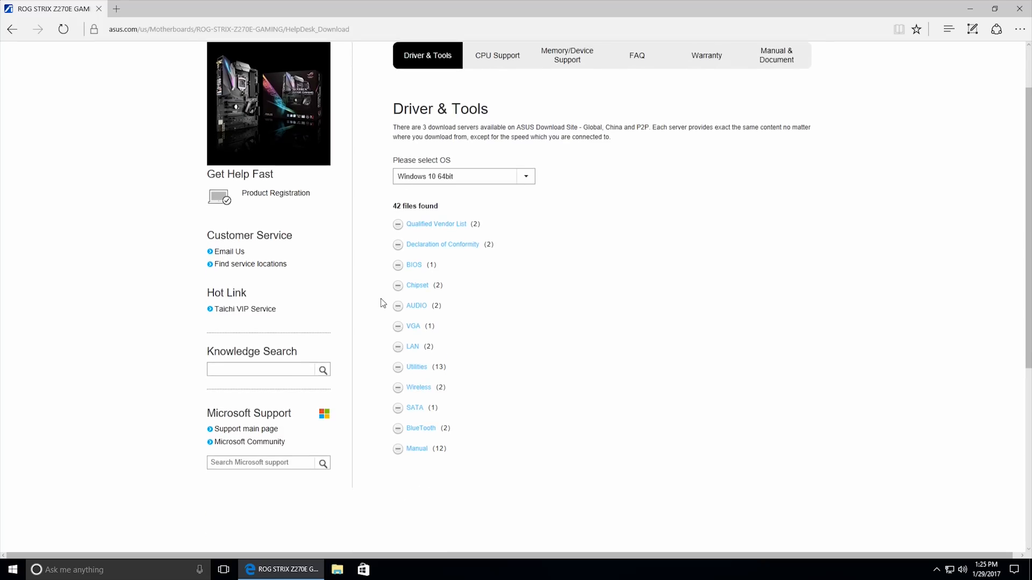
scroll(382, 302, up, 1)
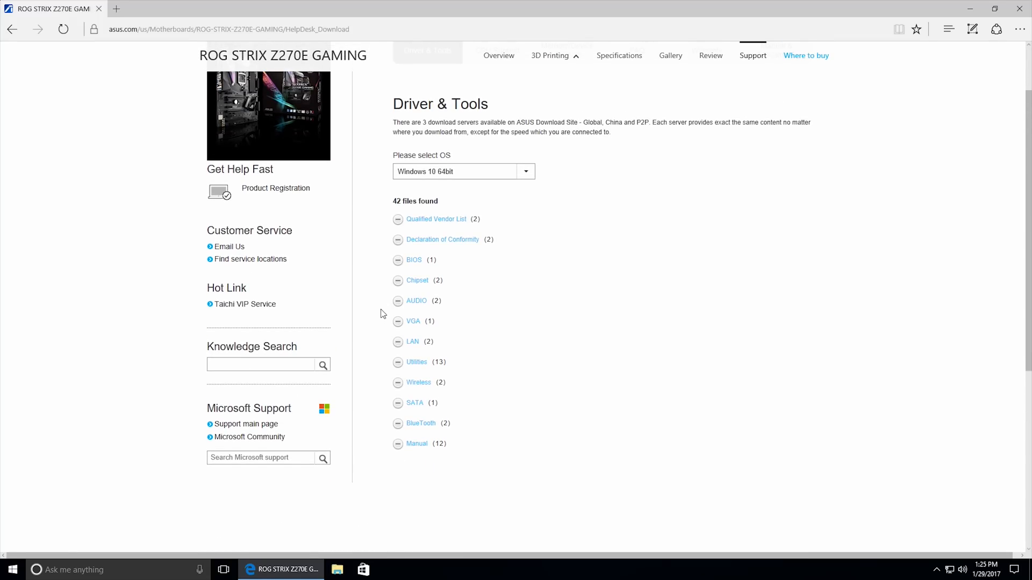
Check the BIOS entry, and save the version 11.6.0.1026 chipset download MEI_Win7-81-10_V11601026.zip from the Global server.
click(398, 263)
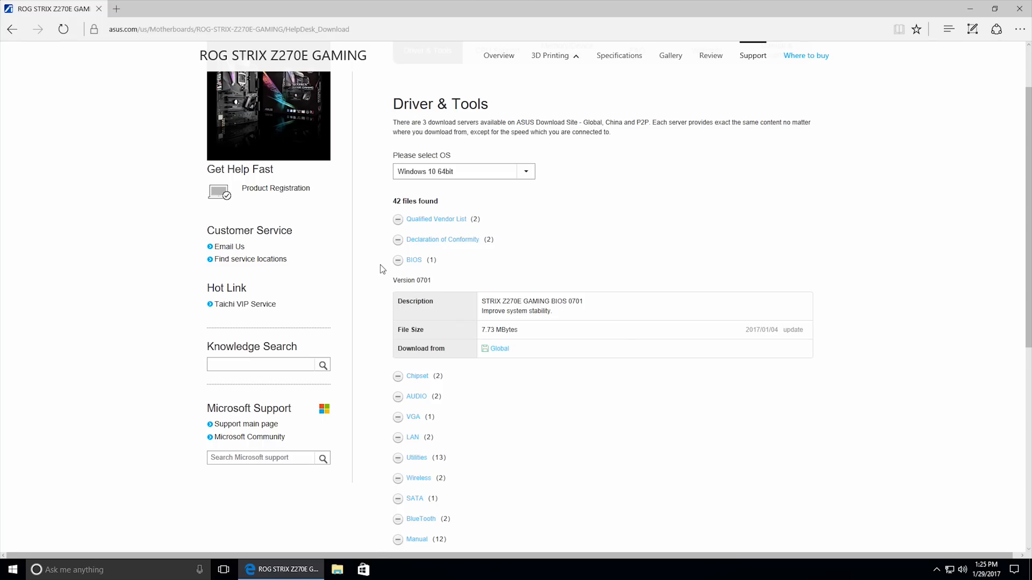
click(420, 261)
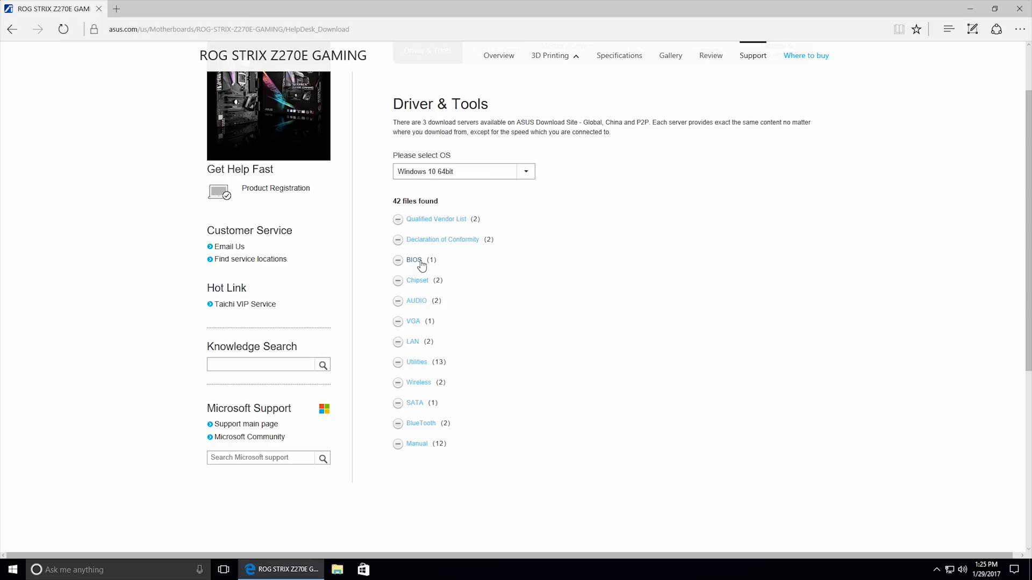
click(417, 280)
scroll(371, 286, down, 1)
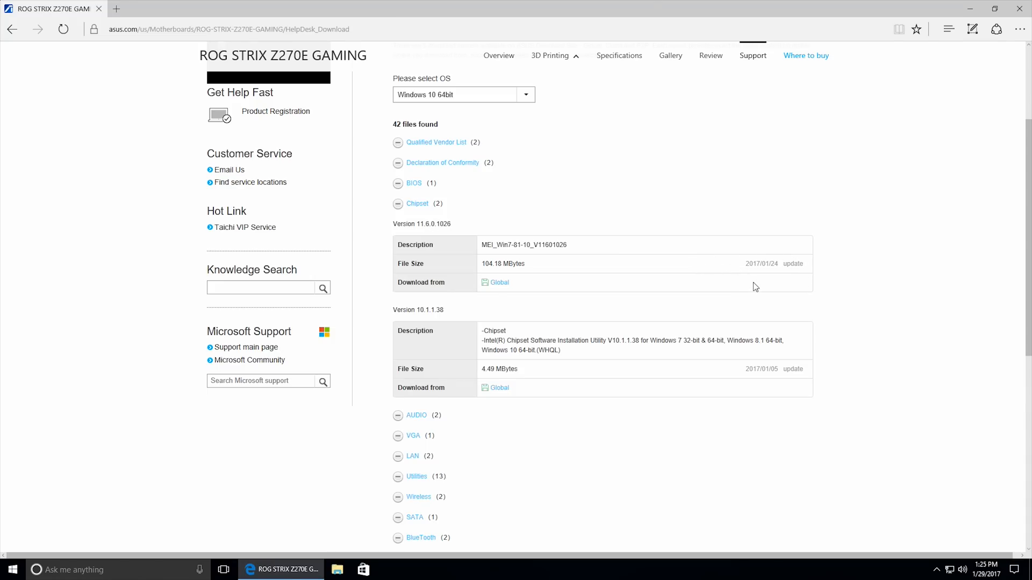
click(499, 285)
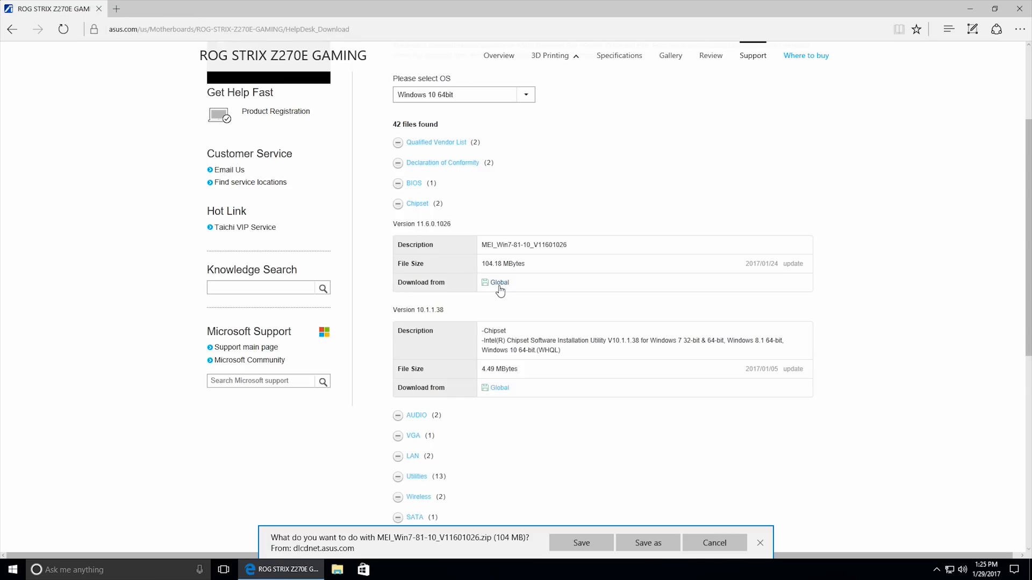
click(589, 541)
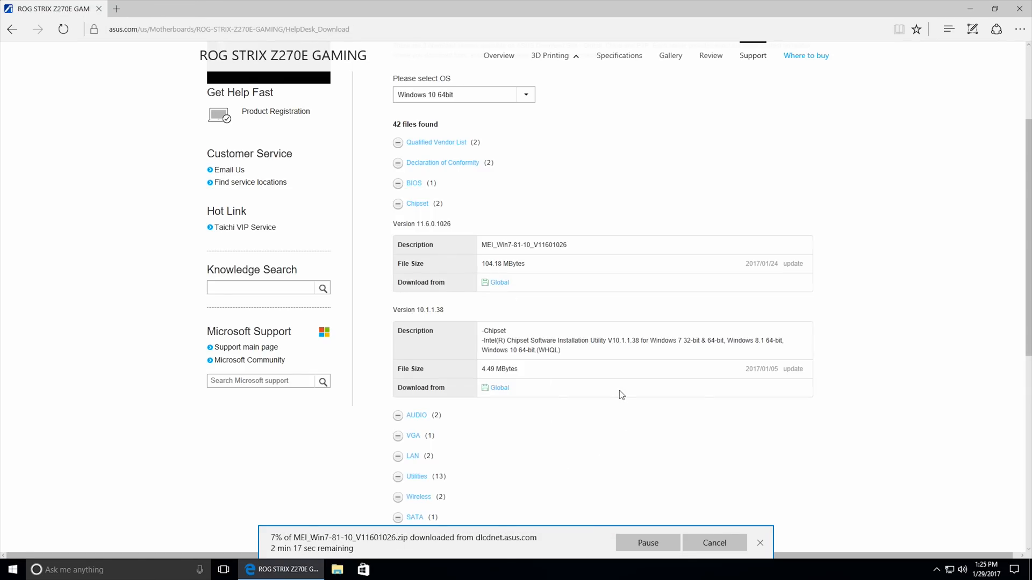
Expand the AUDIO category and save the Realtek High Definition Audio version 6.0.1.7997 driver from the Global server.
scroll(622, 395, down, 1)
click(414, 341)
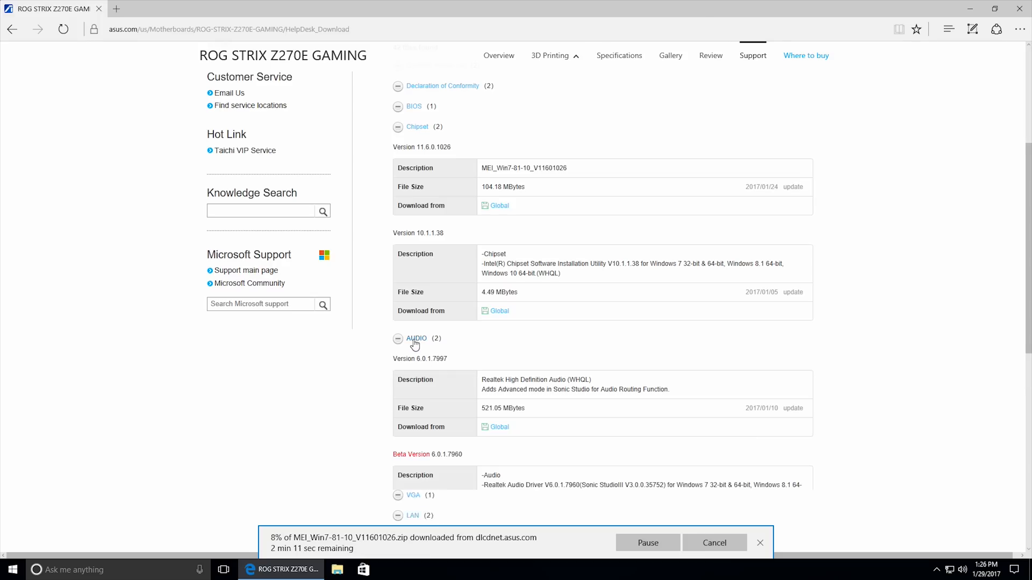
scroll(383, 359, down, 1)
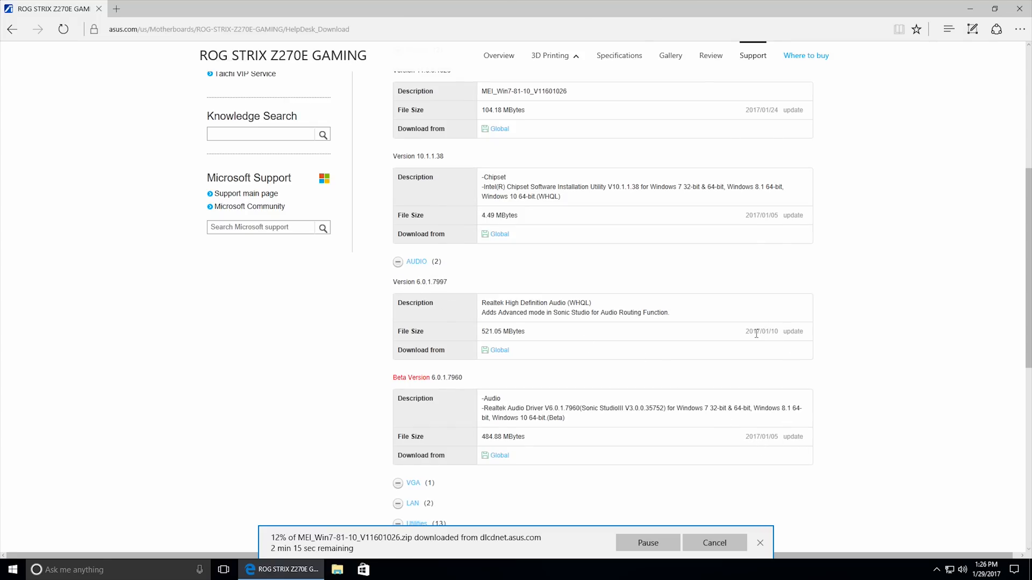
click(498, 354)
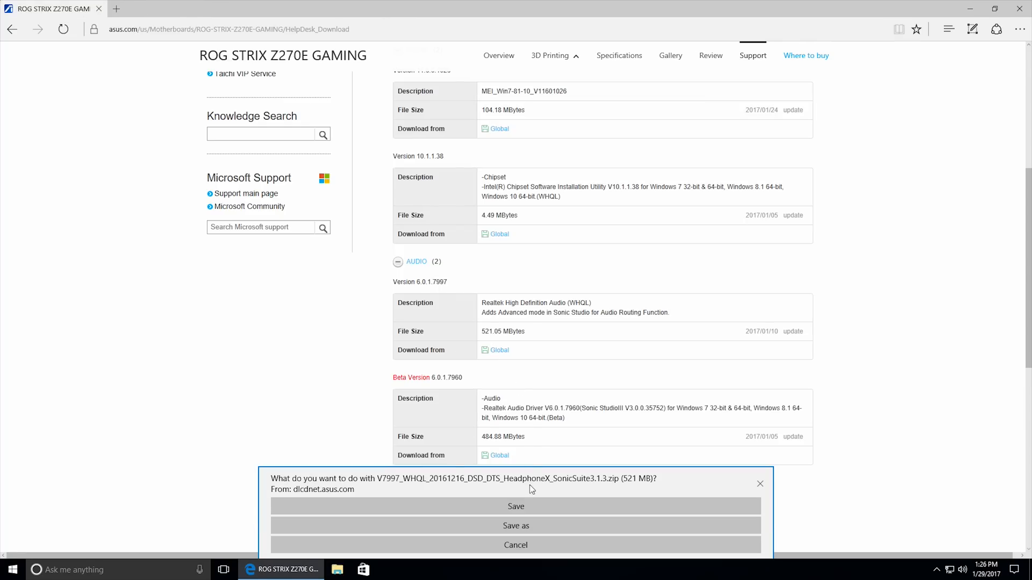
click(529, 506)
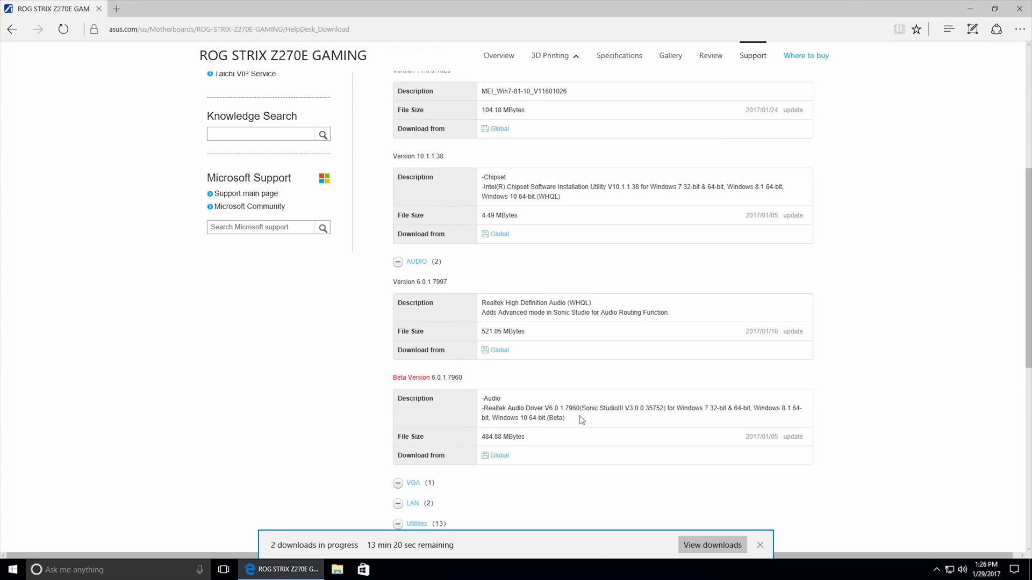
Check the VGA driver entry, and save the version 21.1.30.0 LAN driver LAN_211300_20170120.zip from the Global server.
scroll(581, 419, down, 5)
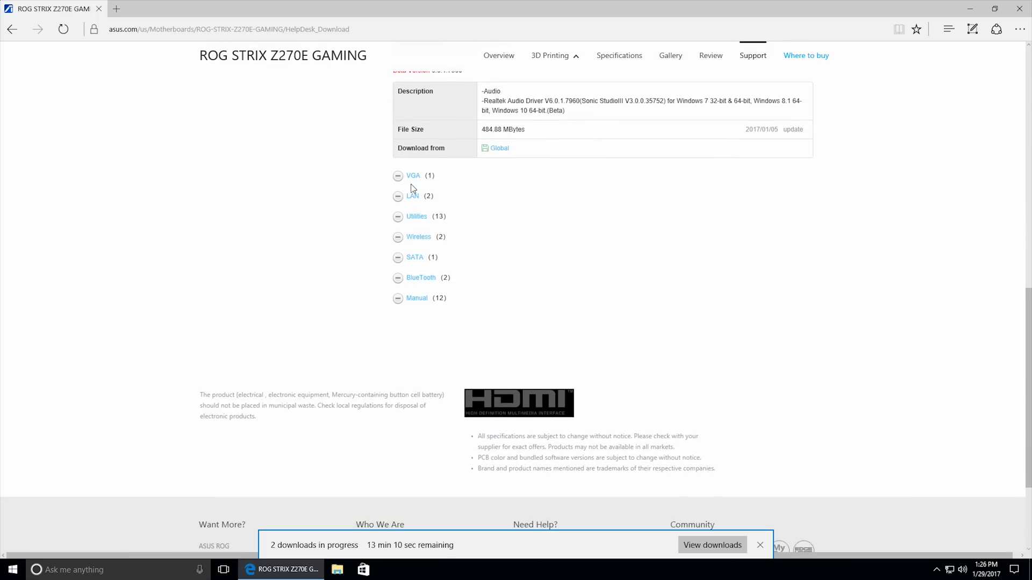
click(398, 177)
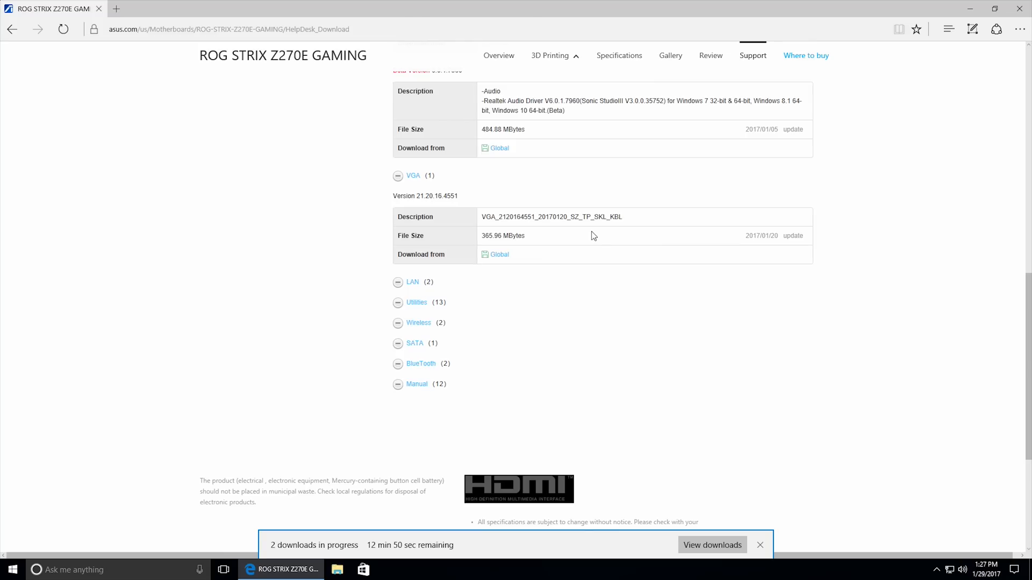
click(413, 282)
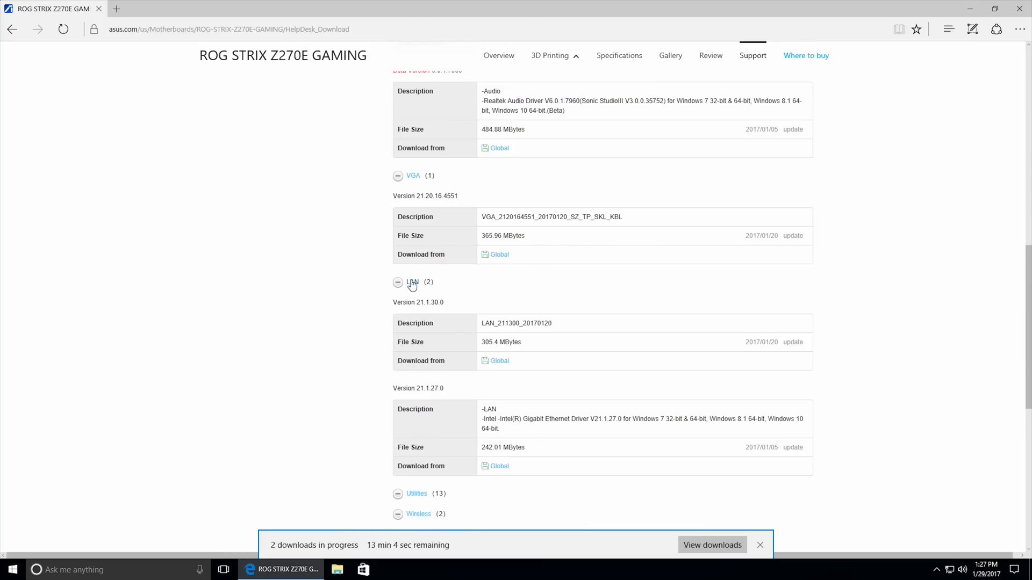
scroll(358, 311, down, 1)
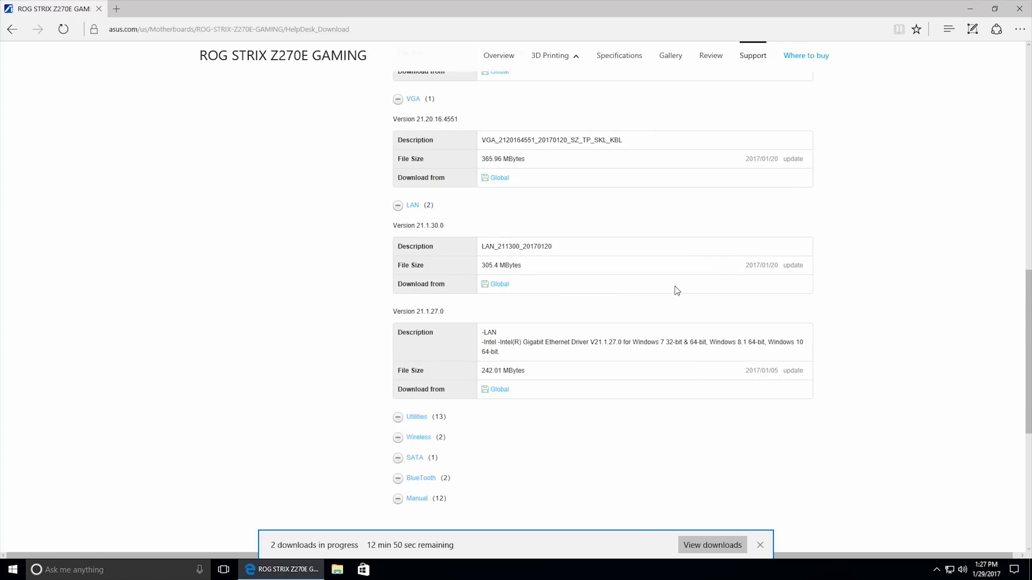
click(490, 283)
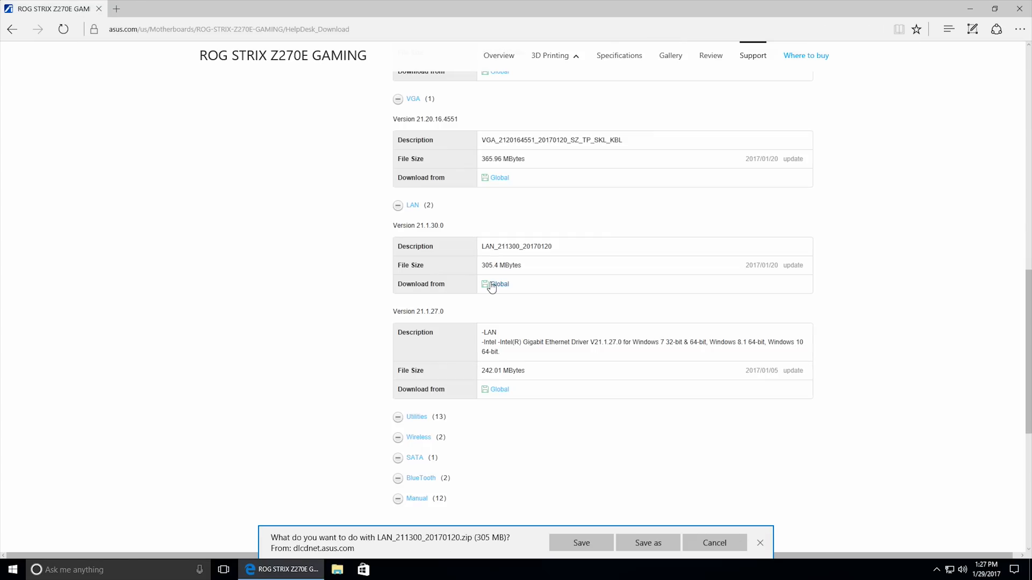
click(573, 544)
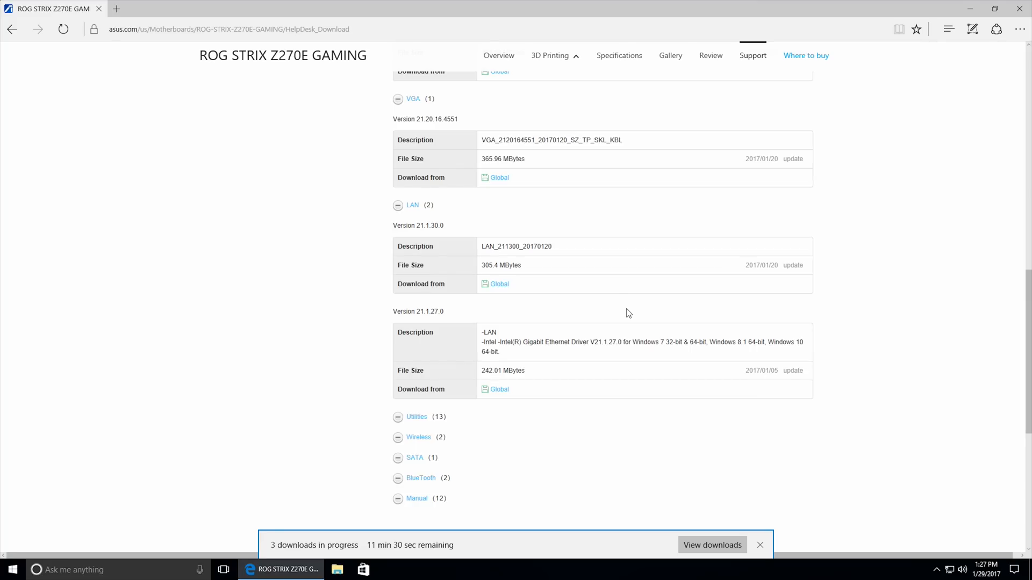
Expand the Utilities category and read through the available tools, from Aura to AI Suite 3 and the product registration program.
scroll(629, 314, down, 2)
click(414, 343)
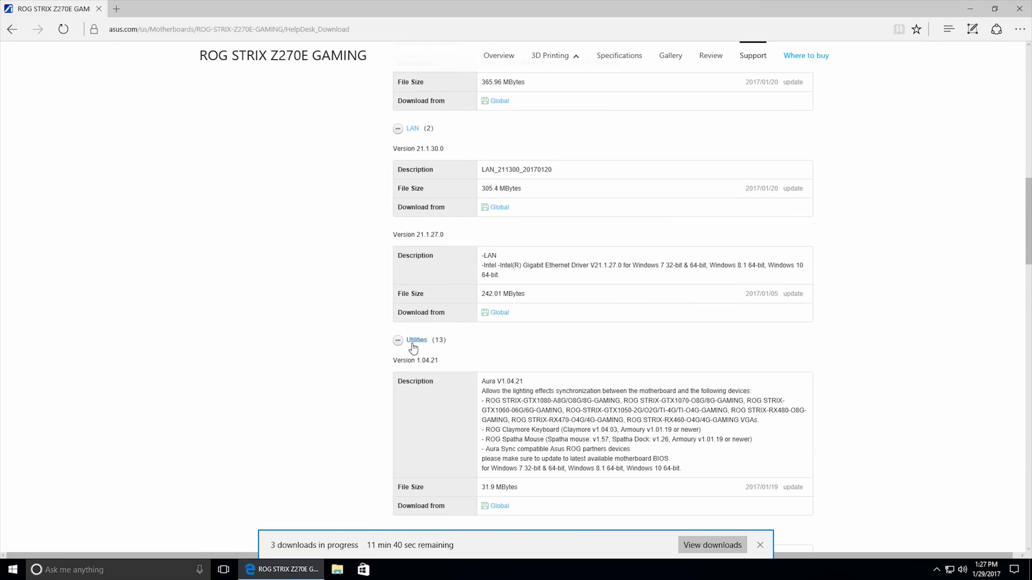
scroll(387, 355, down, 6)
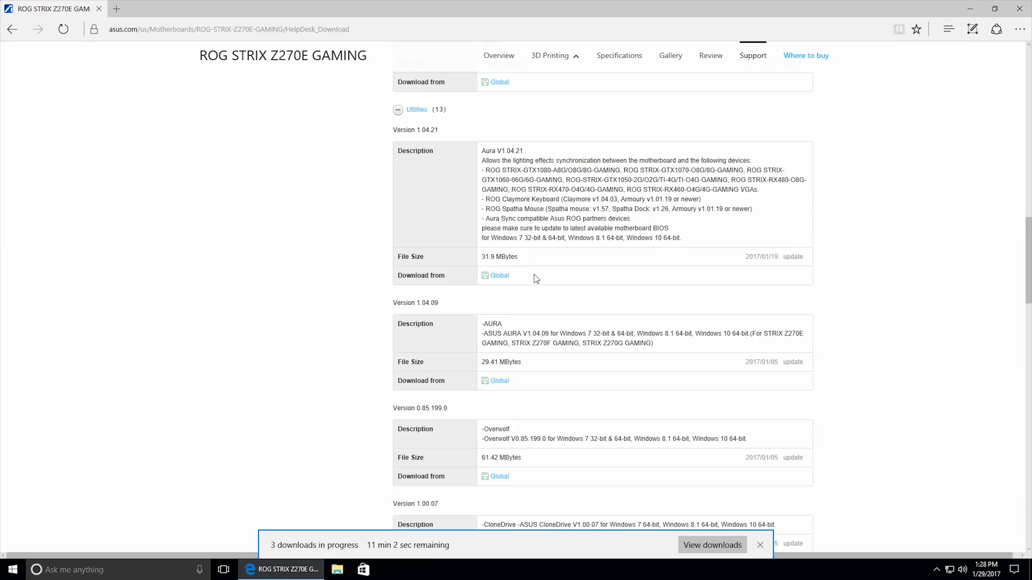
scroll(537, 279, down, 3)
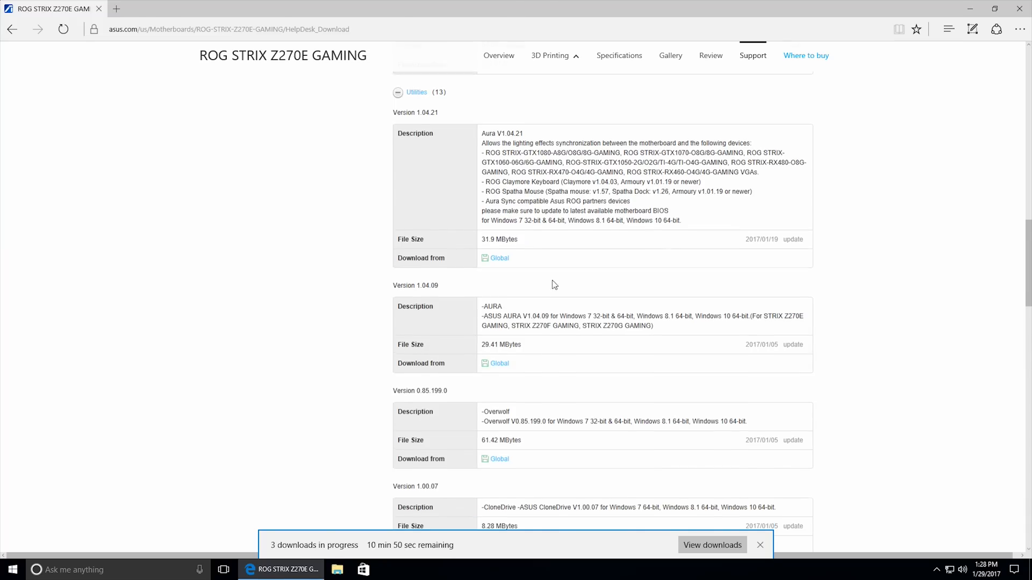
scroll(567, 287, down, 2)
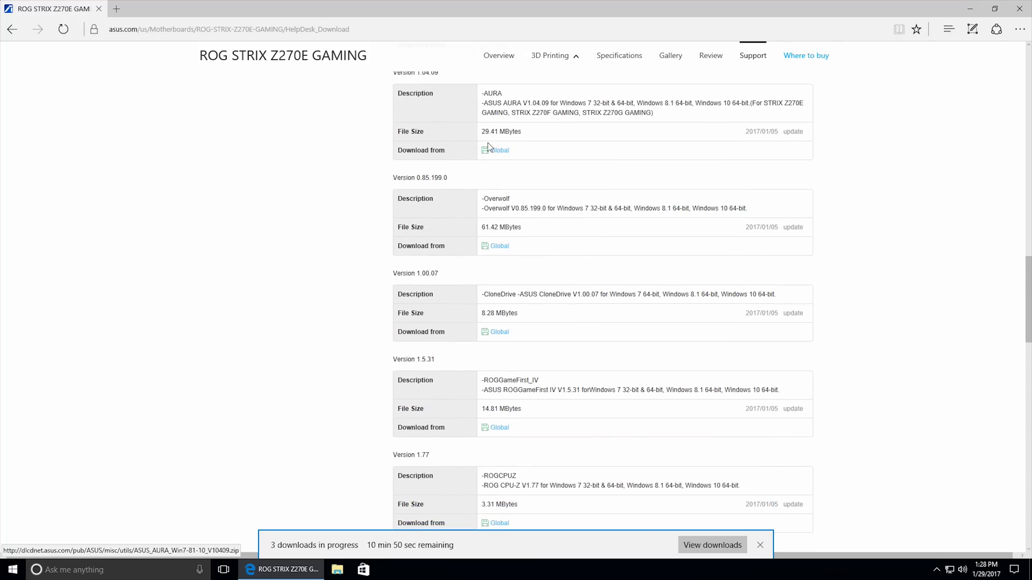
scroll(533, 446, down, 4)
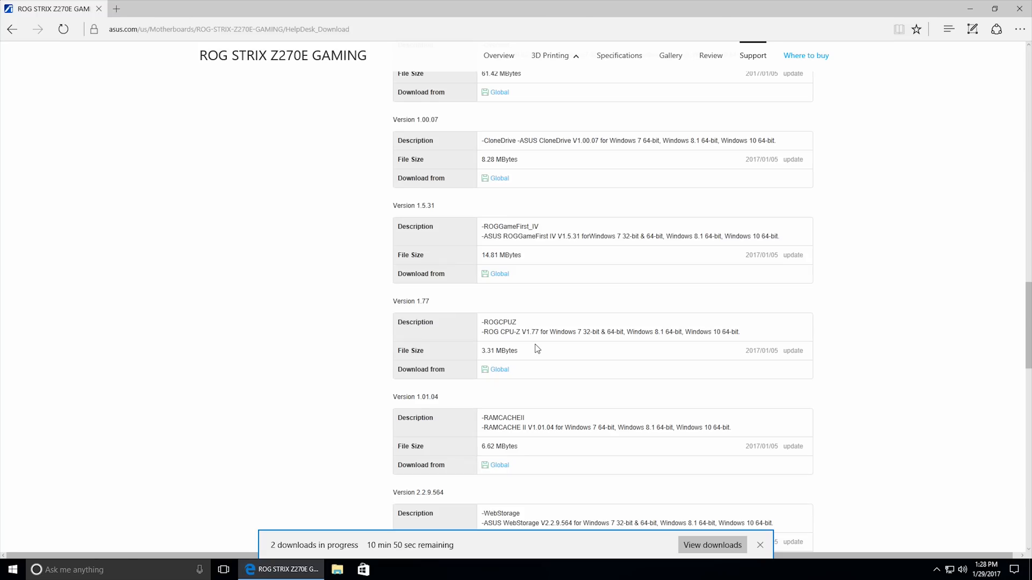
scroll(540, 349, down, 3)
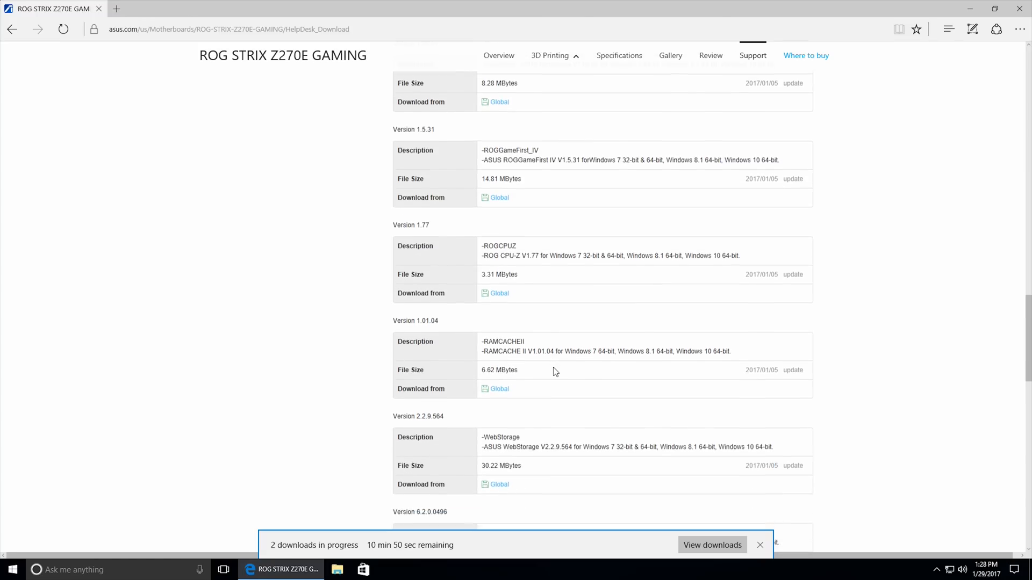
scroll(557, 376, down, 5)
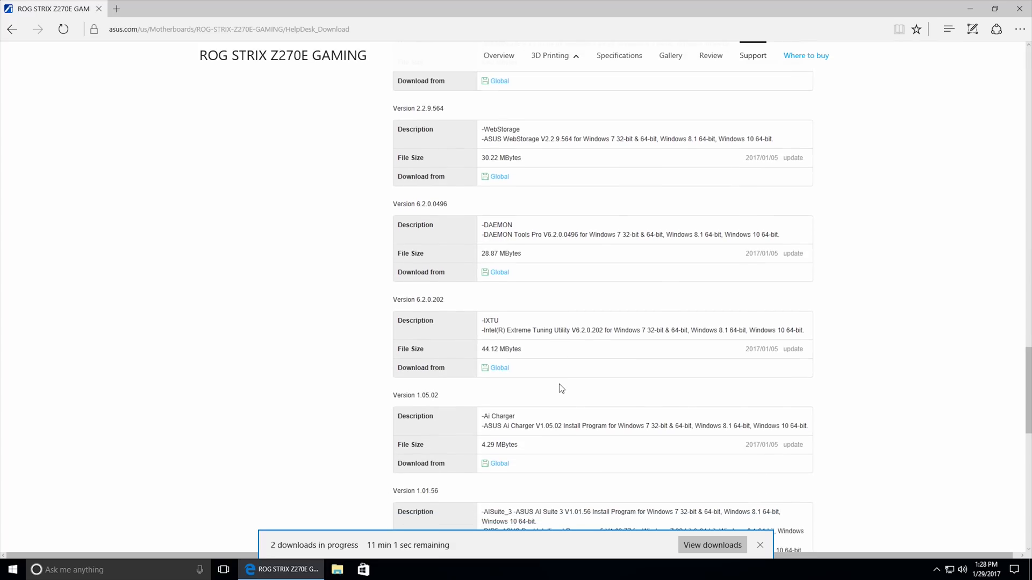
scroll(560, 388, down, 4)
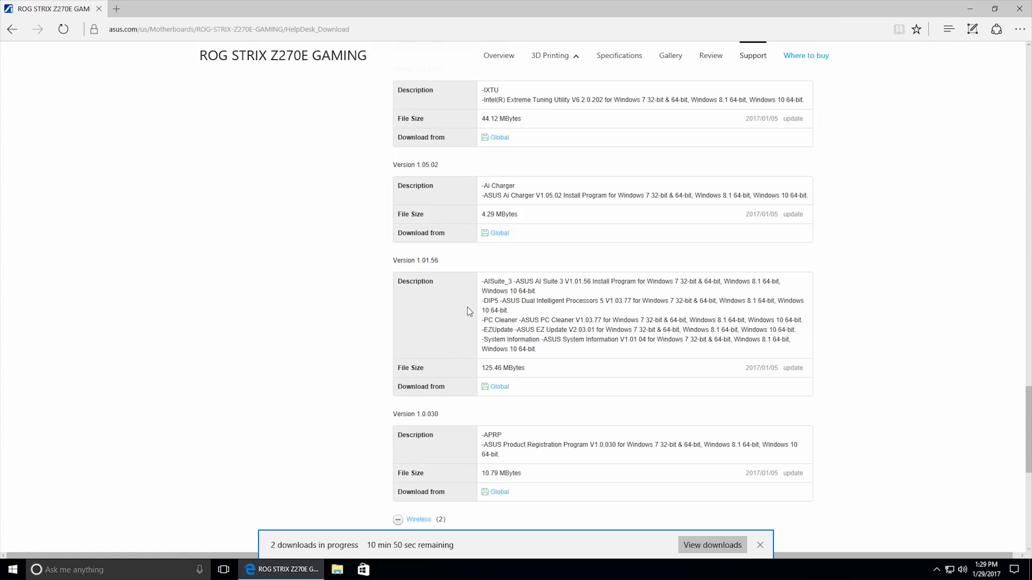
scroll(384, 321, down, 3)
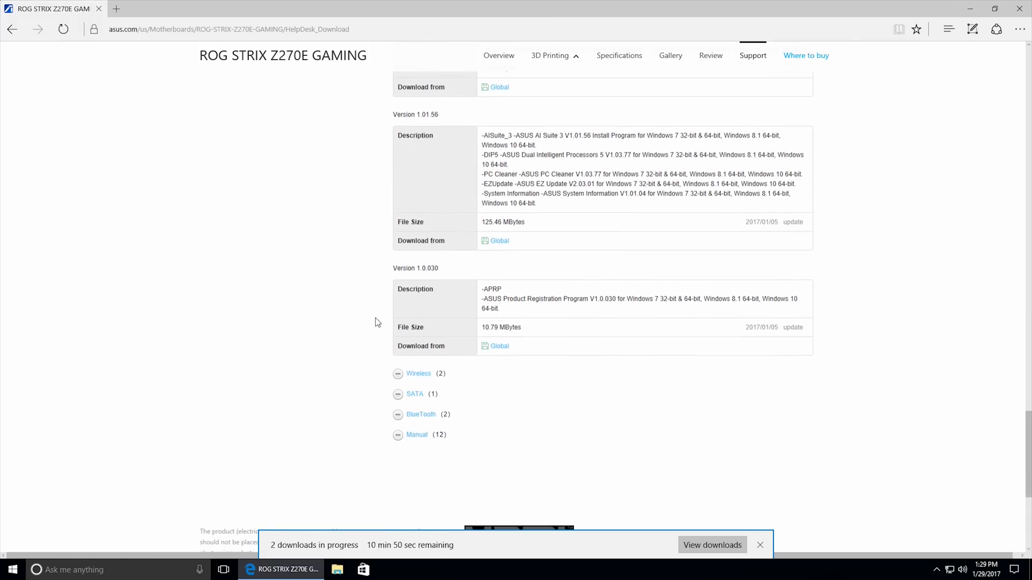
Expand the Wireless category and save the version 12.0.0.285 WIFI_Win10_64 driver from the Global server.
scroll(377, 322, down, 1)
click(417, 290)
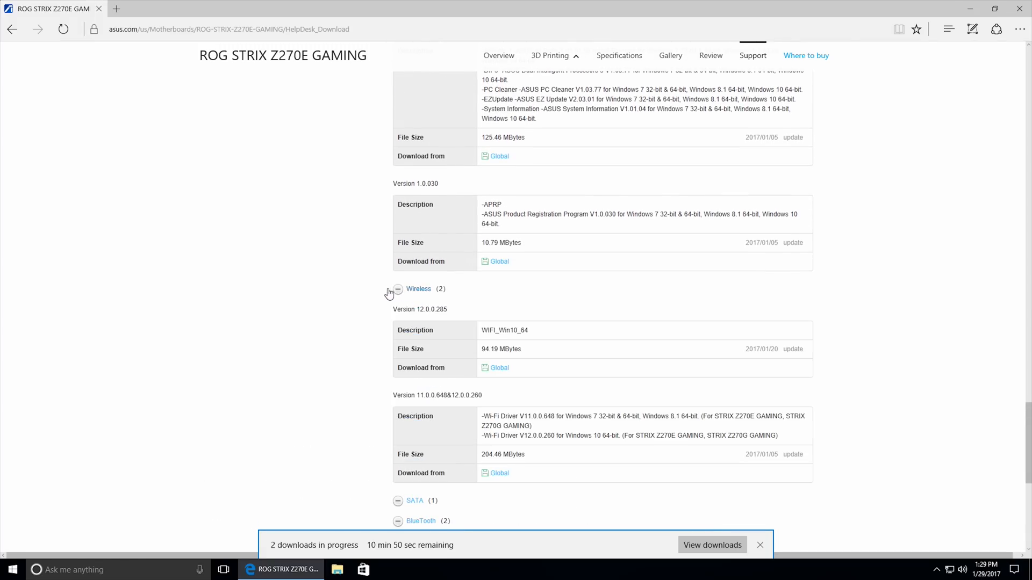
scroll(393, 293, down, 1)
scroll(382, 295, down, 1)
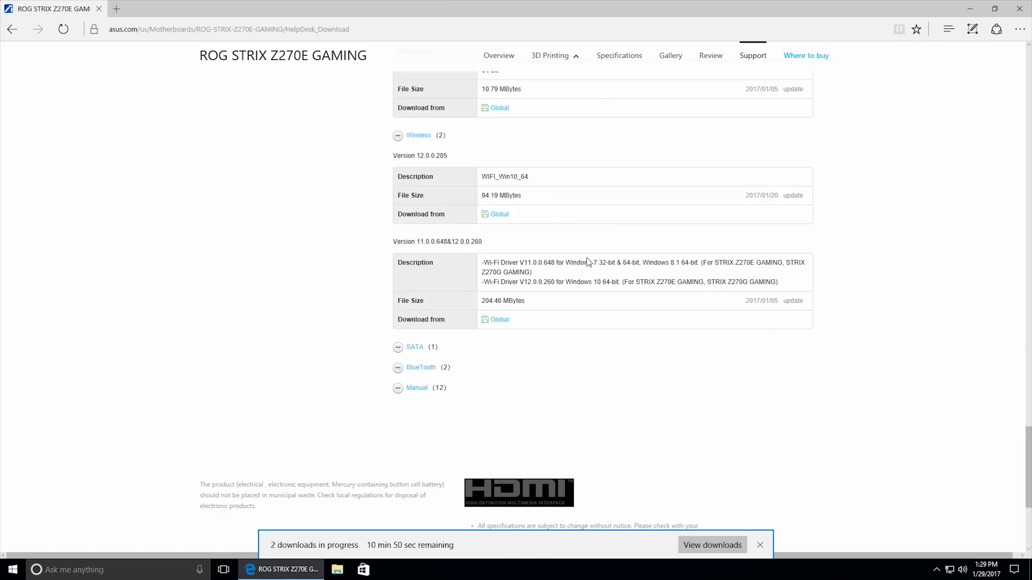
click(502, 215)
click(562, 543)
Expand the SATA category and save the version 15.2.0.1020 driver IRST_Win7-81-10_V15201020.zip from the Global server.
click(412, 348)
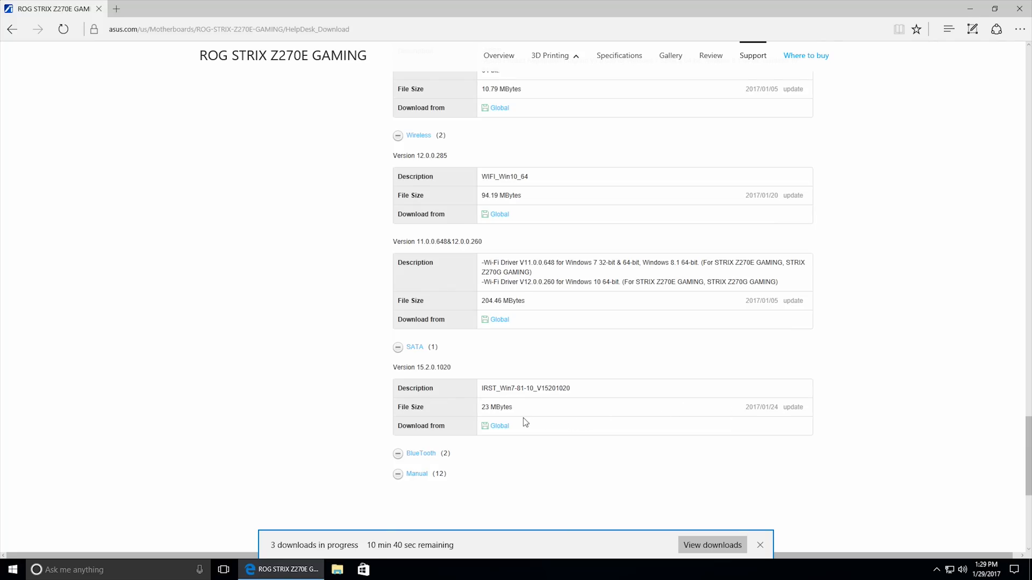
click(499, 426)
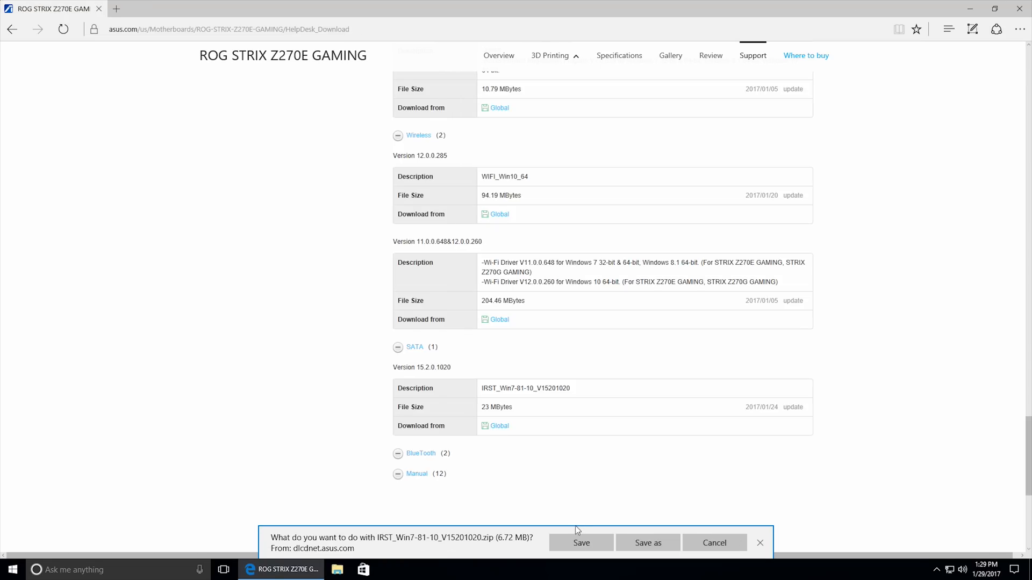
click(580, 543)
scroll(590, 403, down, 2)
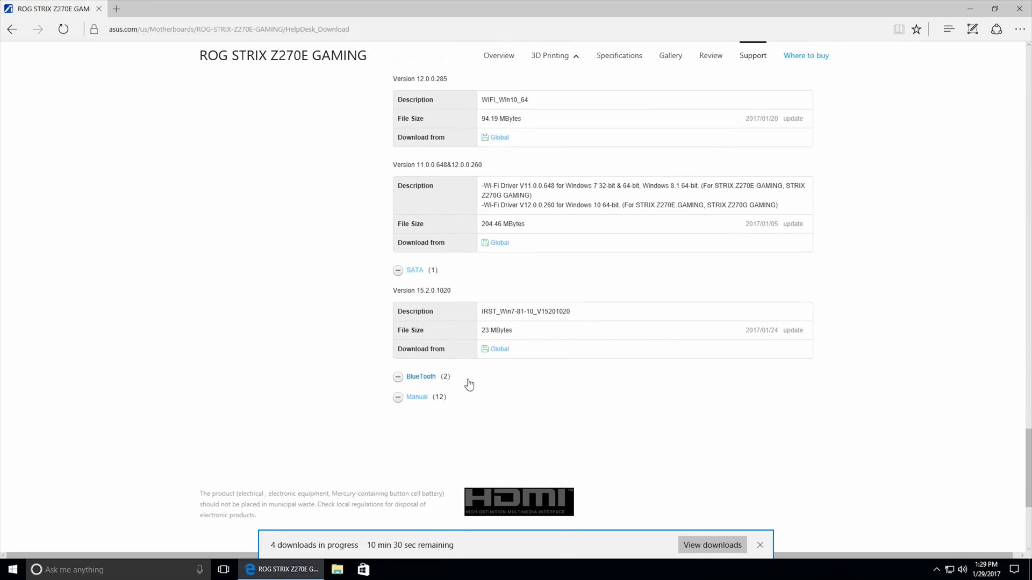
Expand the BlueTooth category and save the version 10.0.0.285 driver Bluetooth_Win10_64.zip from the Global server.
click(422, 376)
scroll(359, 358, down, 3)
scroll(363, 360, up, 2)
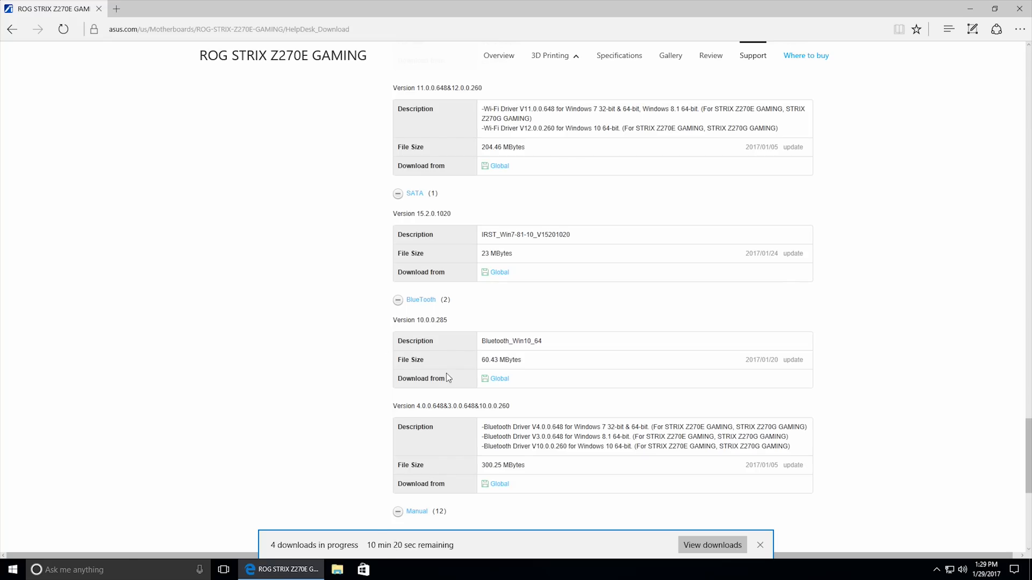
click(489, 381)
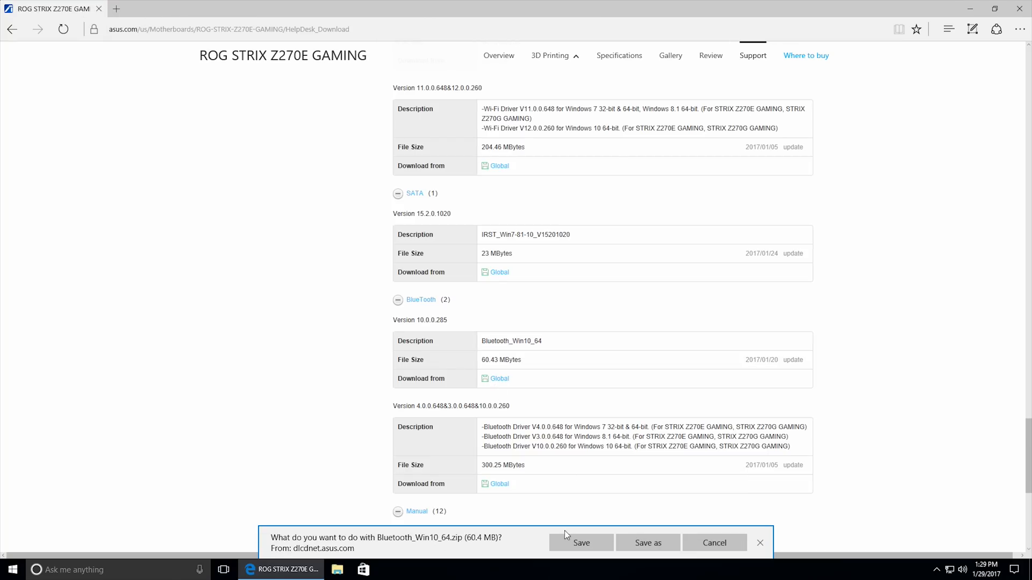
click(580, 543)
Expand the Manual category and look through the manuals and setup guides offered for the motherboard.
scroll(616, 361, down, 3)
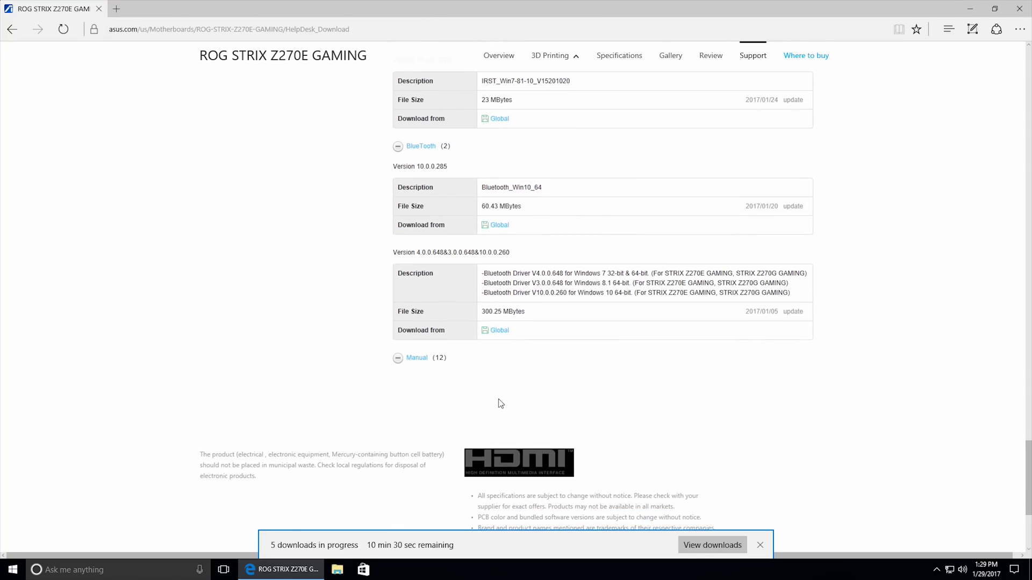
click(417, 358)
scroll(337, 346, down, 3)
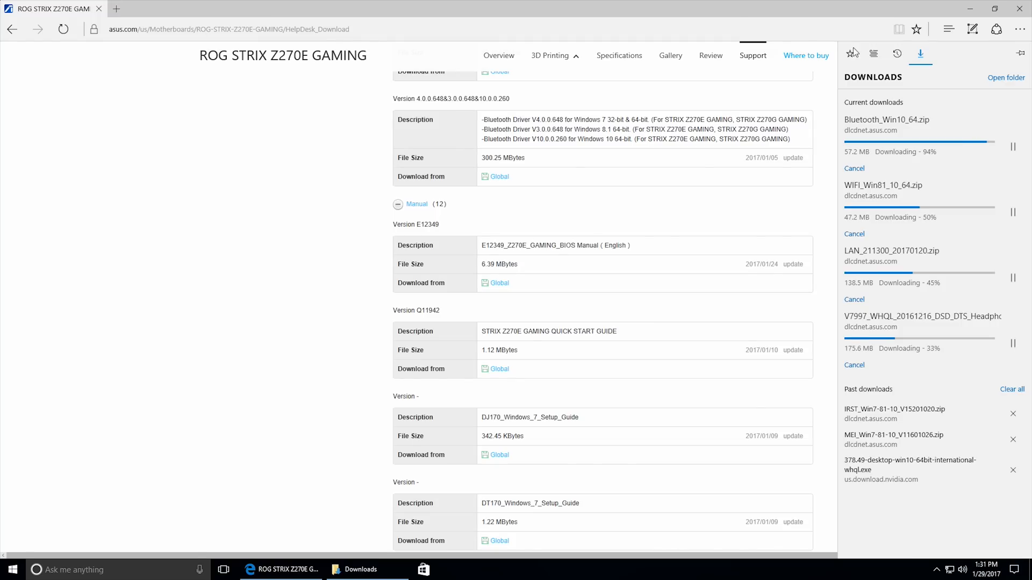
Minimize the browser, turn off the occasional suggestions in Start through the suggested Microsoft Edge entry, and close the settings.
click(978, 5)
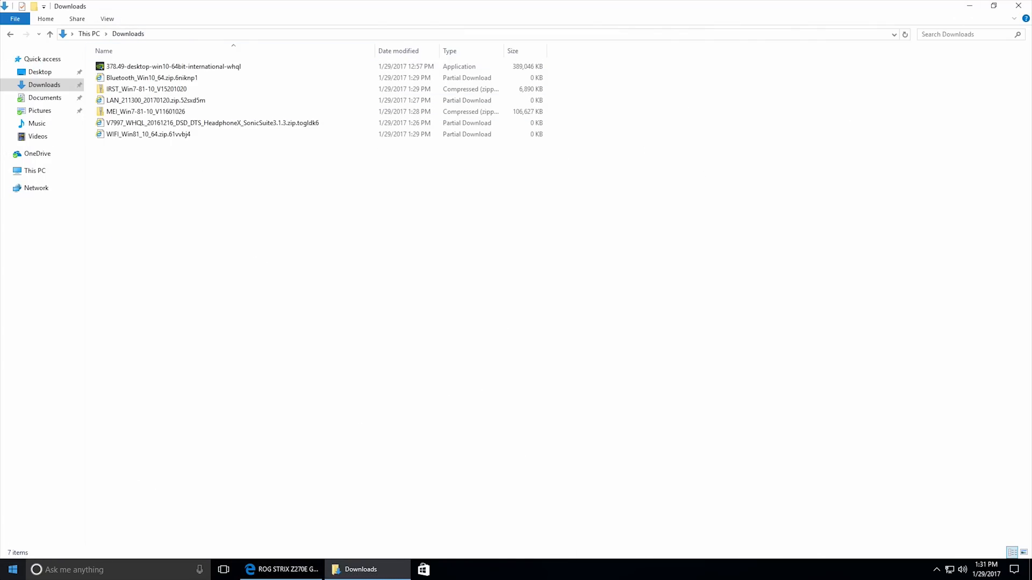
click(13, 569)
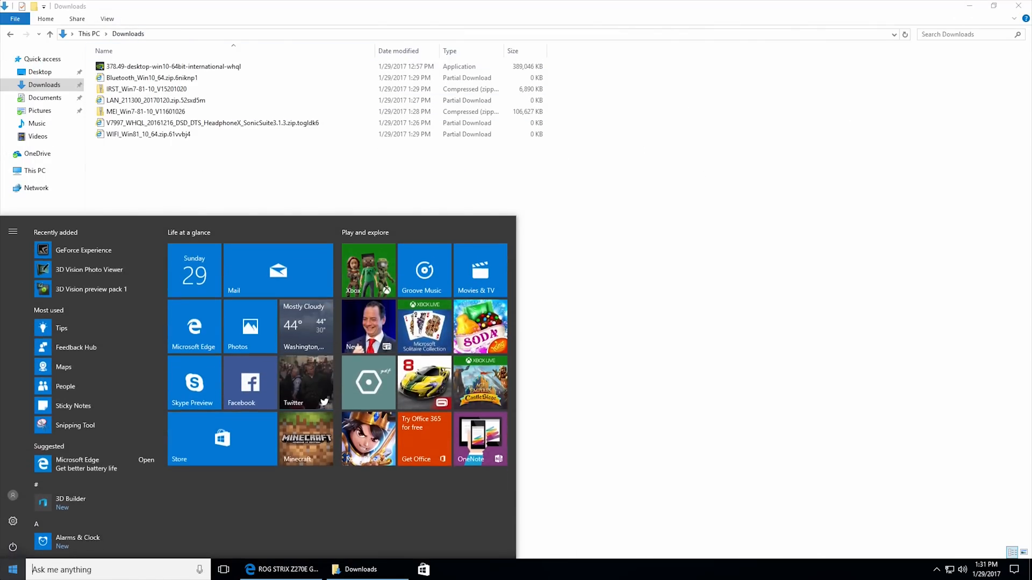
right_click(82, 461)
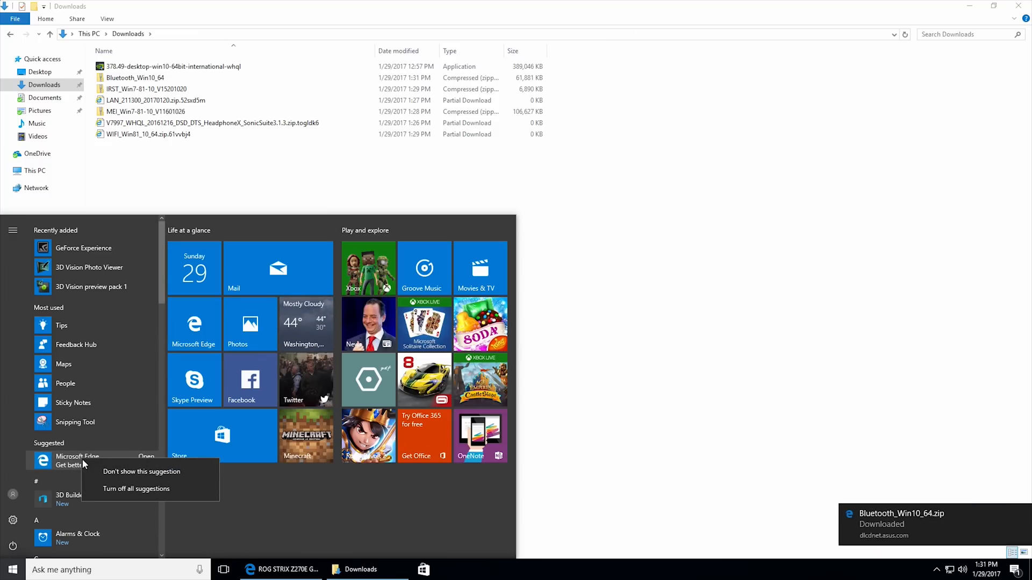
click(112, 486)
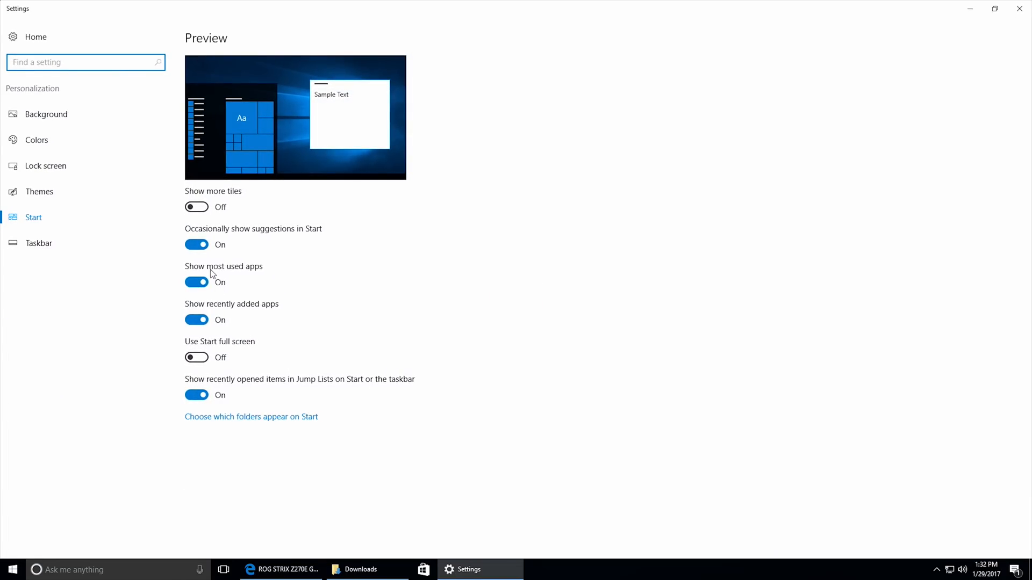
click(201, 249)
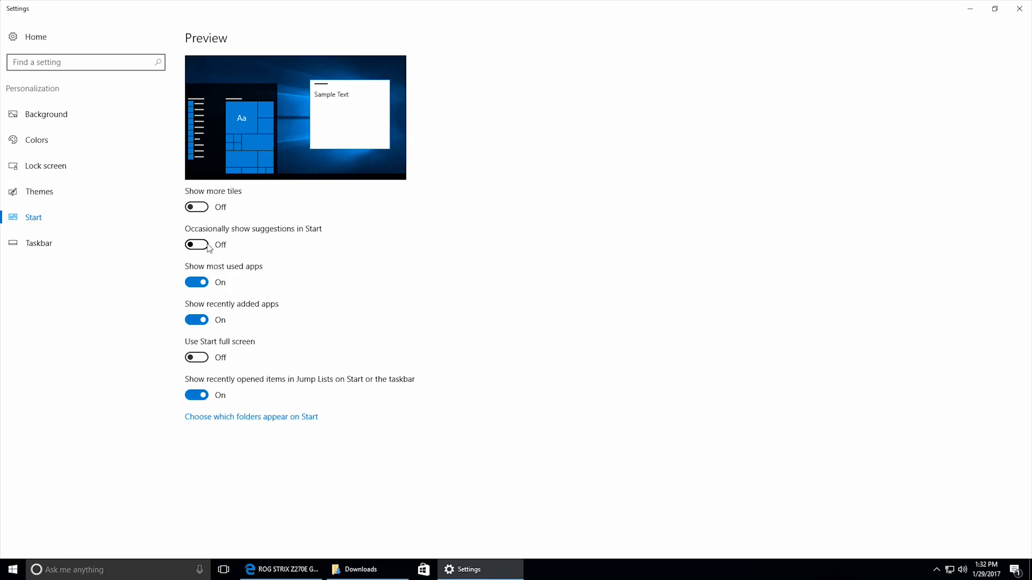
click(1019, 9)
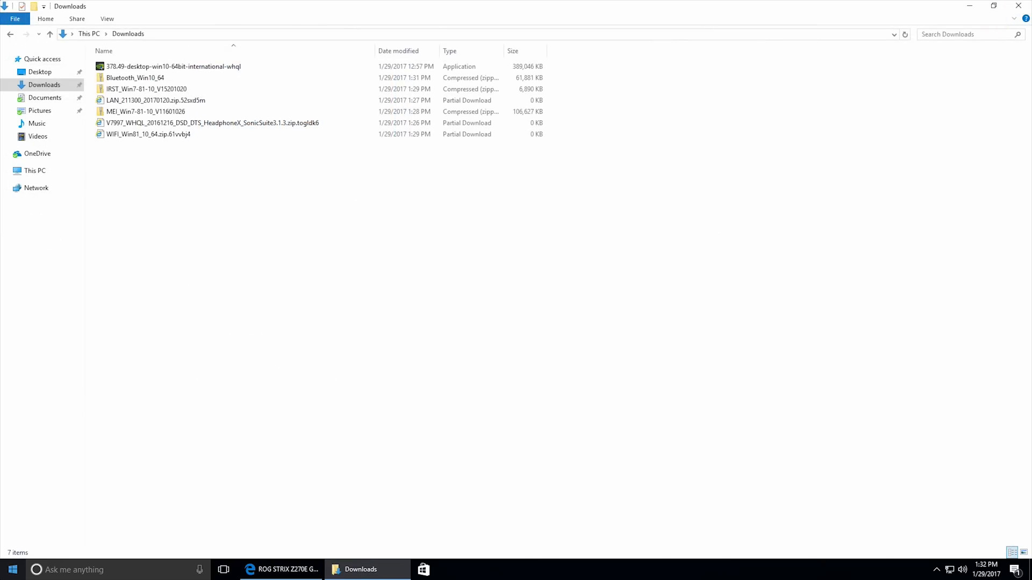
Open the installed apps list in the Windows system settings and uninstall 3D Builder.
click(12, 569)
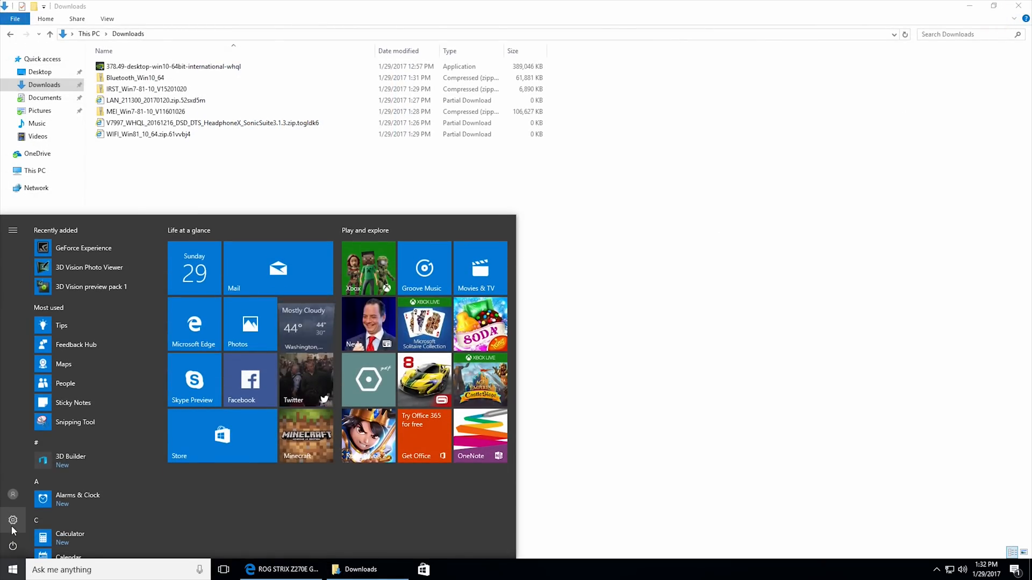
click(13, 520)
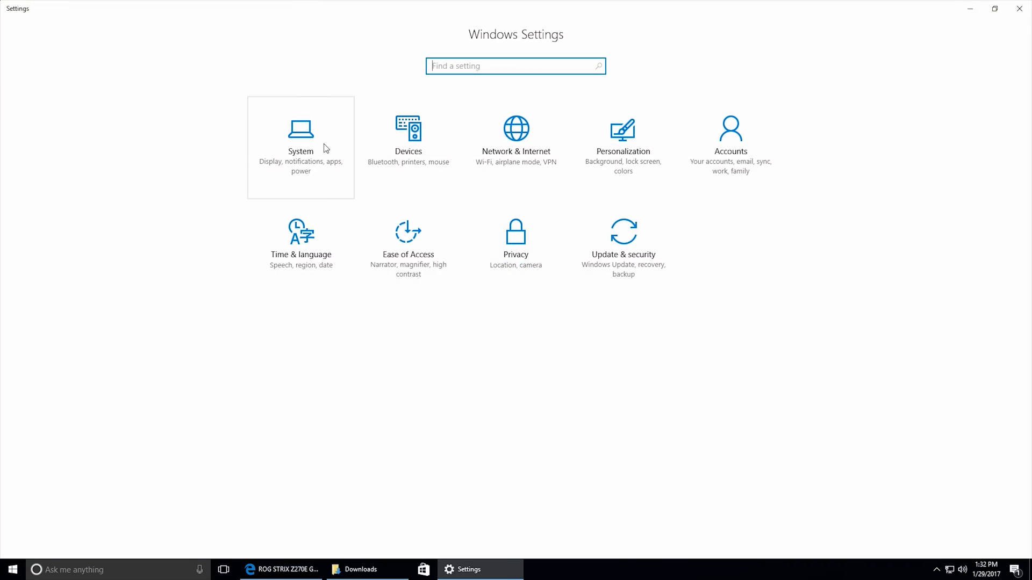
click(325, 149)
click(120, 140)
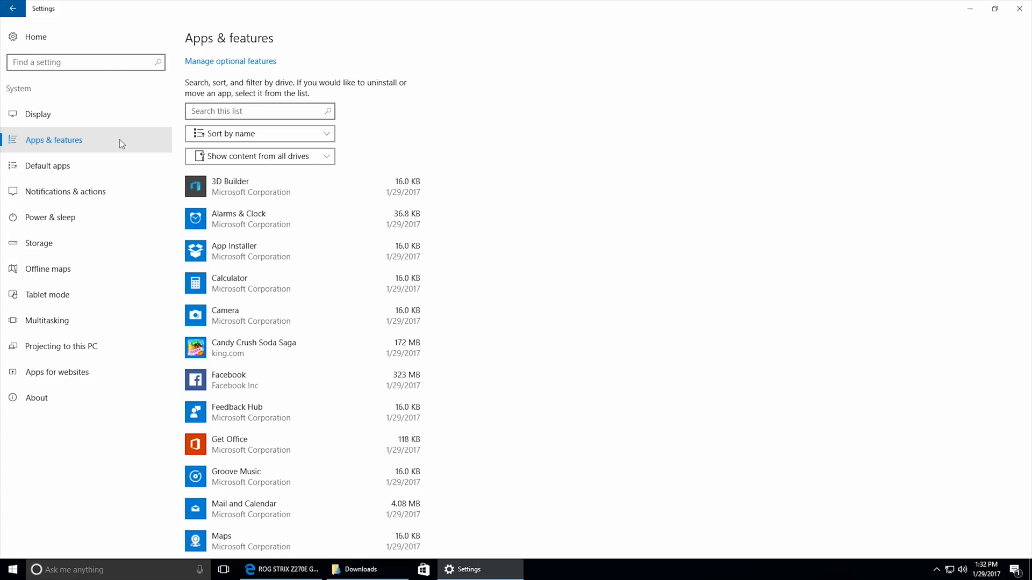
click(352, 192)
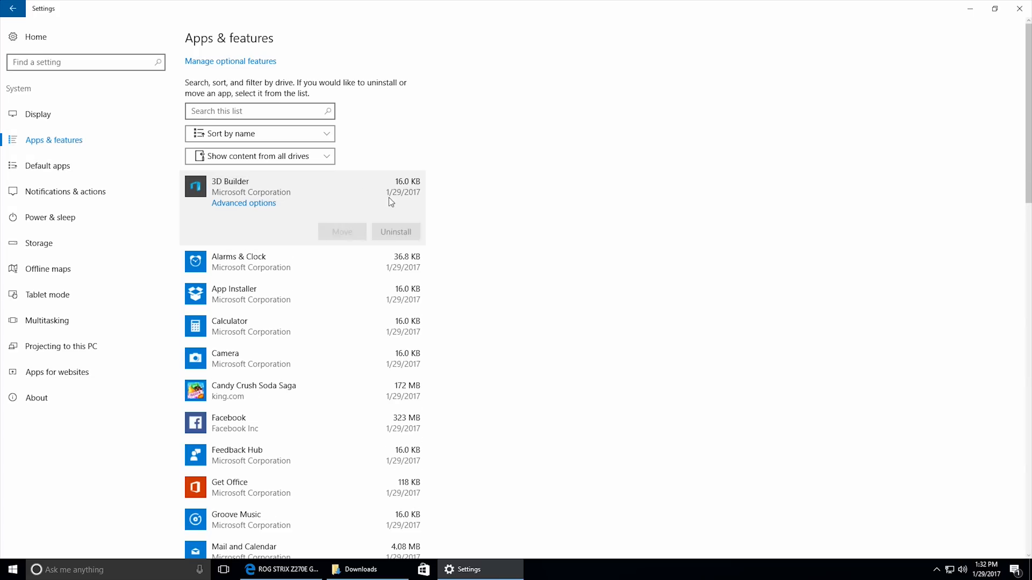
click(410, 236)
click(440, 210)
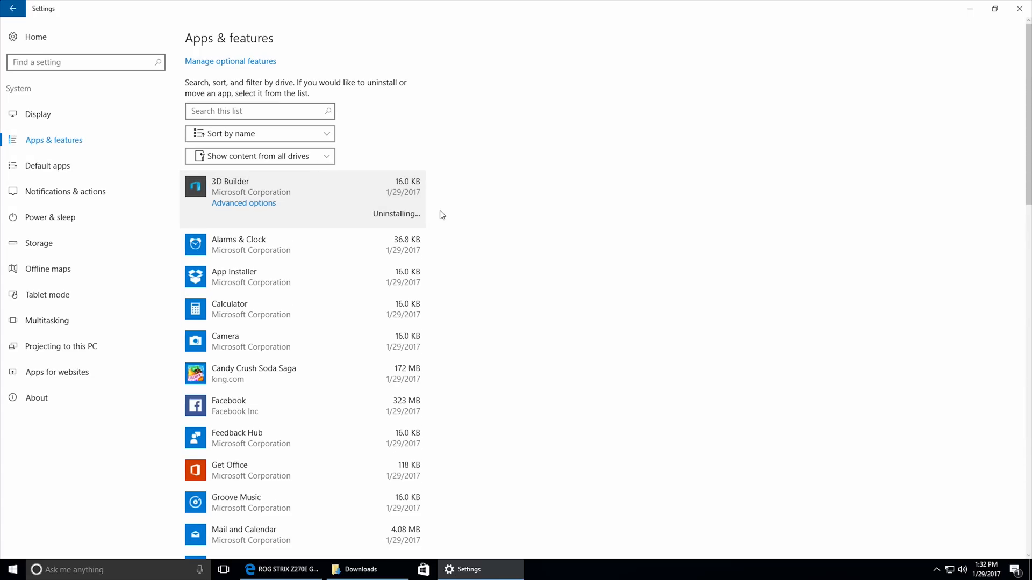
Uninstall the preinstalled Candy Crush Soda Saga and Facebook apps.
click(373, 373)
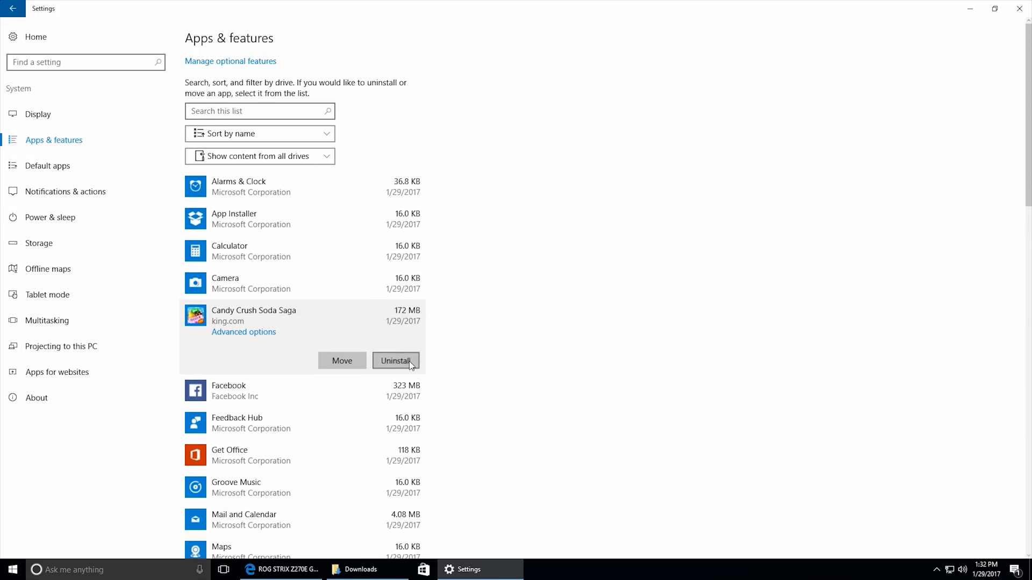
click(402, 362)
click(444, 335)
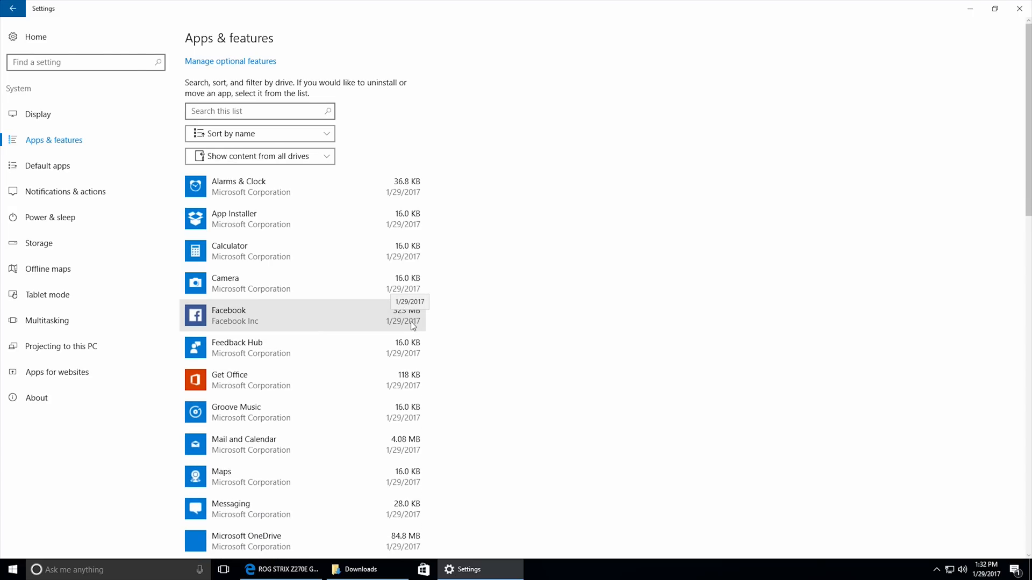
click(410, 321)
click(401, 361)
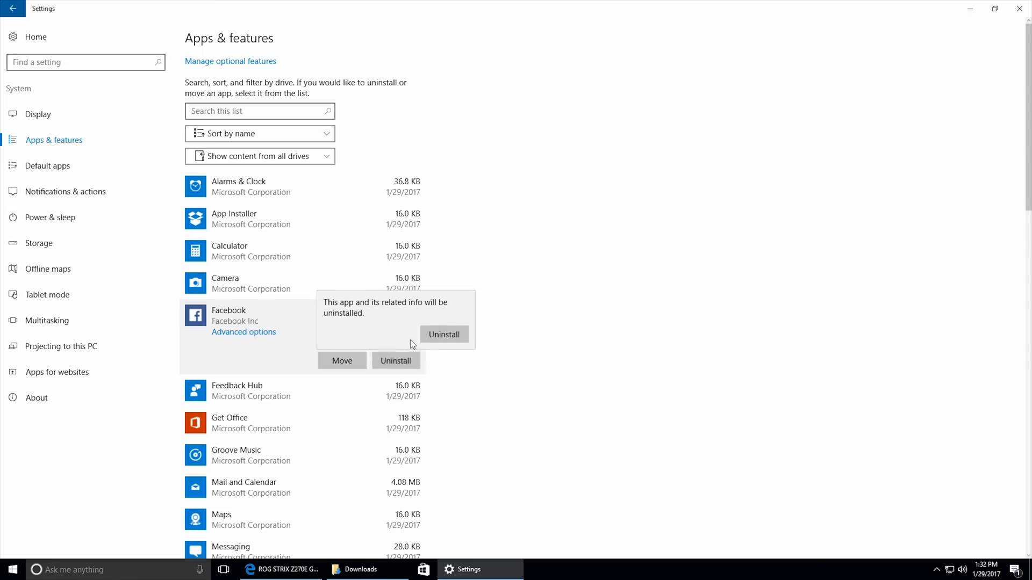
click(435, 337)
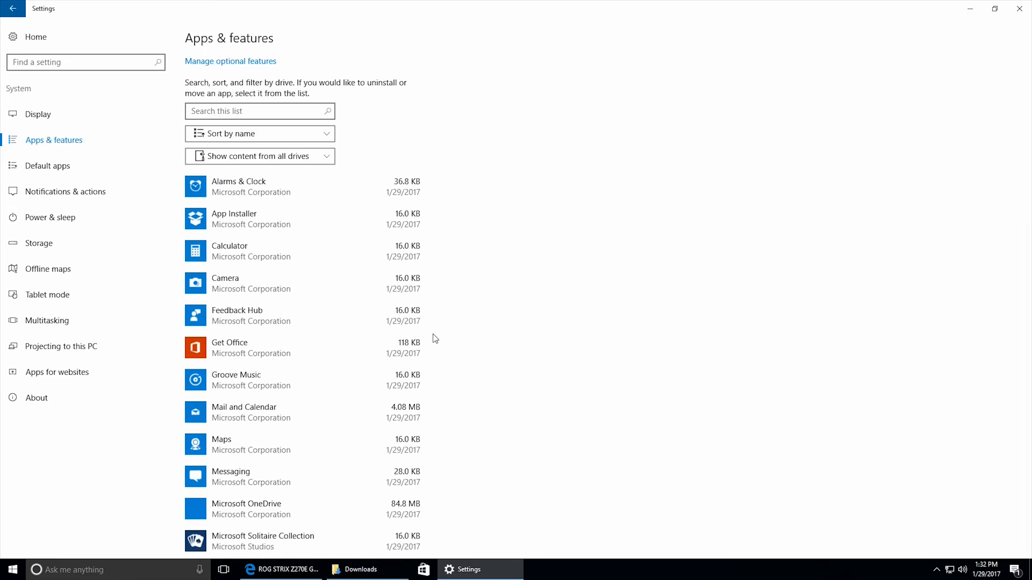
Uninstall the preinstalled Feedback Hub and Get Office apps.
click(414, 323)
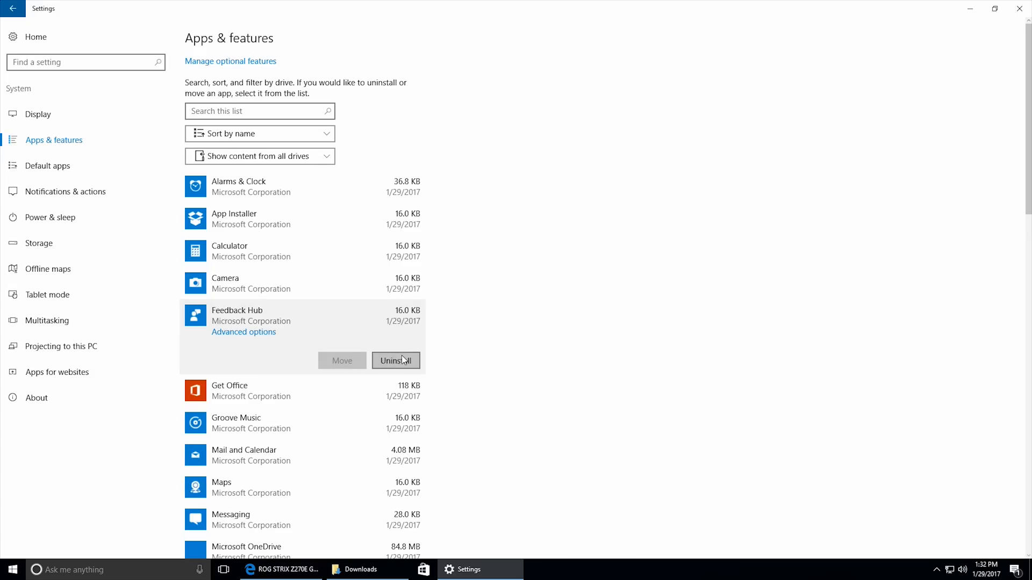
click(409, 359)
click(430, 339)
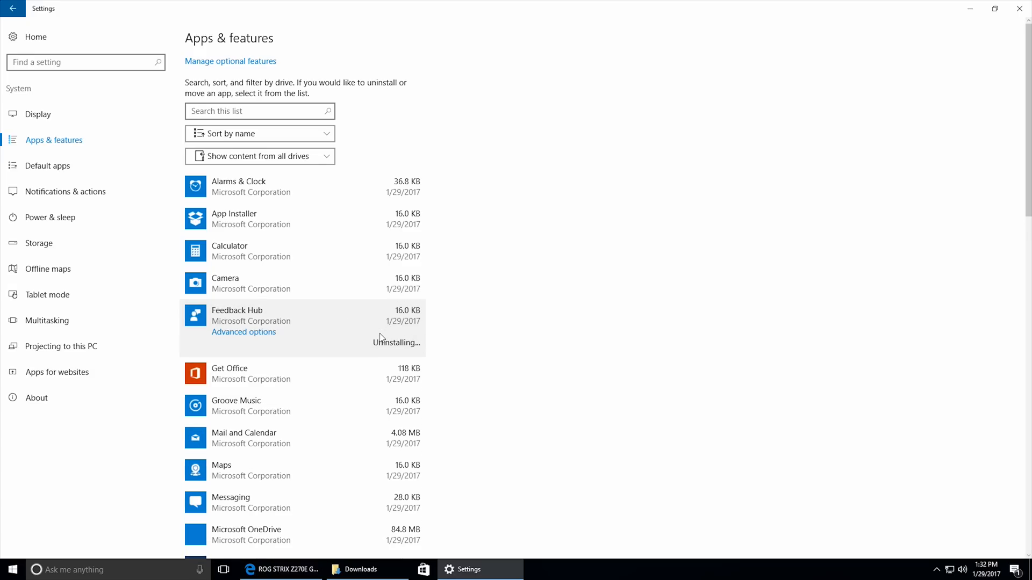
click(407, 326)
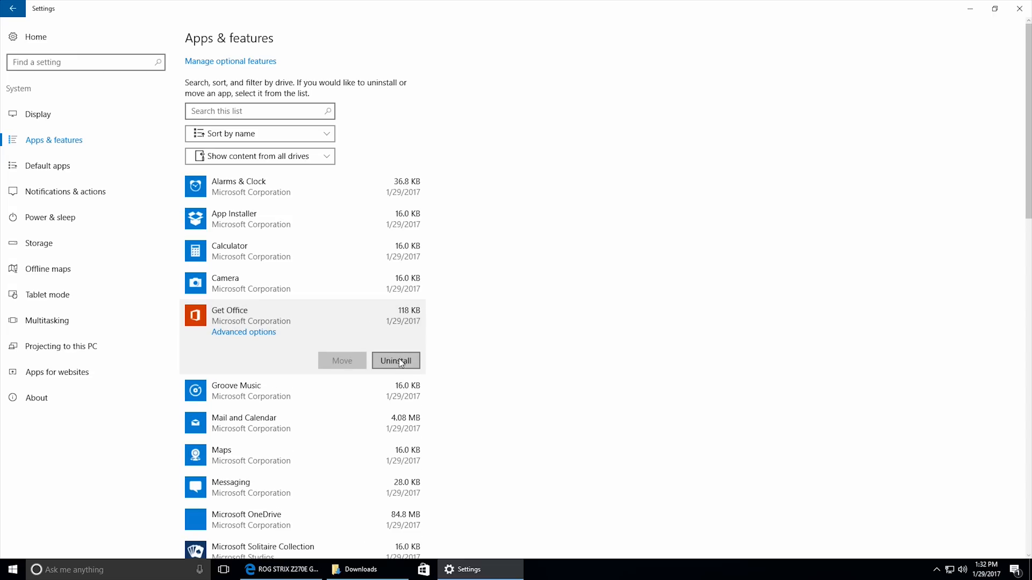
click(398, 359)
click(430, 337)
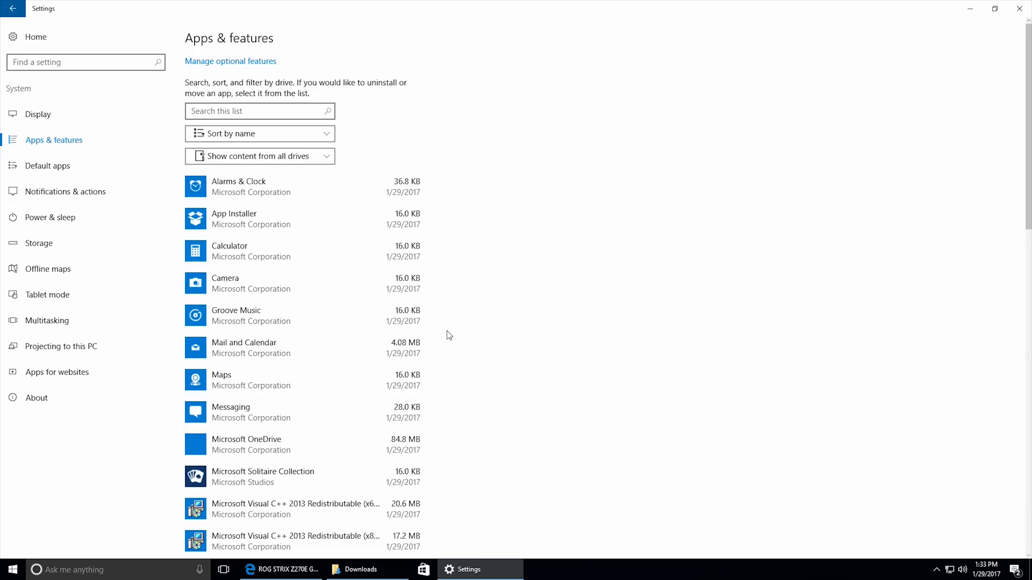
Uninstall Minecraft: Windows 10 Edition and the News app from the installed apps.
scroll(450, 336, down, 5)
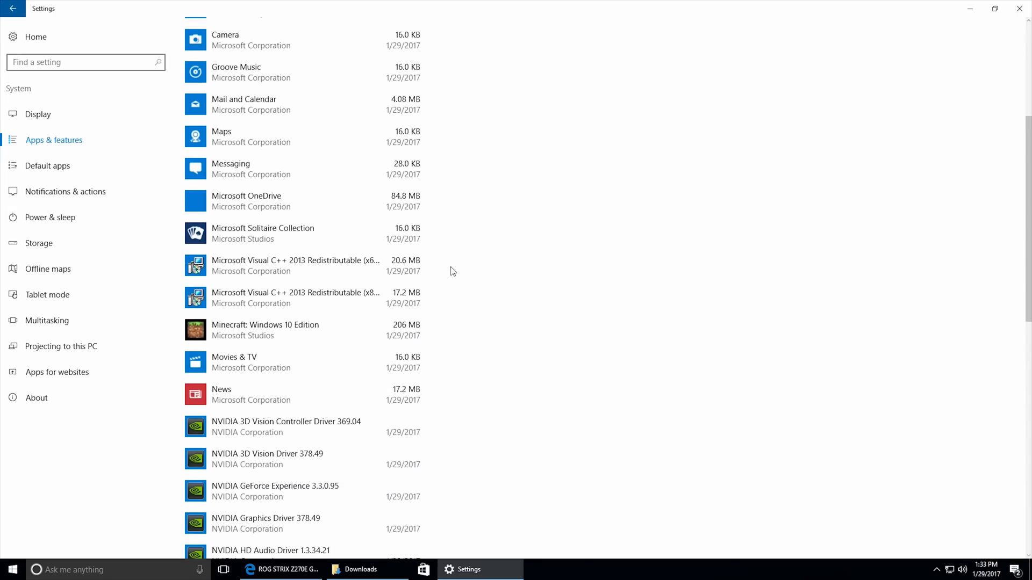
click(335, 329)
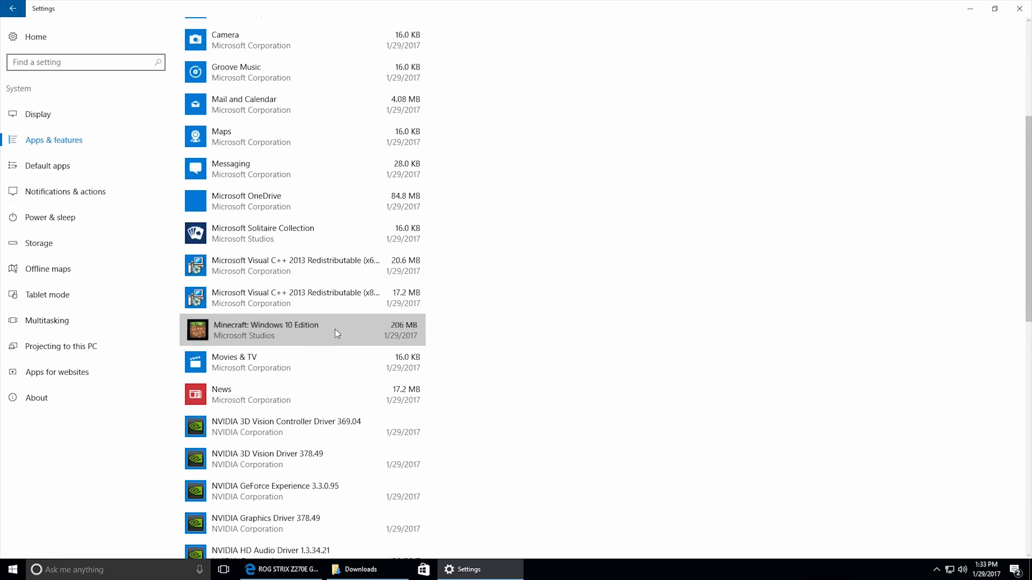
click(394, 375)
click(449, 349)
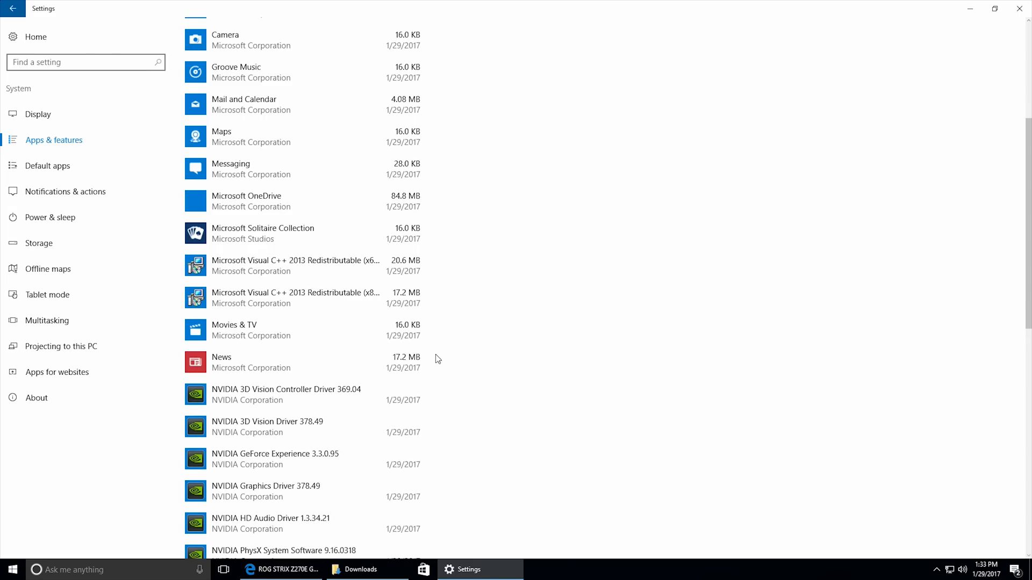
scroll(479, 333, down, 2)
click(417, 212)
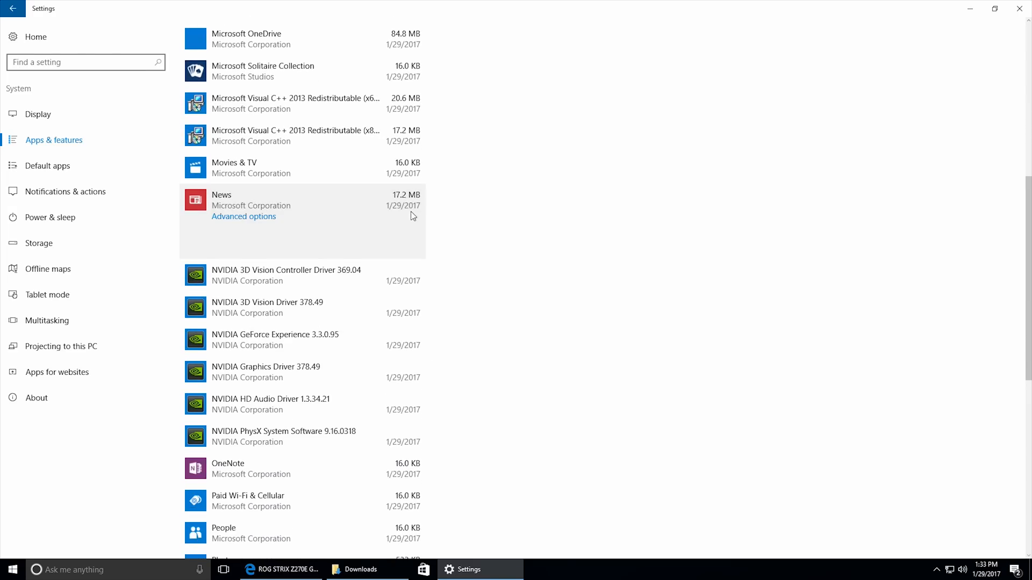
click(417, 244)
click(445, 219)
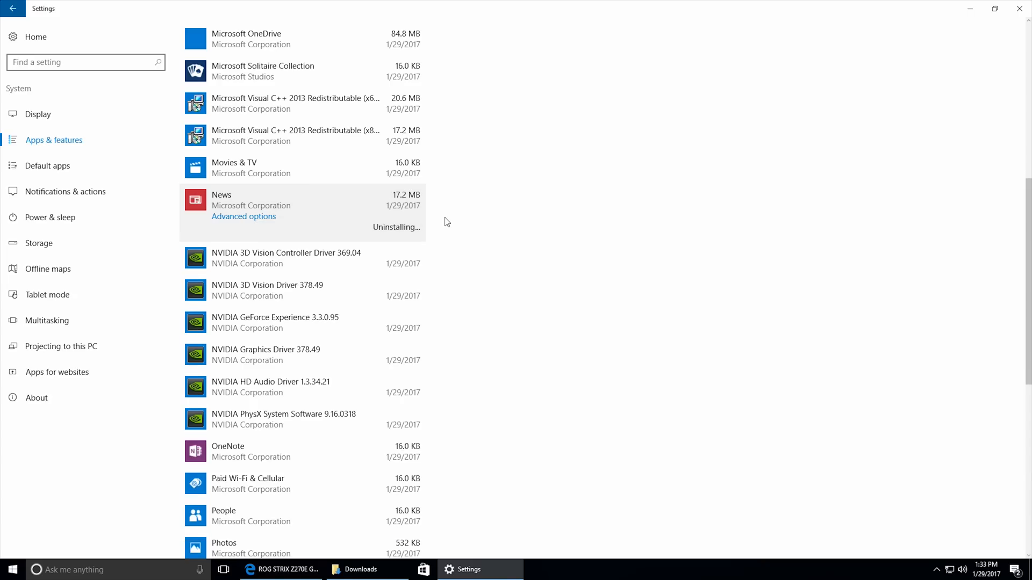
Uninstall the Paid Wi-Fi & Cellular app and the game Royal Revolt 2.
scroll(460, 284, down, 3)
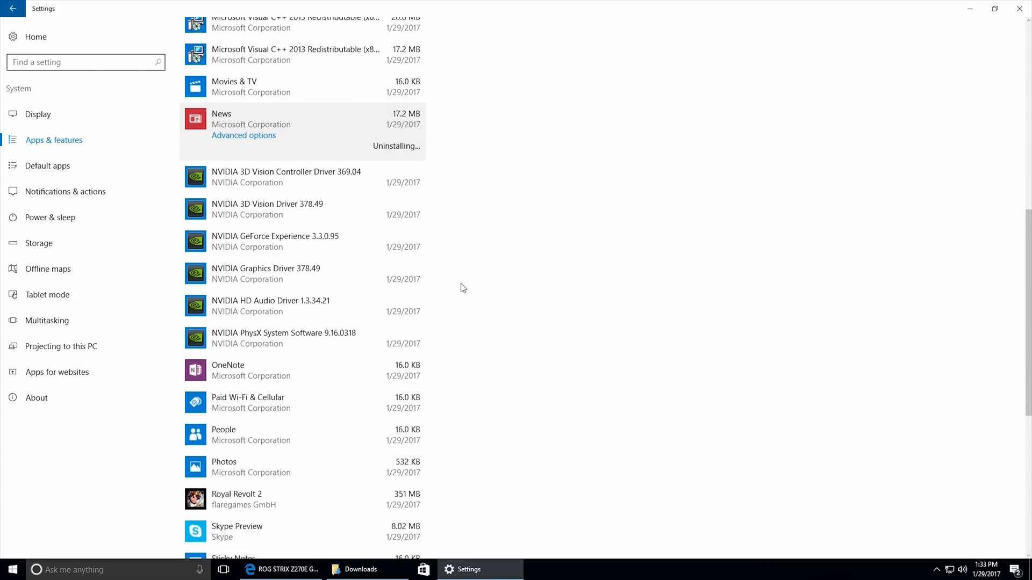
click(367, 322)
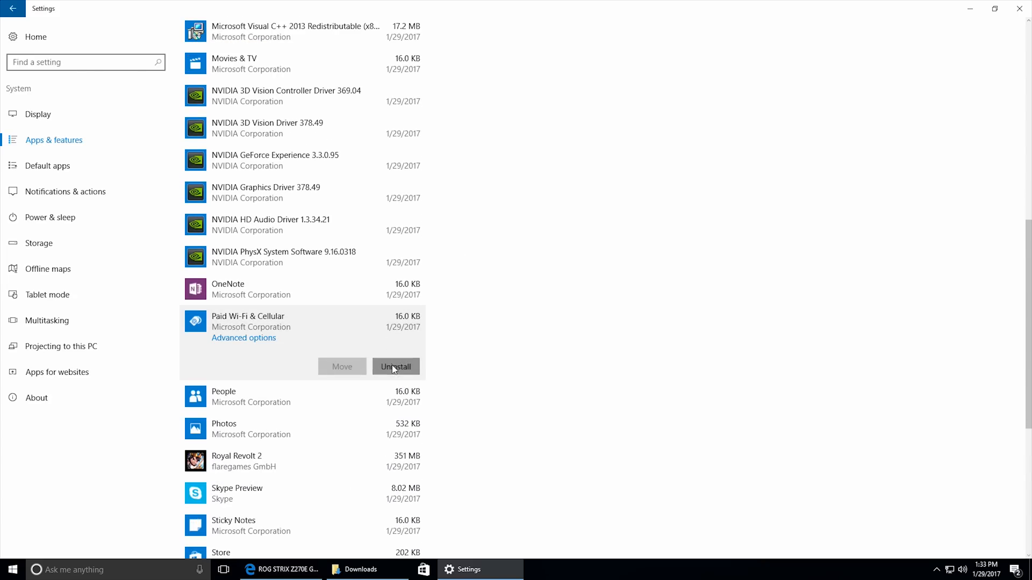
click(394, 367)
click(439, 343)
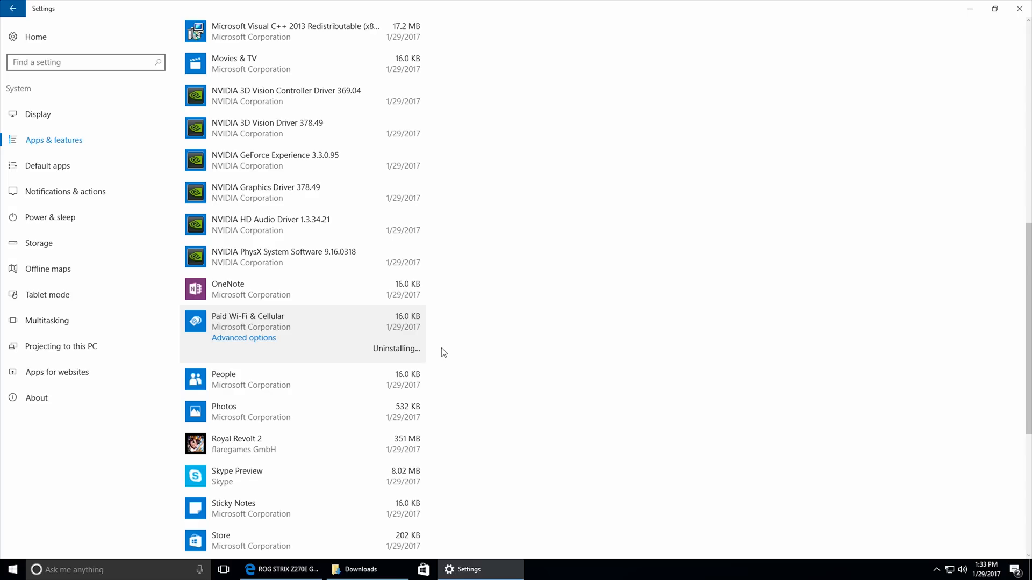
scroll(443, 354, down, 2)
click(410, 361)
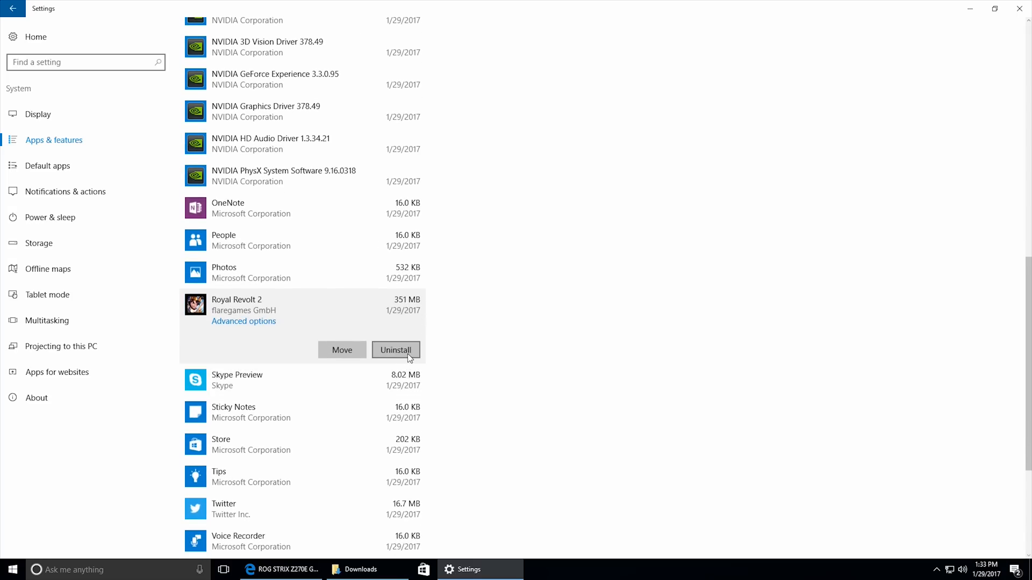
click(408, 353)
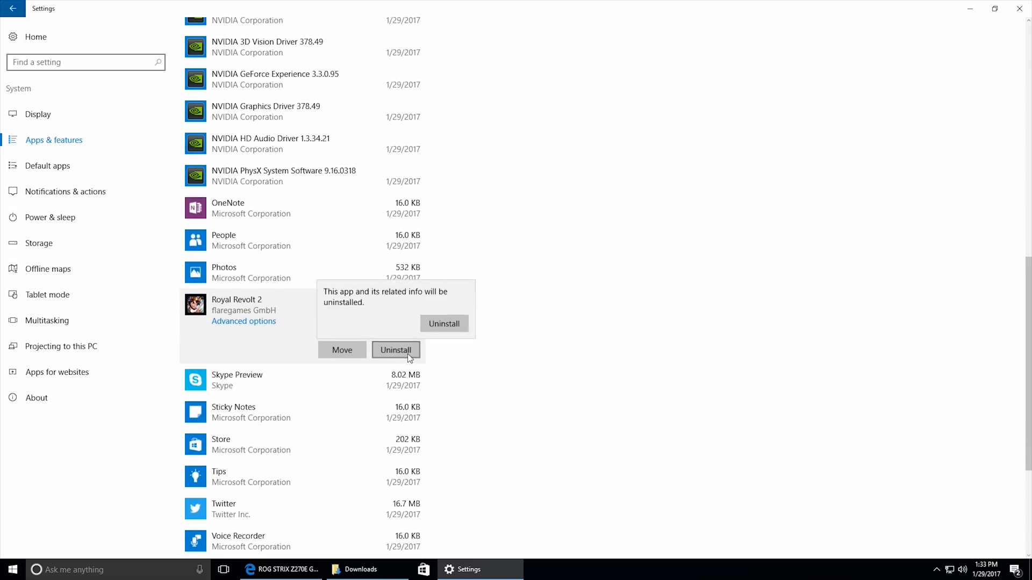
click(448, 321)
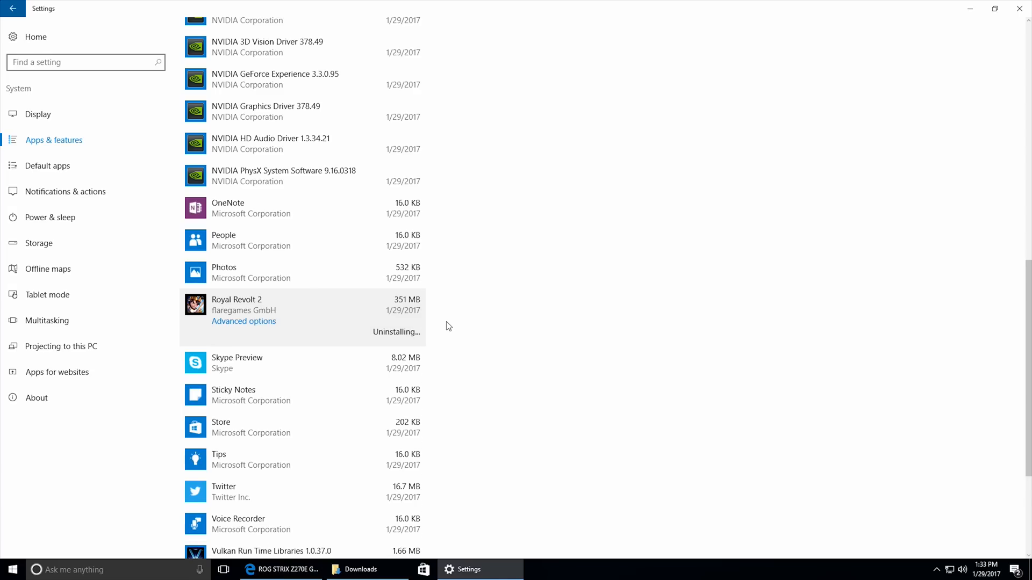
Uninstall the Skype Preview and Twitter apps, and close Settings.
click(400, 311)
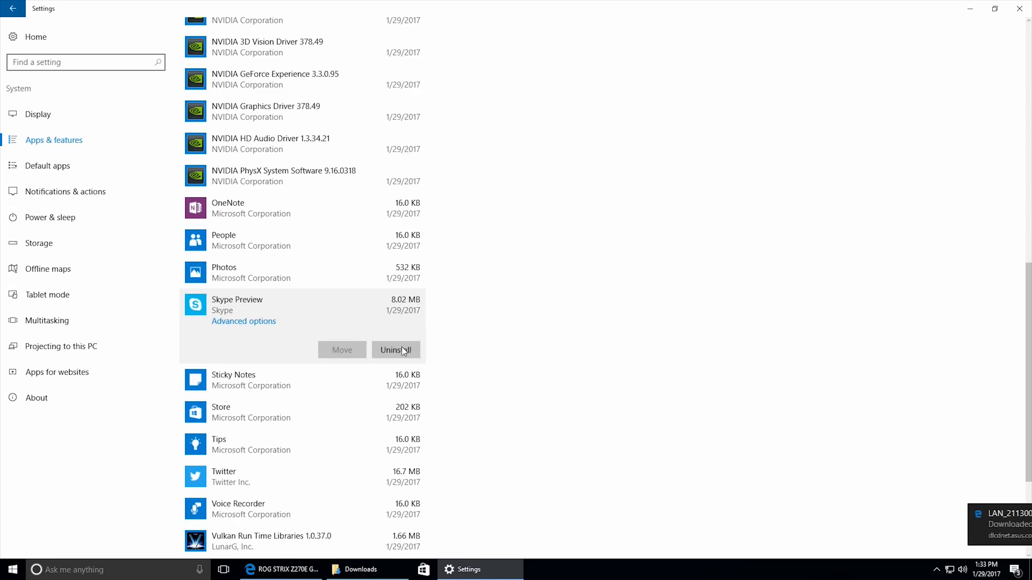
click(401, 348)
click(431, 320)
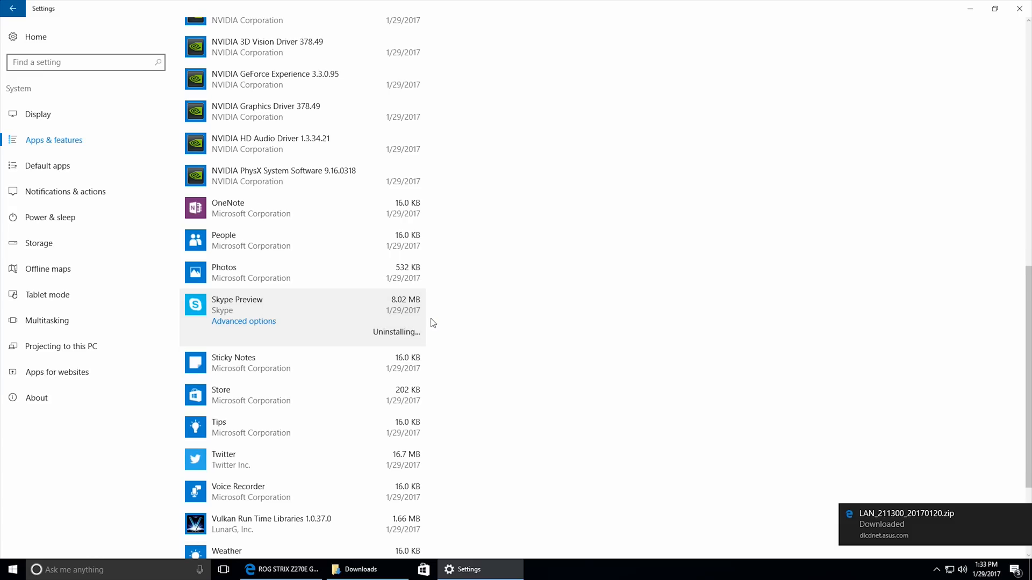
scroll(436, 339, down, 2)
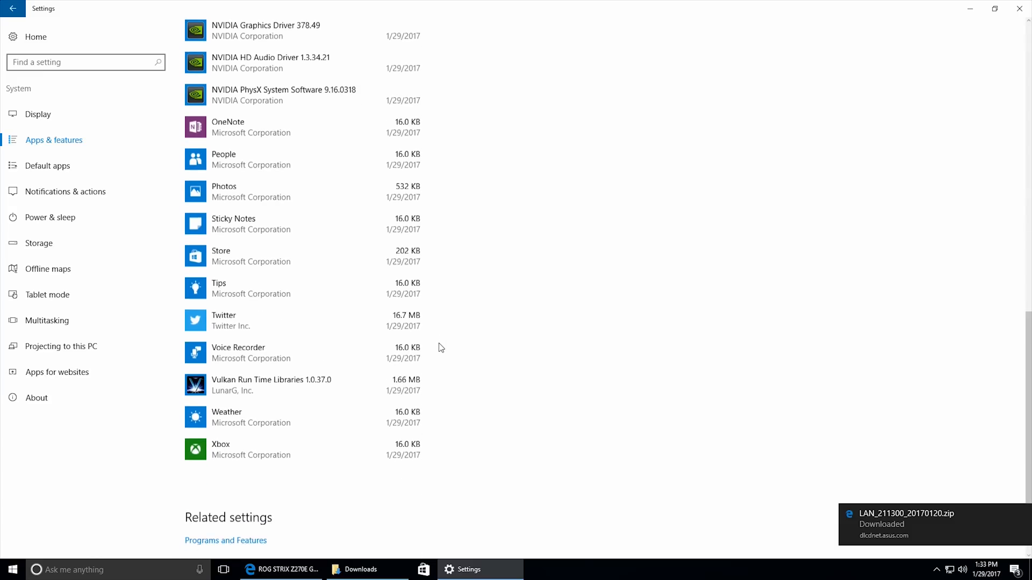
click(397, 314)
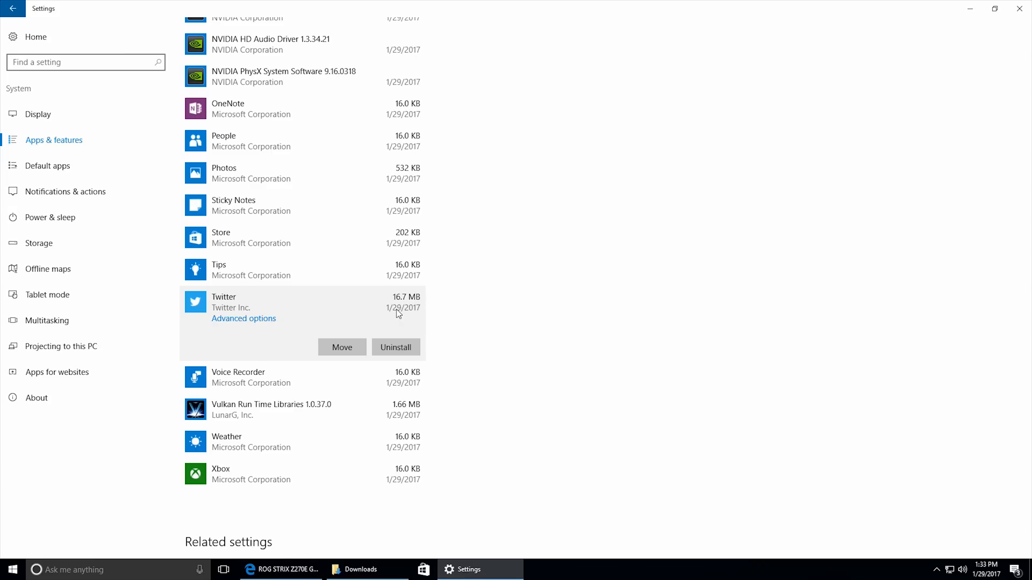
click(400, 345)
click(452, 321)
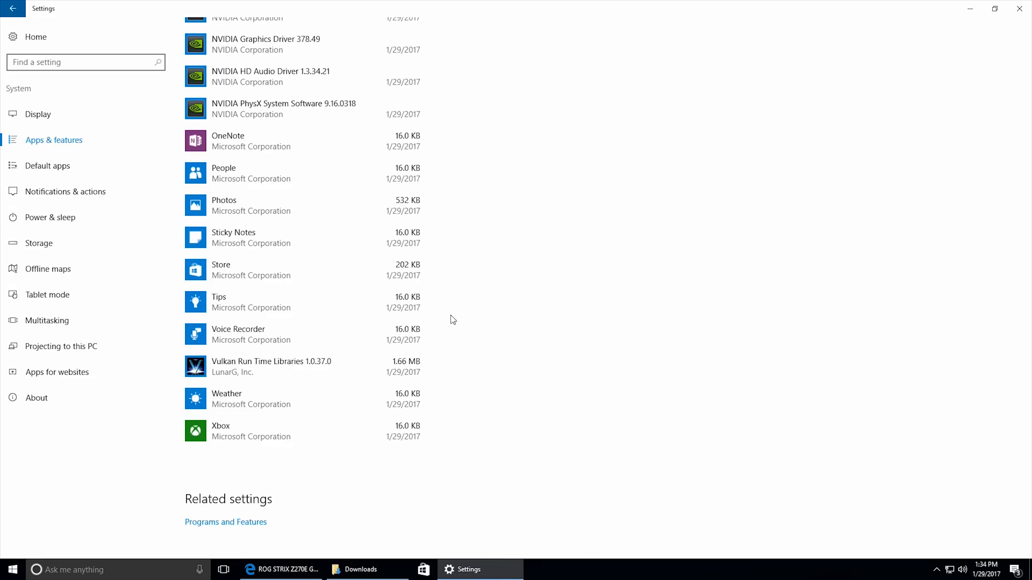
scroll(452, 320, up, 15)
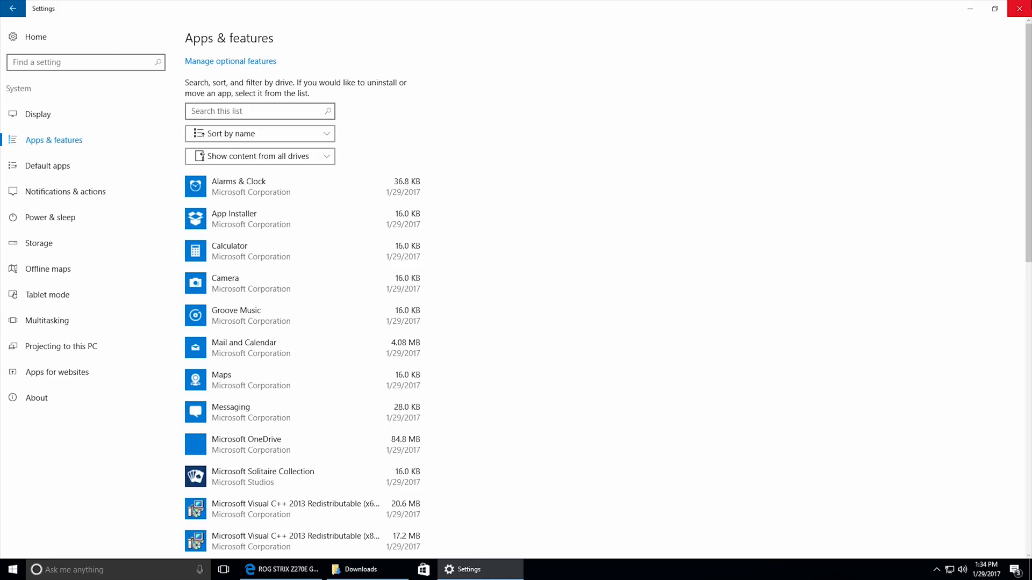
click(1018, 8)
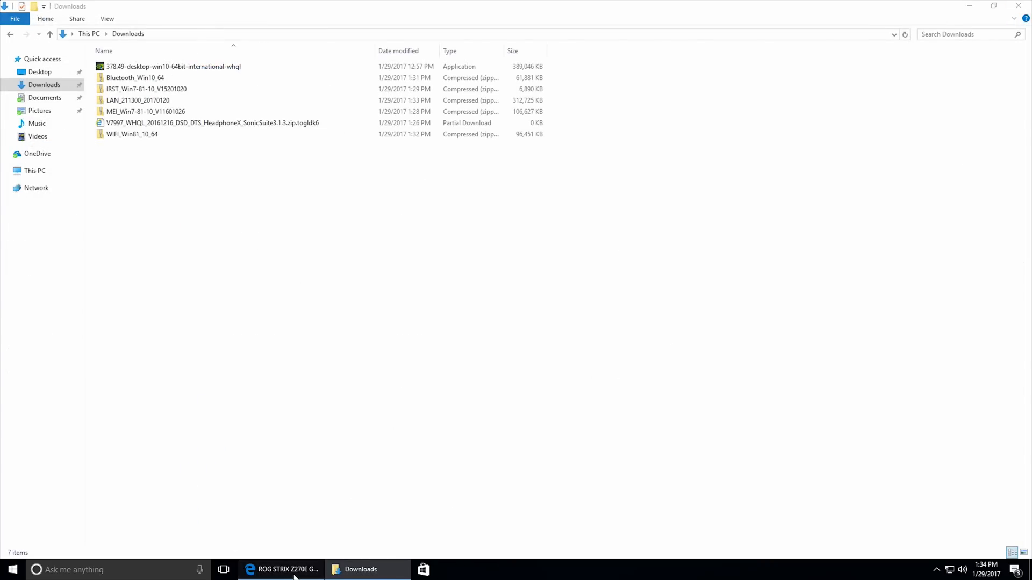
Check the browser's download list for the remaining motherboard driver downloads, and close the browser.
click(316, 570)
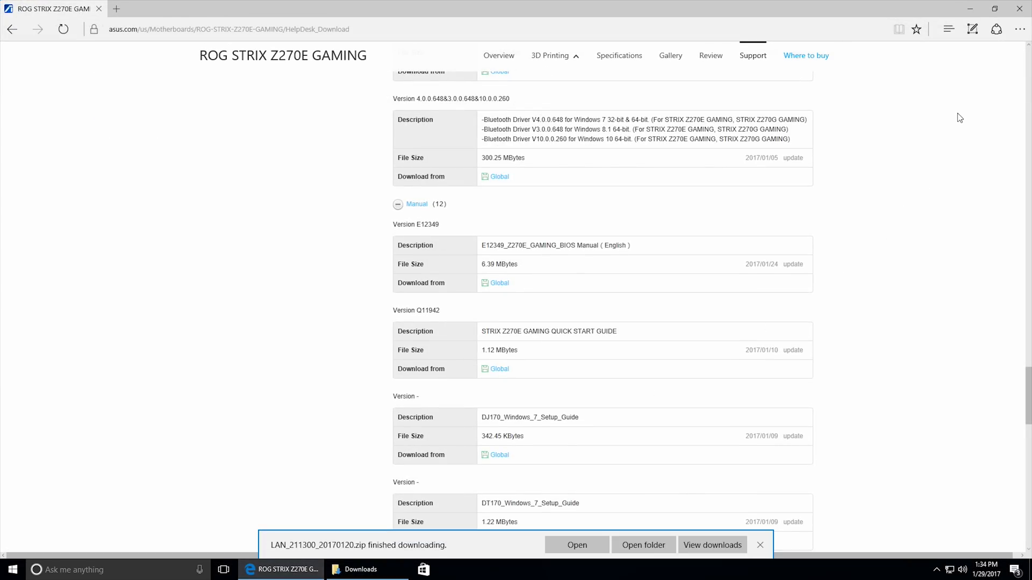
click(1019, 8)
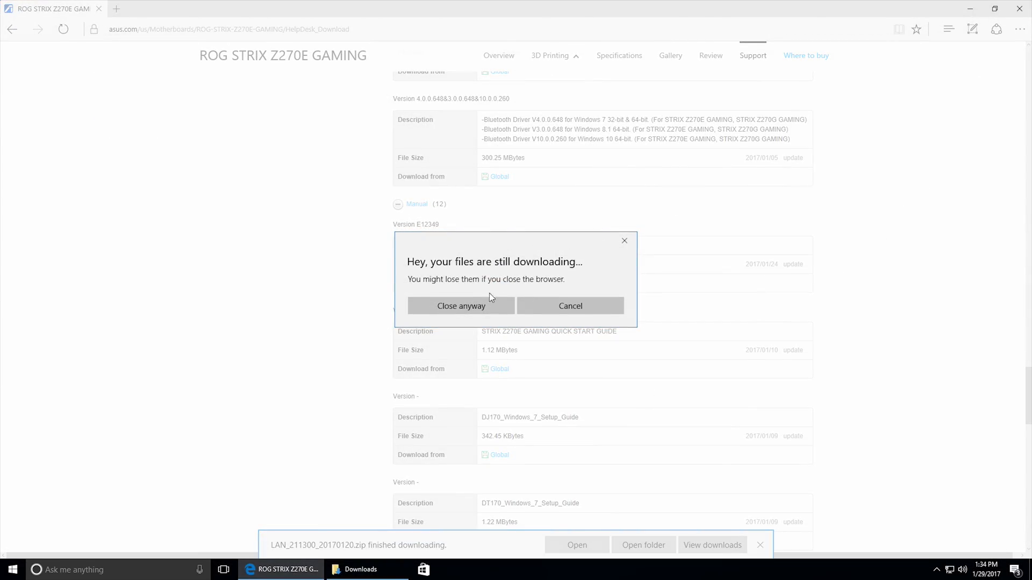
click(570, 307)
click(710, 546)
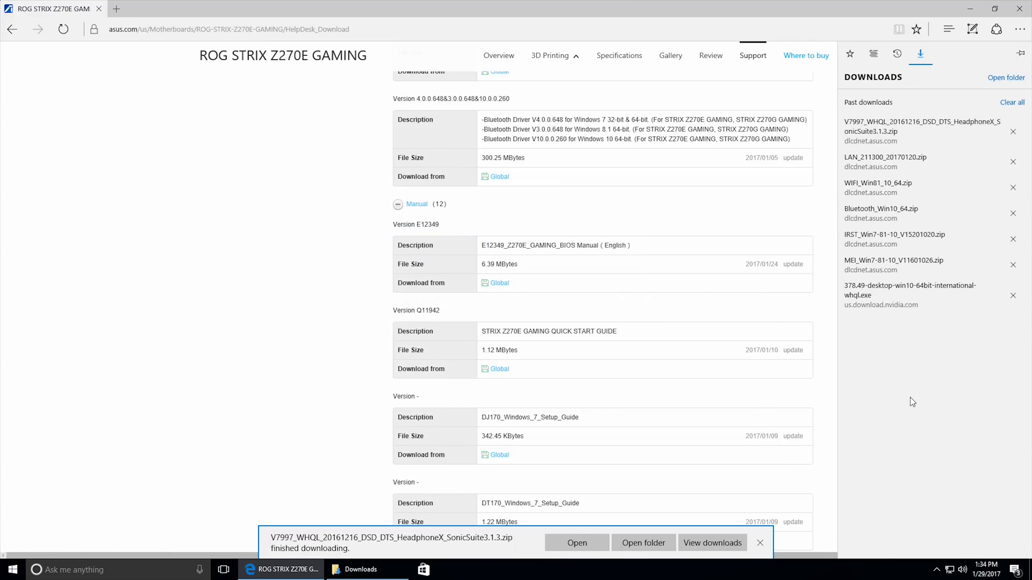
click(1019, 9)
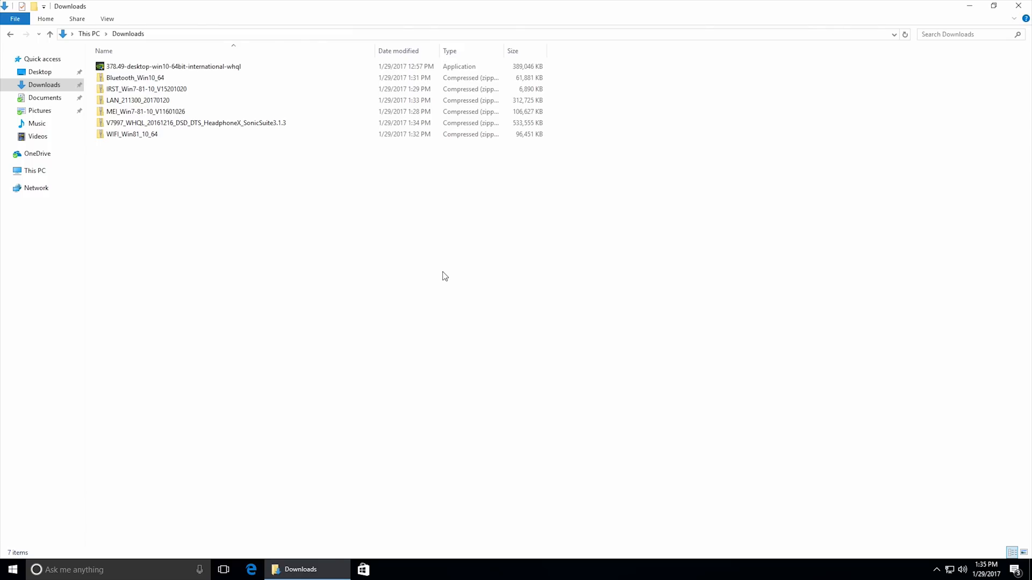
Sort the Downloads folder by date modified, oldest first, and delete the NVIDIA installer 378.49-desktop-win10-64bit-international-whql.
click(413, 52)
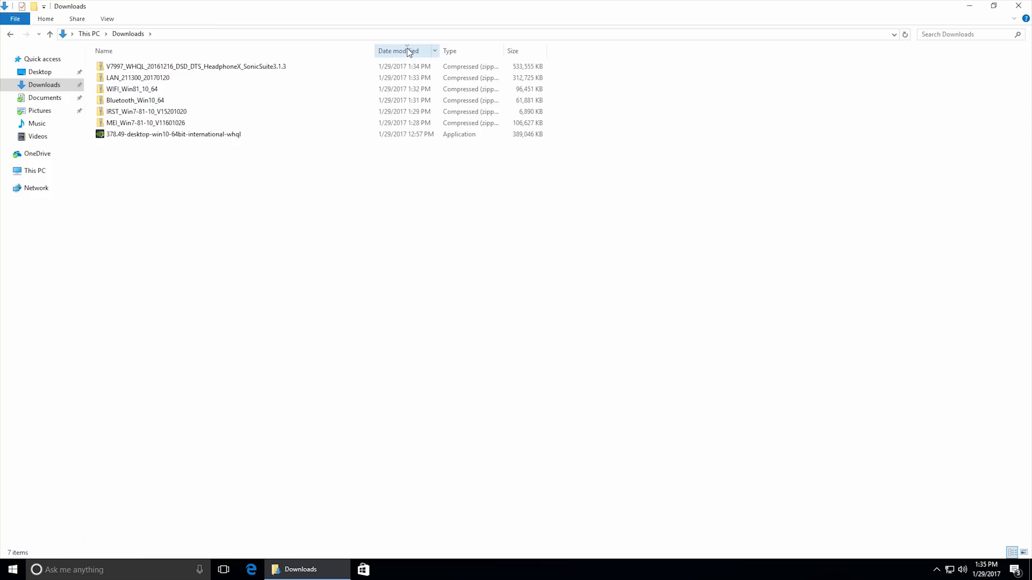
click(407, 51)
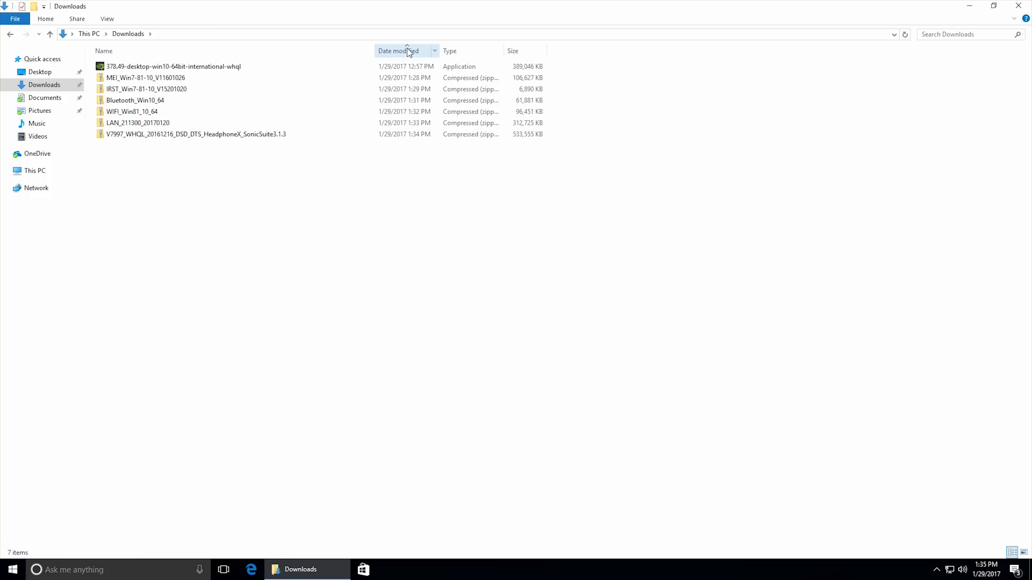
click(246, 66)
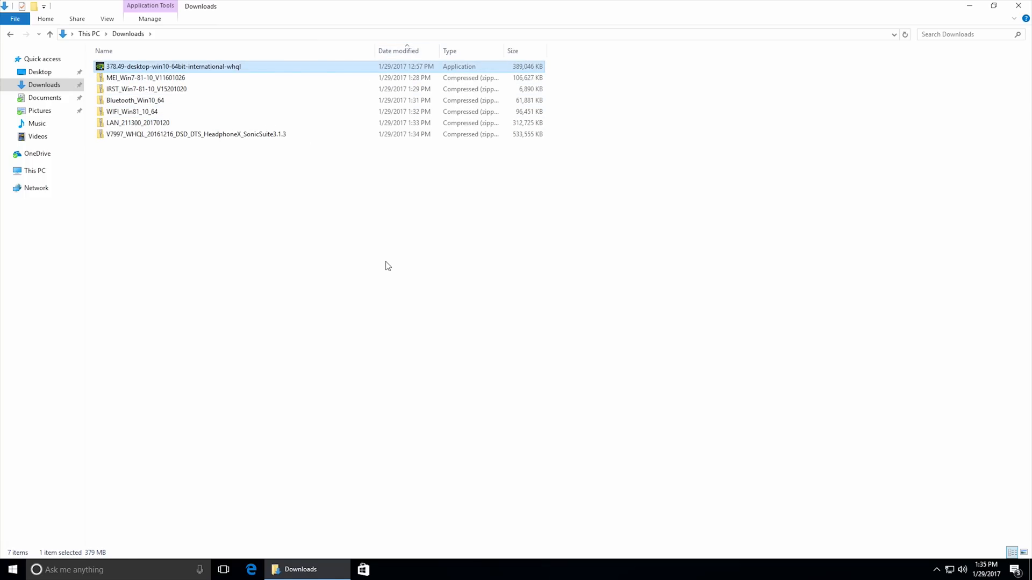
key(Delete)
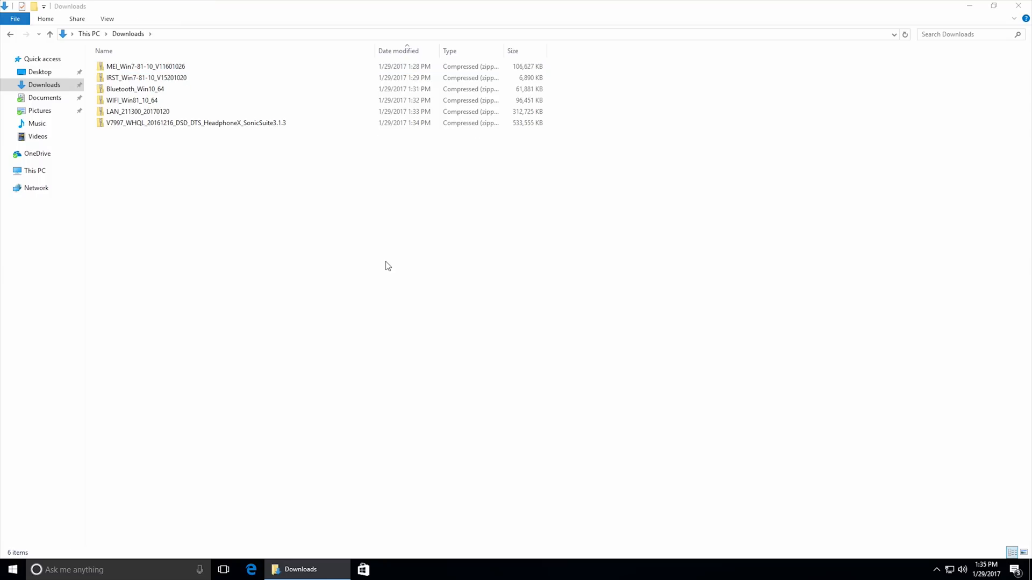
Extract the MEI_Win7-81-10_V11601026 archive to its default folder in Downloads.
click(159, 68)
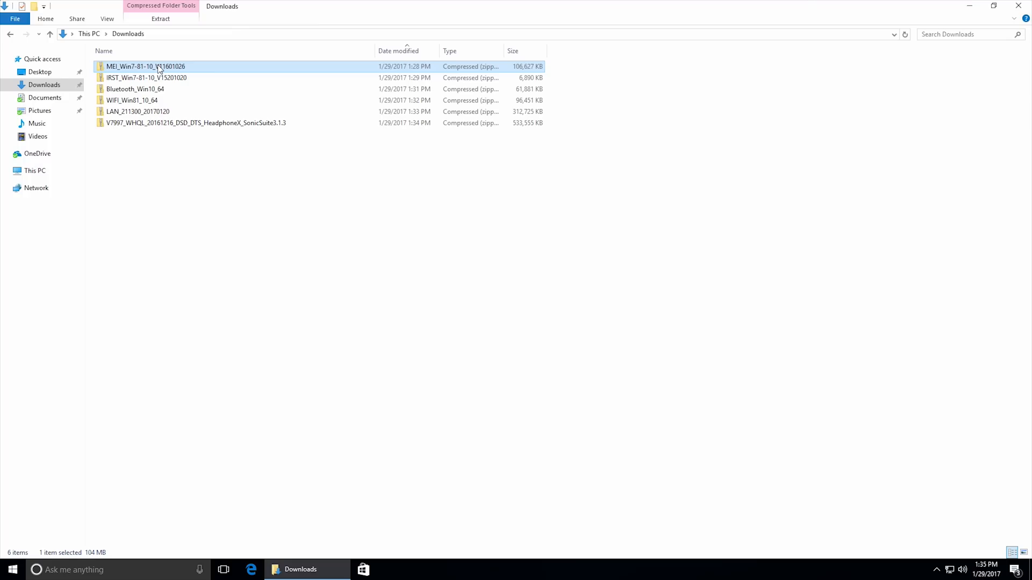
drag(159, 69, 324, 180)
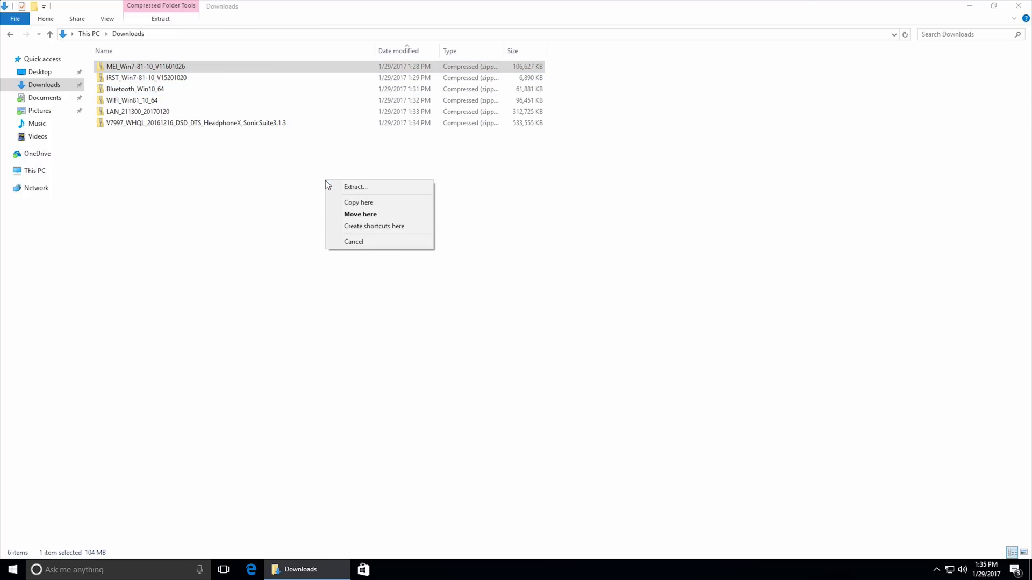
click(355, 187)
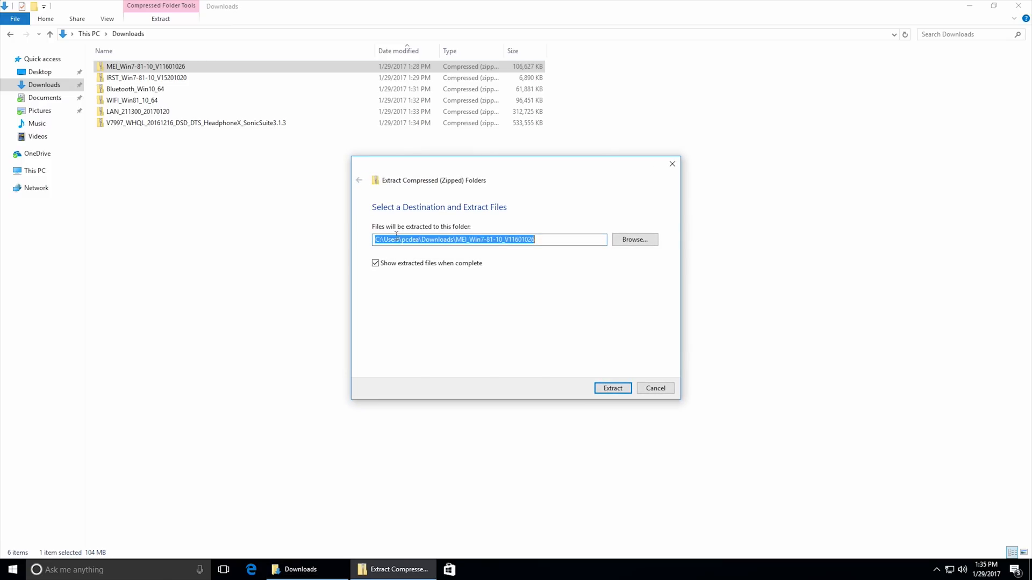
click(614, 391)
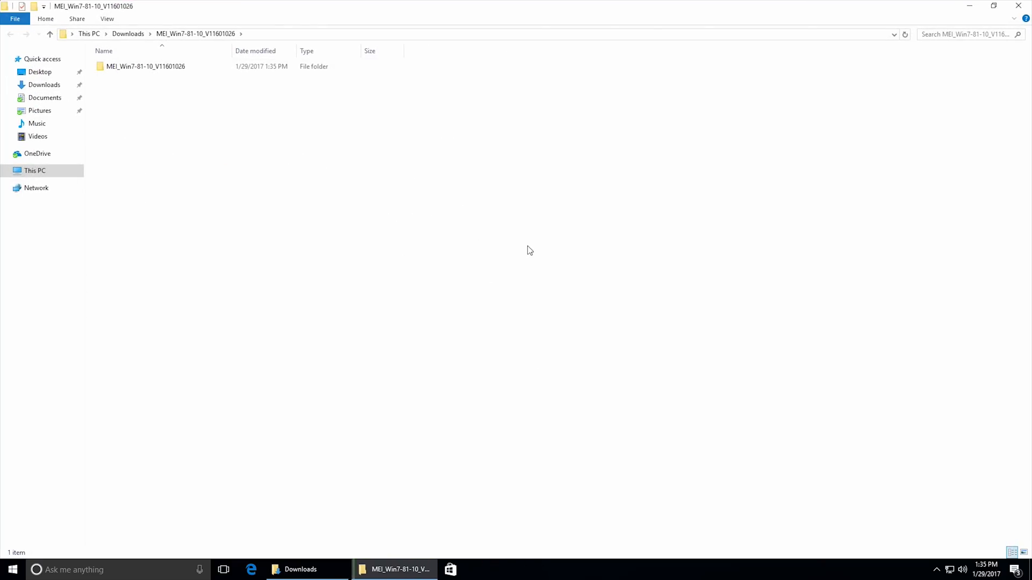
Install Intel Management Engine Components with AsusSetup from the extracted MEI folder, accepting the license agreement and default destination.
double_click(184, 68)
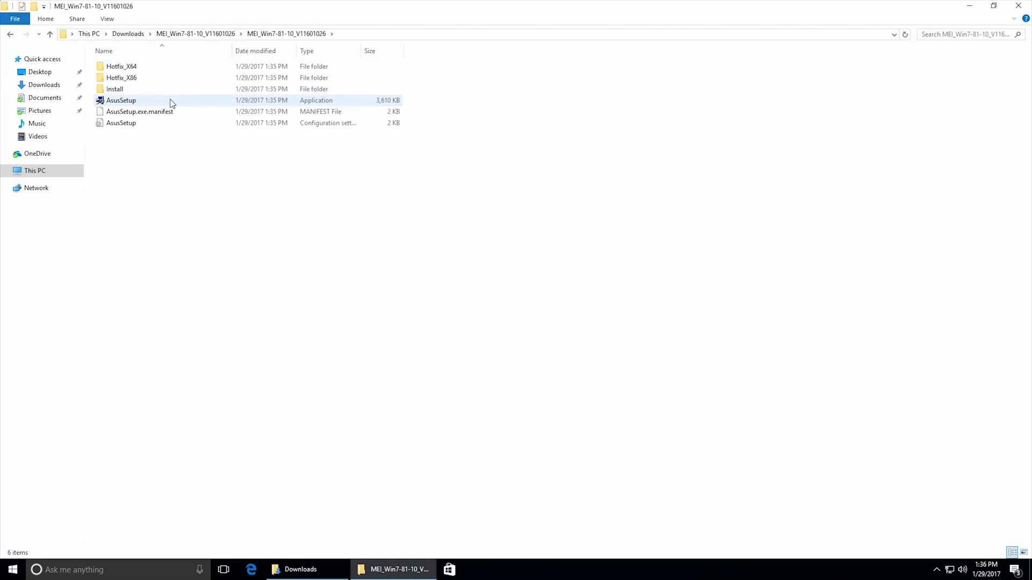
double_click(171, 102)
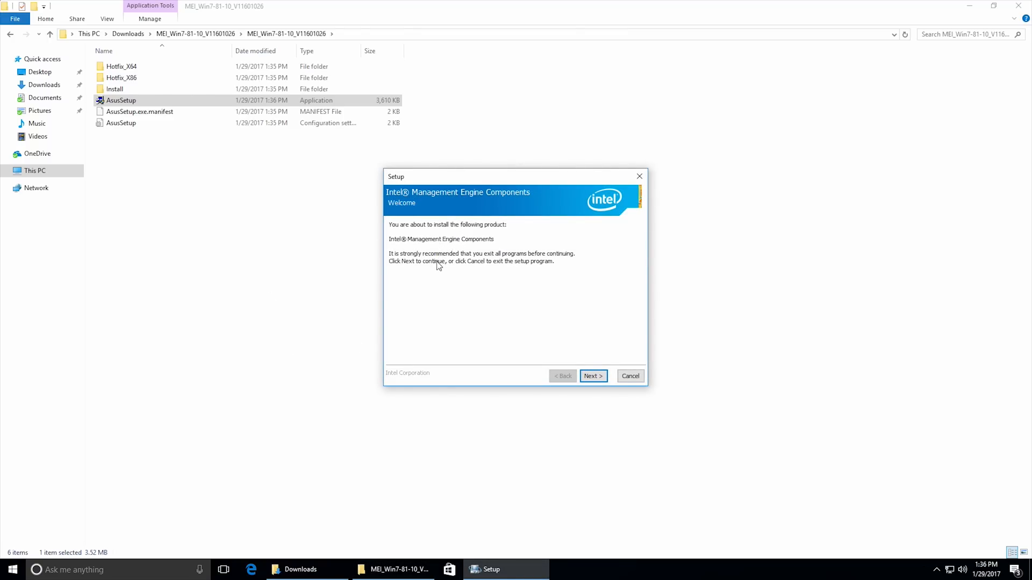
click(593, 376)
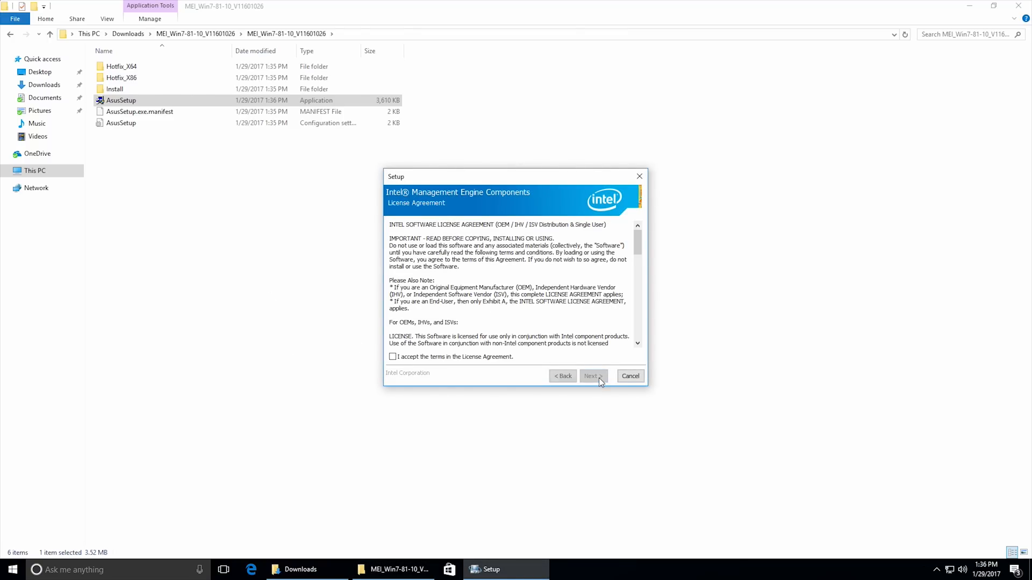
click(450, 359)
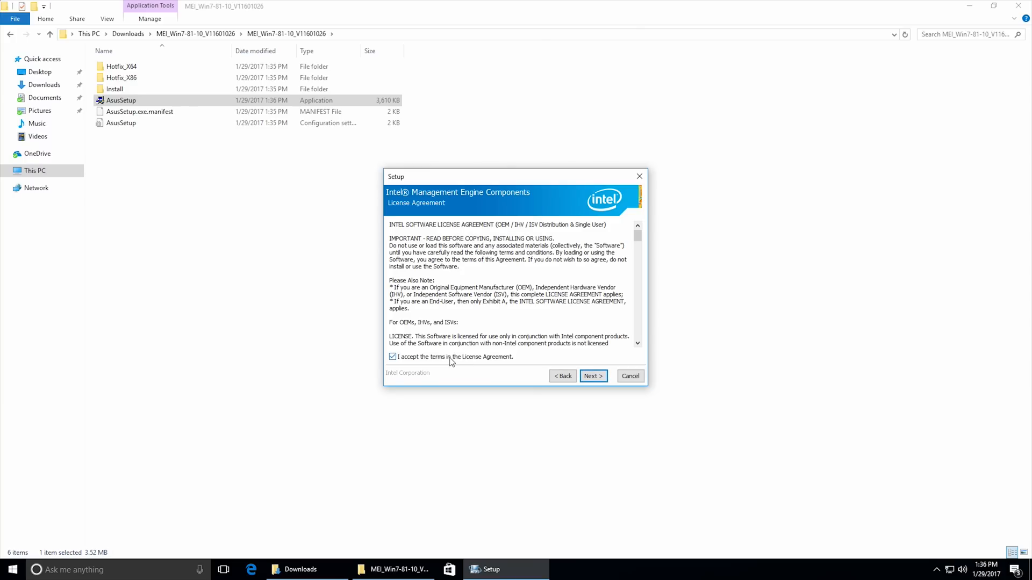
click(597, 378)
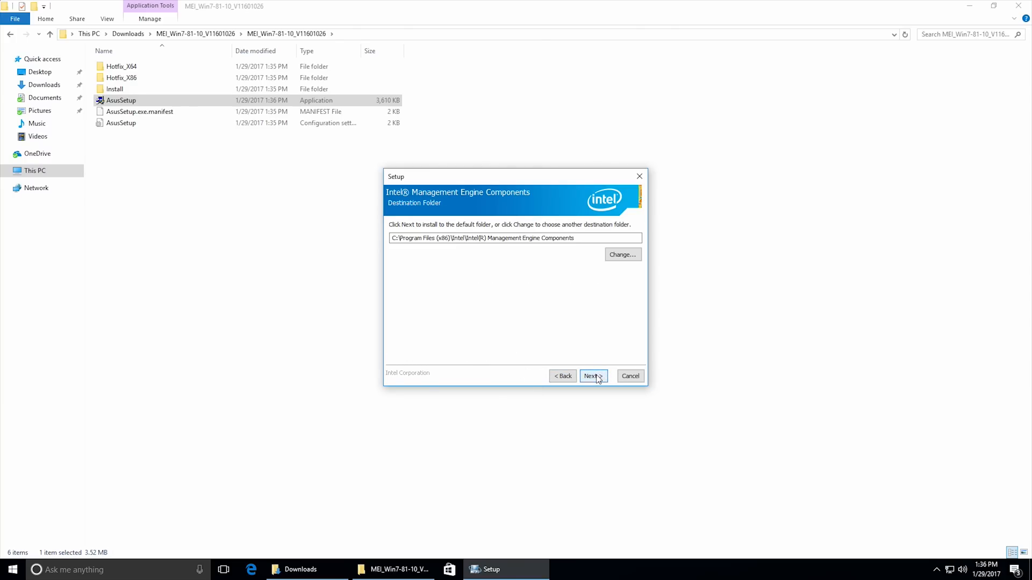
click(597, 377)
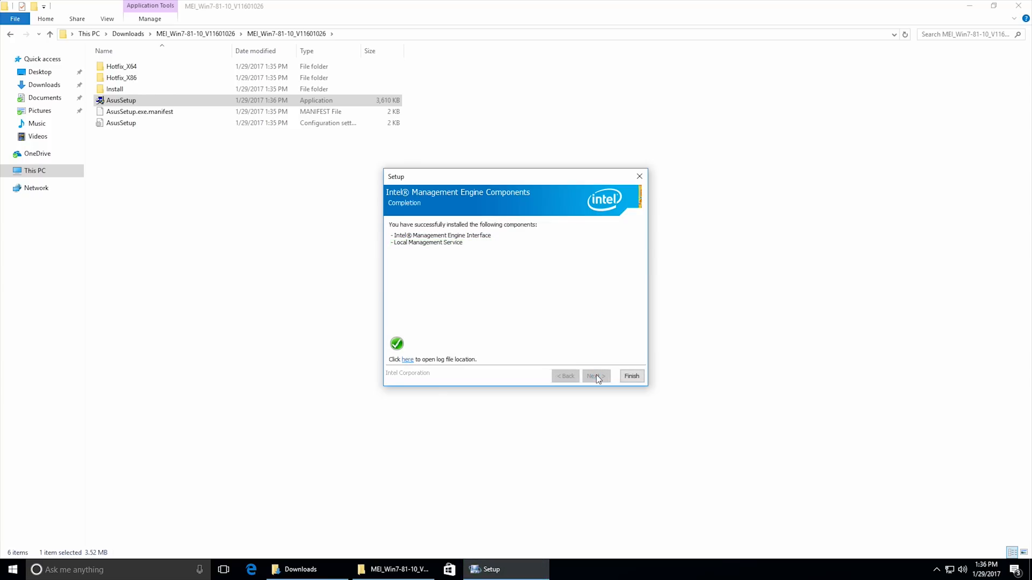
click(627, 378)
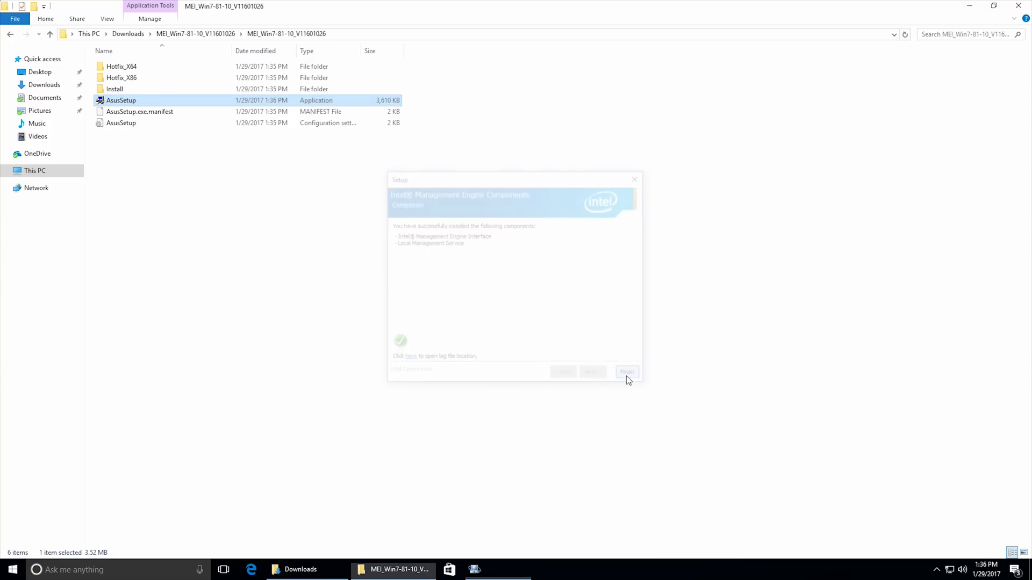
click(1018, 5)
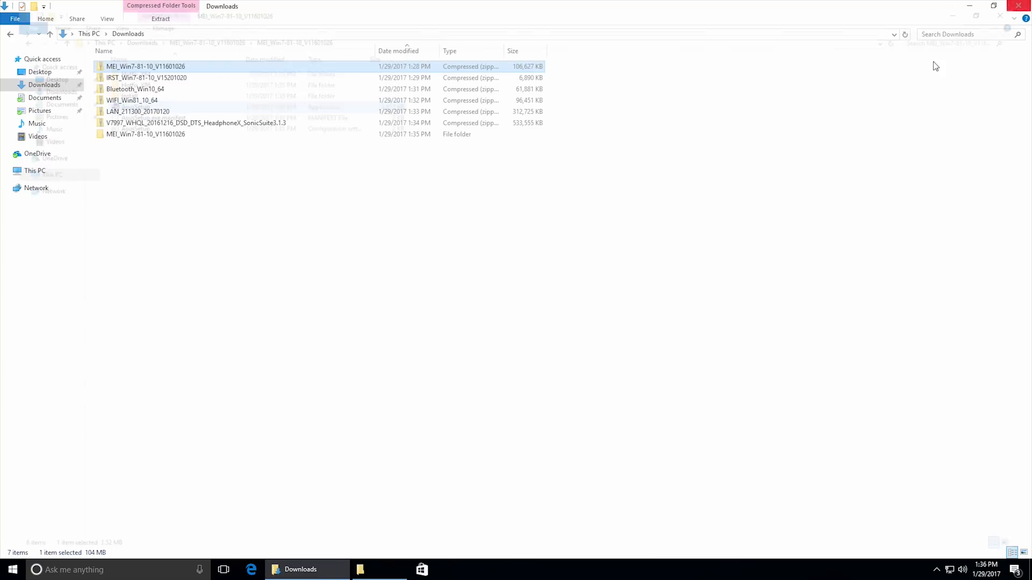
Extract the IRST_Win7-81-10_V15201020 archive to its default folder in Downloads.
click(183, 80)
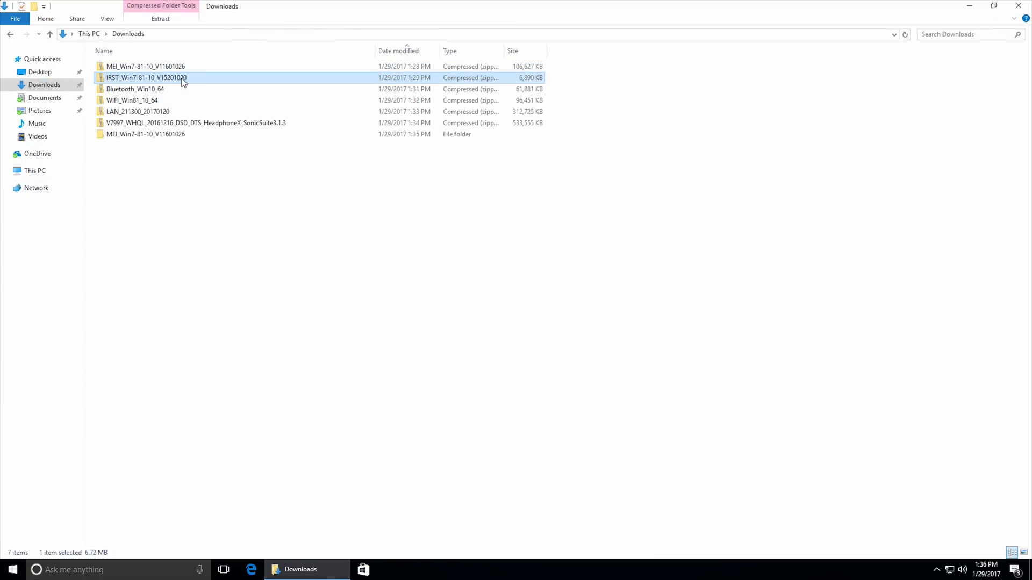
drag(178, 81, 395, 208)
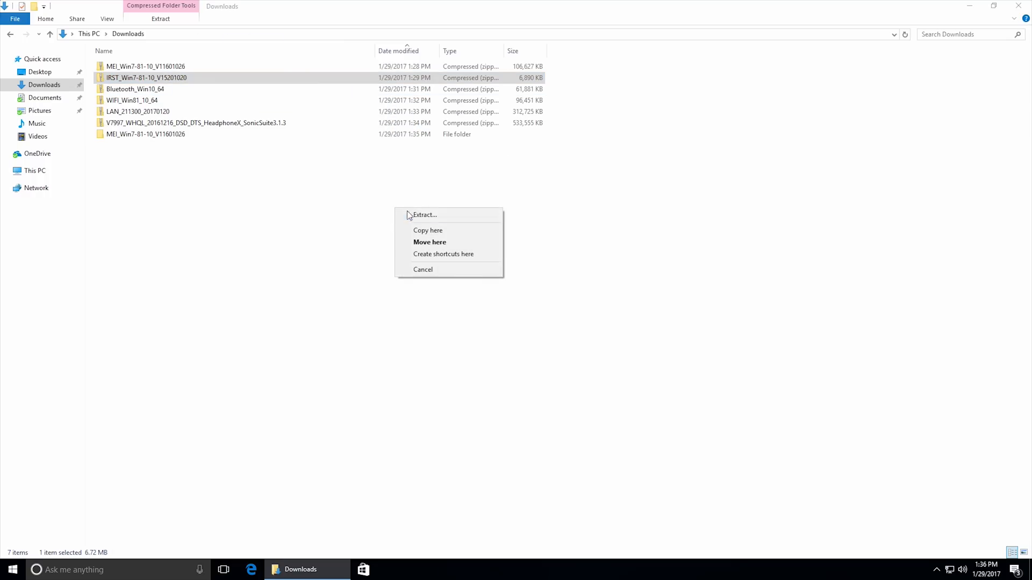
click(424, 215)
click(622, 392)
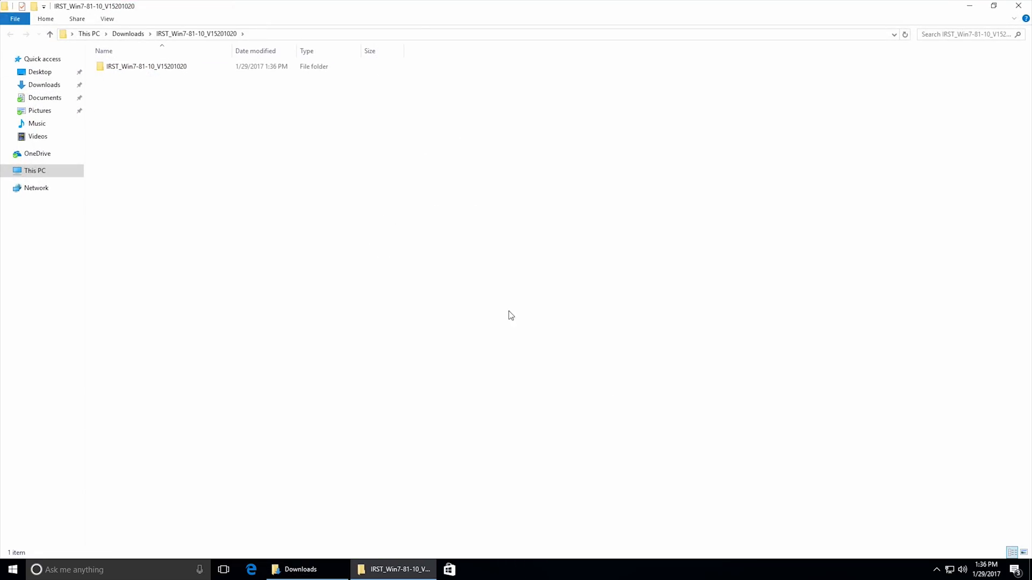
Install the IRST driver by running AsusSetup from the extracted archive's Intel\Driver folder, and close that folder.
double_click(179, 69)
double_click(180, 69)
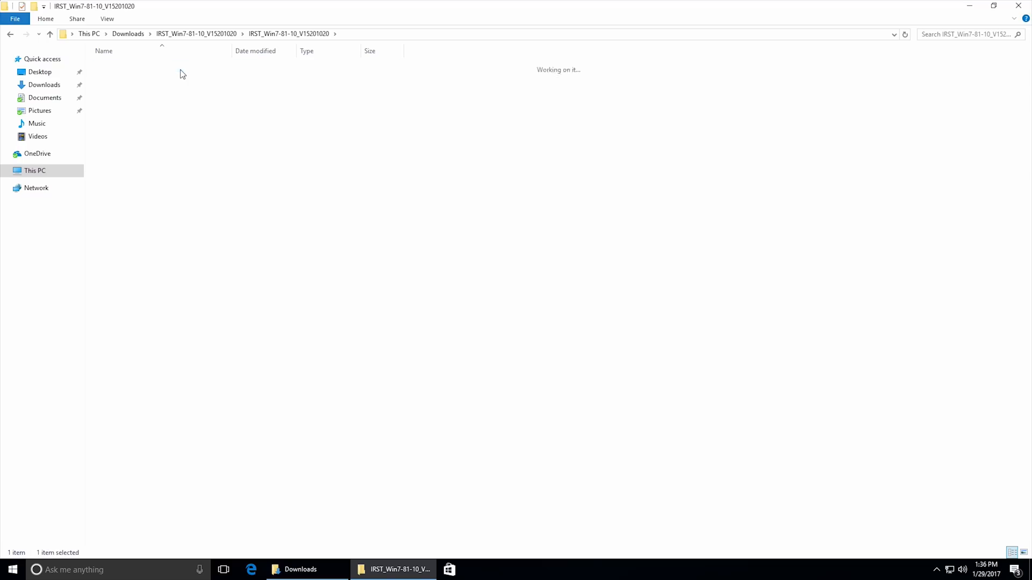
double_click(182, 69)
double_click(179, 89)
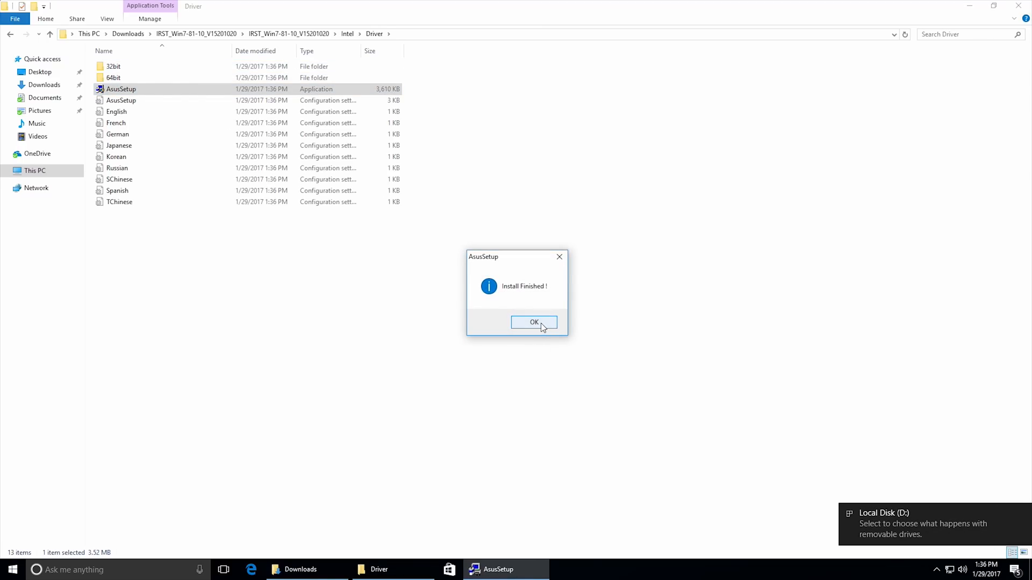
click(541, 323)
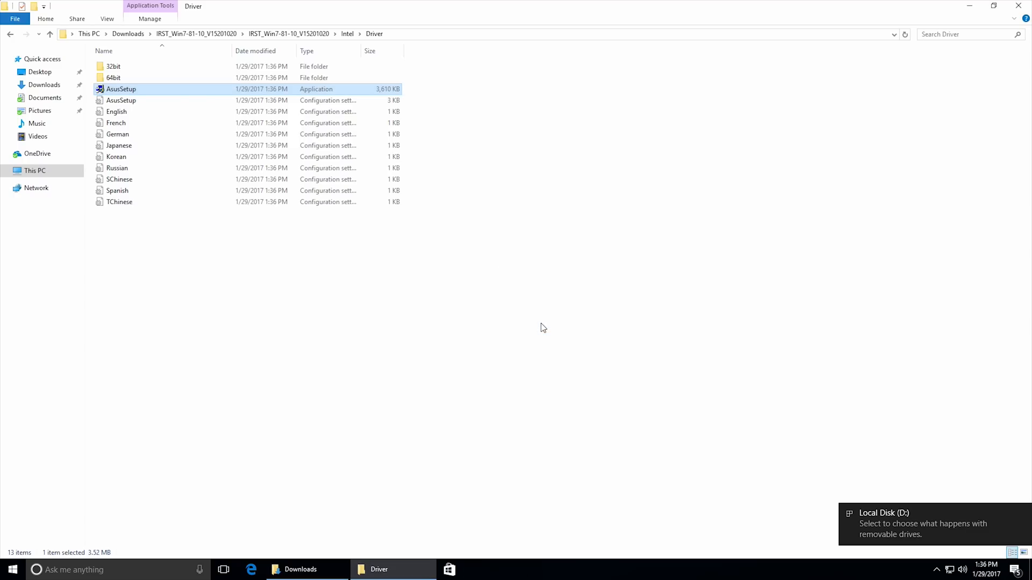
click(1018, 5)
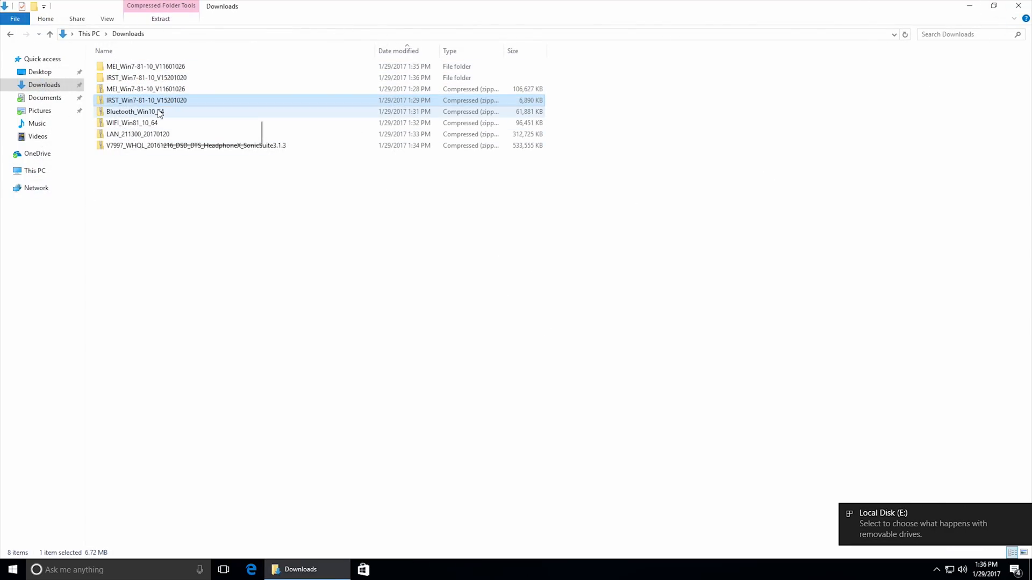
Extract the Bluetooth_Win10_64 archive to its default folder in Downloads.
click(163, 111)
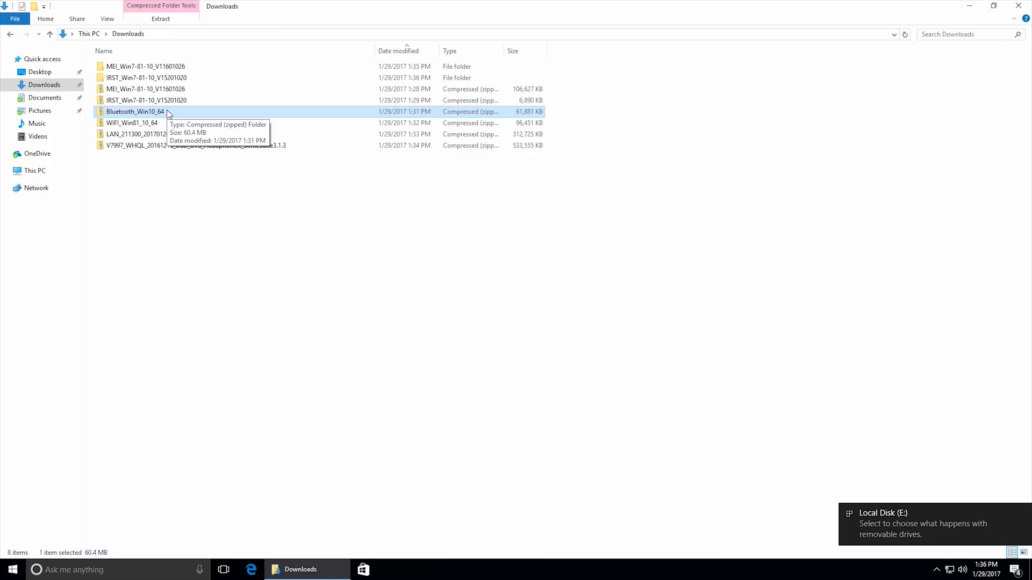
drag(168, 114, 244, 205)
click(252, 210)
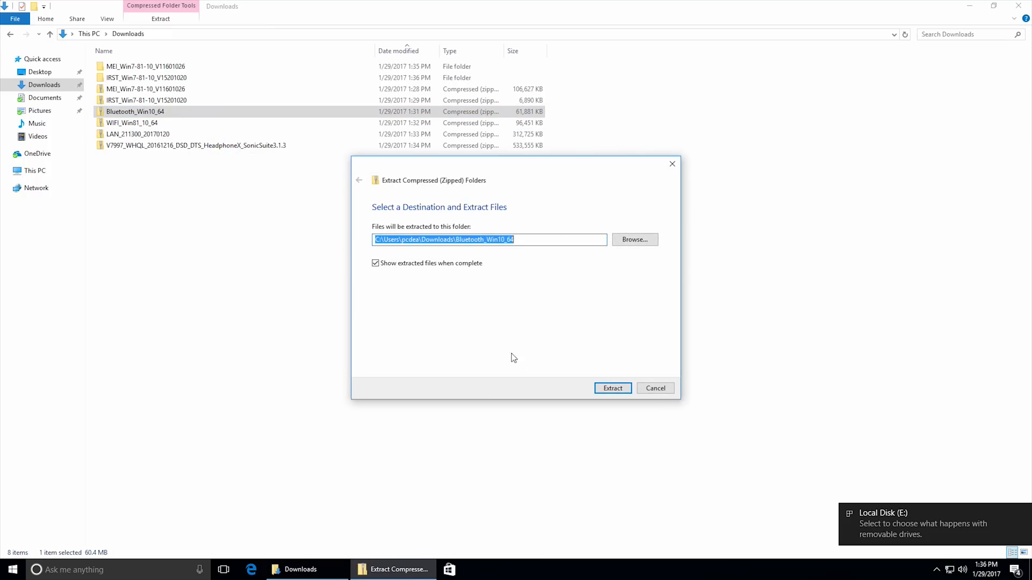
click(609, 389)
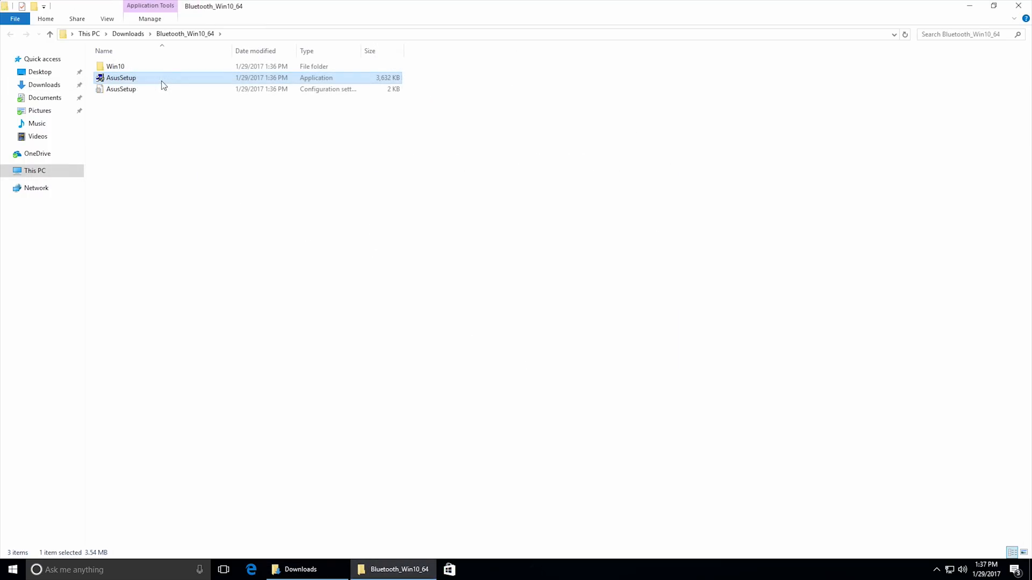
Install the Qualcomm Atheros Bluetooth driver with AsusSetup from the extracted folder, keeping the default destination, and finish the wizard.
click(162, 78)
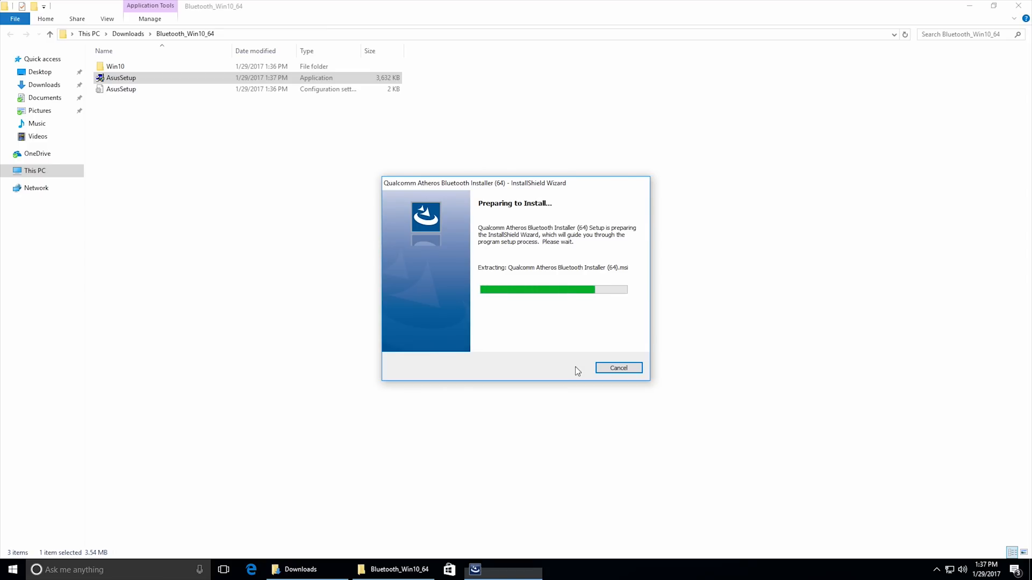
click(576, 370)
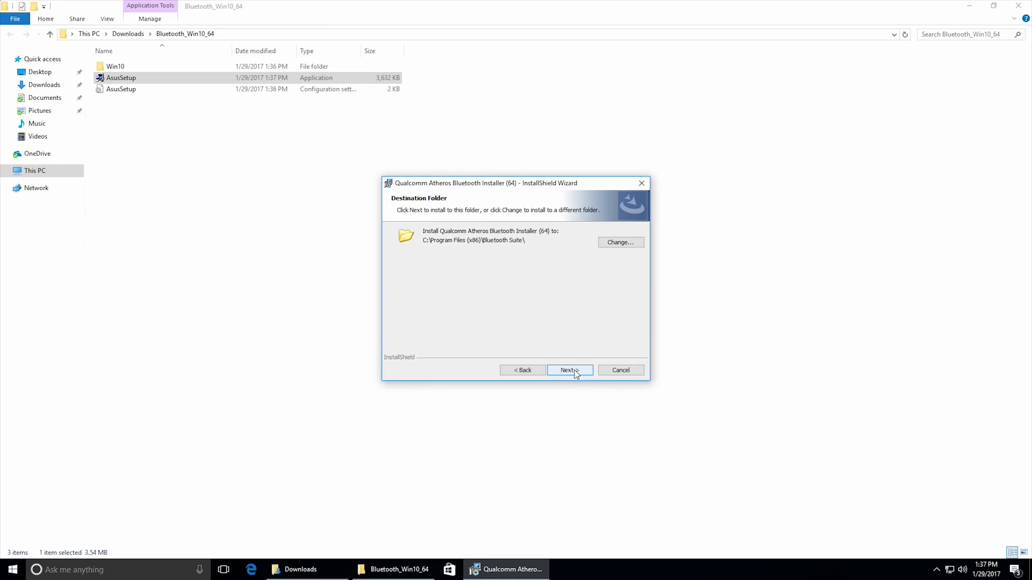
click(577, 372)
click(570, 370)
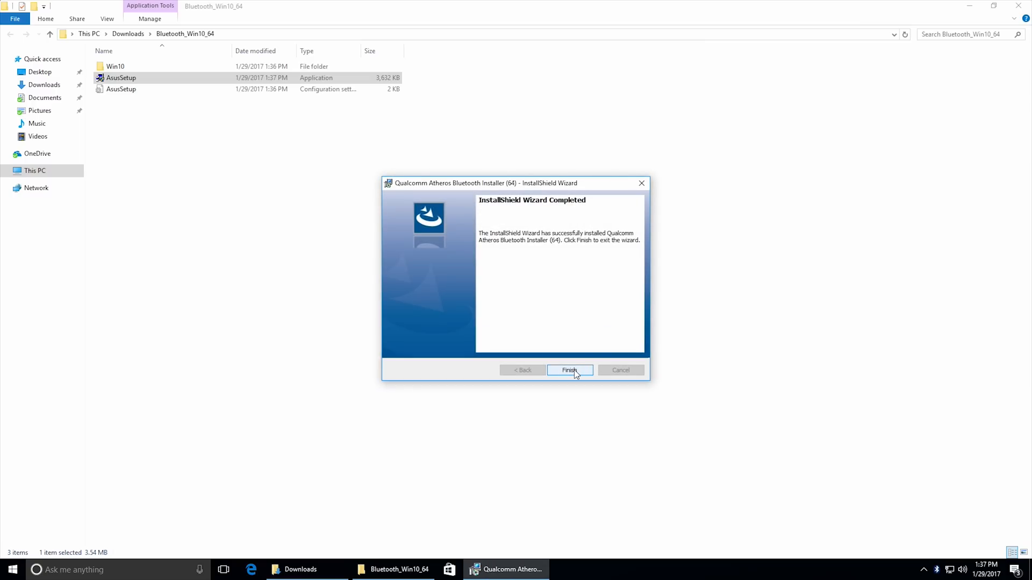
click(570, 370)
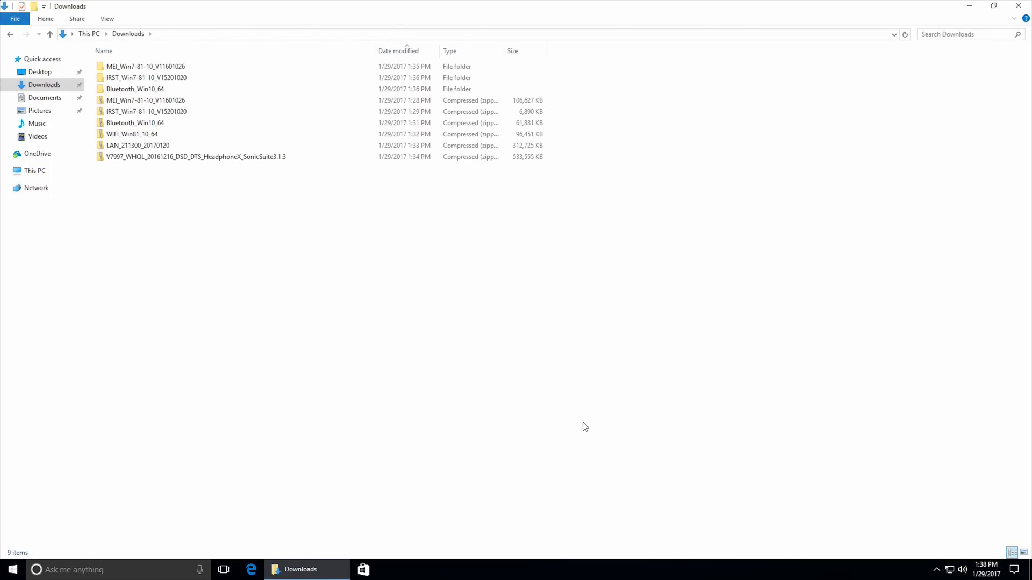
Extract the WIFI_Win81_10_64 archive to its default folder in Downloads.
click(191, 135)
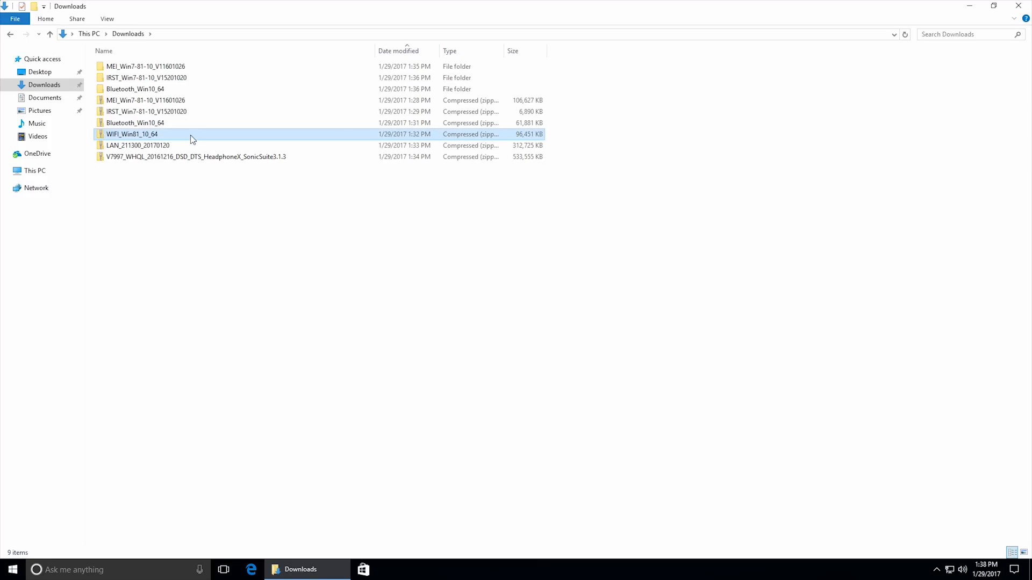
drag(190, 138, 297, 216)
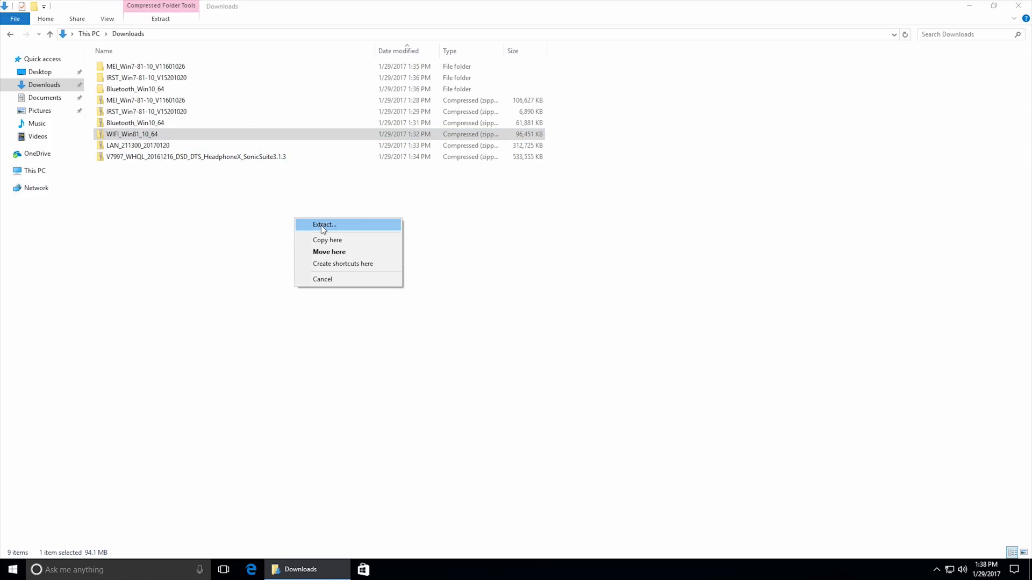
click(321, 225)
key(Return)
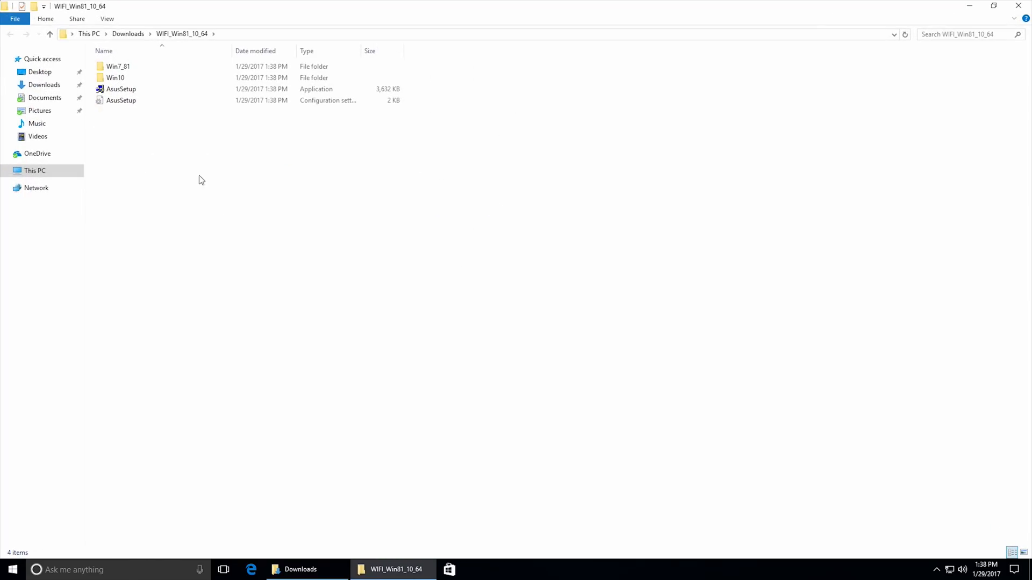
Install the Qualcomm Atheros 11ac Wireless LAN driver with AsusSetup, keeping the default setup language, and close the extracted folder.
double_click(159, 90)
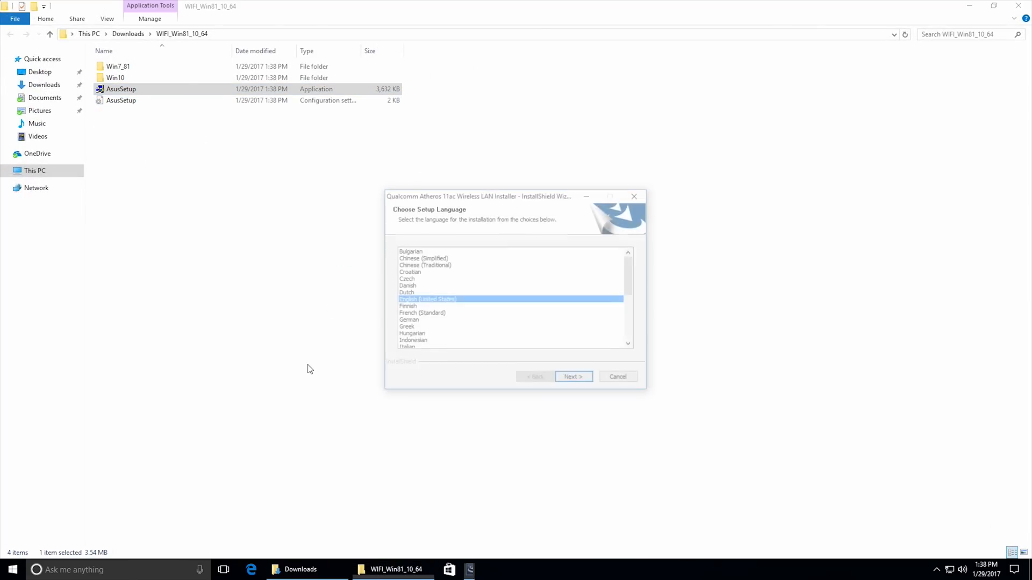
click(572, 379)
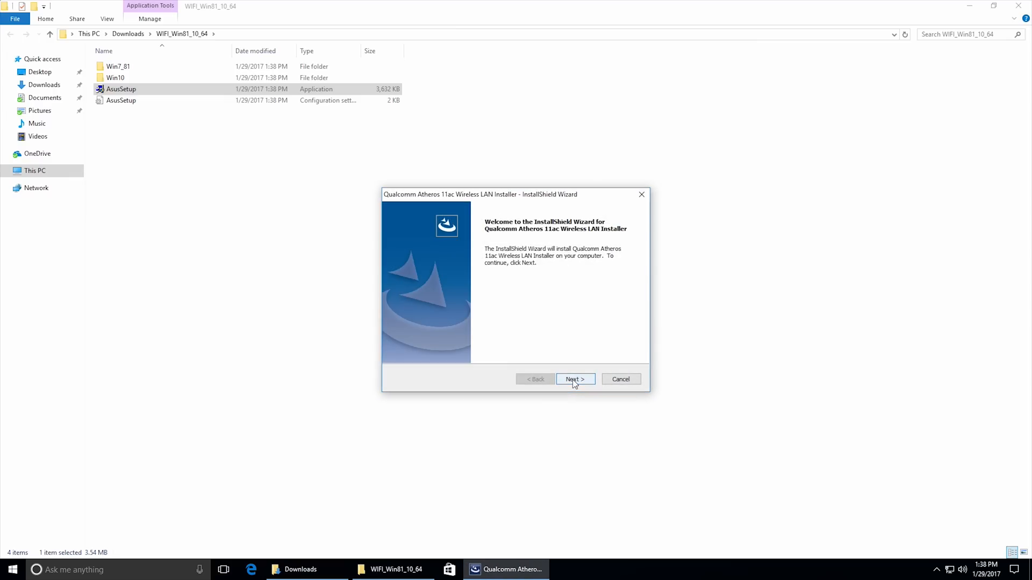
click(573, 380)
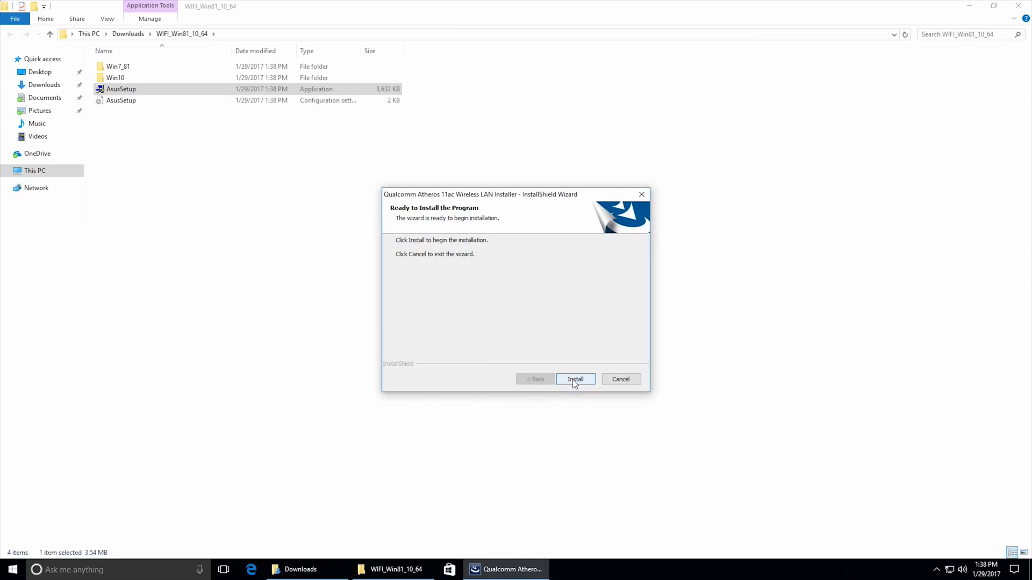
click(573, 380)
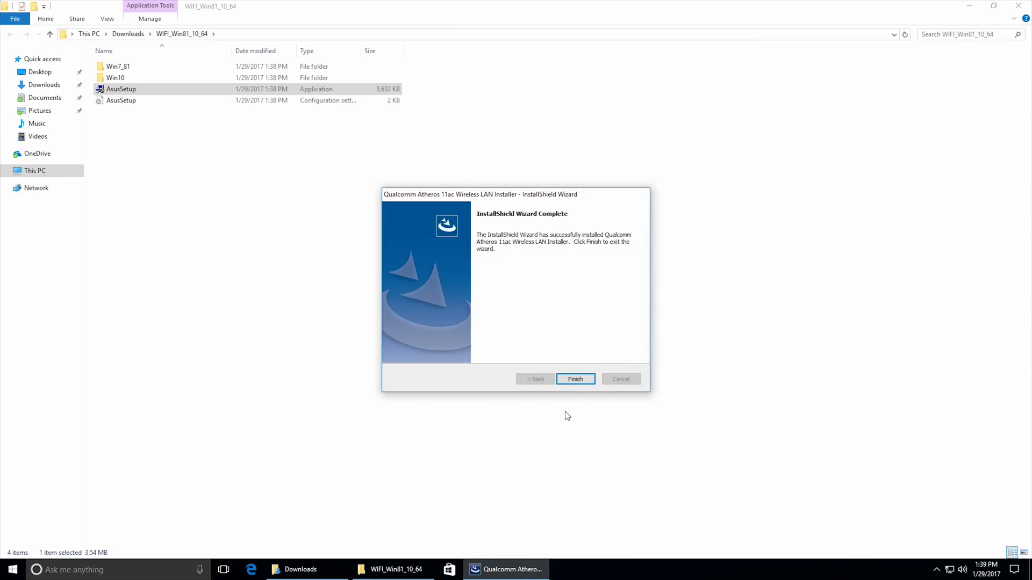
click(575, 380)
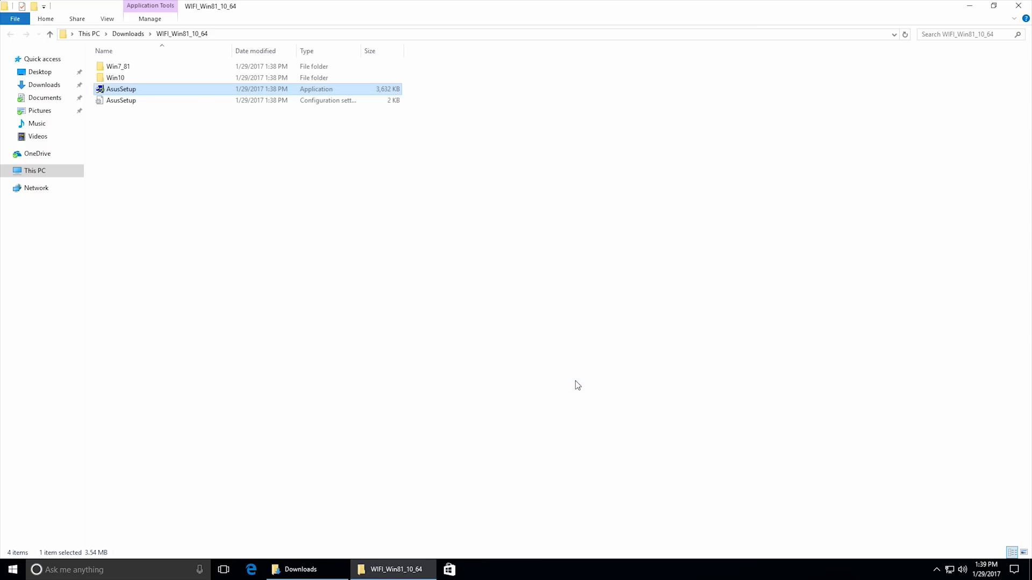
click(1019, 6)
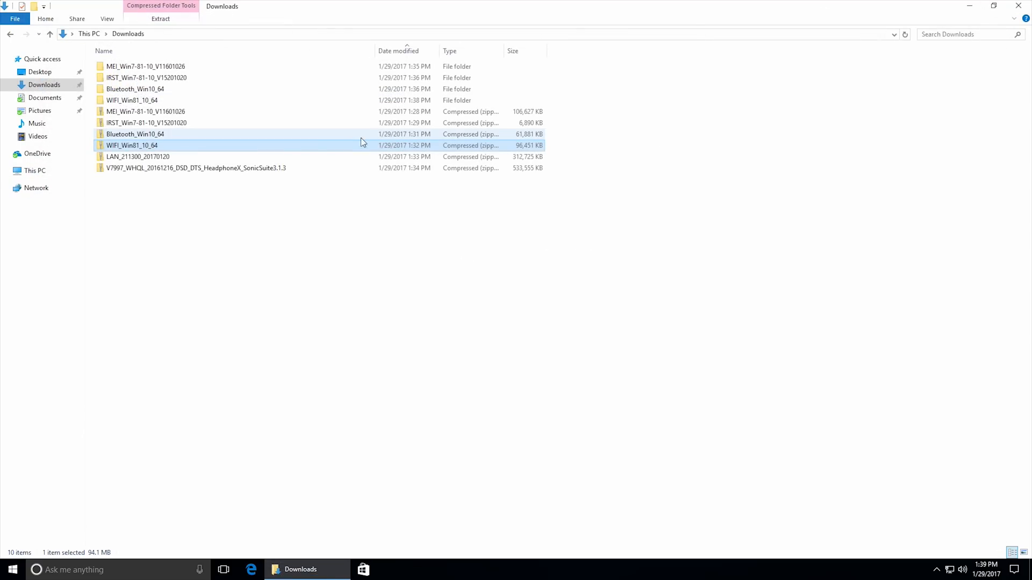
Extract the LAN_211300_20170120 archive to its default folder in Downloads, showing the copy details.
click(169, 157)
drag(156, 158, 254, 213)
click(274, 218)
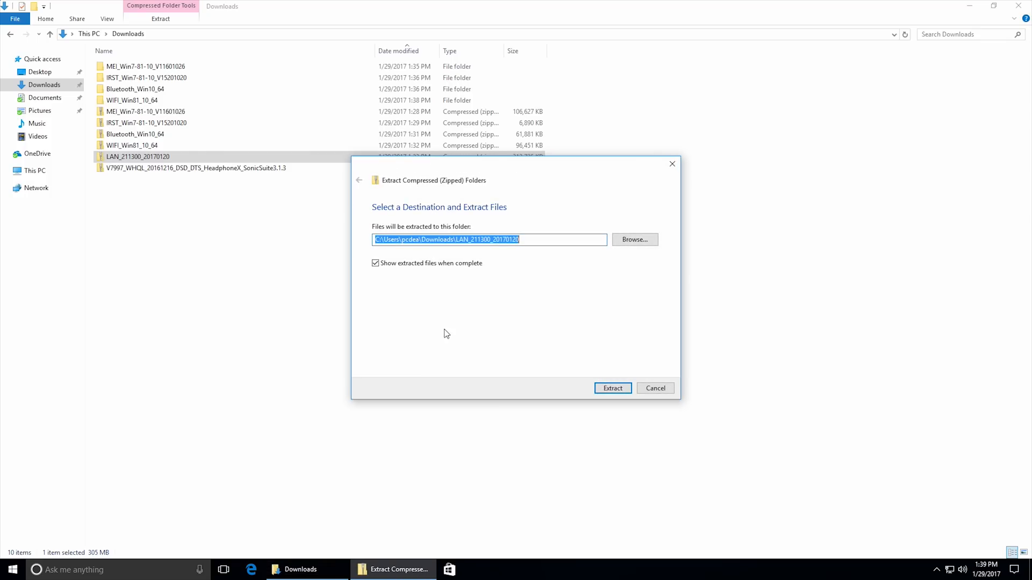
click(613, 389)
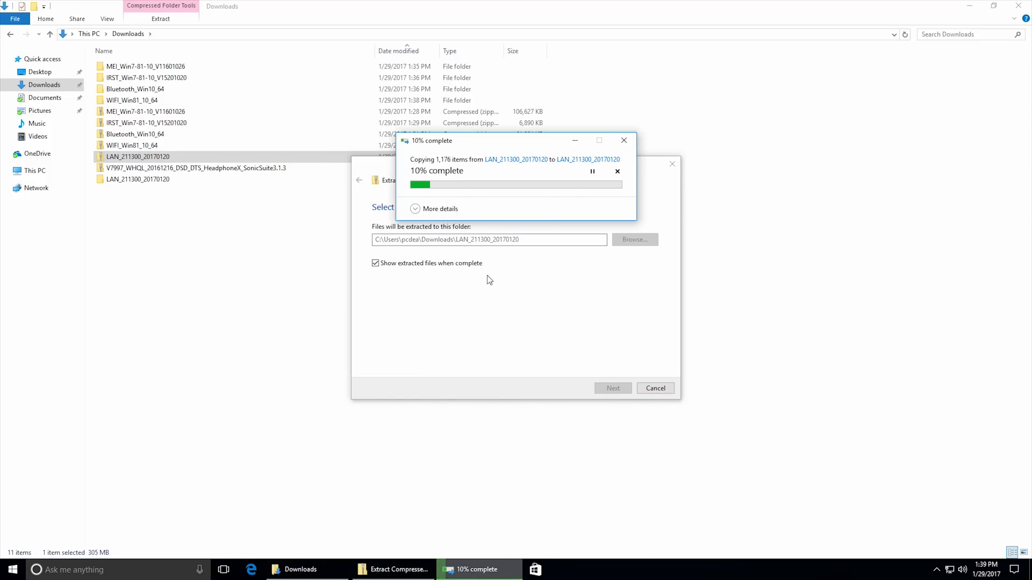
click(416, 209)
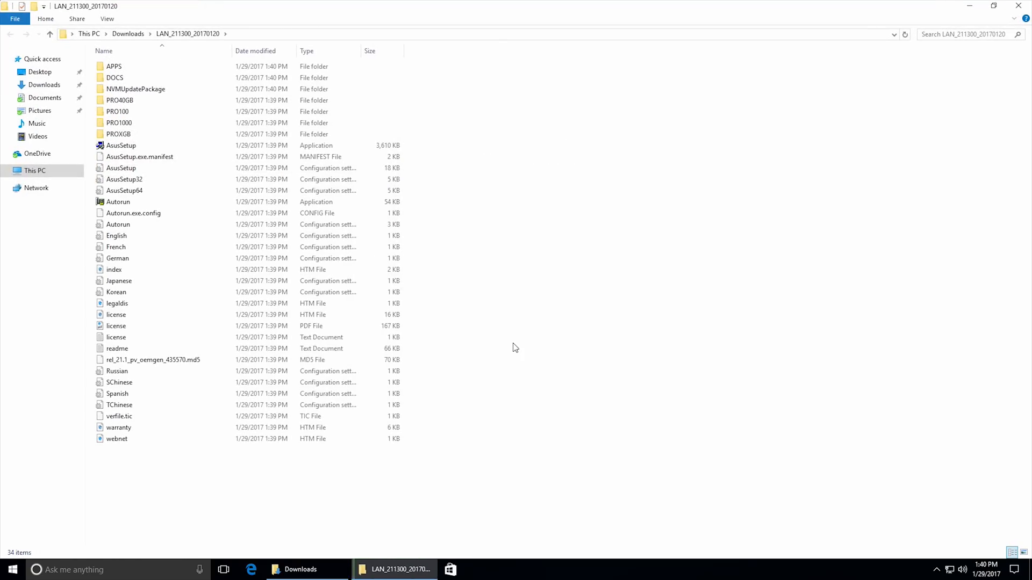
Start the Intel Network Connections driver and software installation with AsusSetup from the LAN folder and accept the license agreement.
click(190, 145)
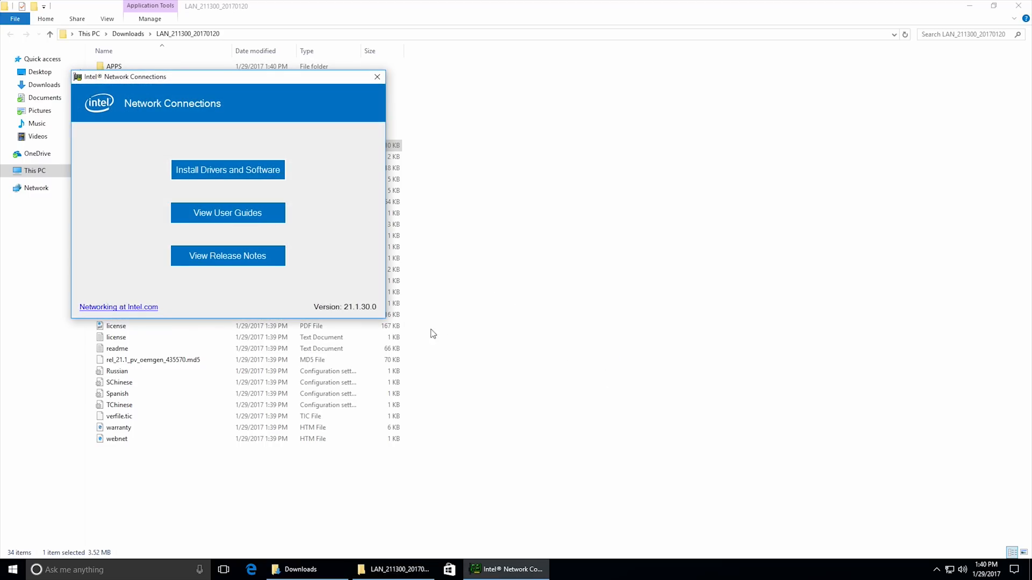
click(232, 171)
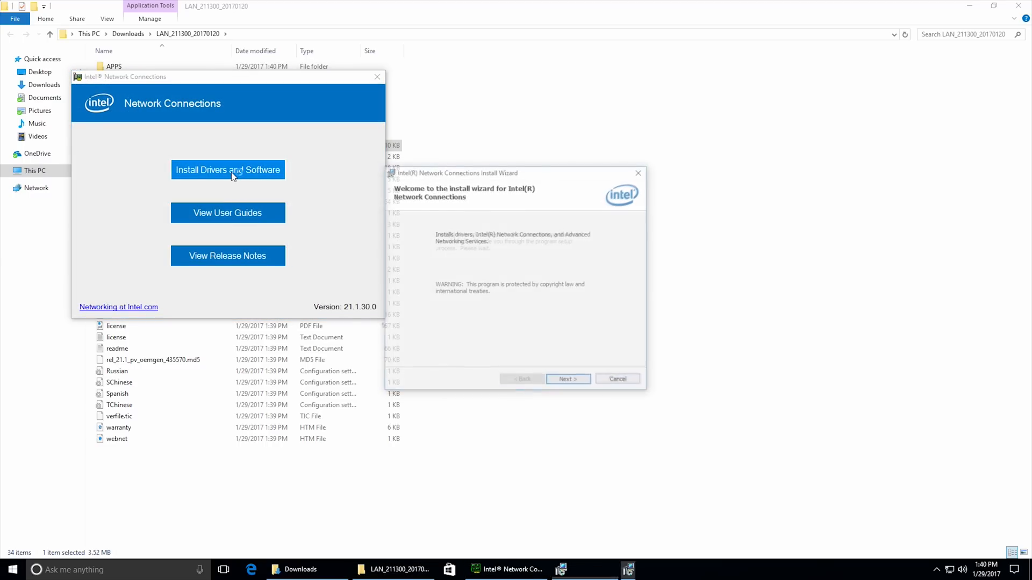
click(569, 384)
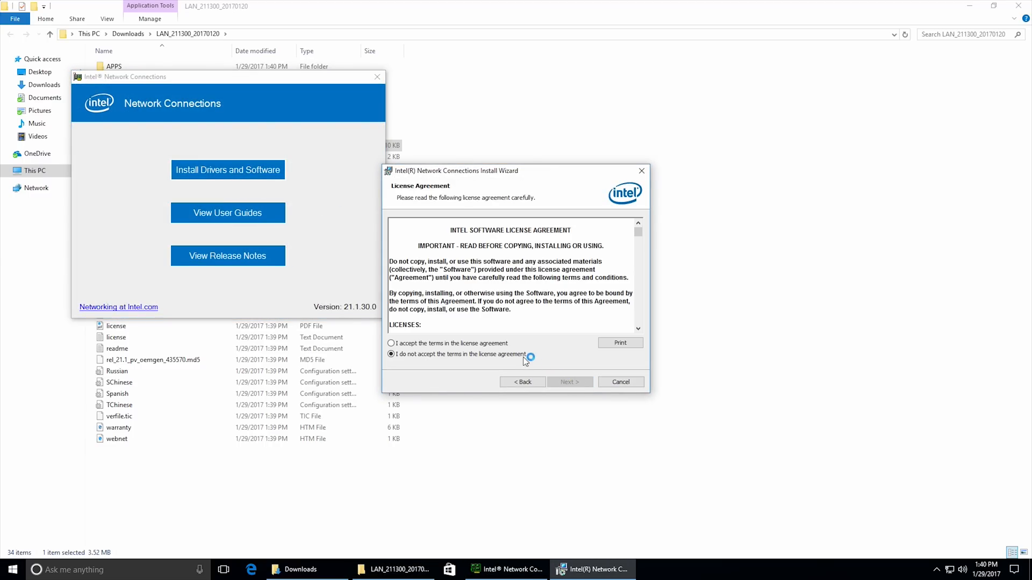
click(488, 343)
click(580, 384)
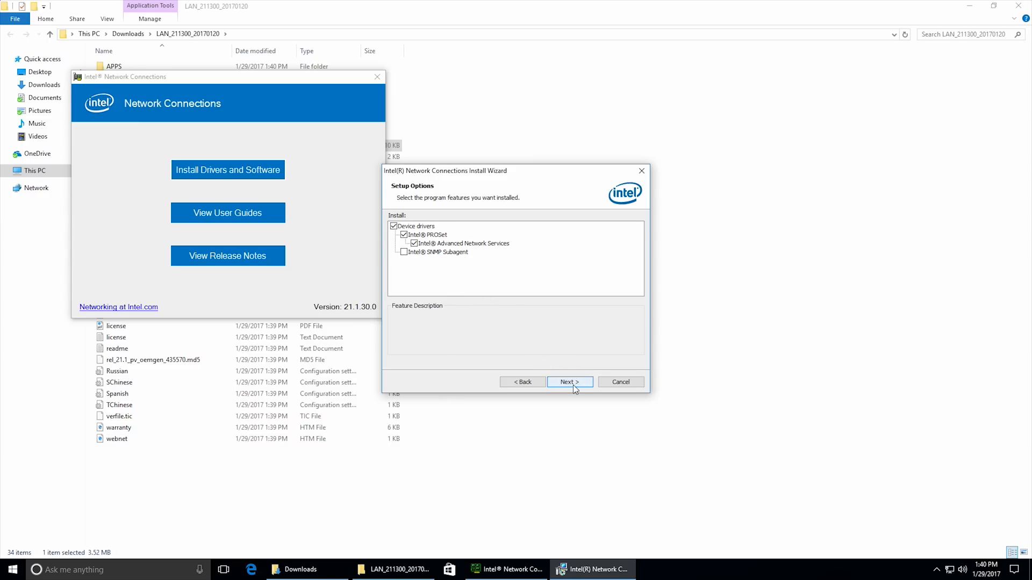
Decline the Intel Advanced Network Services feature and exclude it from the setup options, keeping device drivers and Intel PROSet.
click(573, 383)
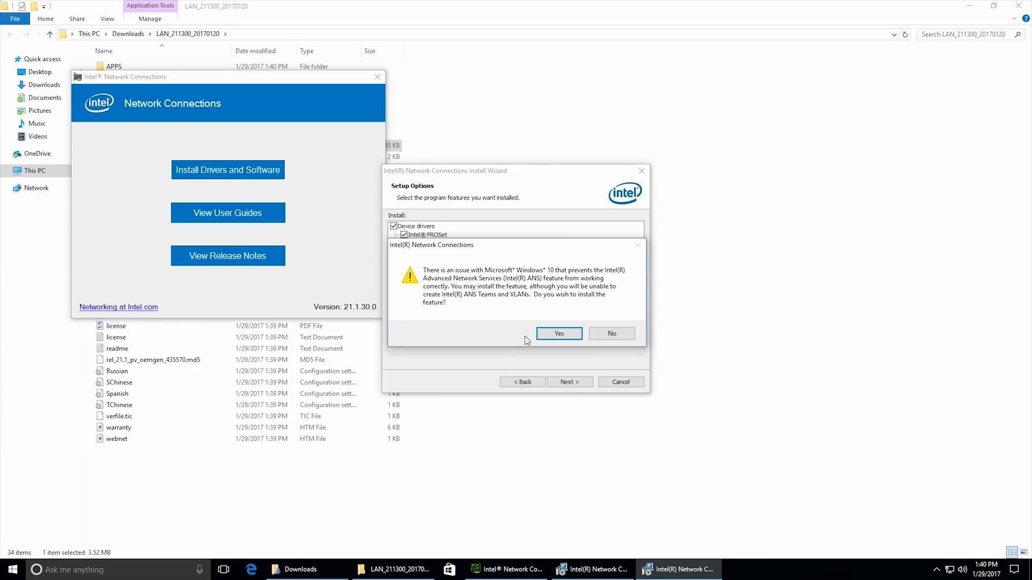
click(597, 334)
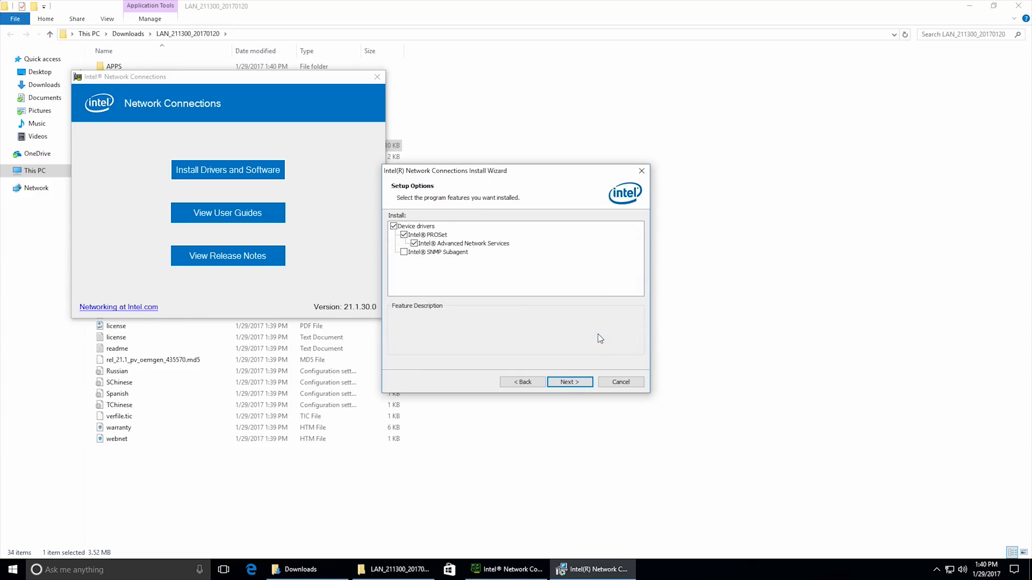
click(414, 244)
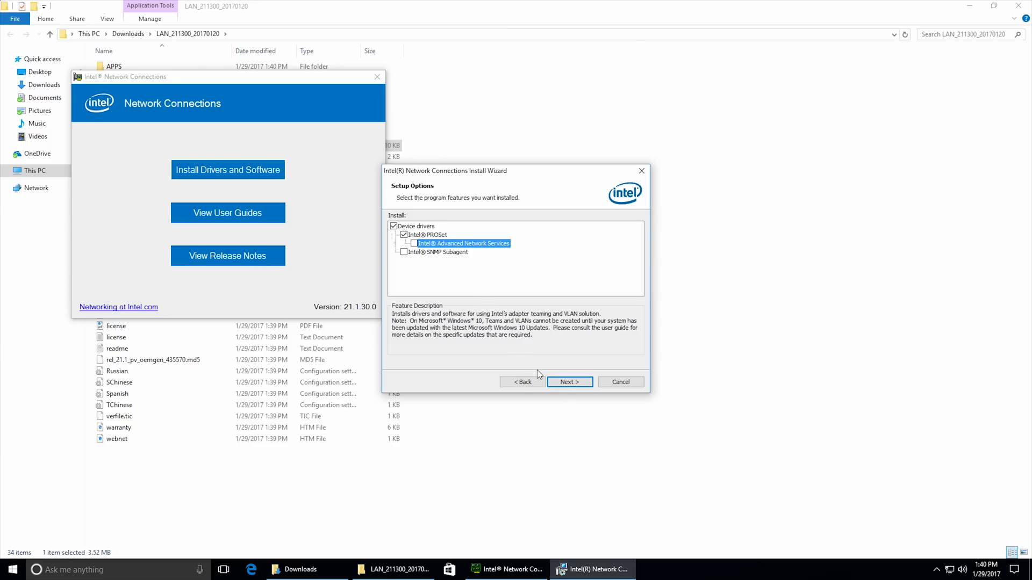
click(571, 382)
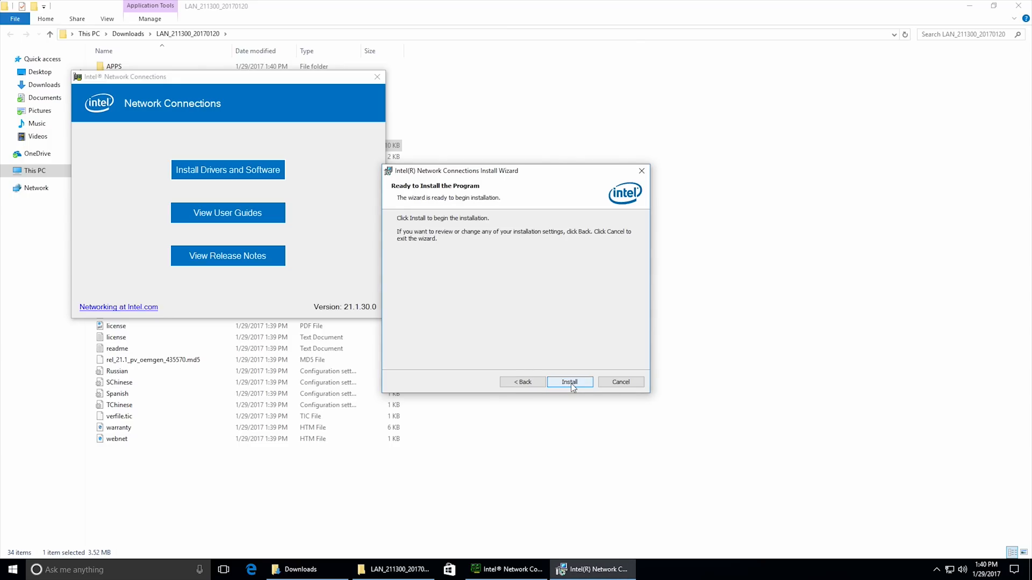
Install the selected Intel network components, close the installer windows, and return to the Downloads folder.
click(571, 383)
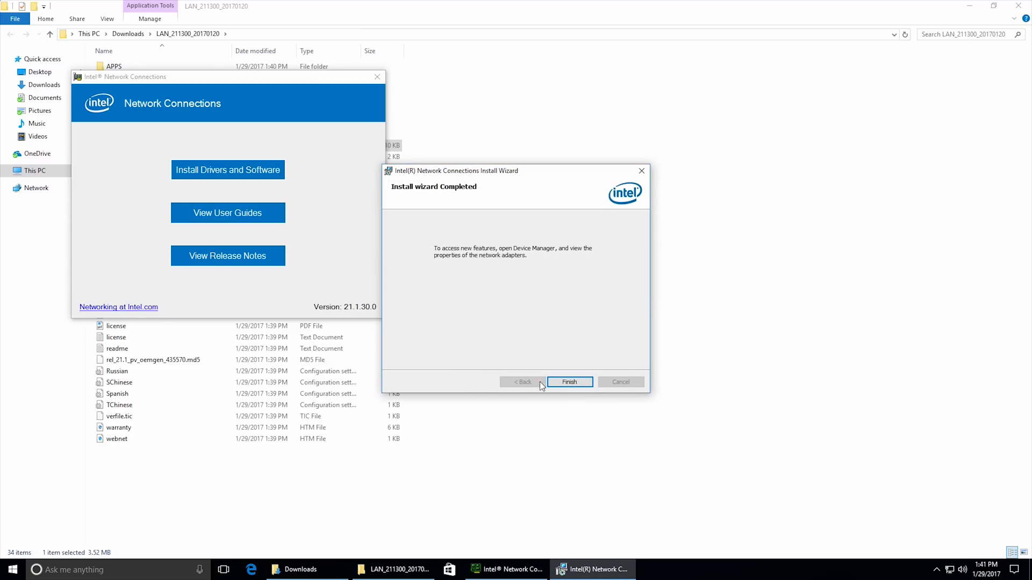
click(570, 382)
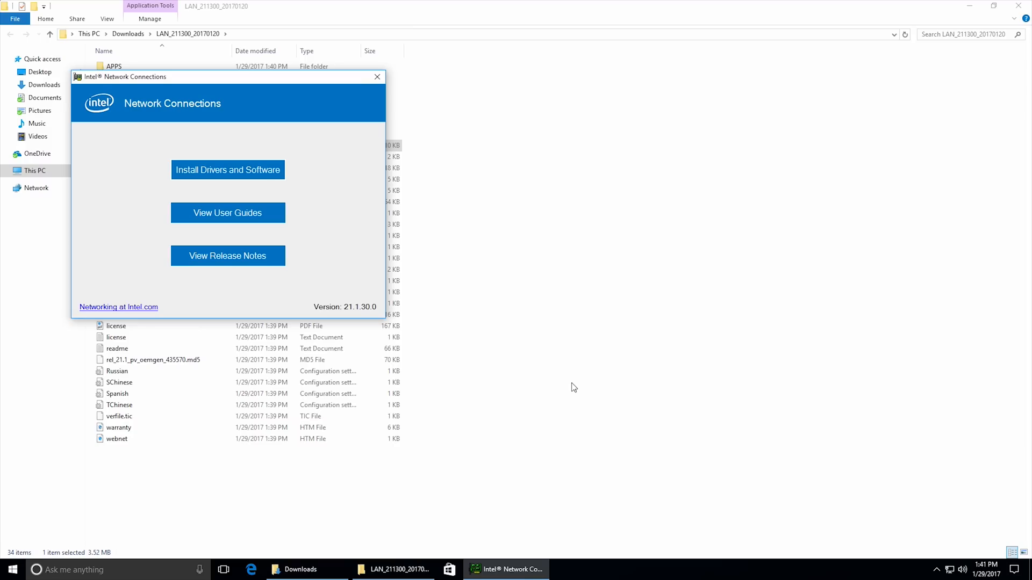
click(377, 77)
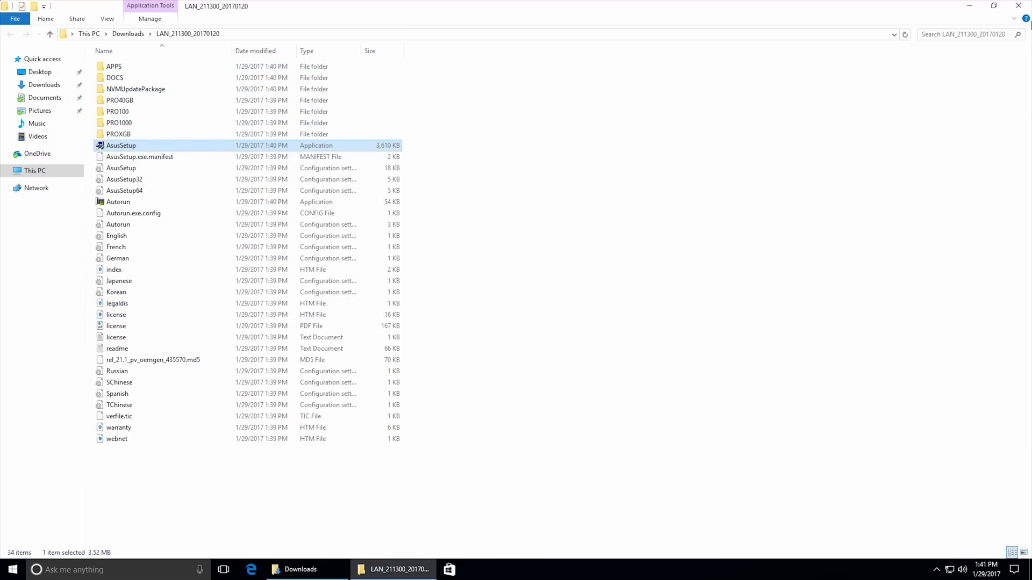
key(alt+Left)
Extract the V7997_WHQL_20161216_DSD_DTS_HeadphoneX_SonicSuite3.1.3 archive to its default folder in Downloads.
click(185, 181)
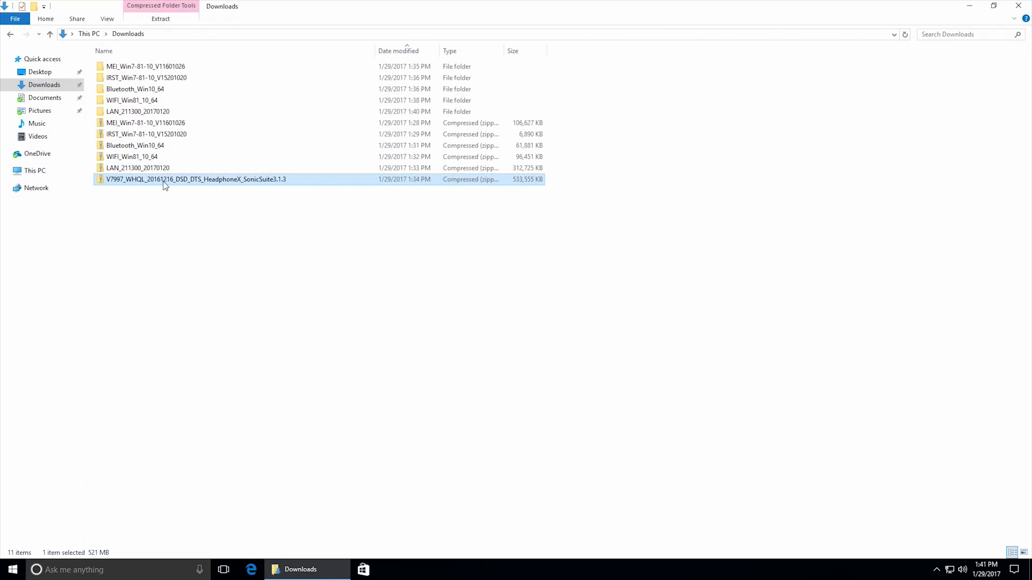
drag(161, 181, 249, 227)
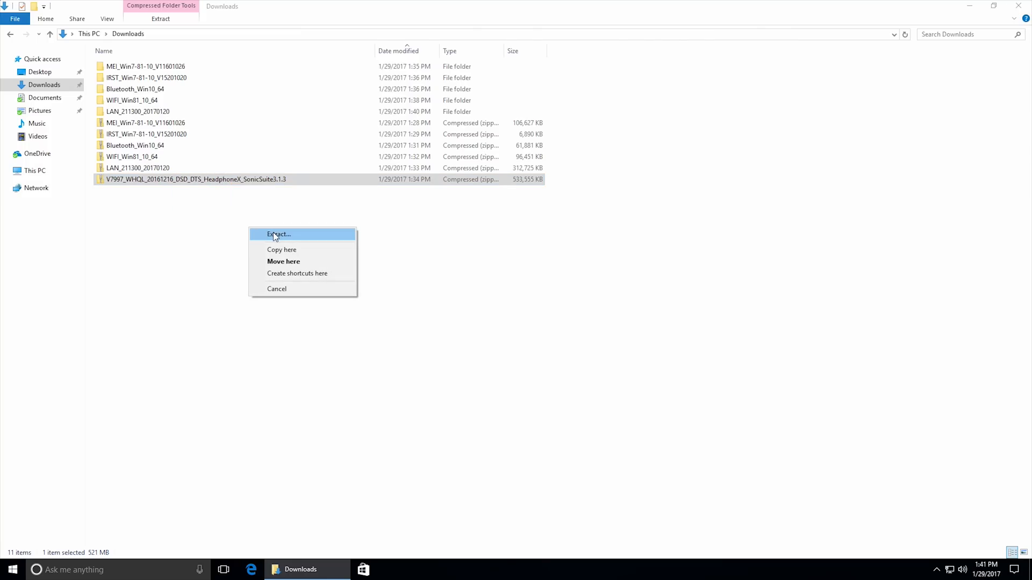
click(274, 234)
click(609, 388)
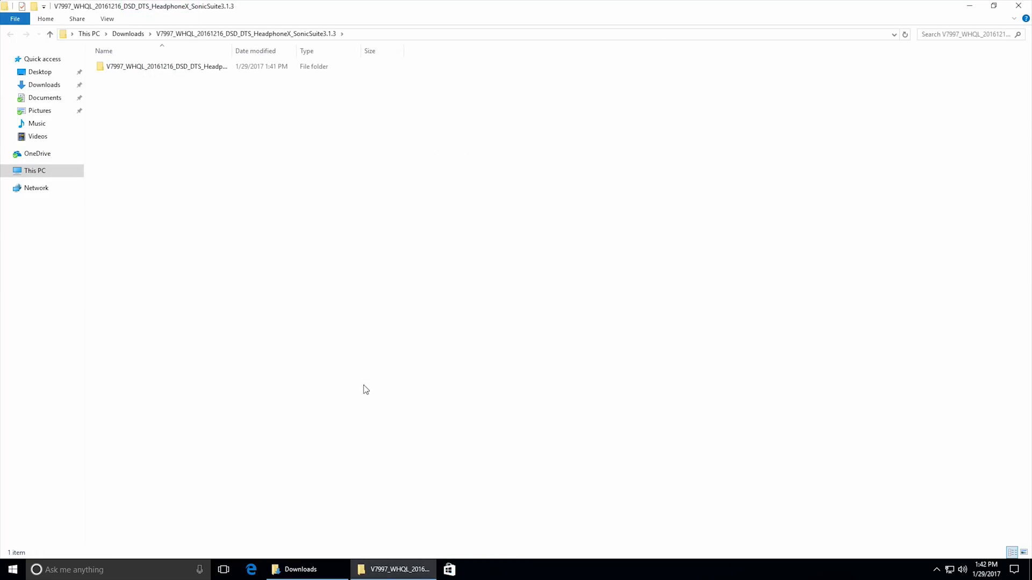
Install the audio driver and Sonic Suite with AsusSetup from the extracted V7997_WHQL folder, and close the folder window.
double_click(222, 68)
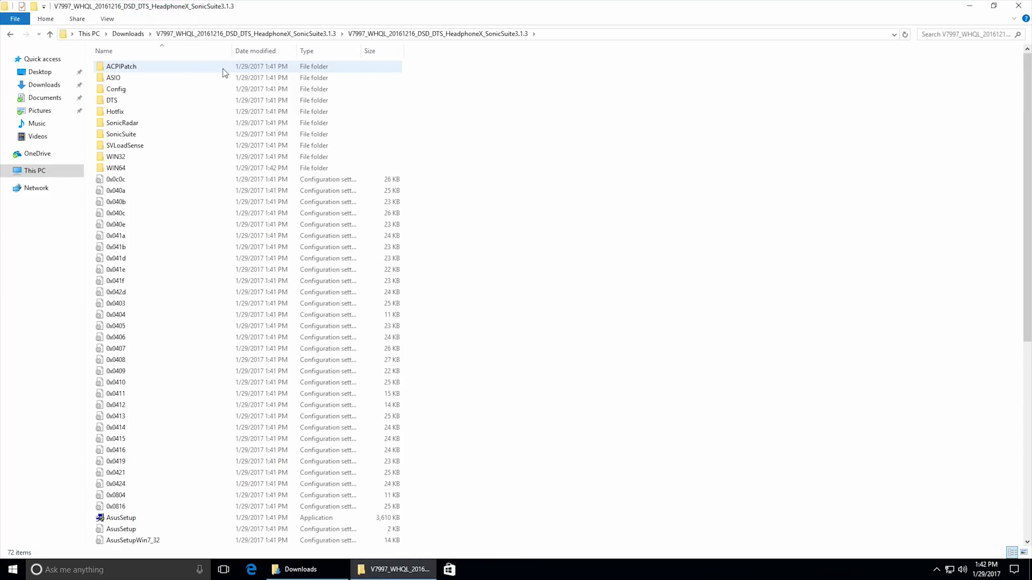
scroll(177, 473, down, 1)
double_click(171, 482)
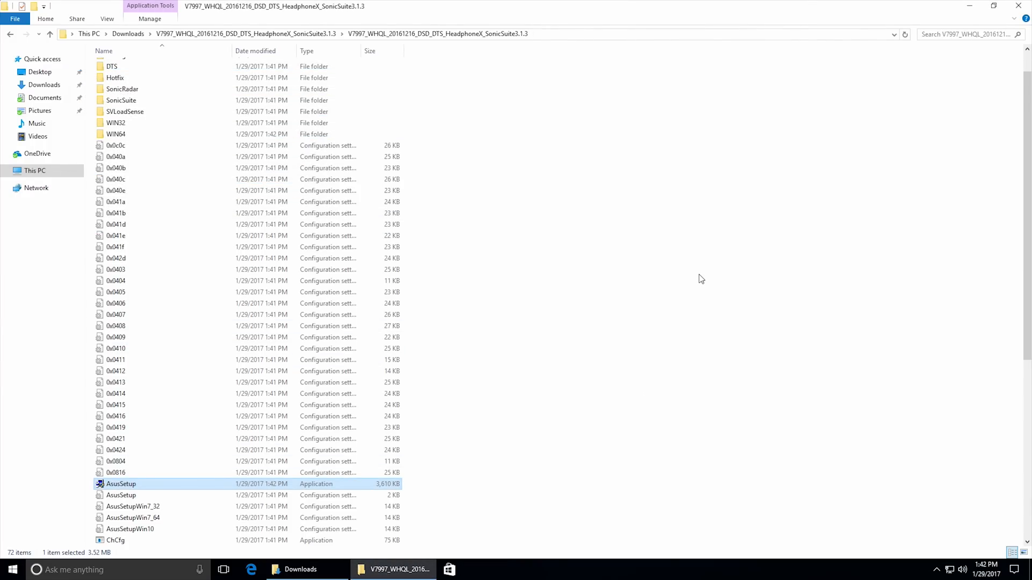
click(1019, 5)
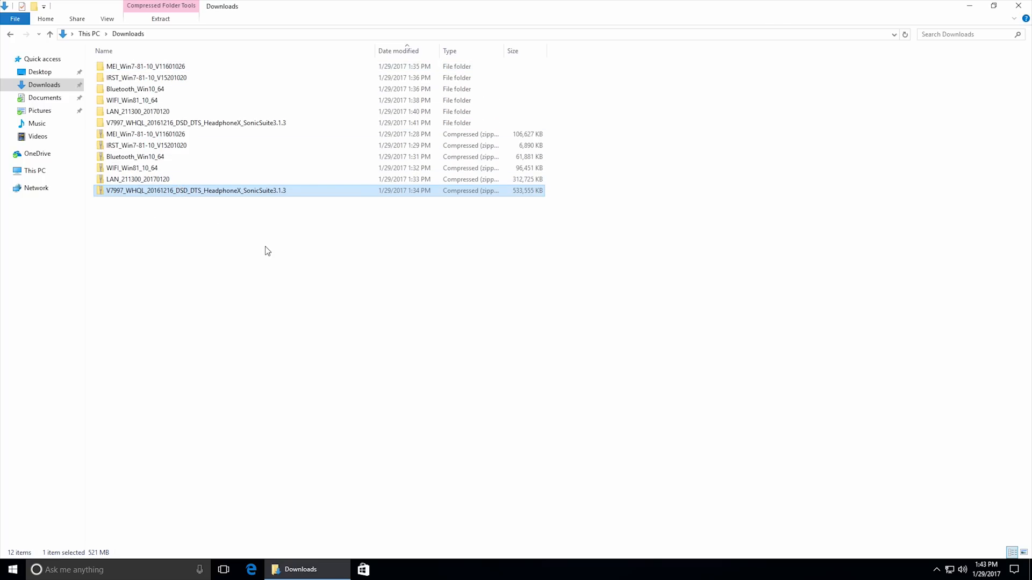
click(278, 294)
drag(282, 311, 151, 66)
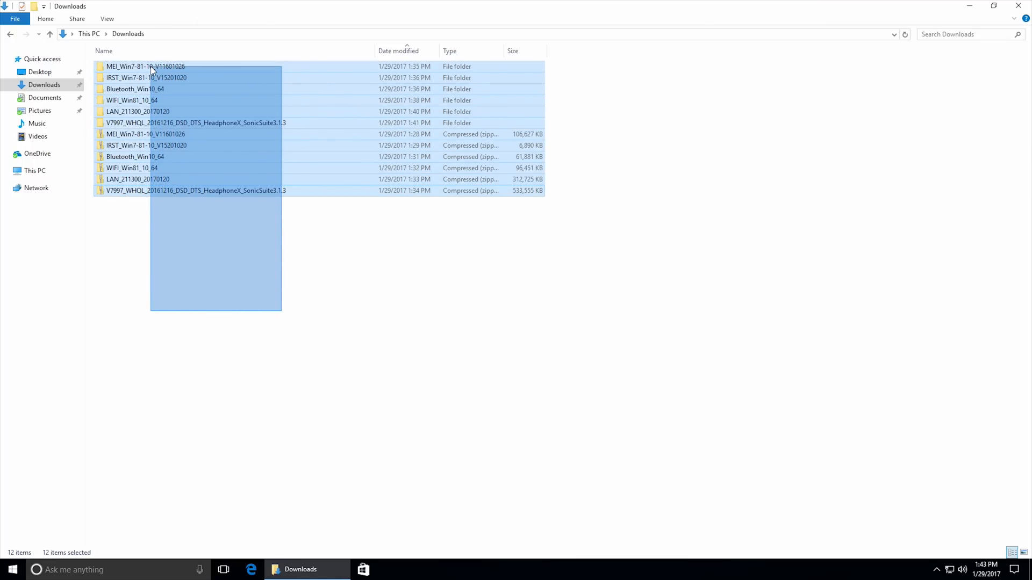
drag(150, 67, 150, 66)
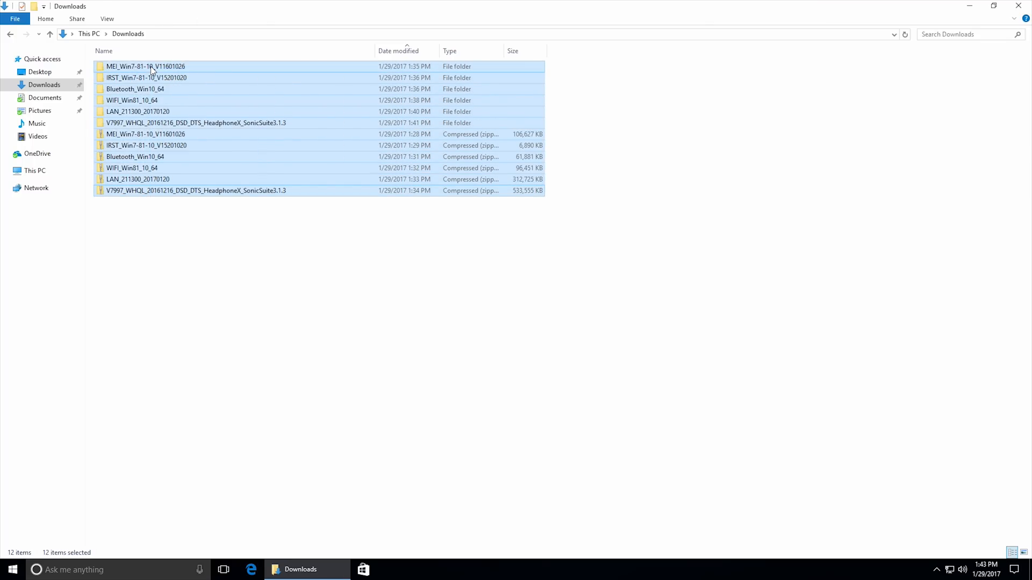
click(209, 237)
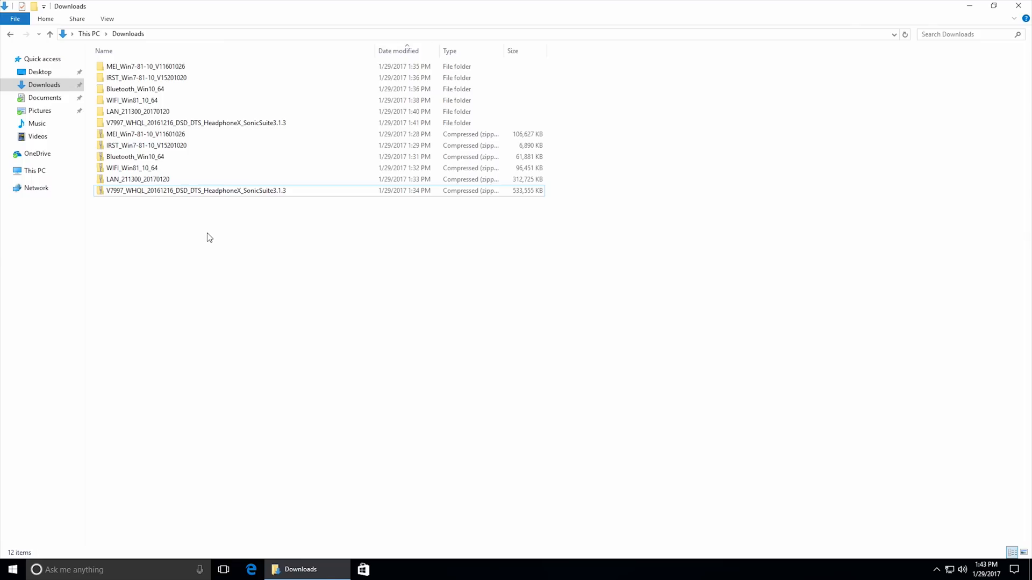
Restart the PC.
click(13, 569)
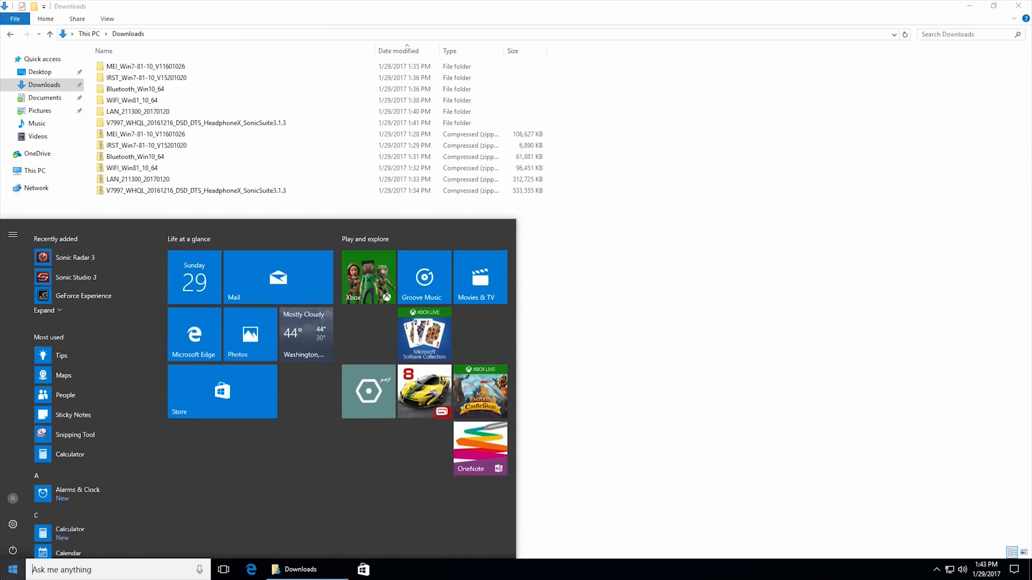
click(12, 547)
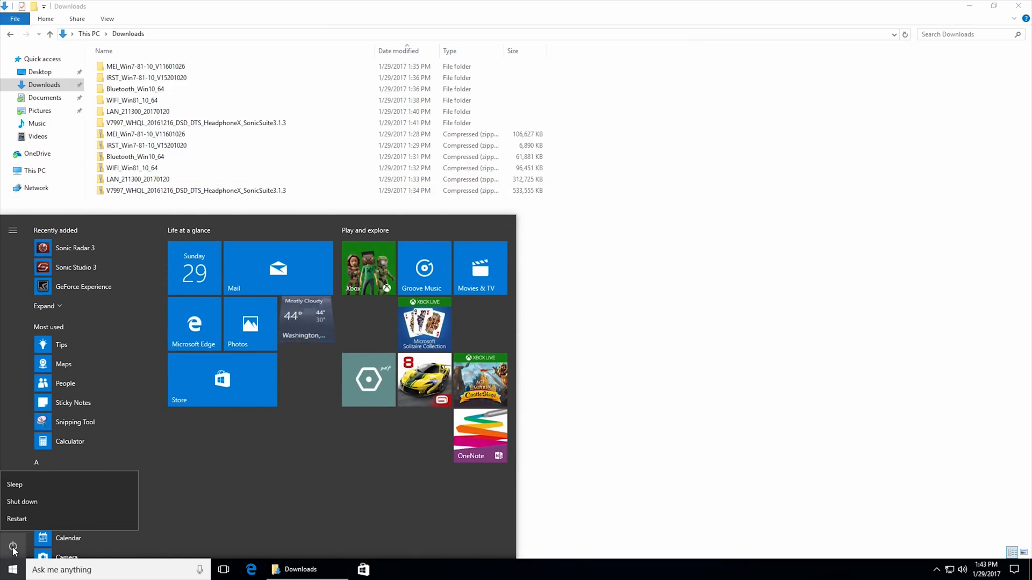
click(43, 519)
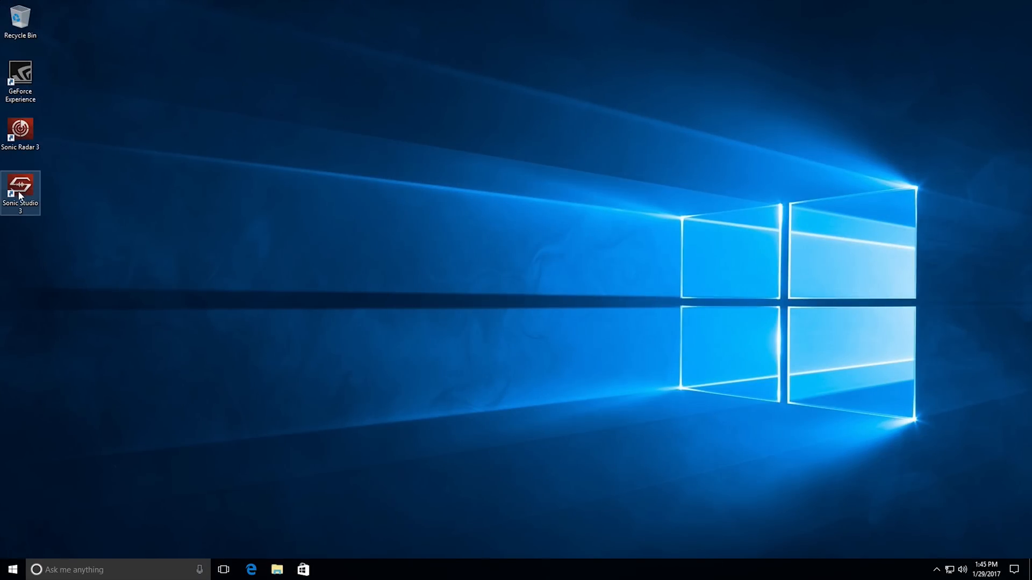
Launch Sonic Radar 3 and Sonic Studio 3 from the desktop to view their interfaces, and close both.
double_click(30, 133)
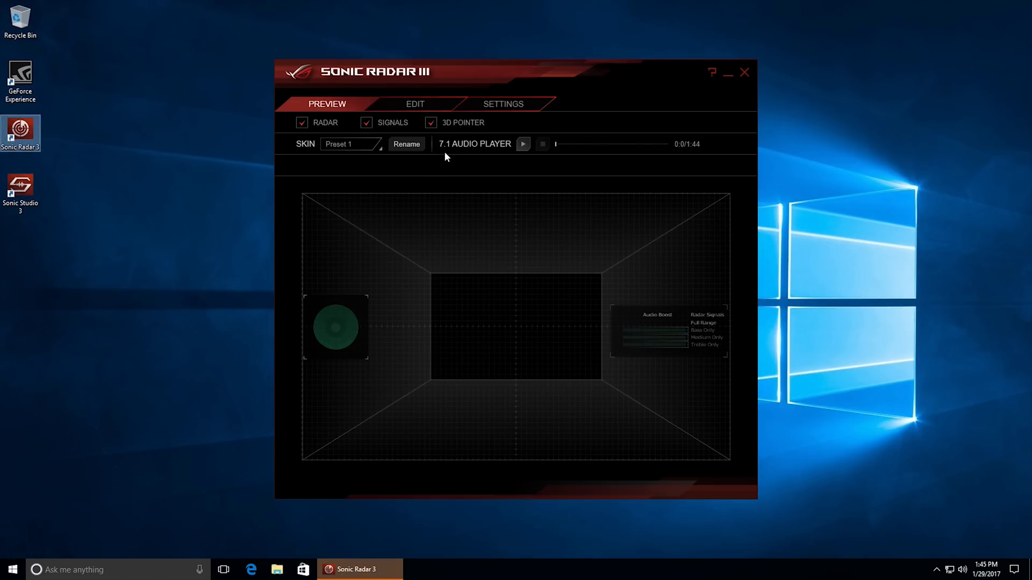
double_click(32, 200)
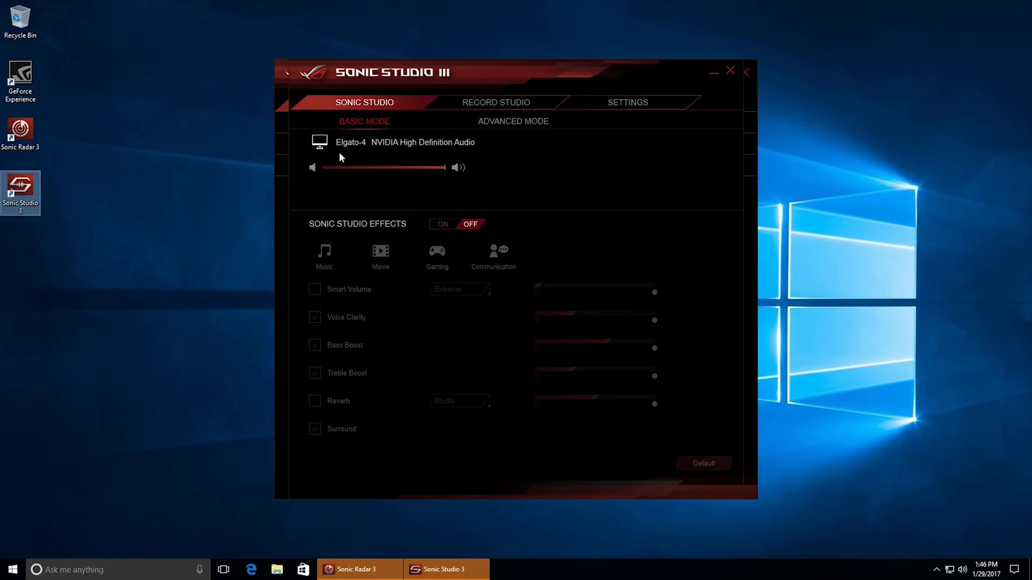
click(730, 70)
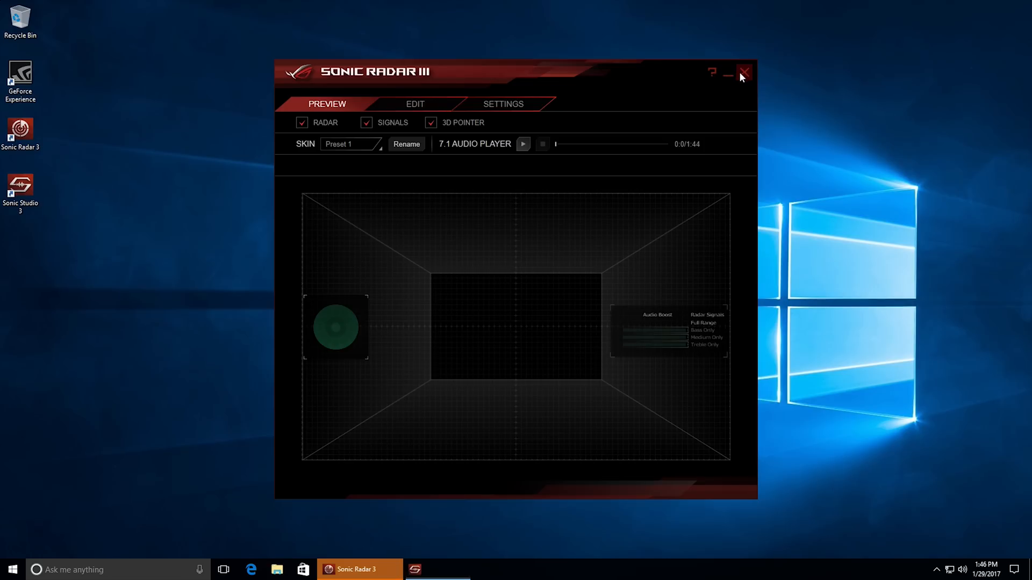
click(741, 73)
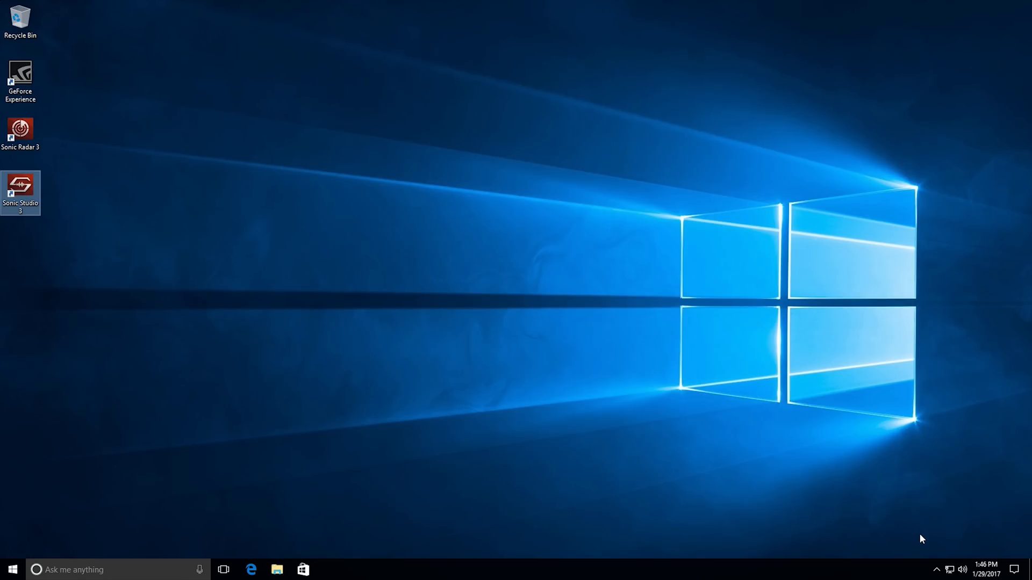
Check the hidden notification area icons and review Device Manager for devices without drivers, including H80i v2 under Other devices.
click(936, 571)
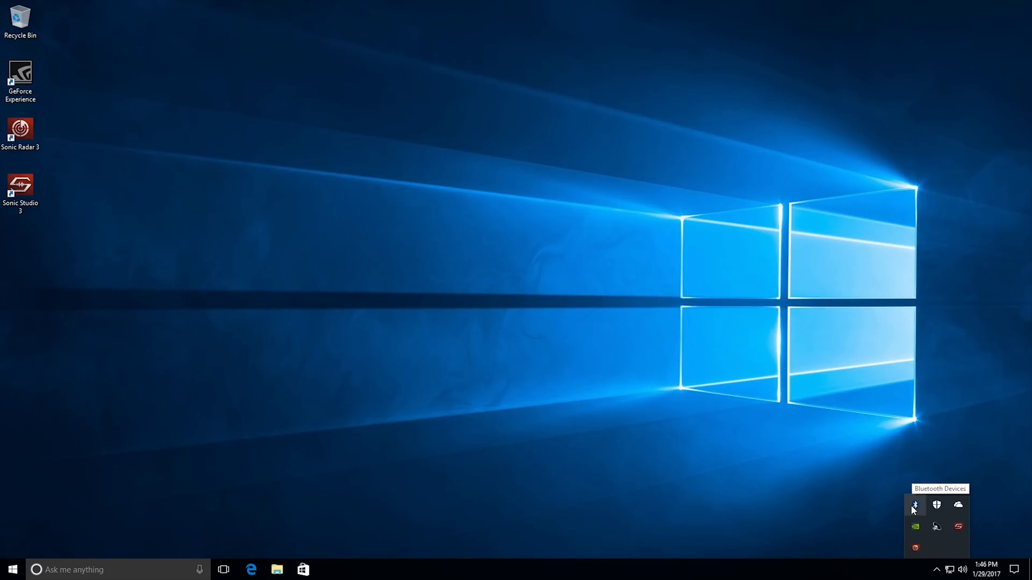
click(495, 501)
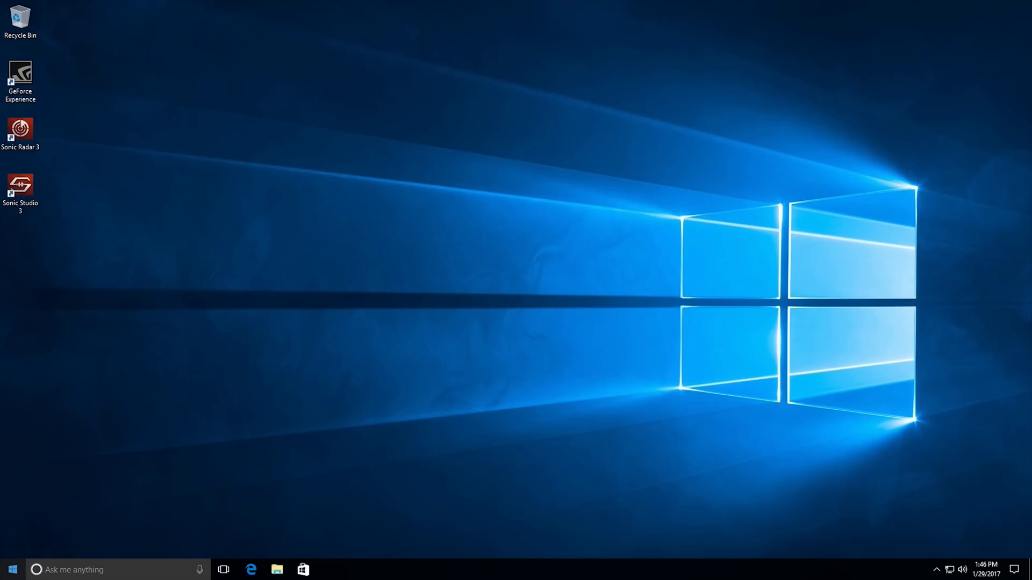
right_click(11, 571)
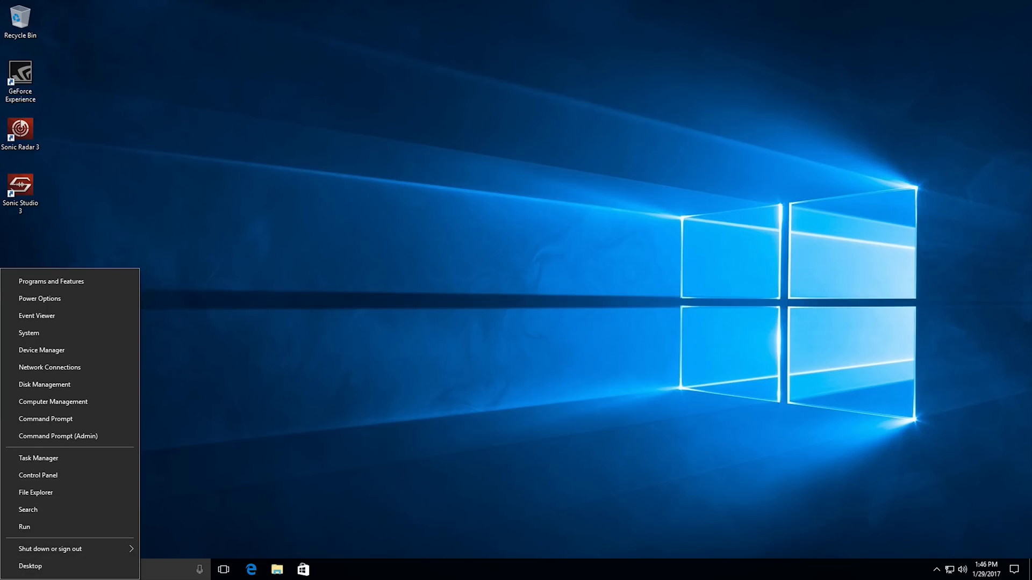
click(59, 350)
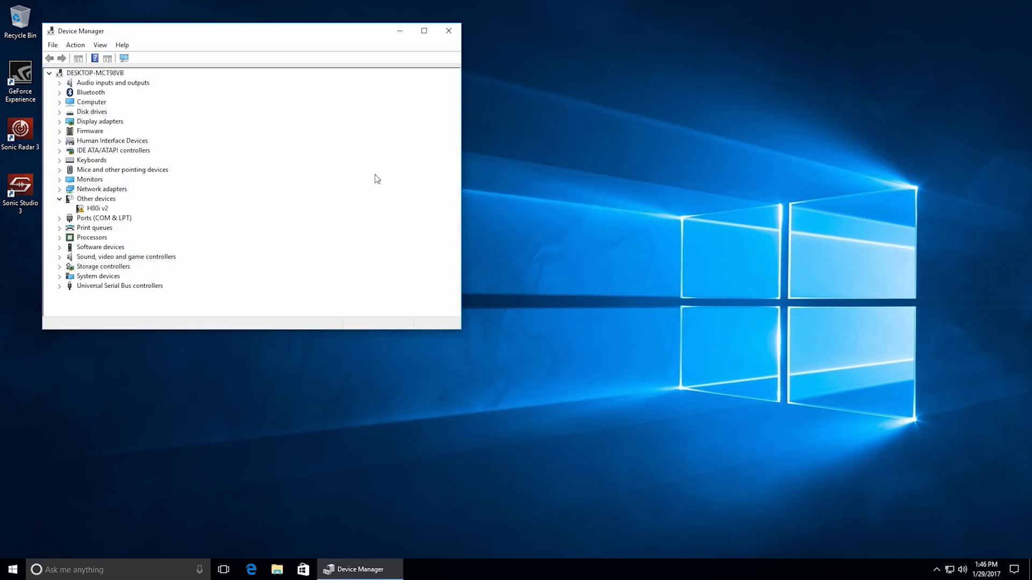
drag(342, 36, 401, 36)
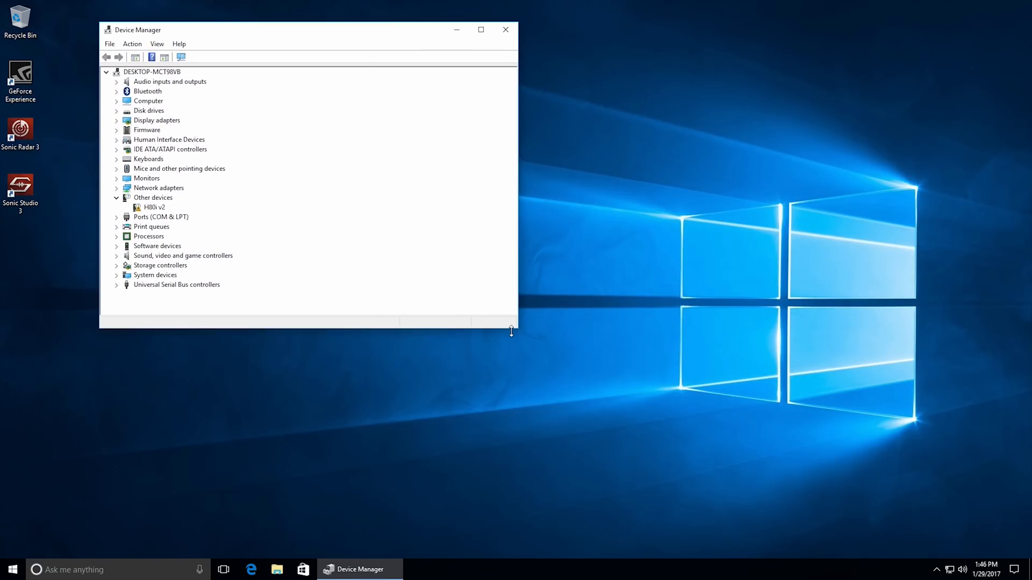
drag(517, 329, 557, 399)
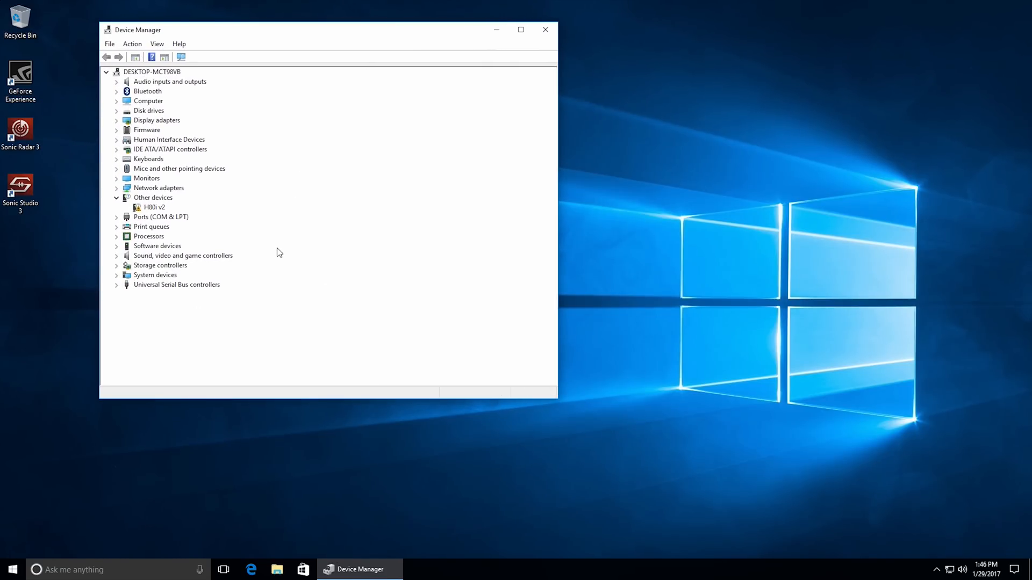
click(161, 207)
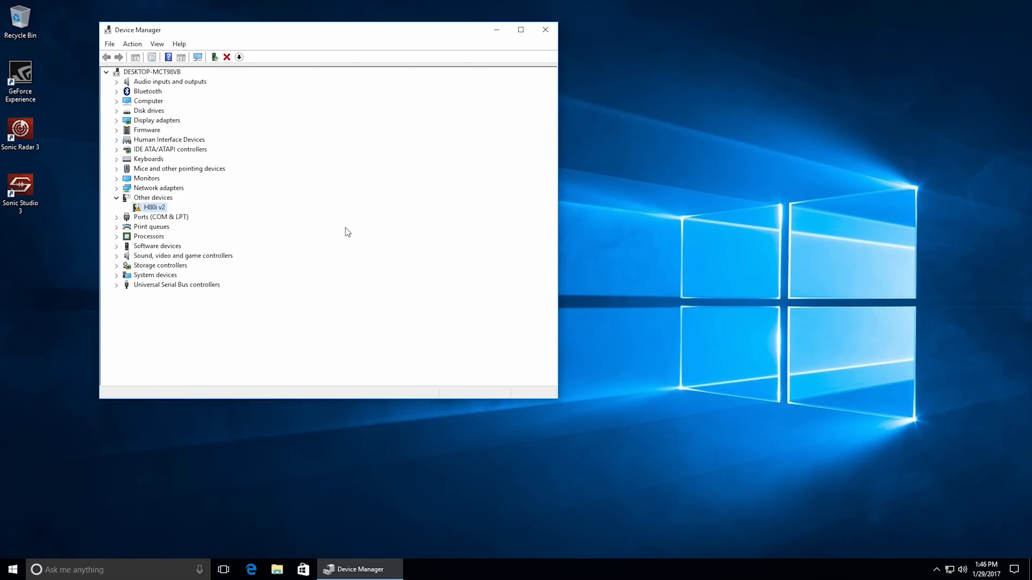
click(543, 31)
Download Corsair Link software version 4.3.0.154 from Corsair's downloads page in Edge, skipping the sign-up form.
click(261, 569)
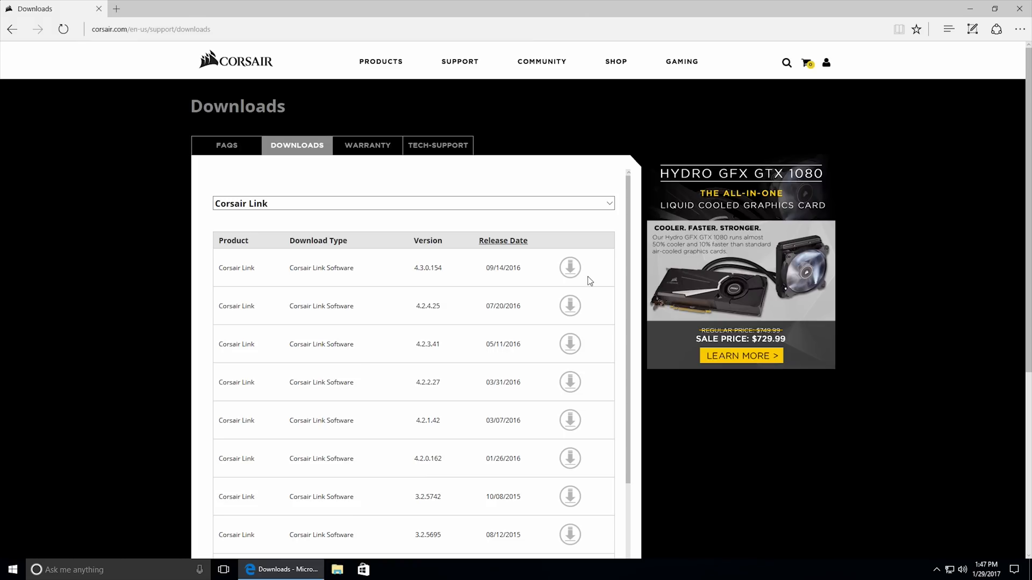
click(570, 267)
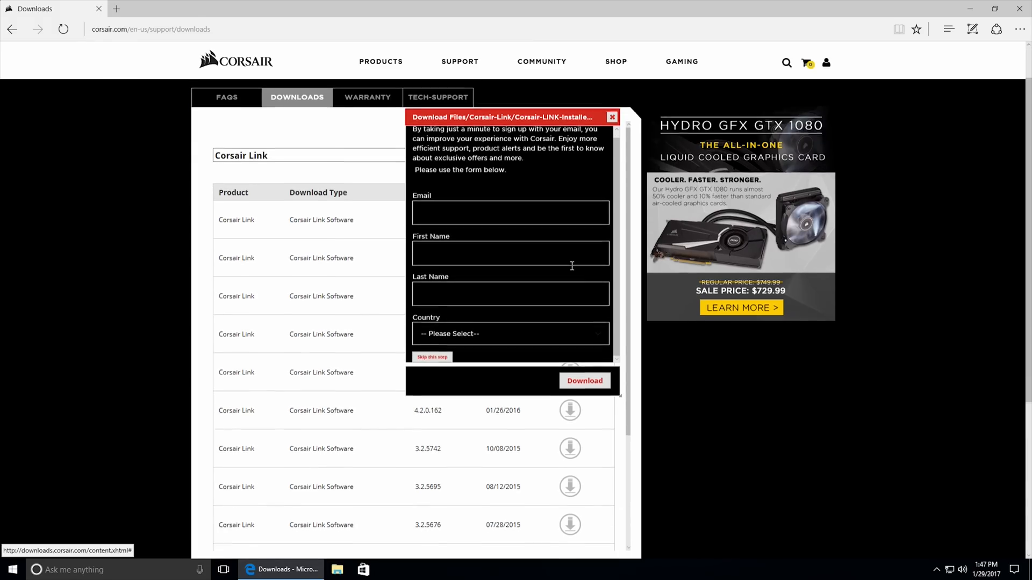
scroll(572, 266, down, 3)
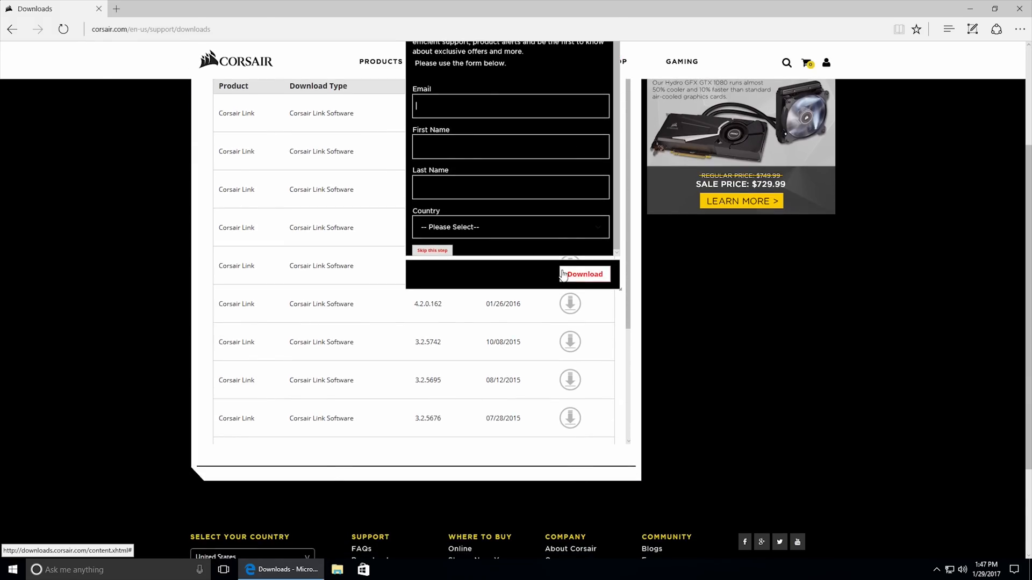
click(432, 251)
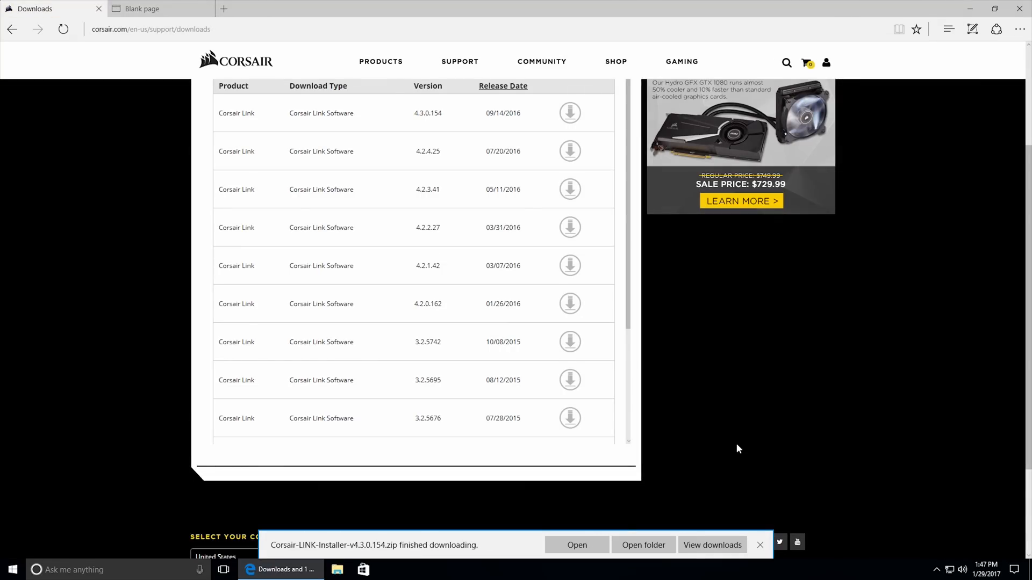
Delete all the motherboard driver folders and archives from Downloads, keeping only the Corsair-LINK-Installer-v4.3.0.154 archive.
click(645, 546)
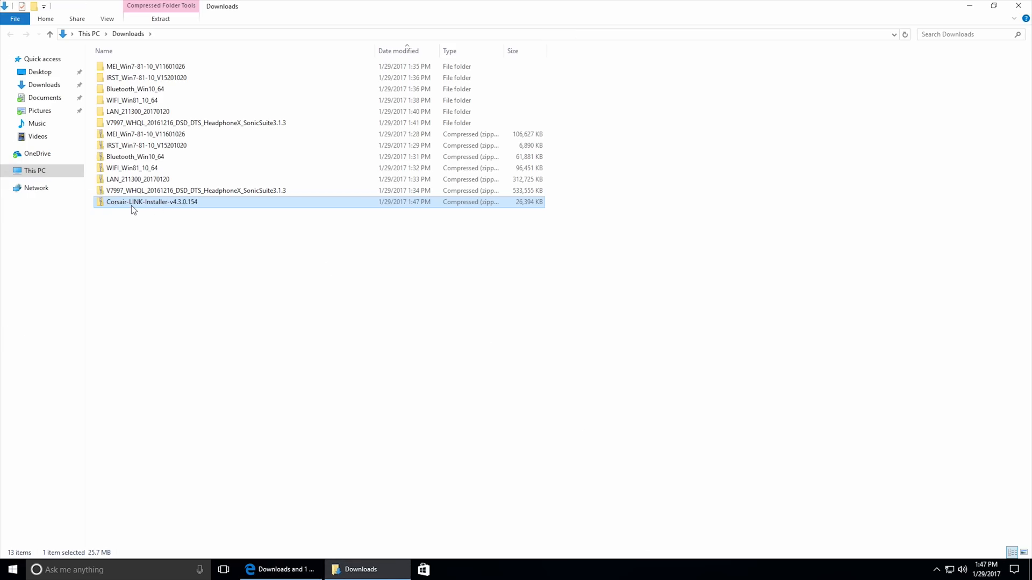
click(133, 191)
shift+click(130, 70)
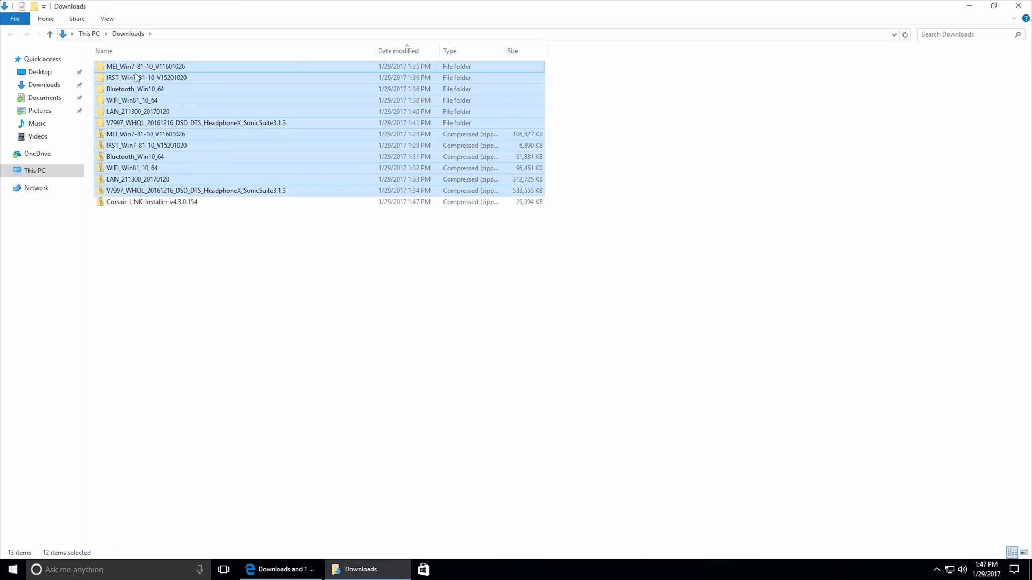
key(Delete)
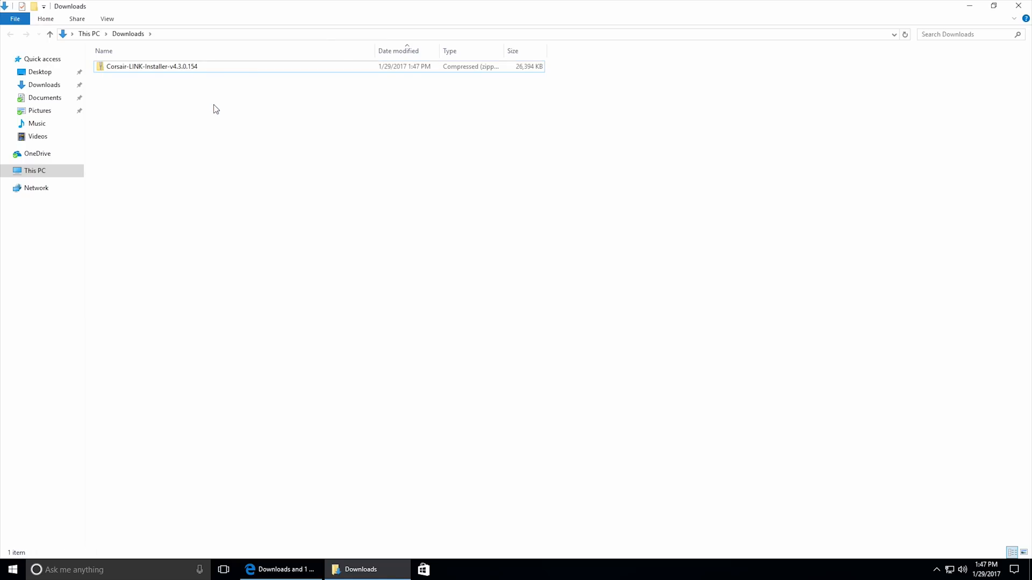
Extract the Corsair-LINK-Installer-v4.3.0.154 archive to its default folder and close the browser.
click(188, 68)
drag(161, 68, 198, 82)
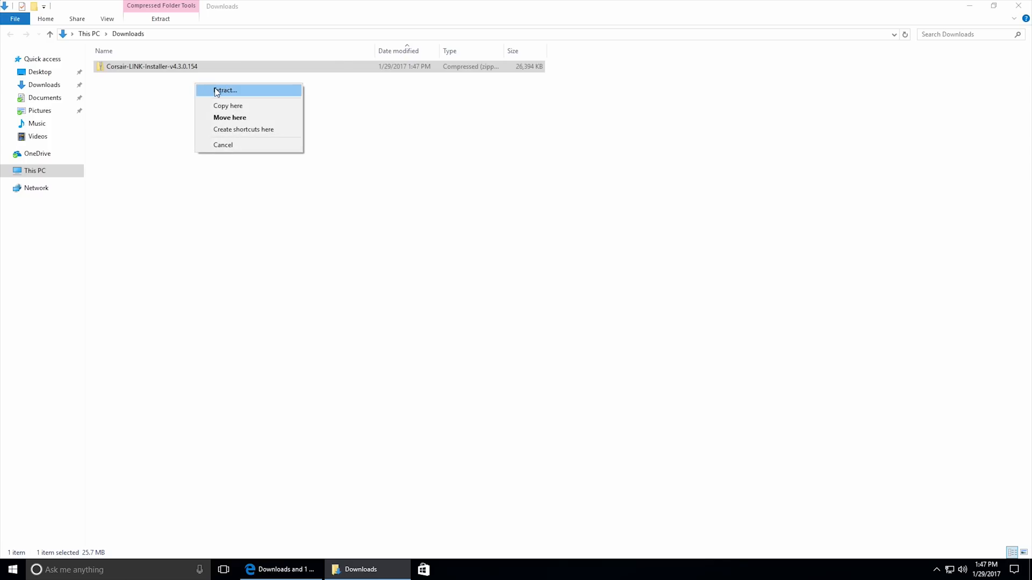
click(220, 89)
click(604, 388)
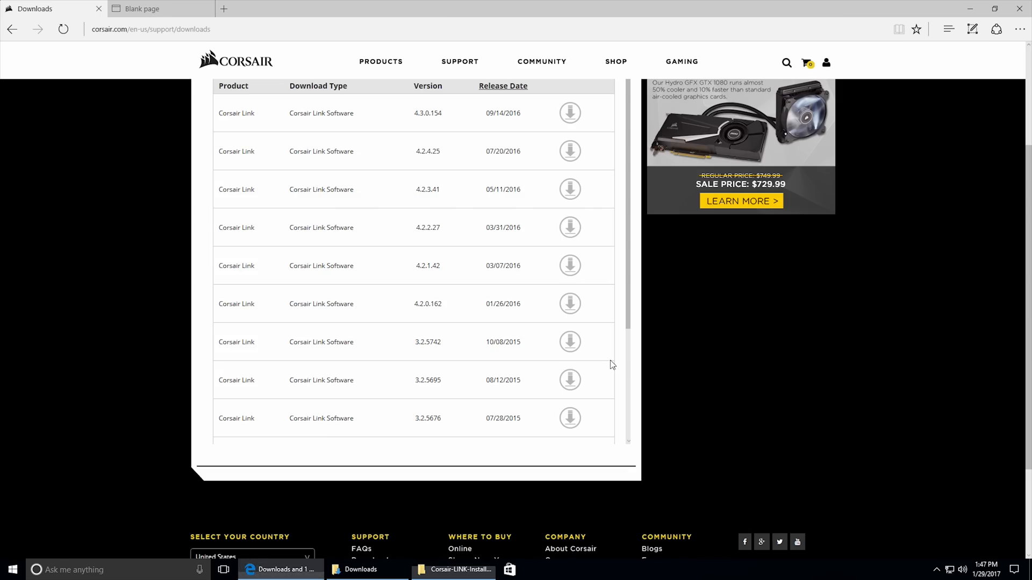
click(1021, 8)
Install Corsair Link 4 in its default location, accepting the license and the Corsair device software, and finish setup with the program launched.
double_click(147, 67)
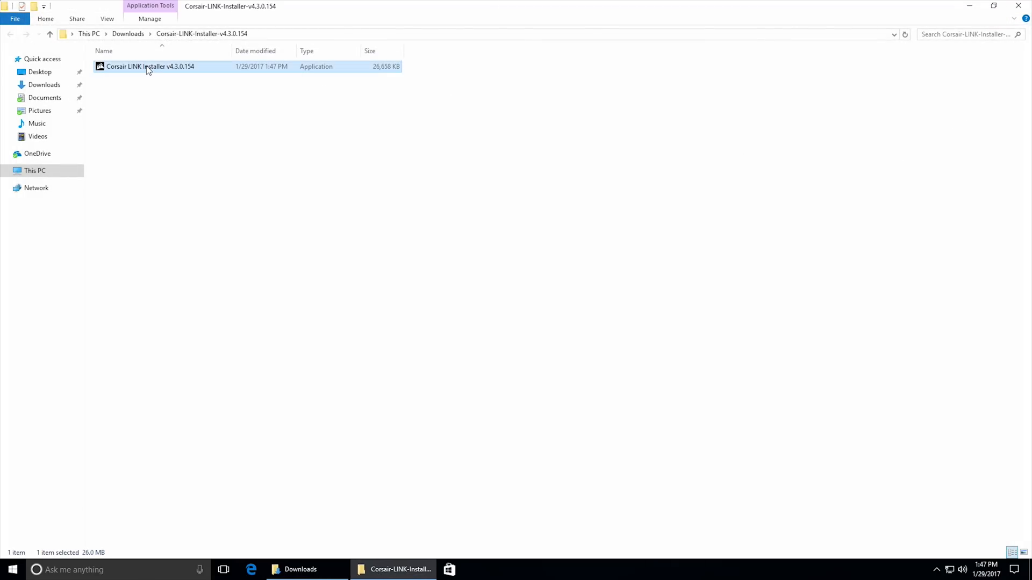
click(441, 330)
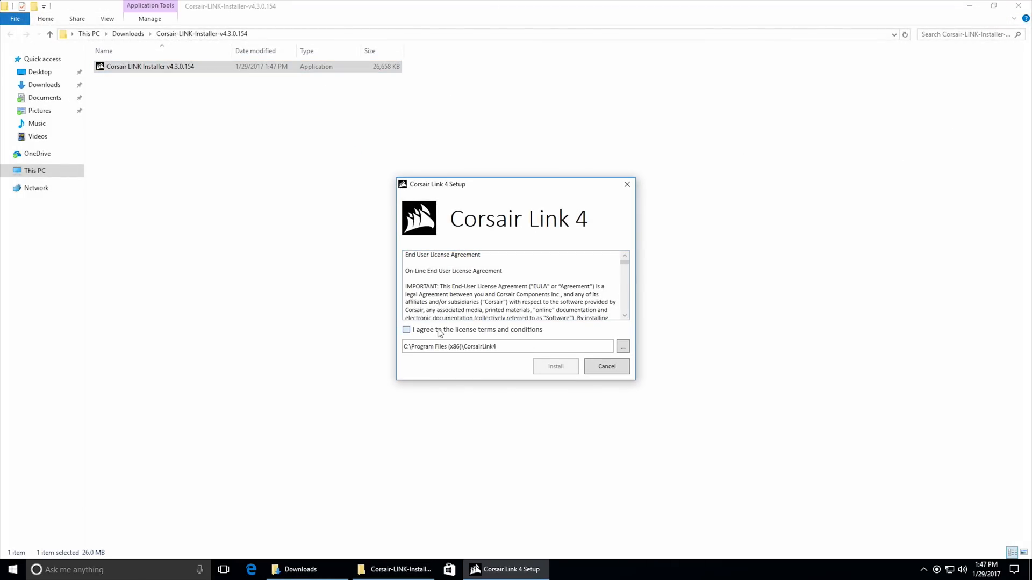
click(549, 369)
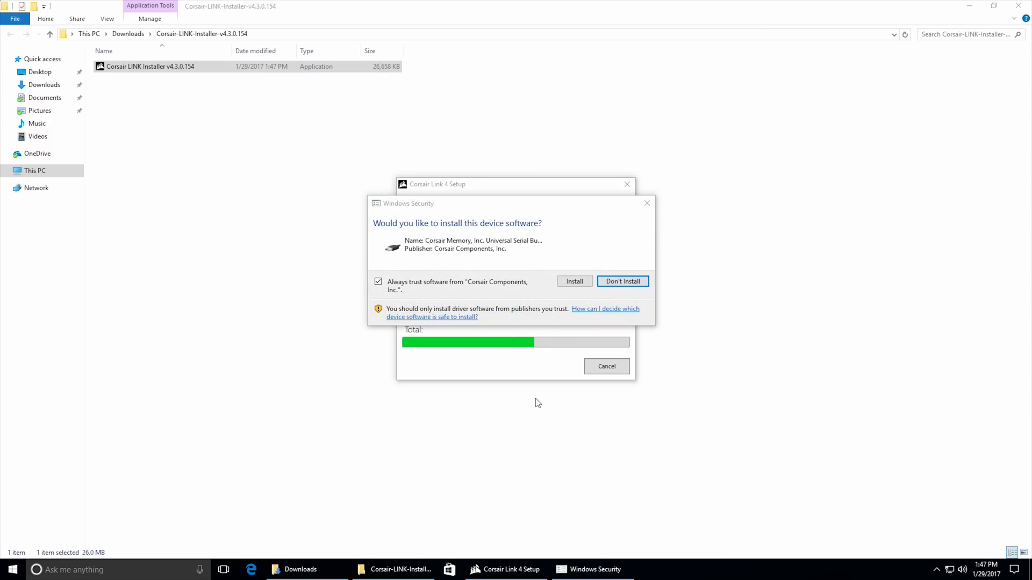
click(572, 280)
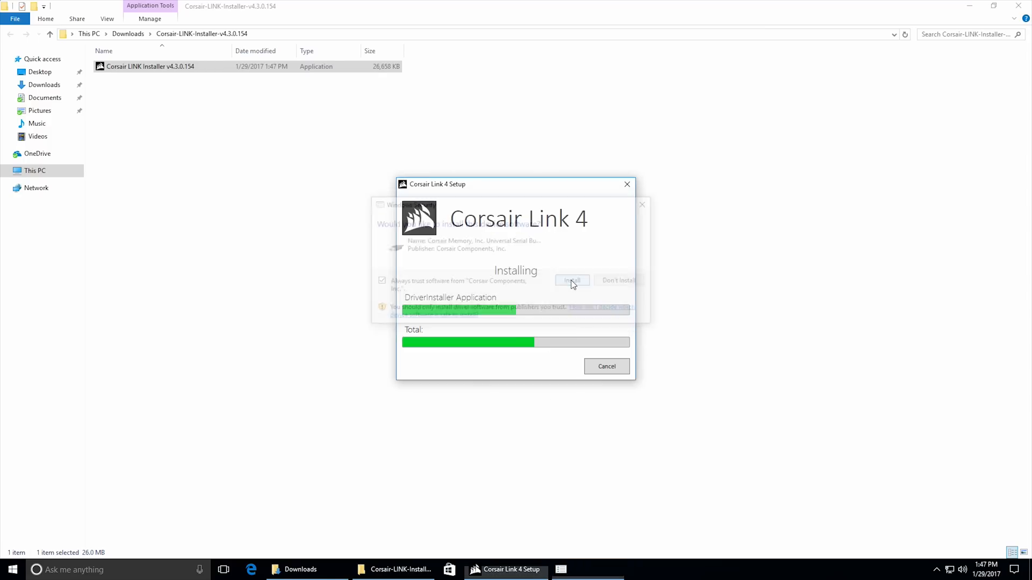
click(556, 284)
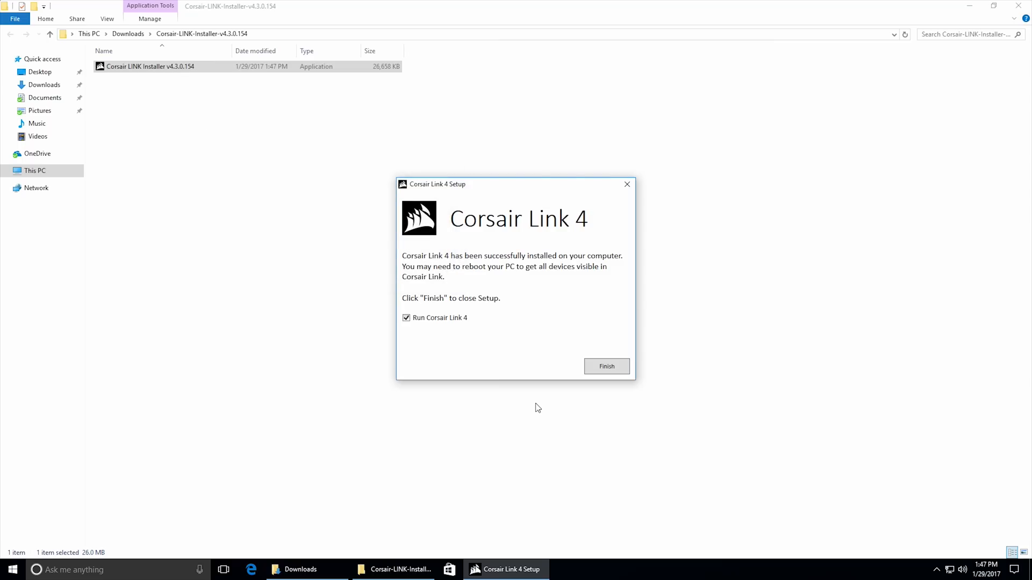
click(607, 368)
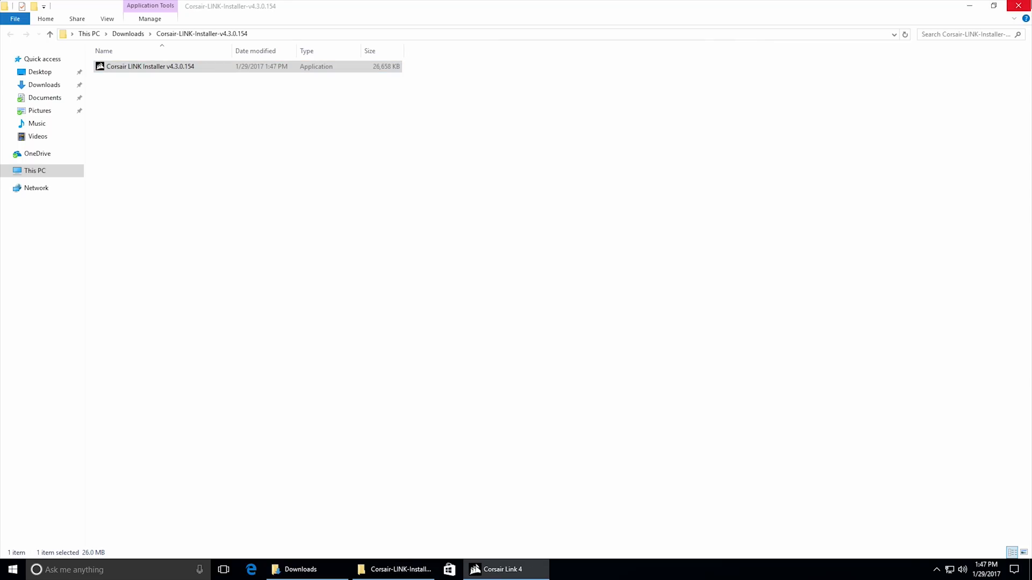
Close both File Explorer windows, then move the Corsair Link window toward the upper middle of the desktop and close it.
click(1019, 6)
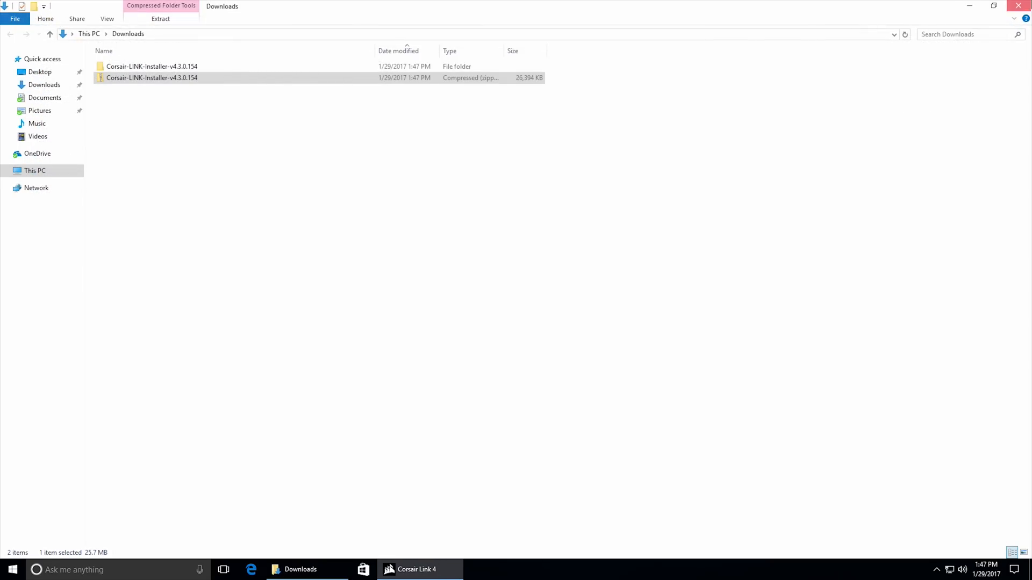
click(1019, 6)
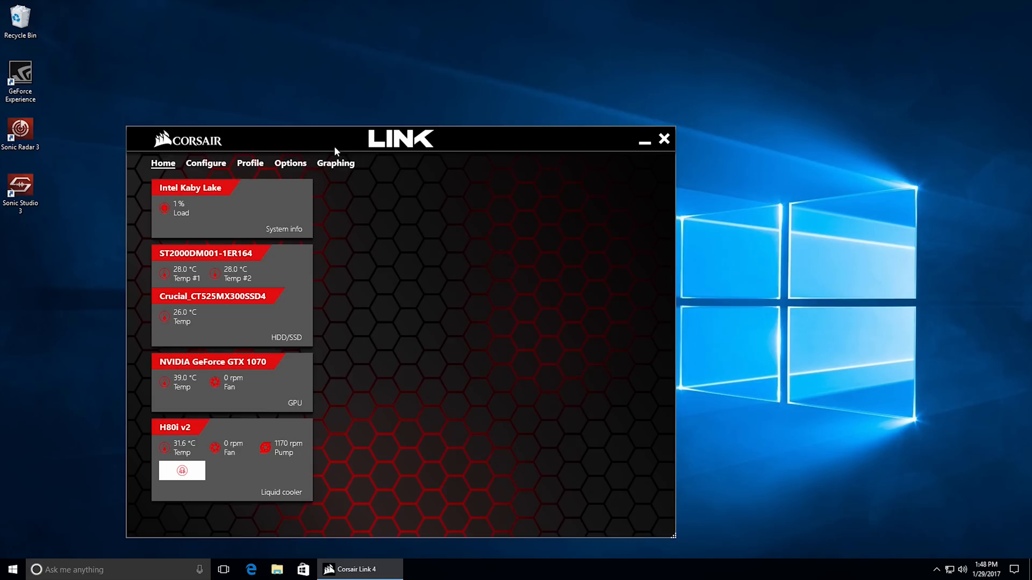
drag(378, 142, 429, 81)
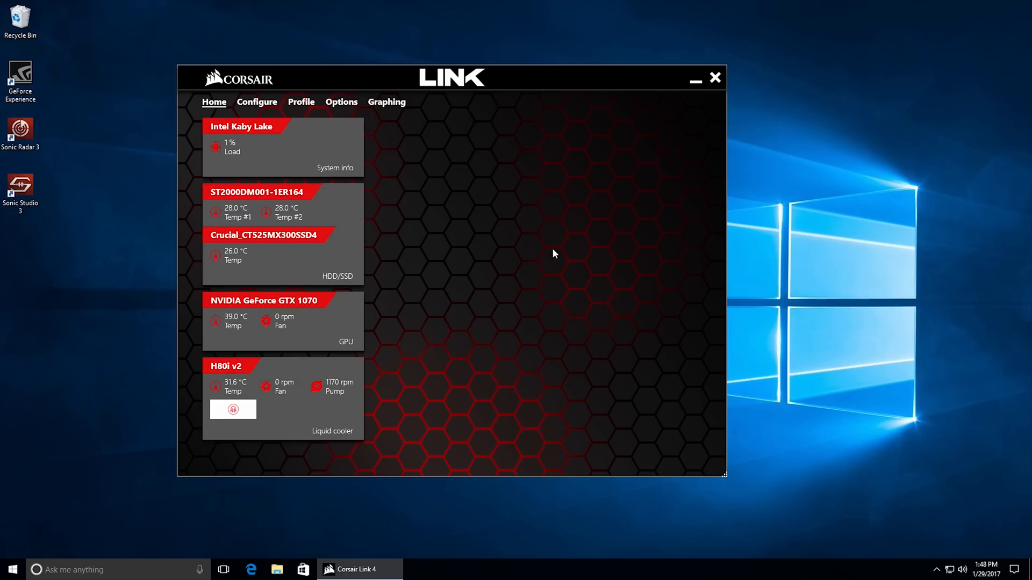
click(715, 77)
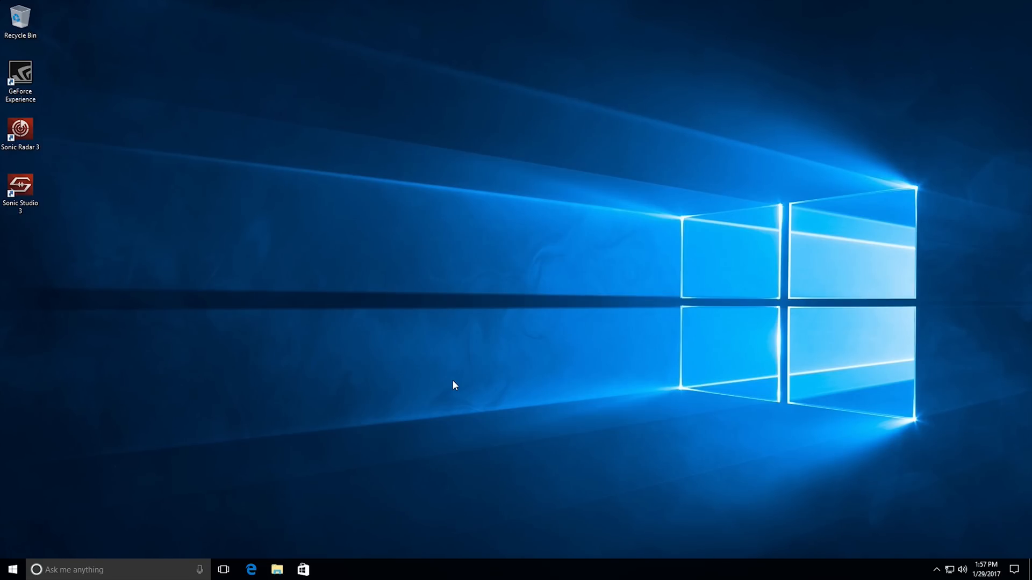
Download Intel SSD Toolbox v3.4.1.exe from Intel's download page in Edge, accepting the license, run the installer and close the browser.
click(254, 572)
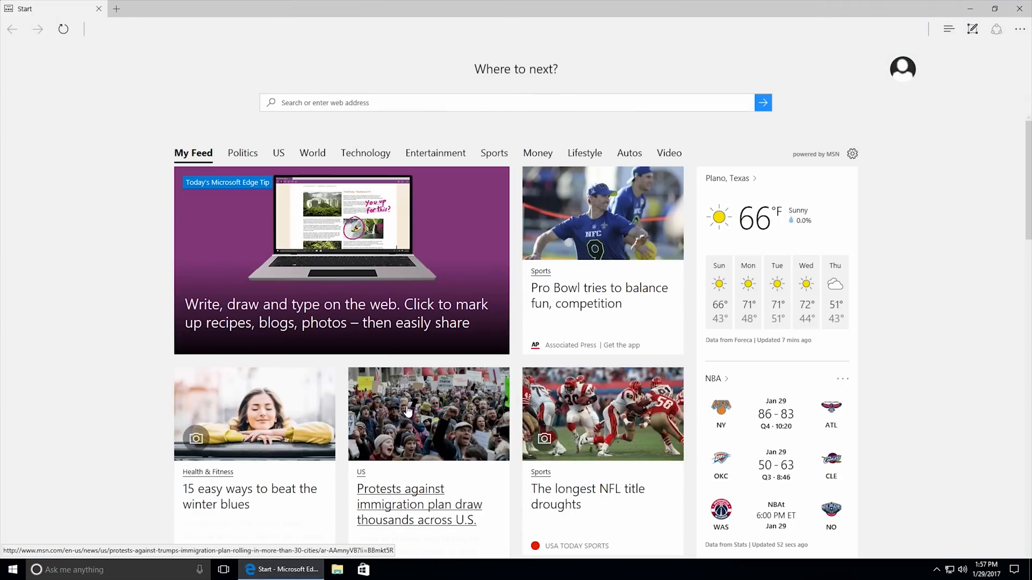
click(333, 103)
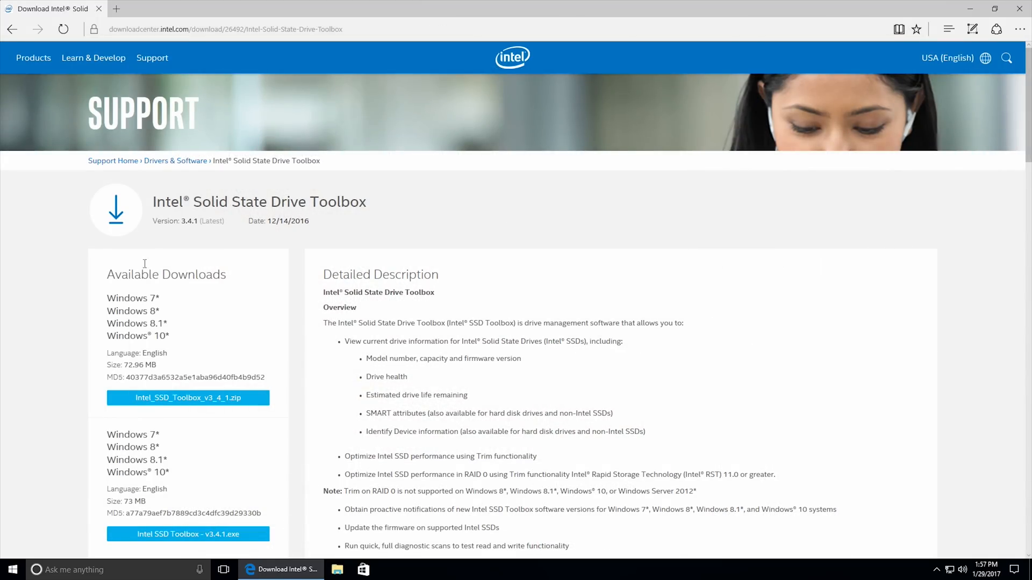
click(195, 535)
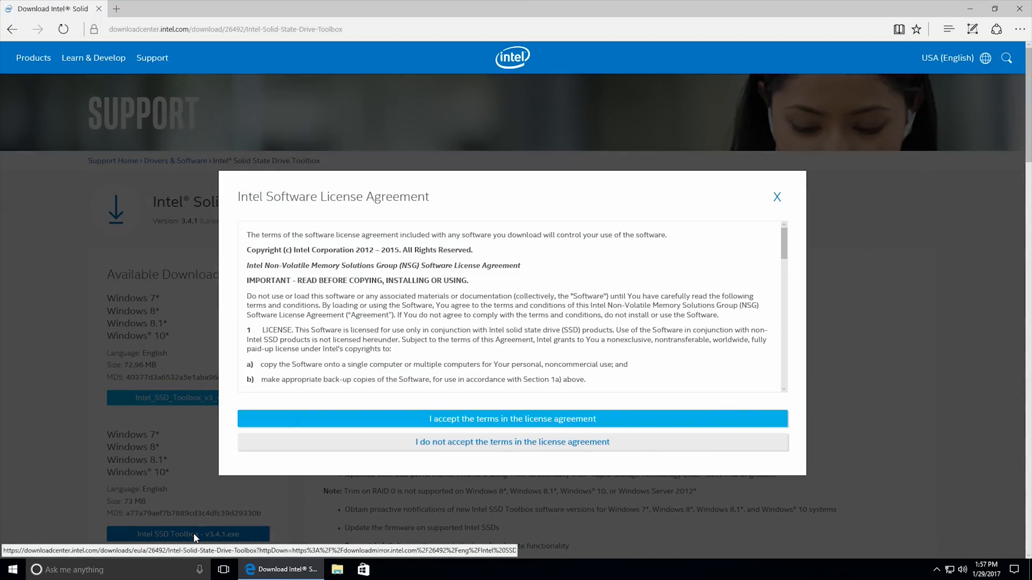
click(439, 419)
click(580, 544)
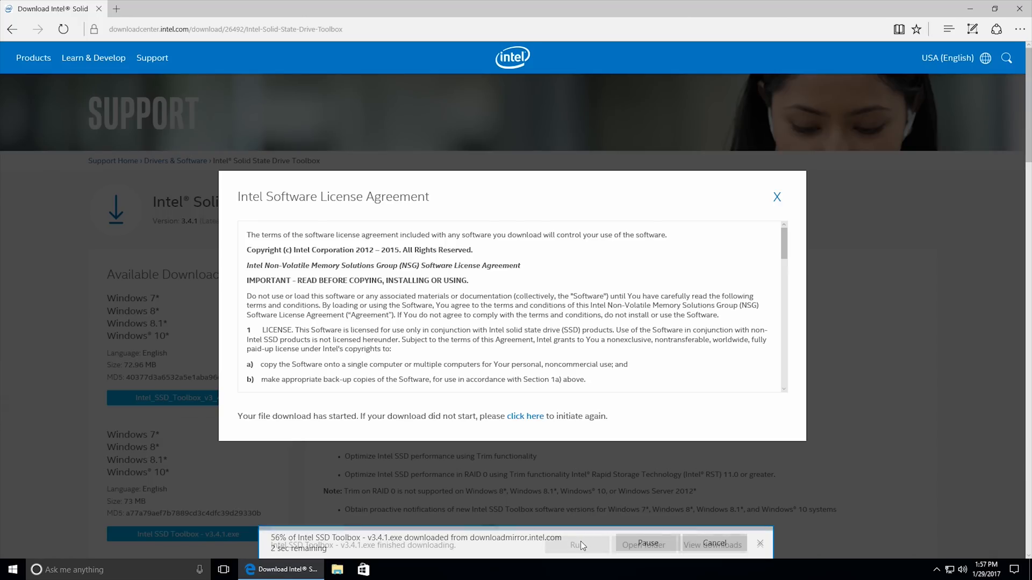
click(577, 542)
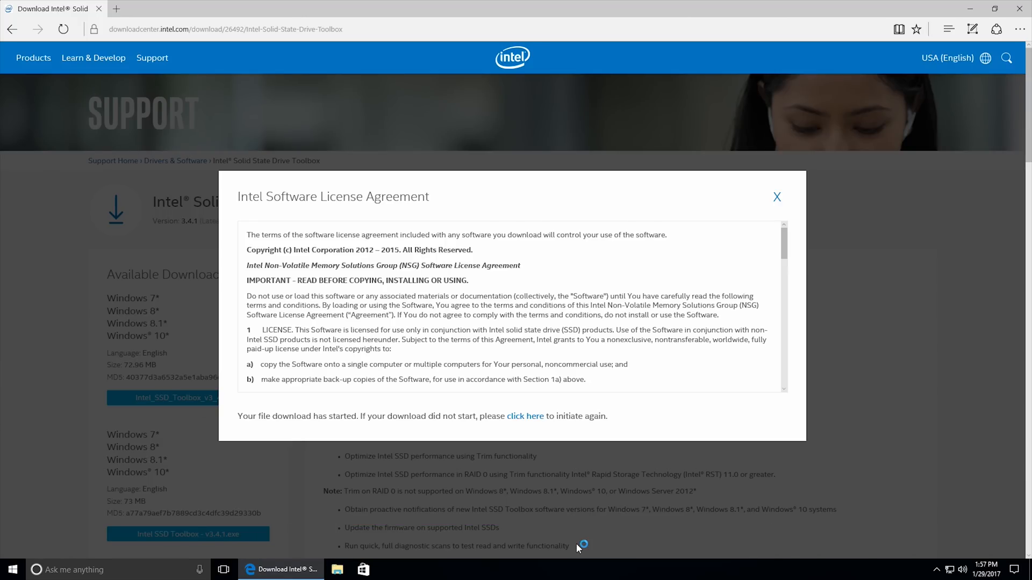
click(1019, 9)
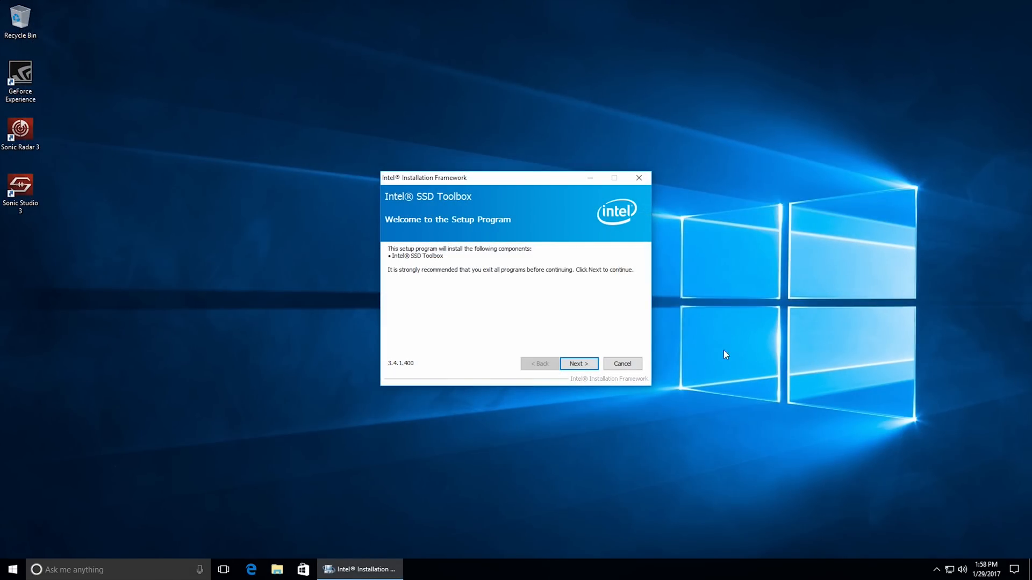
Install Intel SSD Toolbox with Intel Update Manager, accepting the license, and finish setup with the toolbox launched.
click(576, 365)
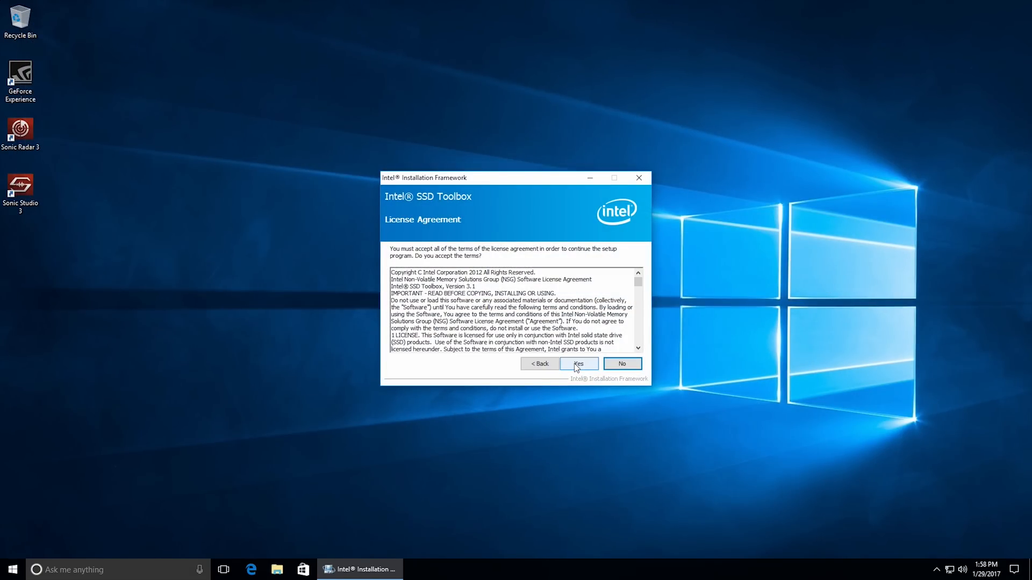
click(576, 365)
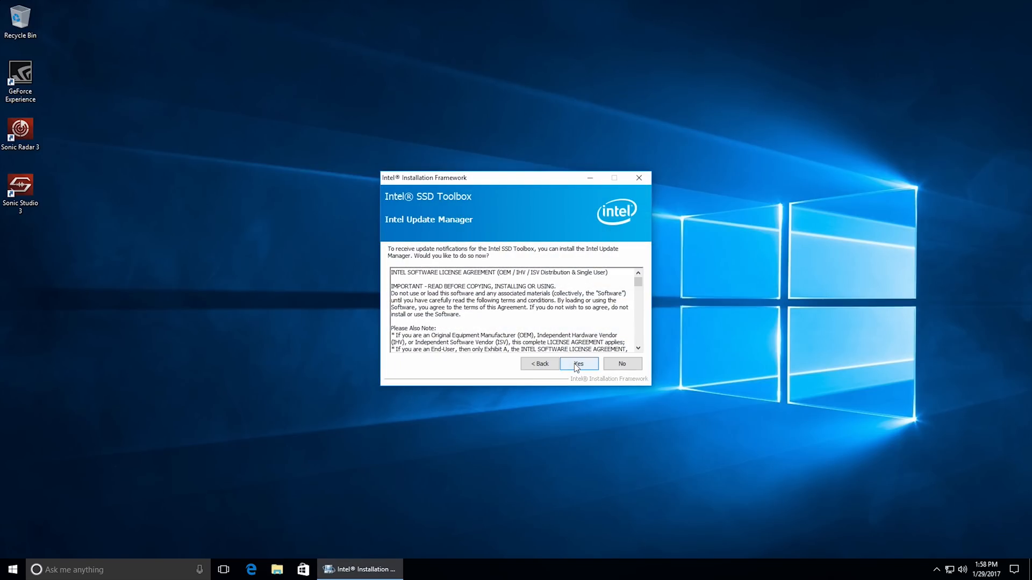
click(576, 365)
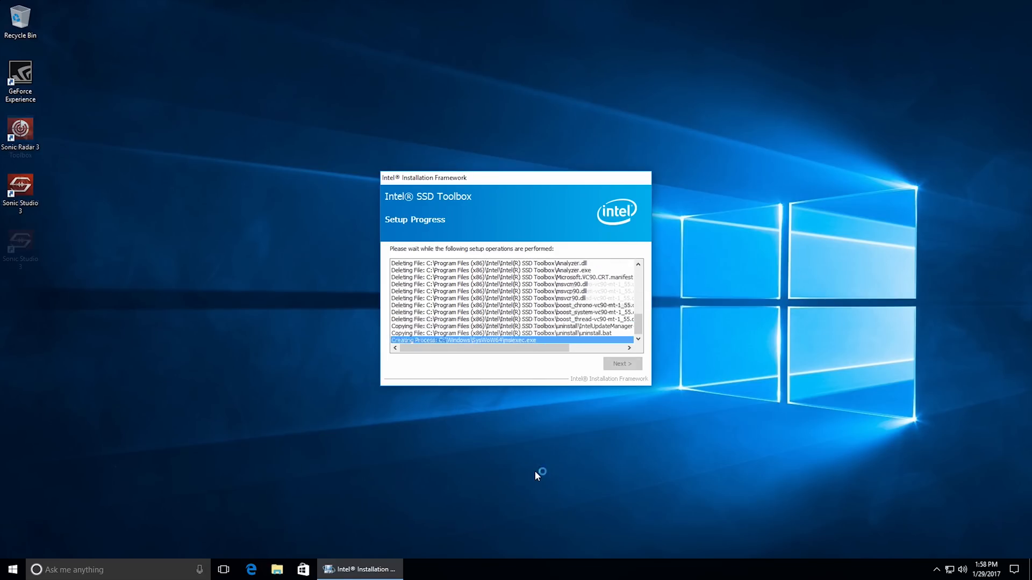
click(613, 364)
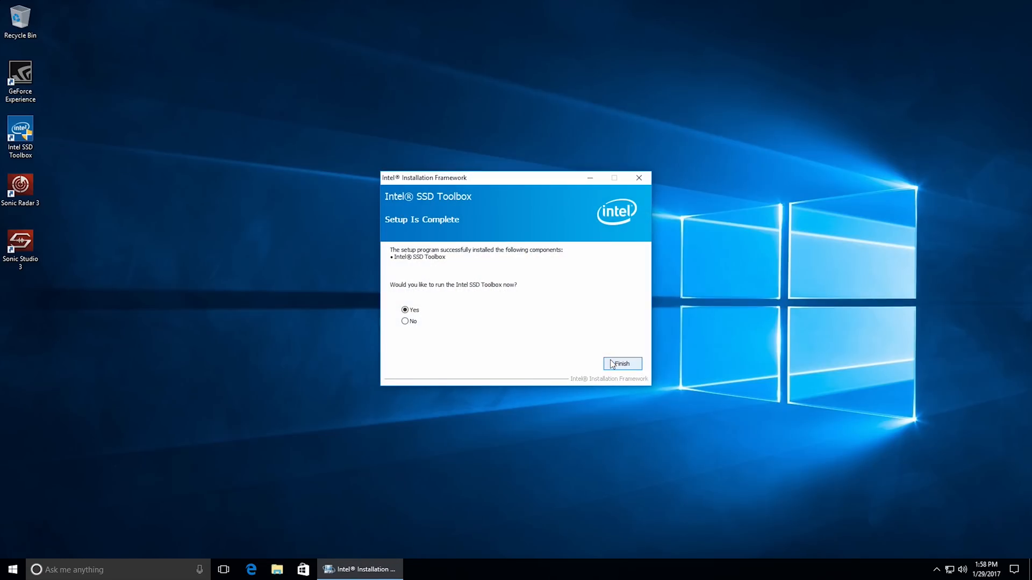
click(619, 364)
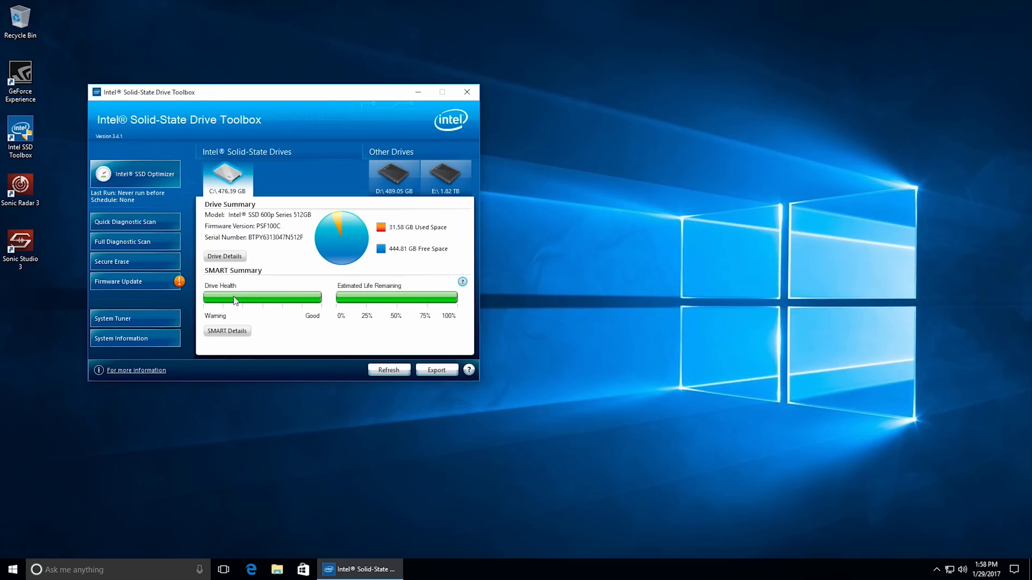
Update the Intel SSD 600p Series firmware to PSF109C with a restart, recheck its firmware status and close the toolbox.
click(158, 290)
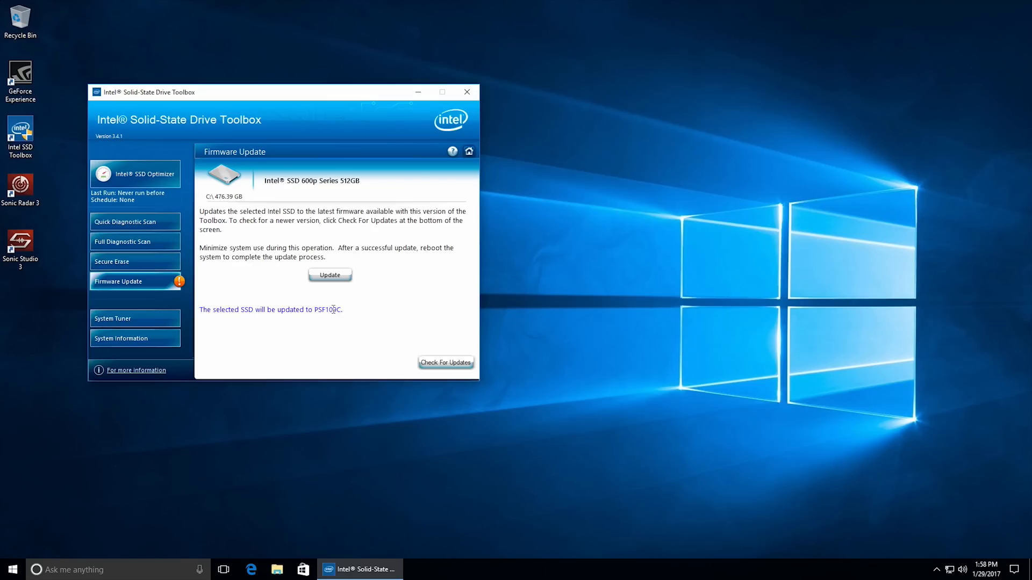
click(334, 277)
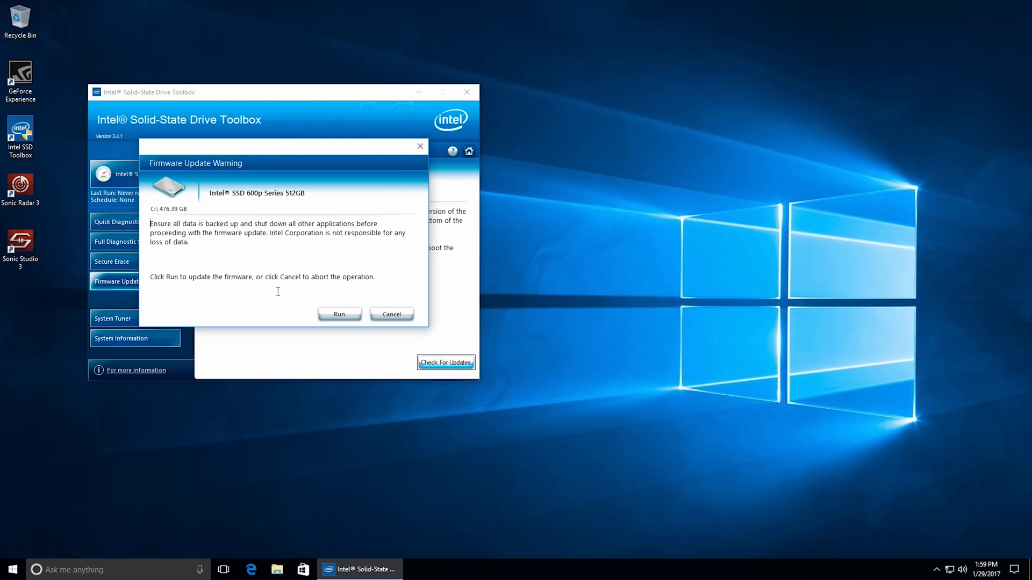
click(339, 314)
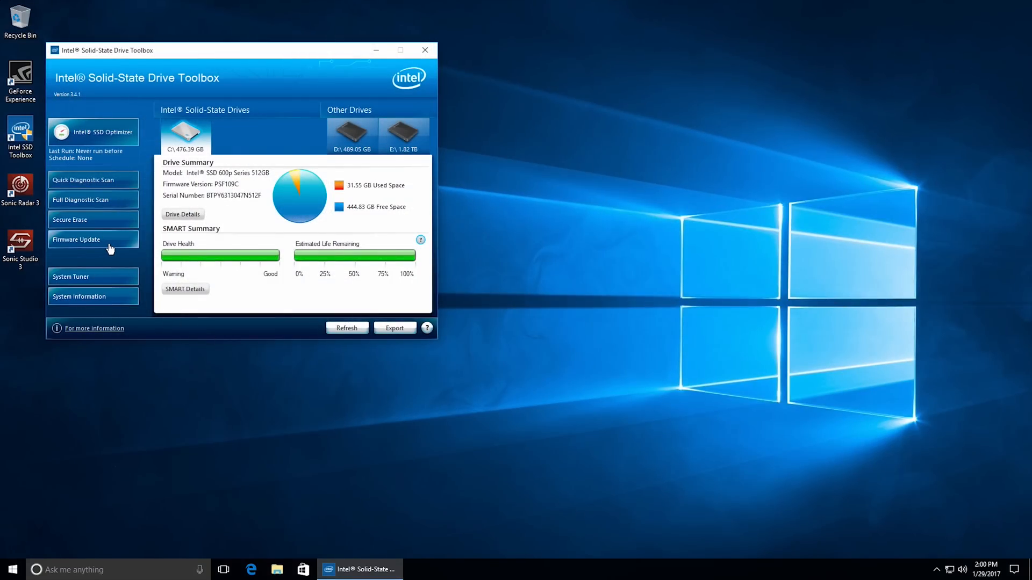
click(110, 246)
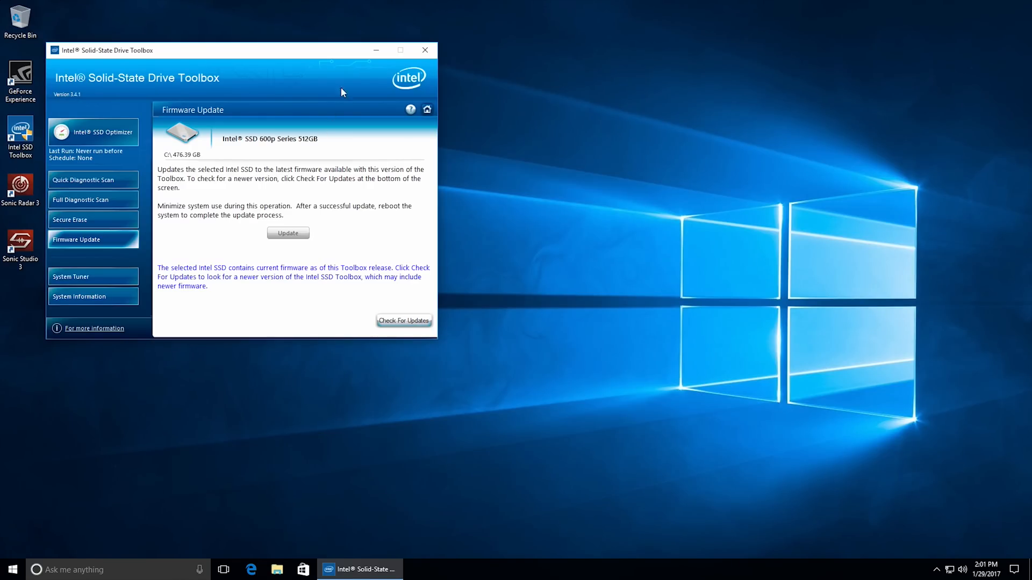
click(424, 50)
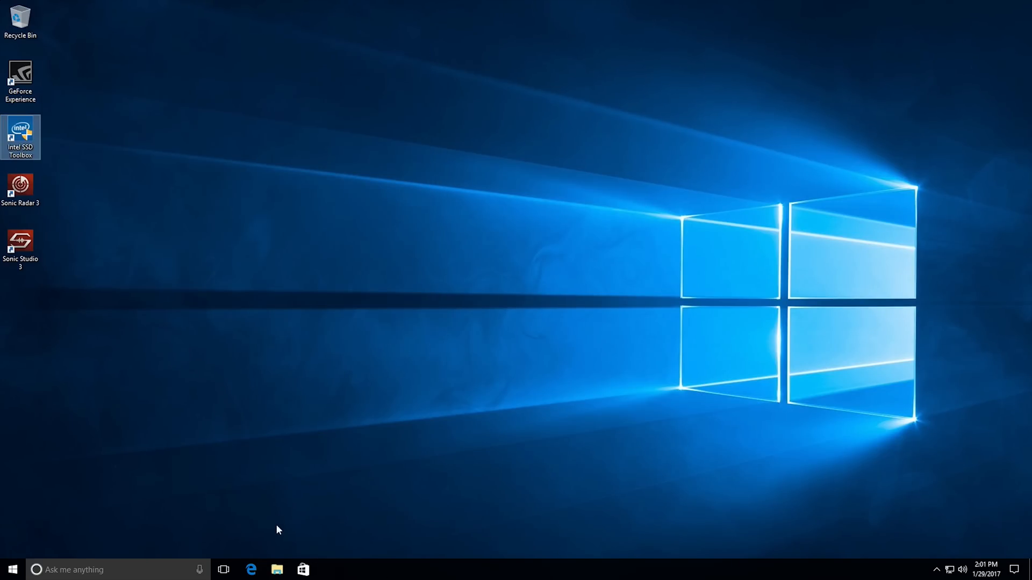
Download the 64-bit Crucial Storage Executive 3.38 archive from Crucial's support page in Edge and open its download folder.
click(250, 569)
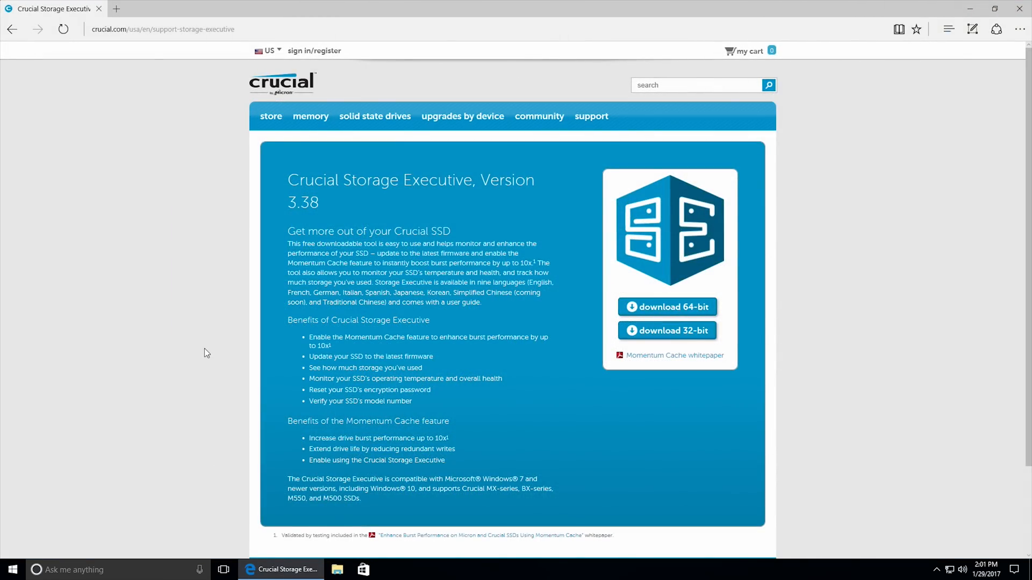
click(658, 312)
click(591, 544)
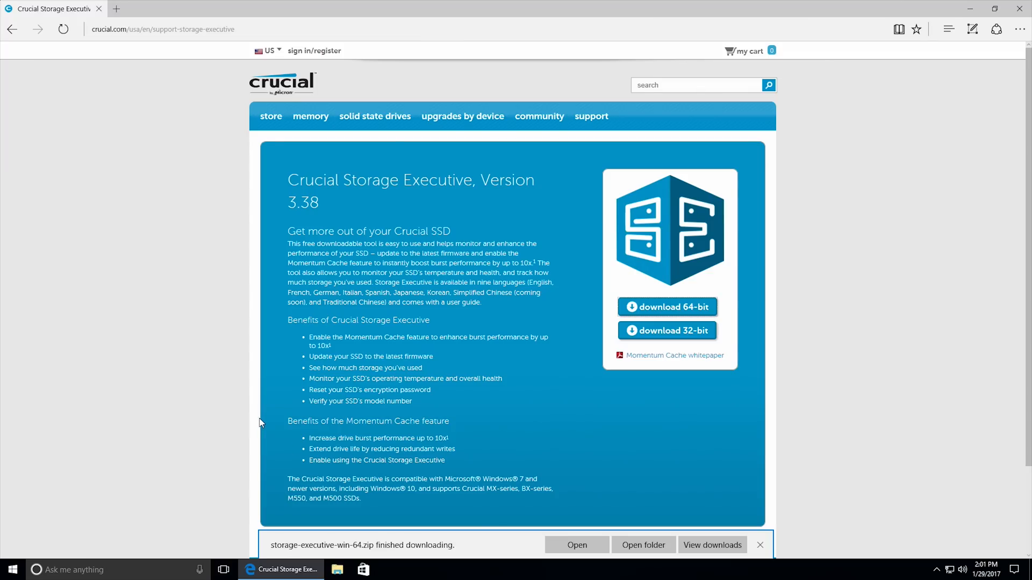
click(655, 552)
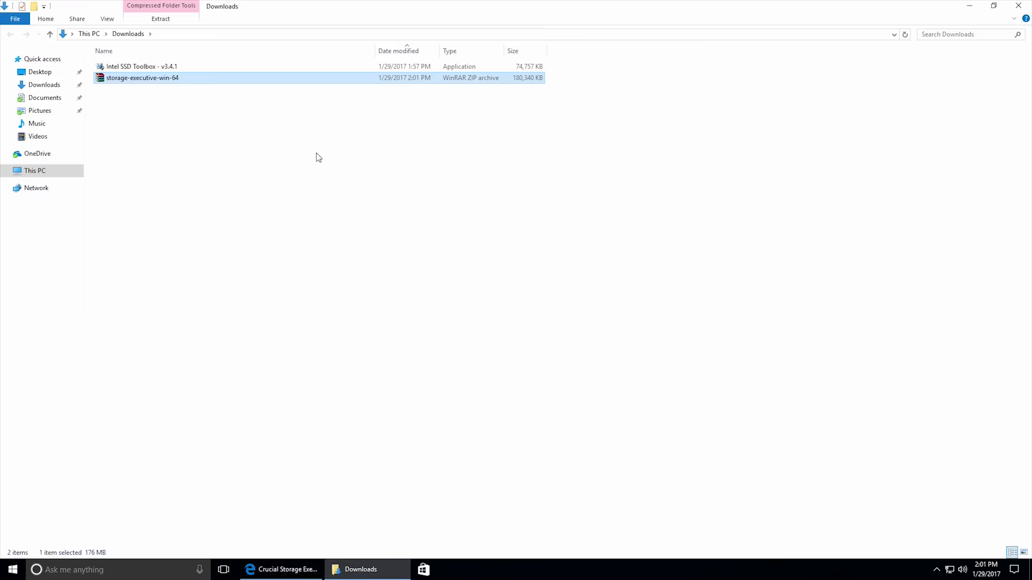
Extract the storage-executive-win-64 archive into its own folder, start its installer, and close the folder and browser windows.
right_click(186, 82)
click(242, 134)
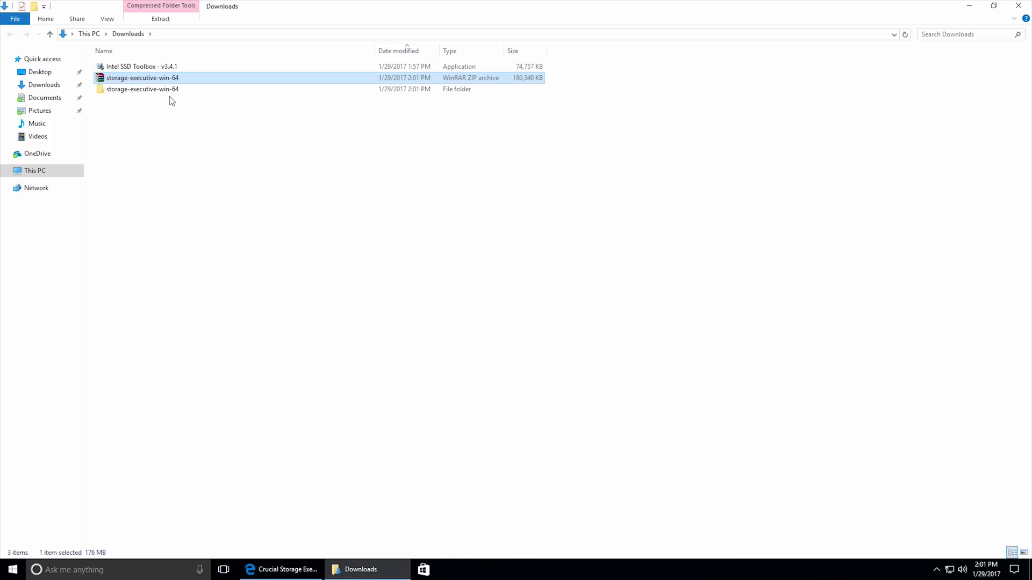
double_click(168, 90)
double_click(163, 69)
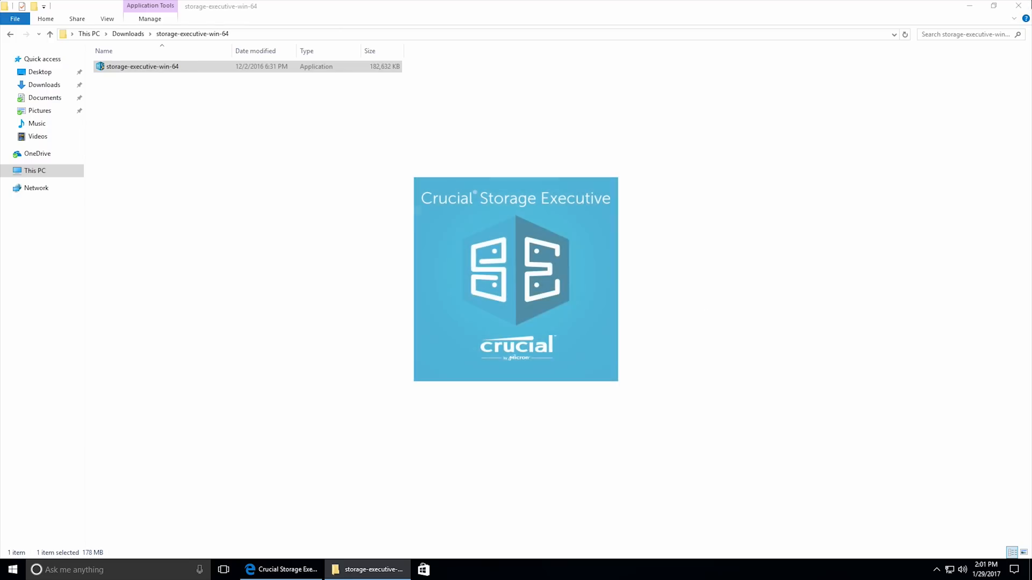
click(1017, 5)
click(1019, 7)
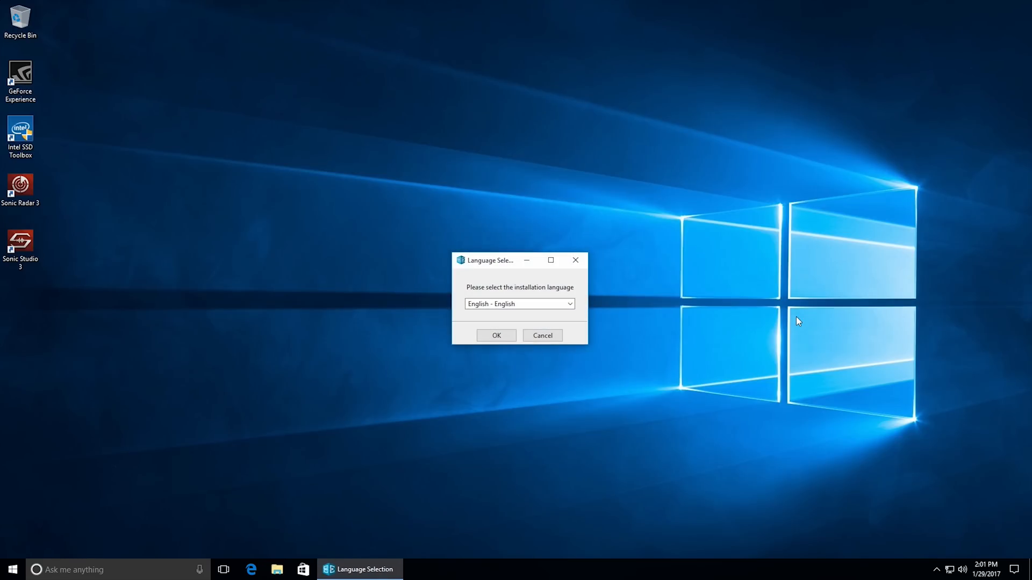
Install Crucial Storage Executive in English with a desktop shortcut, accepting the license, and launch the client without viewing the readme.
click(509, 336)
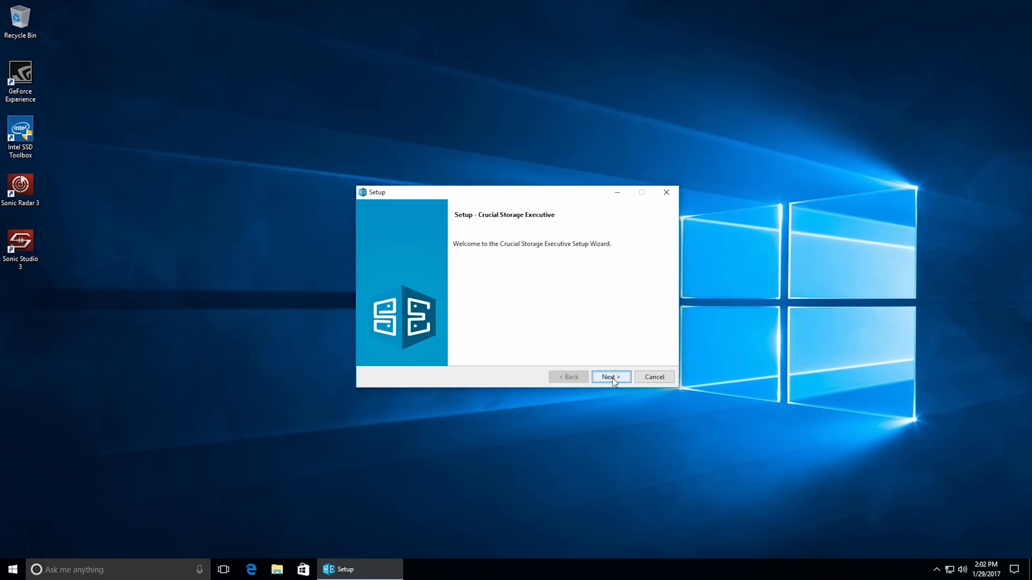
click(610, 376)
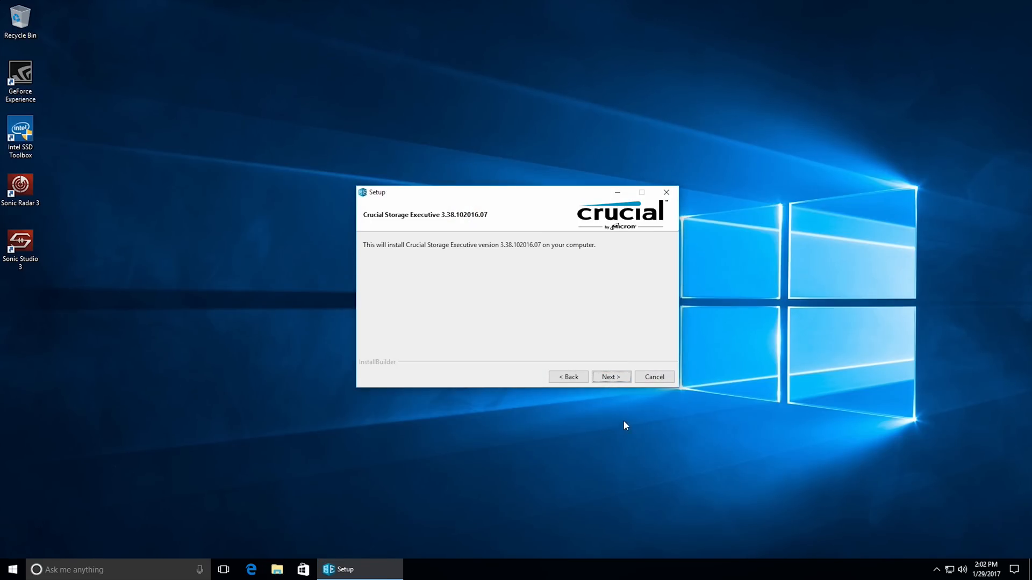
click(620, 380)
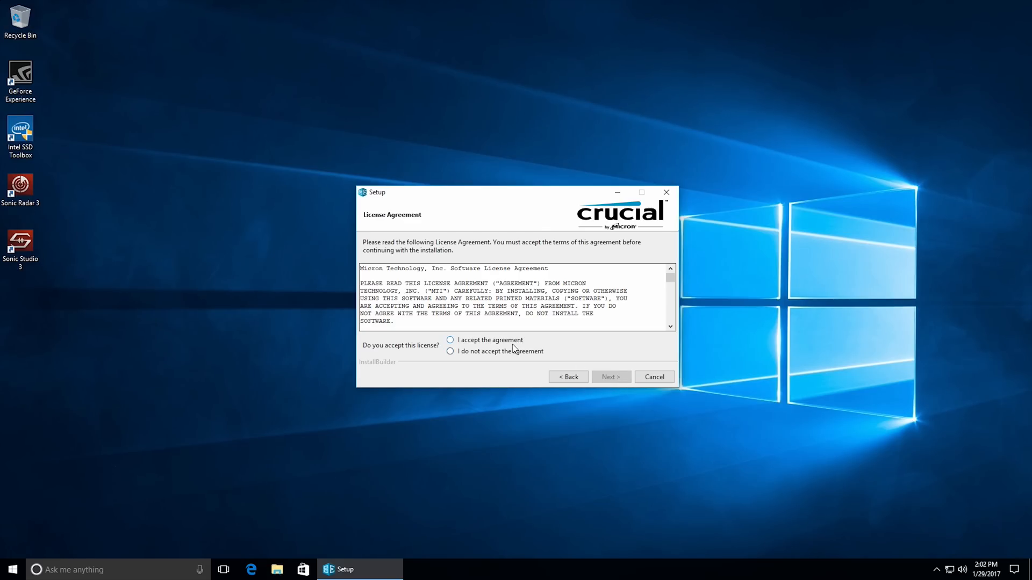
click(609, 379)
click(609, 378)
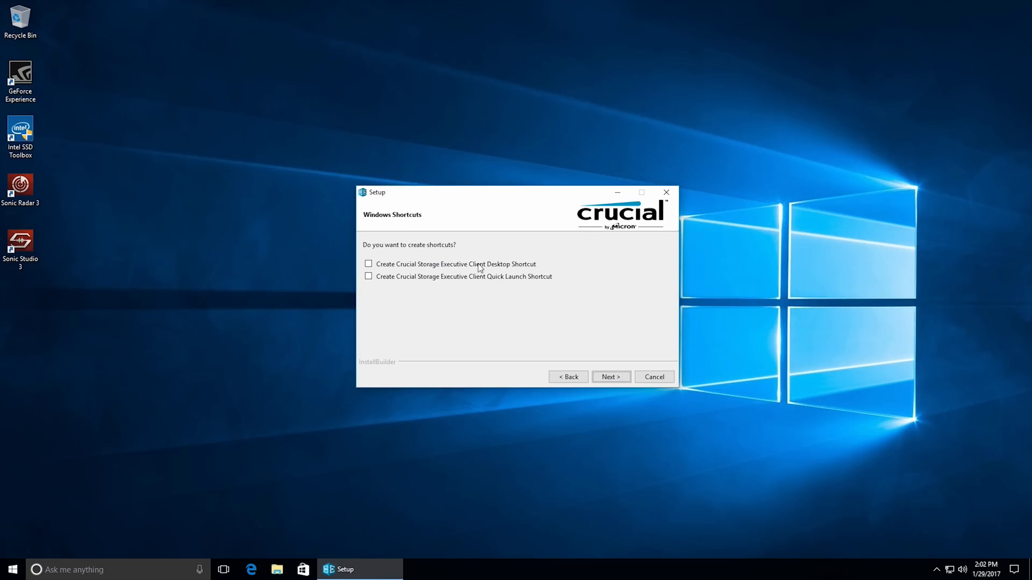
click(617, 381)
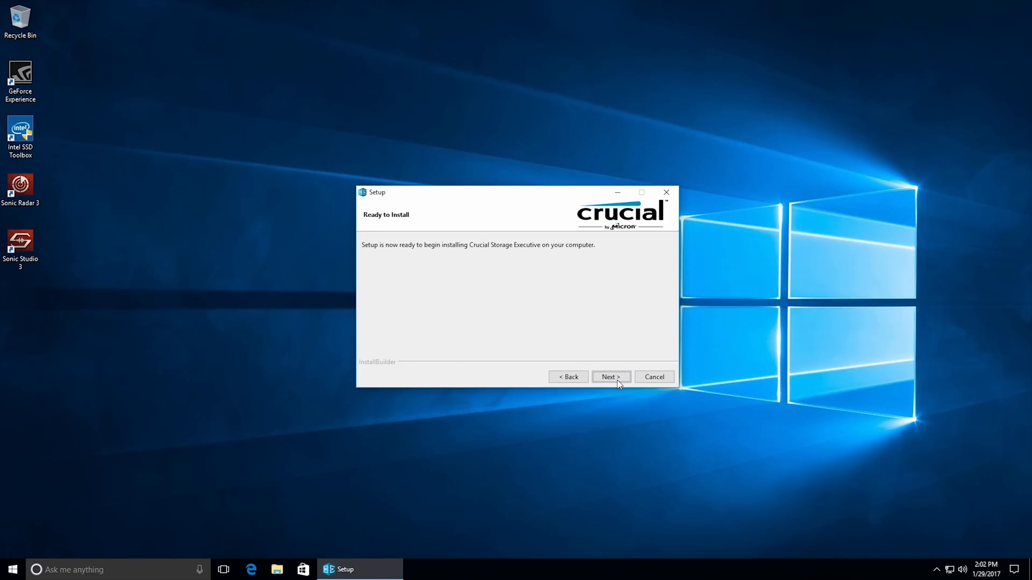
click(611, 378)
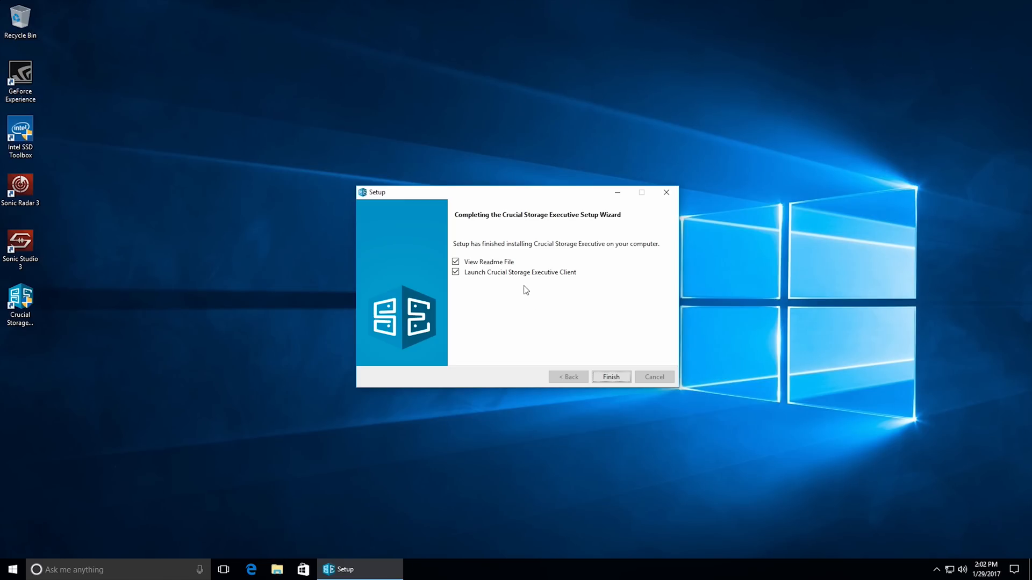
click(455, 262)
key(Return)
Review the Momentum Cache options, the Crucial drive's firmware status and drive details, and the system information in Storage Executive.
click(324, 262)
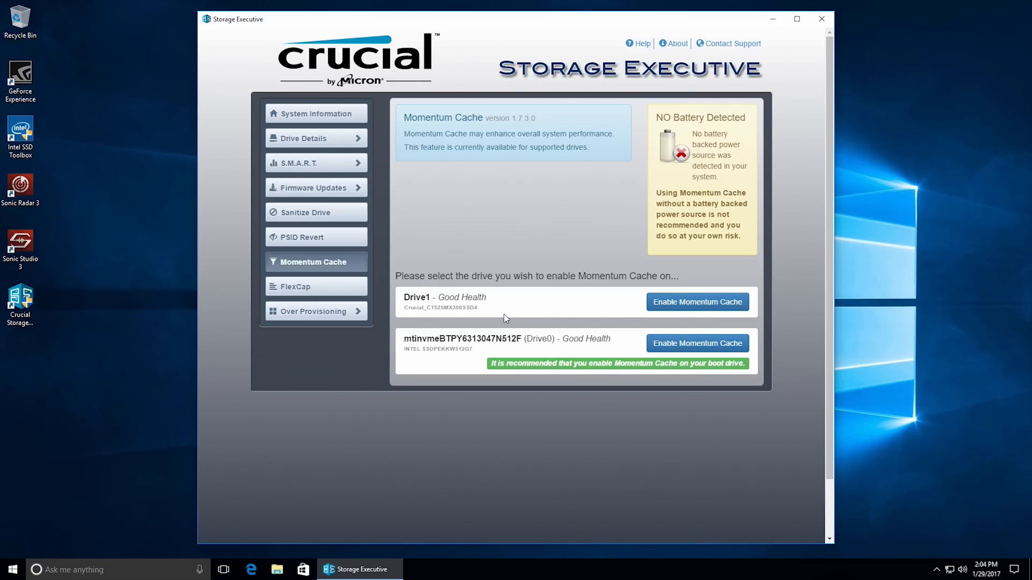
mouse_move(337, 187)
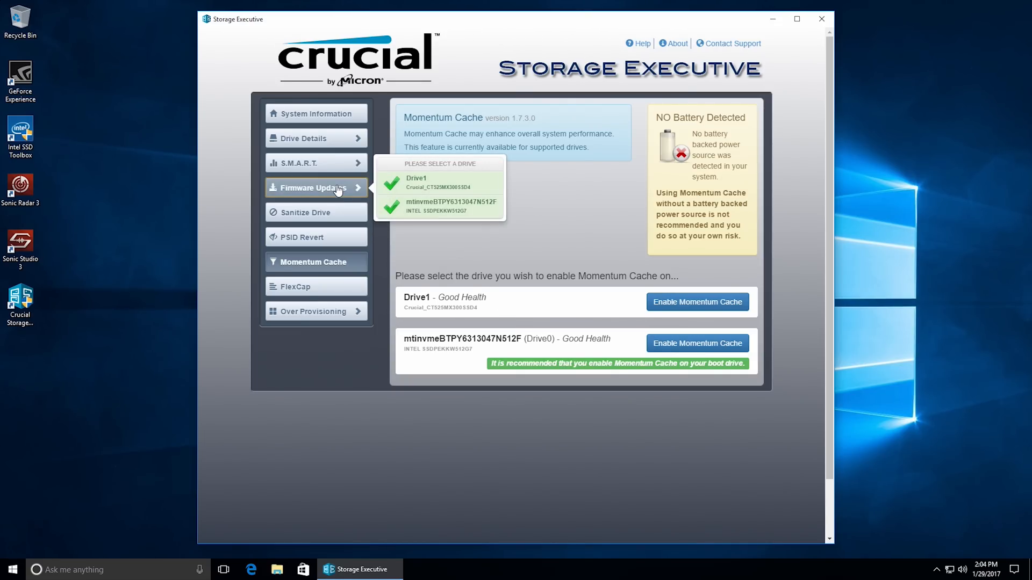
click(419, 183)
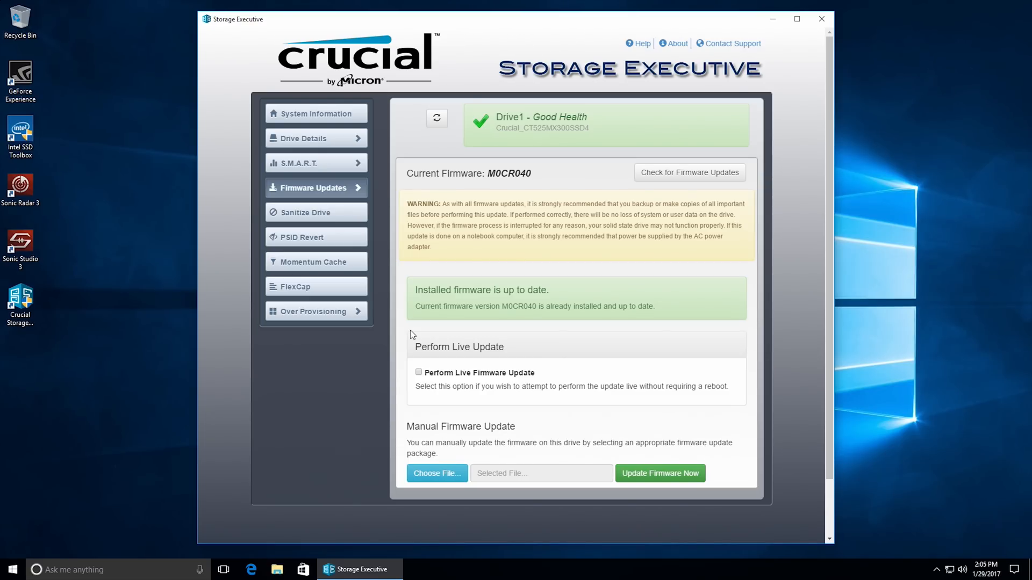
click(344, 138)
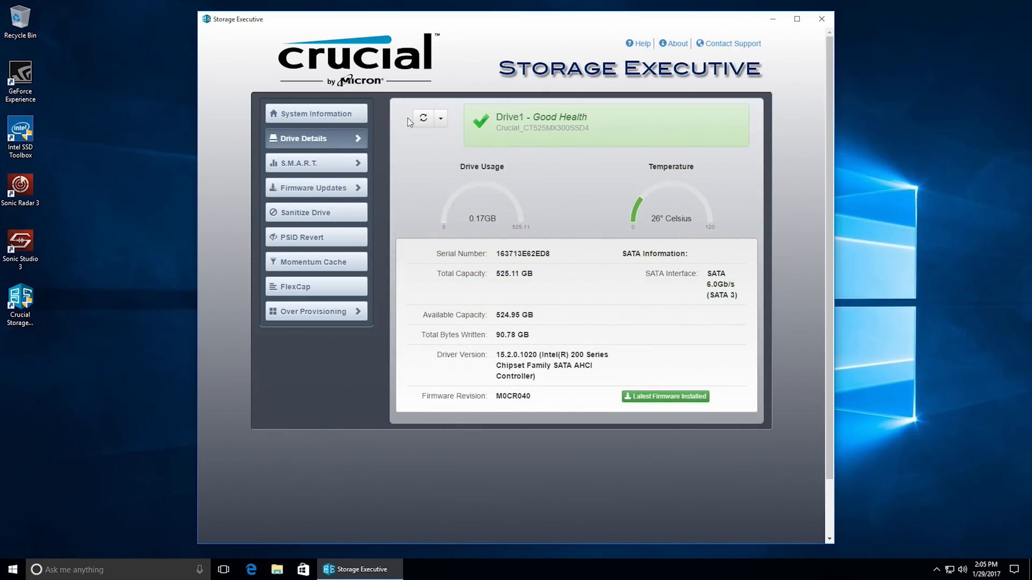
click(359, 115)
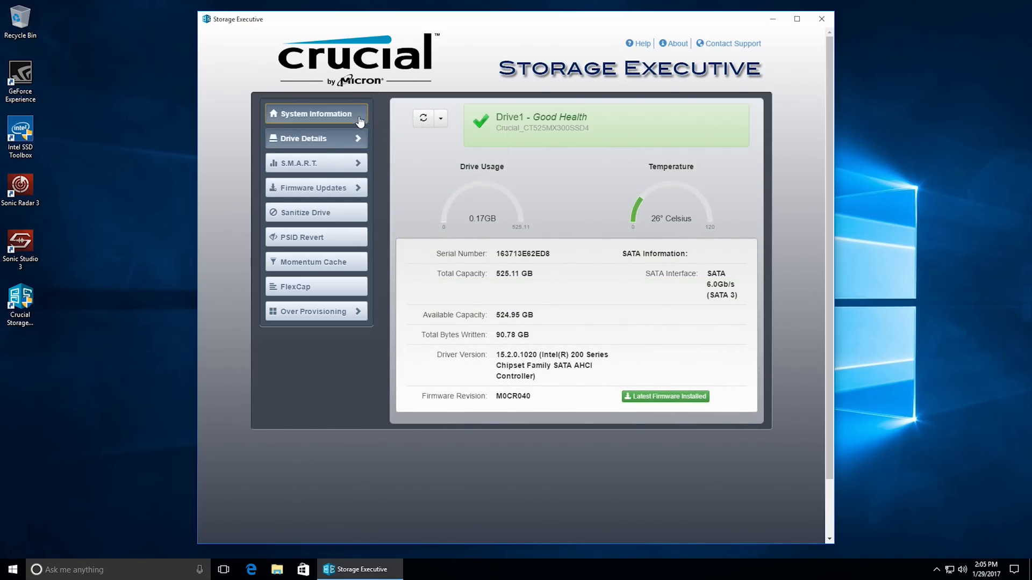